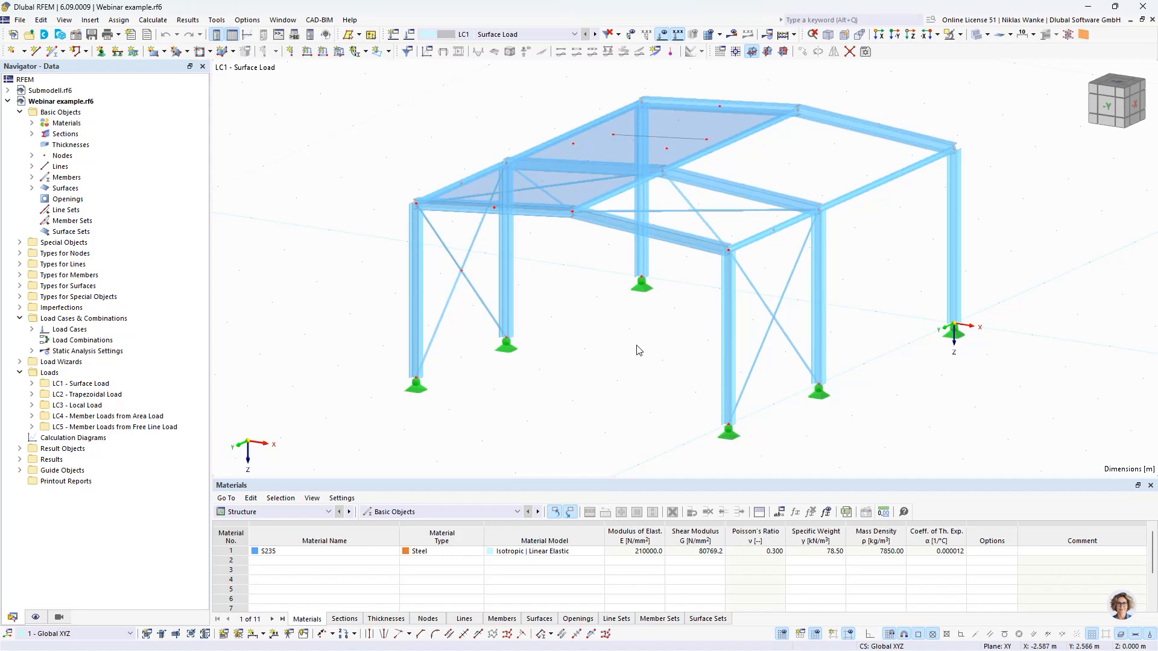
Display the automatically generated dimensions to inspect the size of the frame structure, and hide them again.
{"action": "left_click", "coordinate": [38, 617]}
{"action": "scroll", "coordinate": [121, 486], "scroll_direction": "down", "scroll_amount": 7}
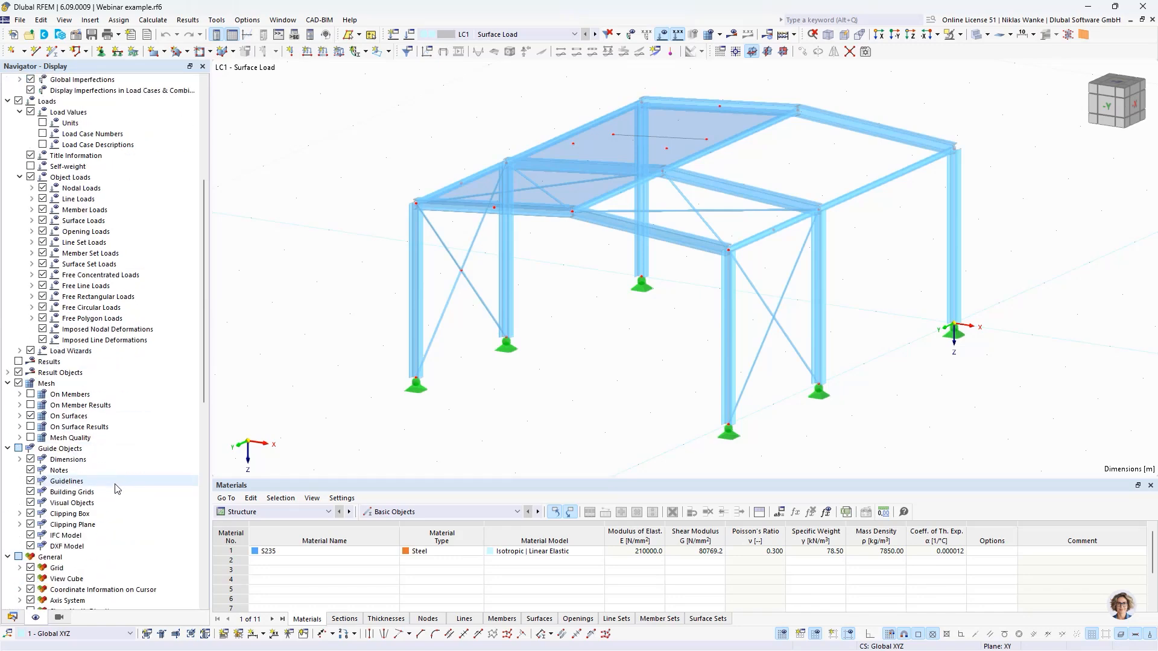
{"action": "left_click", "coordinate": [20, 459]}
{"action": "left_click", "coordinate": [42, 481]}
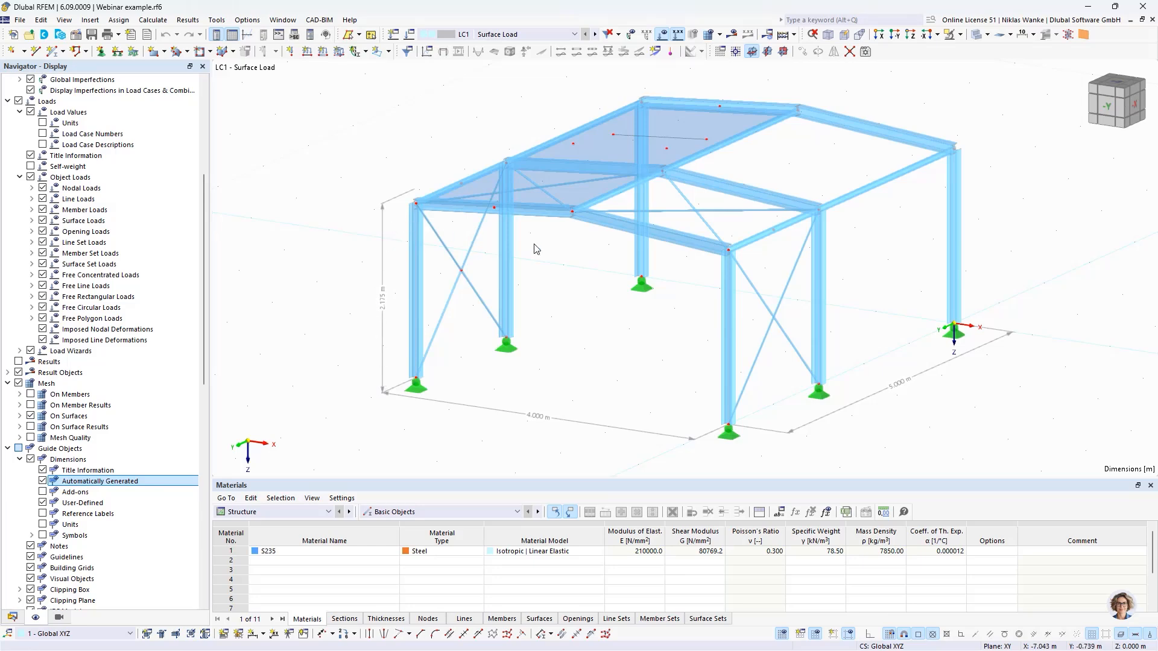
{"action": "middle_click_drag", "start_coordinate": [536, 248], "coordinate": [615, 241], "text": "ctrl"}
{"action": "scroll", "coordinate": [443, 161], "scroll_direction": "up", "scroll_amount": 2}
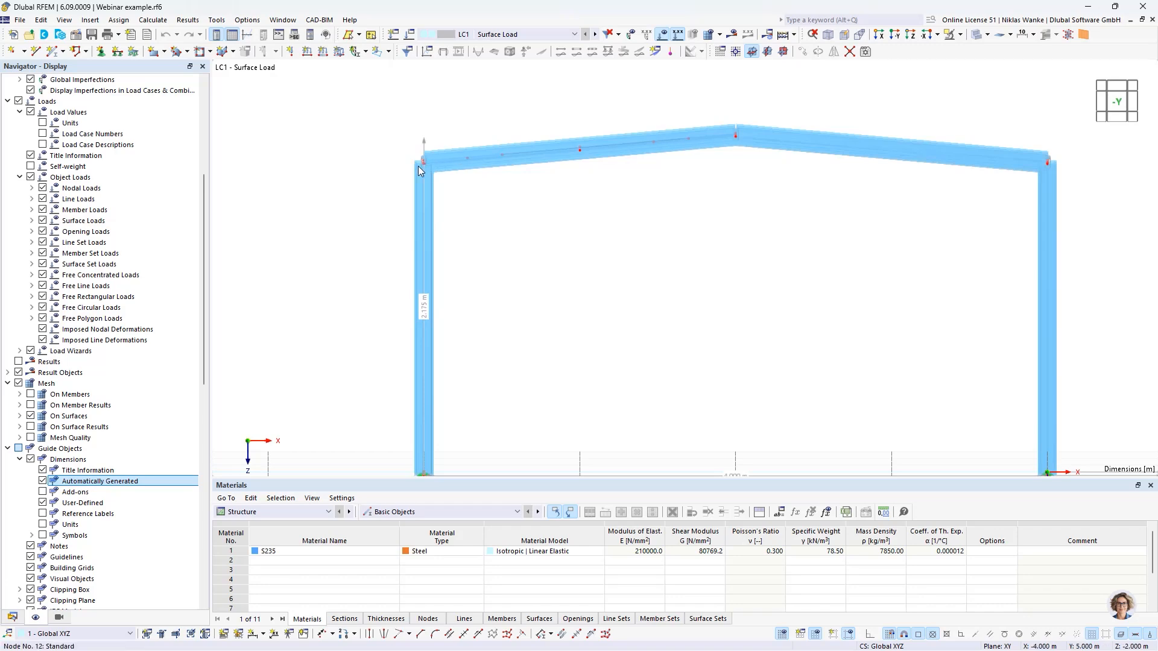
{"action": "scroll", "coordinate": [508, 264], "scroll_direction": "down", "scroll_amount": 4}
{"action": "middle_click_drag", "start_coordinate": [568, 261], "coordinate": [487, 327]}
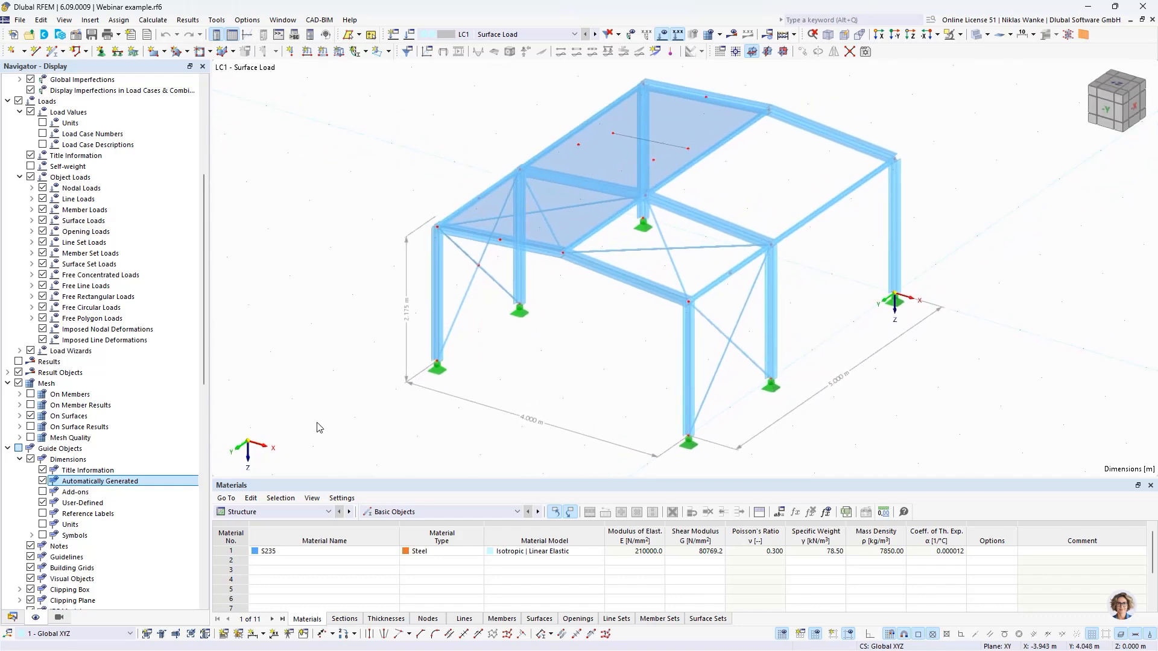
{"action": "left_click", "coordinate": [43, 481]}
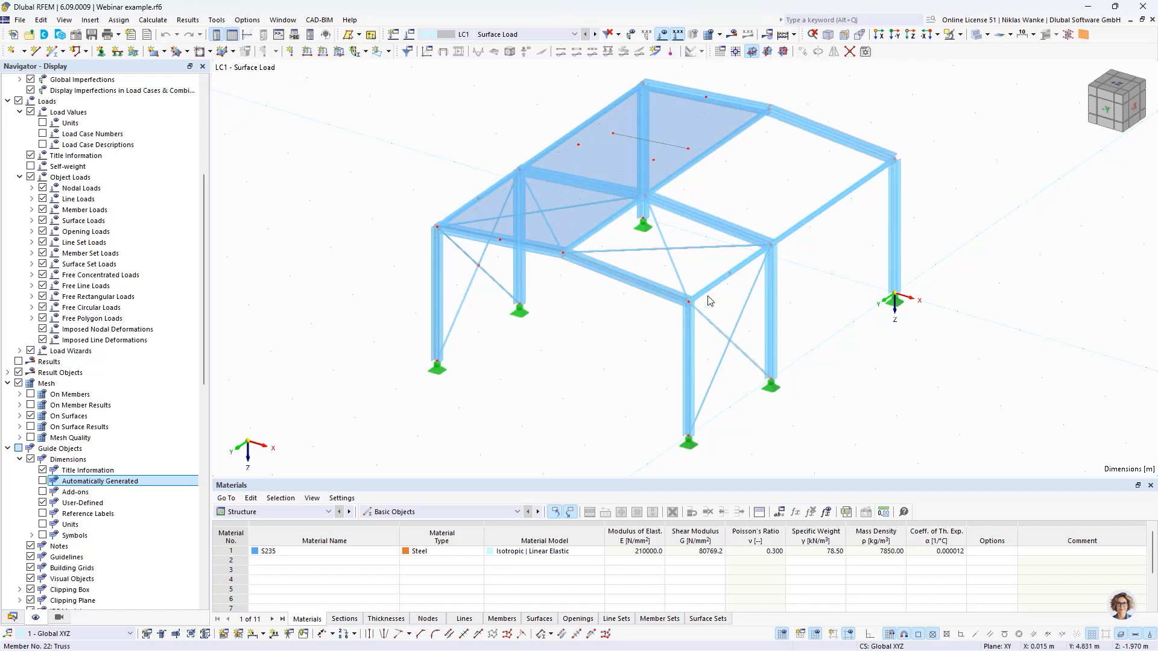
{"action": "middle_click_drag", "start_coordinate": [747, 186], "coordinate": [704, 208], "text": "ctrl"}
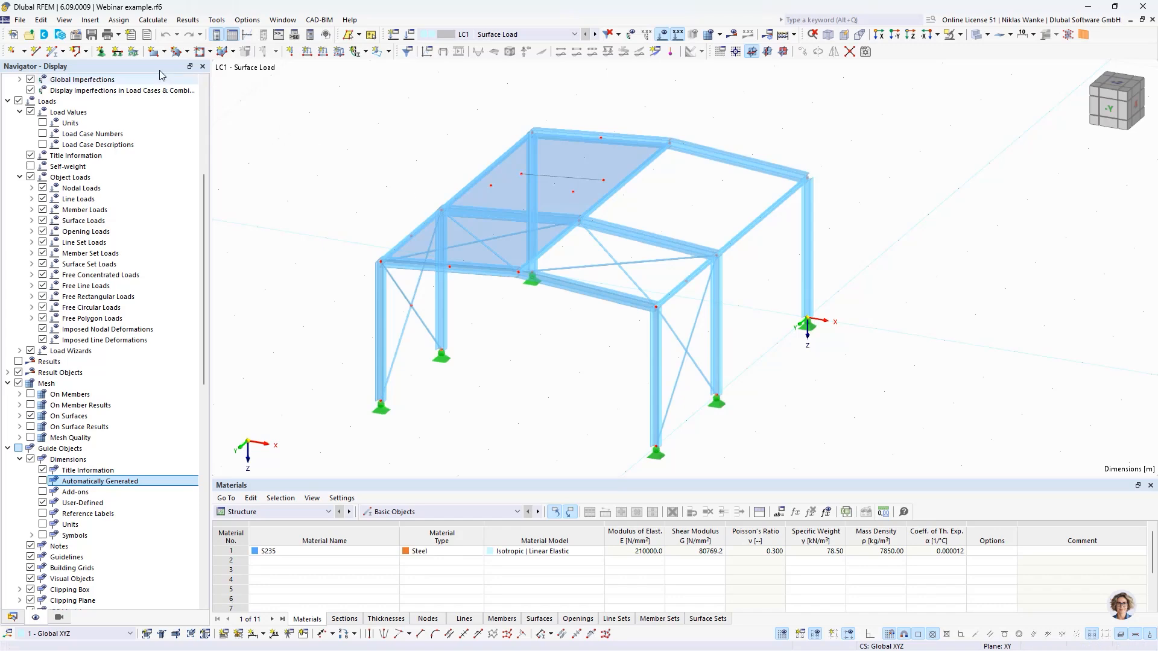
Start a new surface defined by selecting its boundary lines and set its stiffness type to Load Transfer.
{"action": "left_click", "coordinate": [164, 52]}
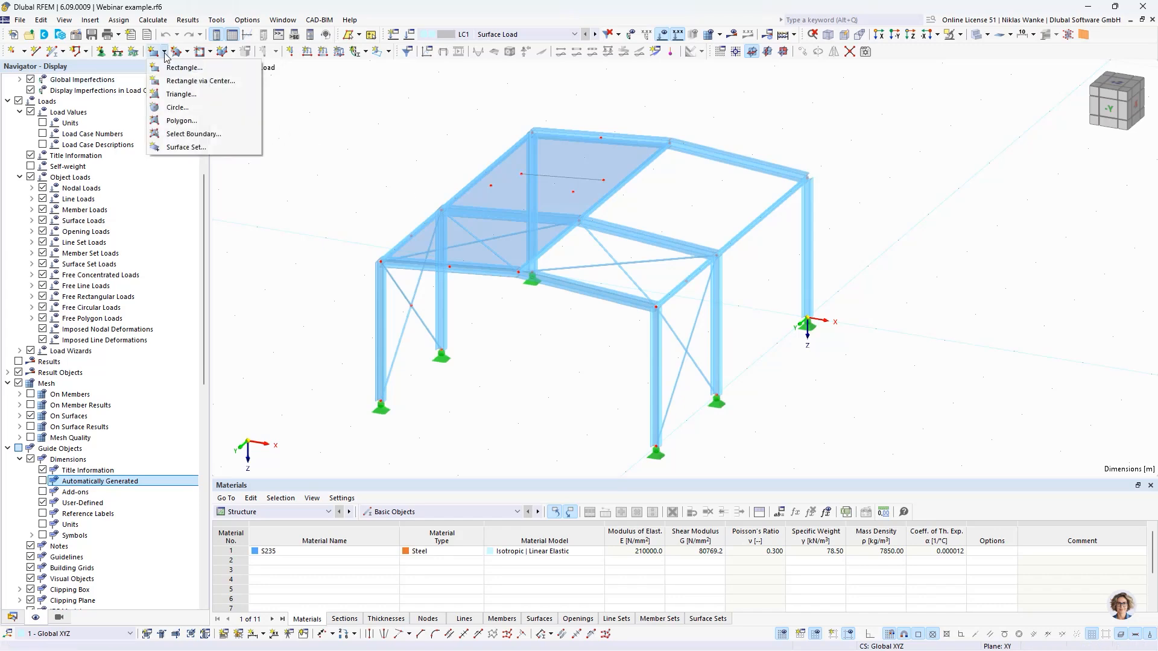
{"action": "left_click", "coordinate": [192, 135]}
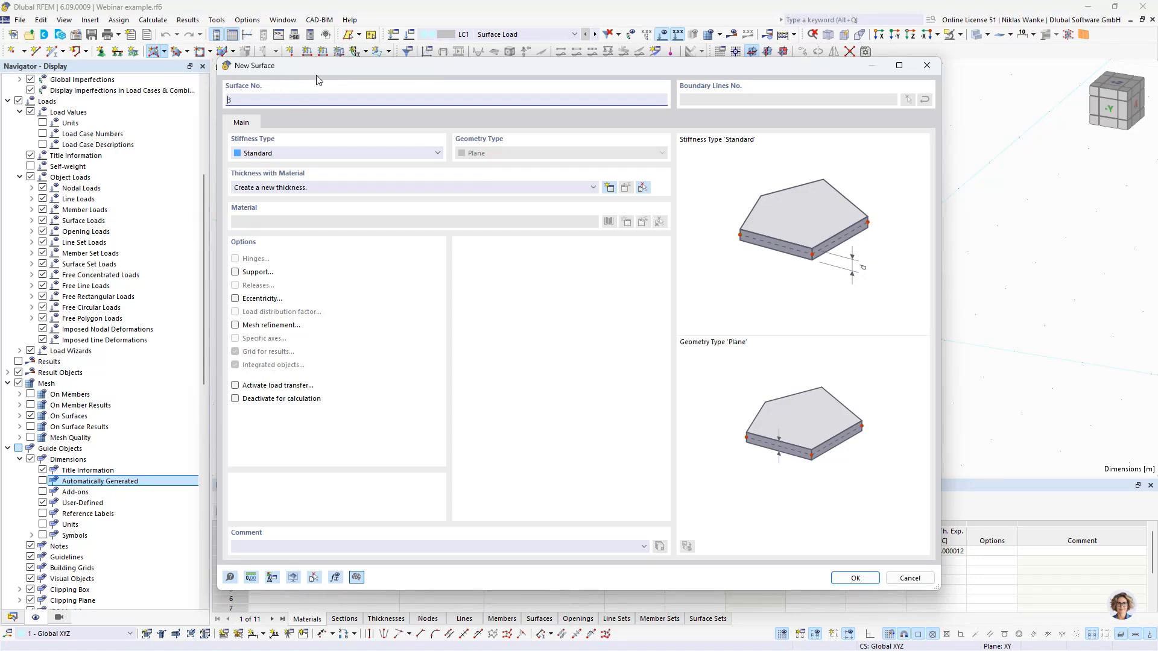
{"action": "left_click", "coordinate": [392, 154]}
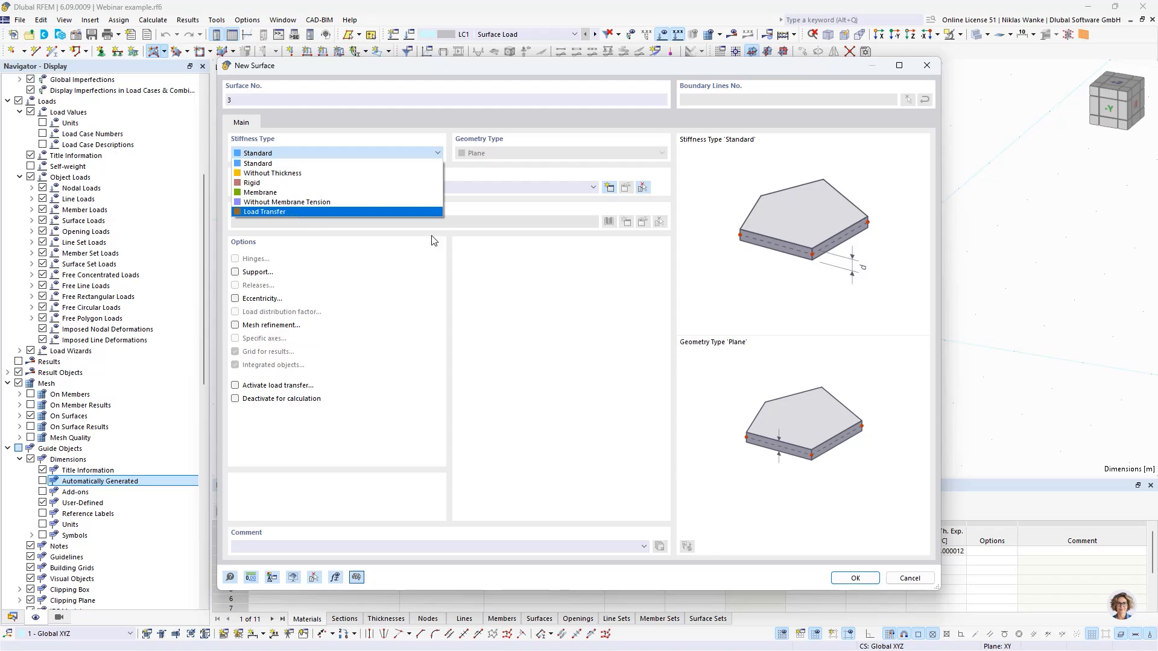
{"action": "left_click", "coordinate": [268, 164]}
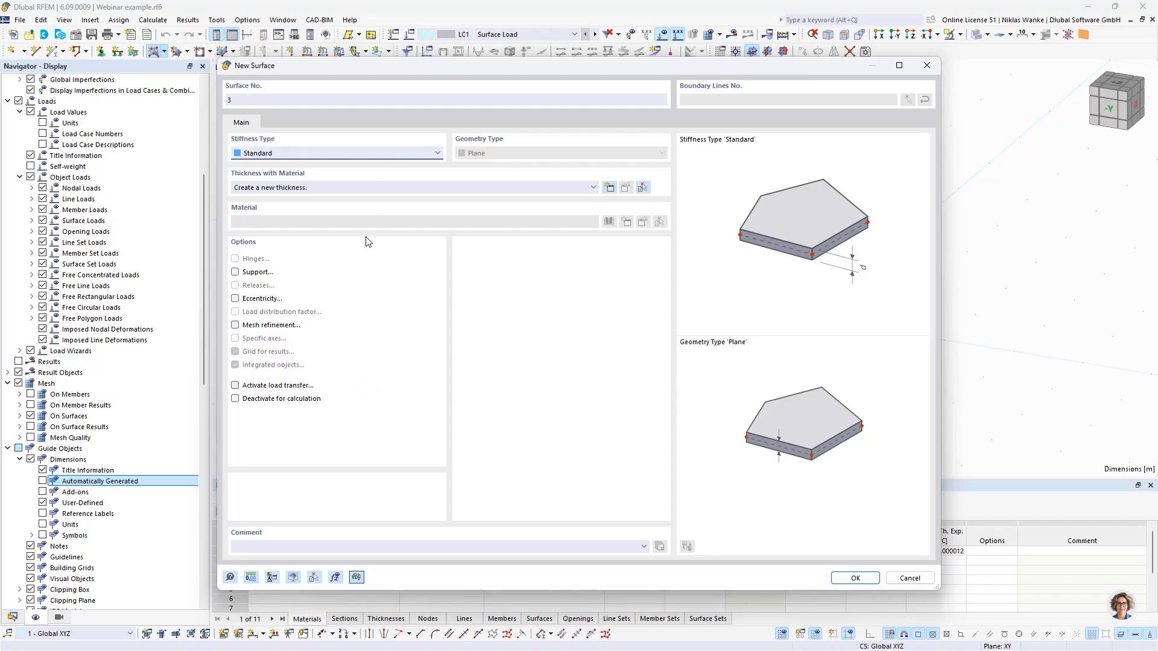
{"action": "left_click", "coordinate": [351, 158]}
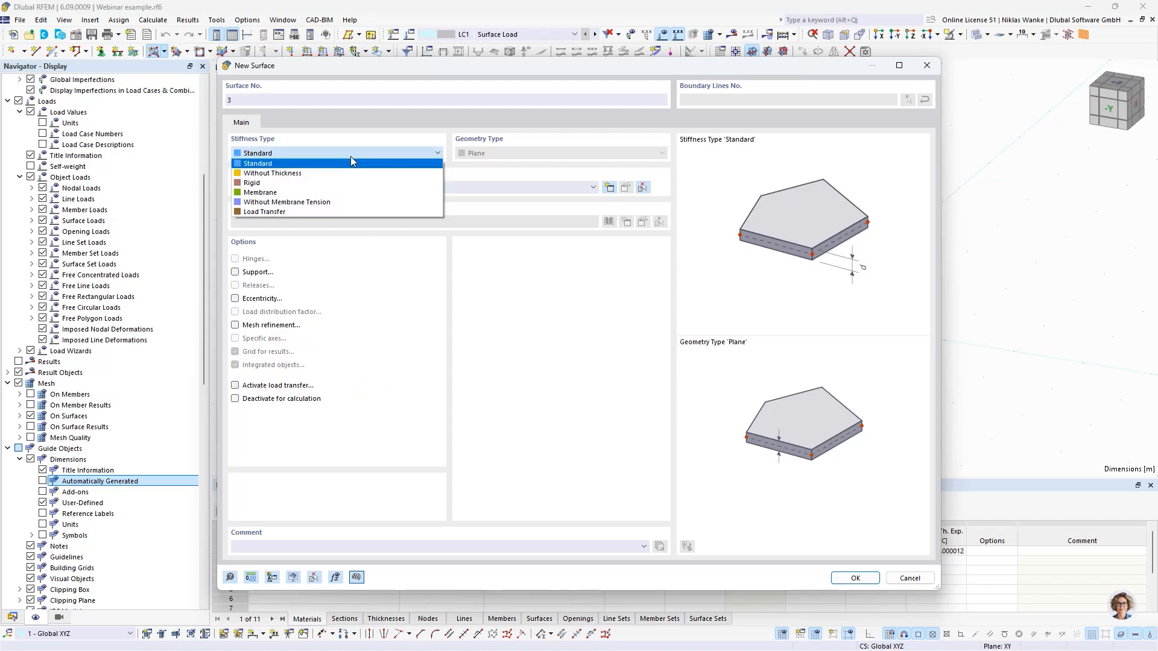
{"action": "left_click", "coordinate": [262, 212]}
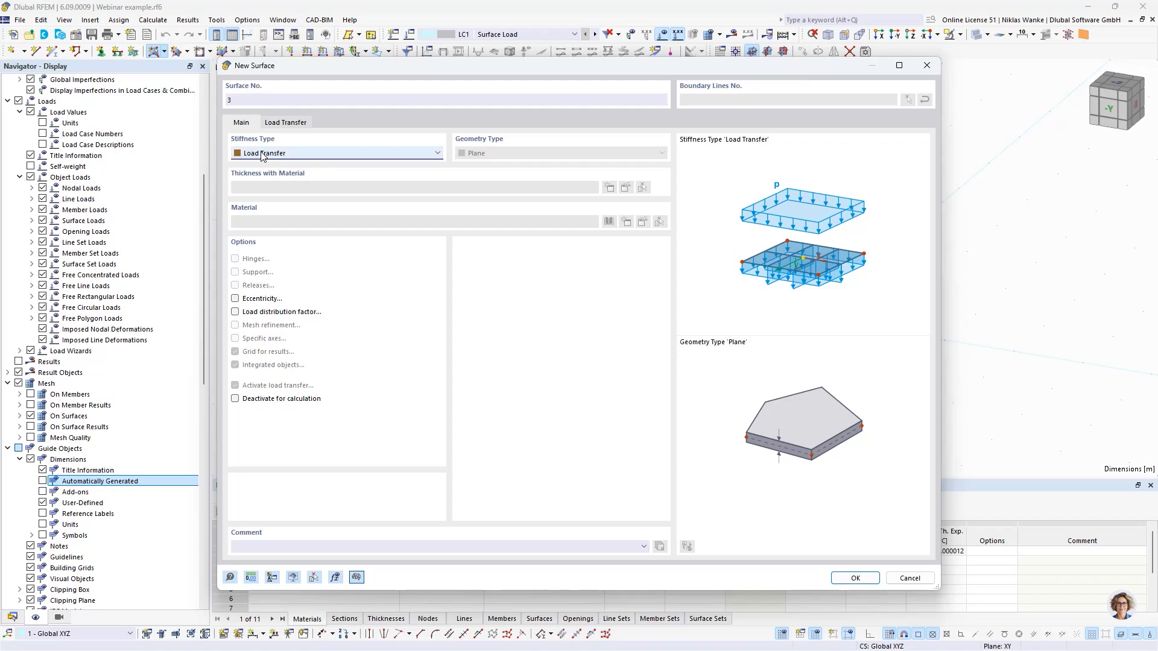
Set the surface's load transfer direction to Isotropic | FEA and create it within the boundary members of the open roof half.
{"action": "left_click", "coordinate": [285, 124]}
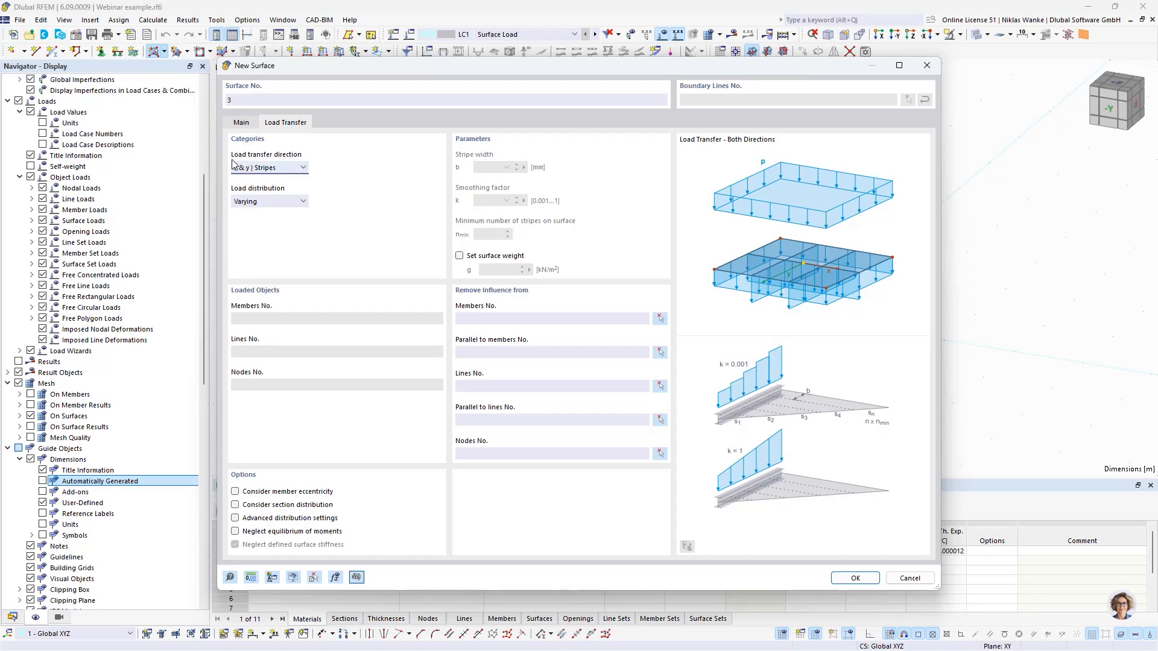
{"action": "left_click", "coordinate": [303, 168]}
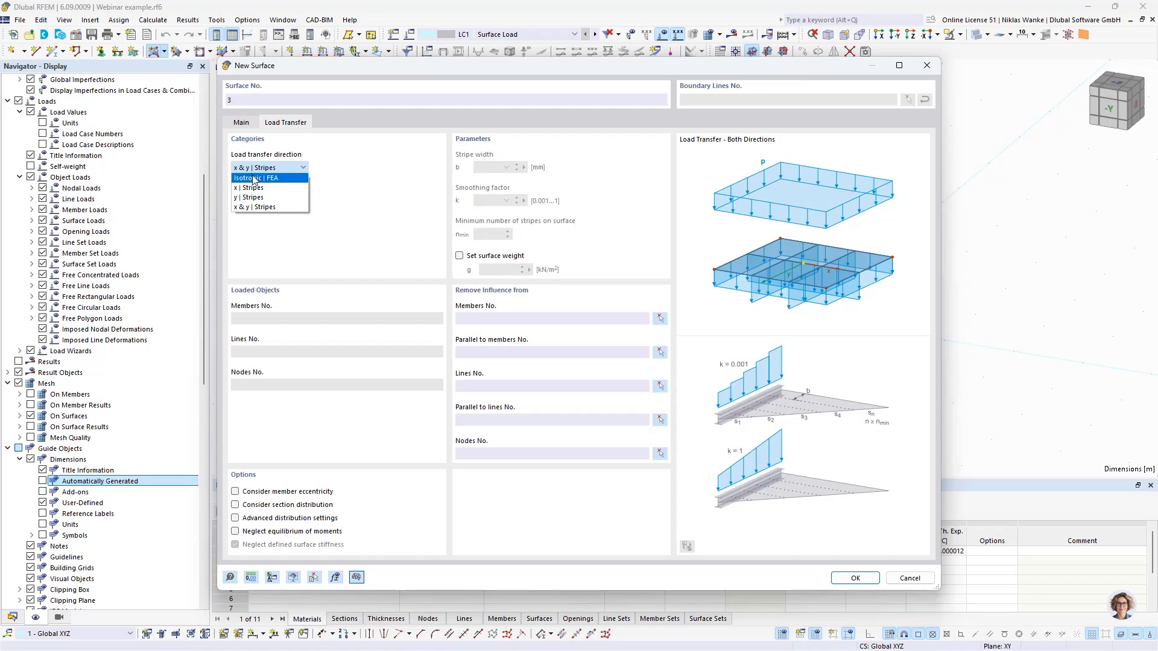
{"action": "left_click", "coordinate": [289, 182]}
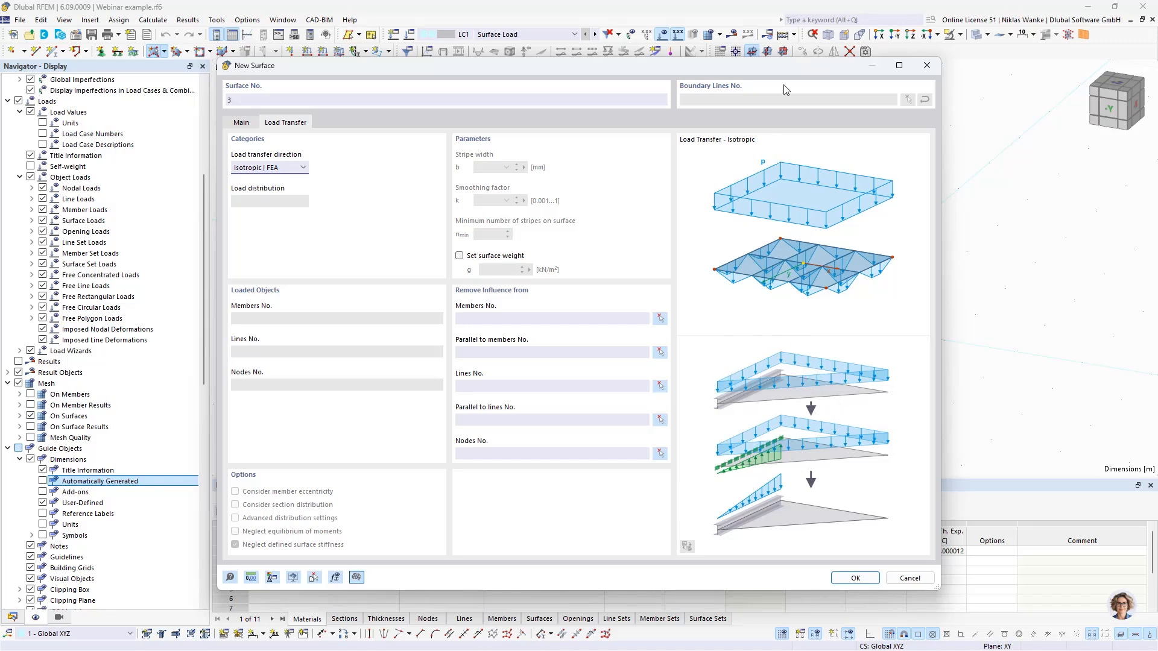
{"action": "left_click_drag", "start_coordinate": [787, 67], "coordinate": [787, 70]}
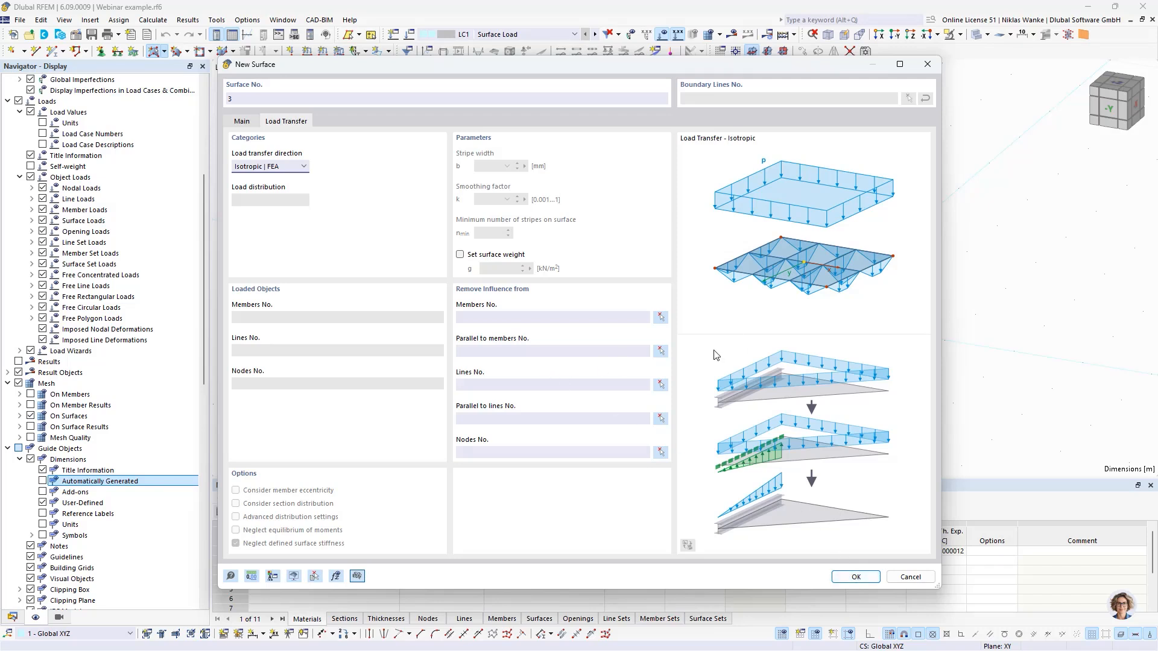
{"action": "left_click", "coordinate": [856, 577]}
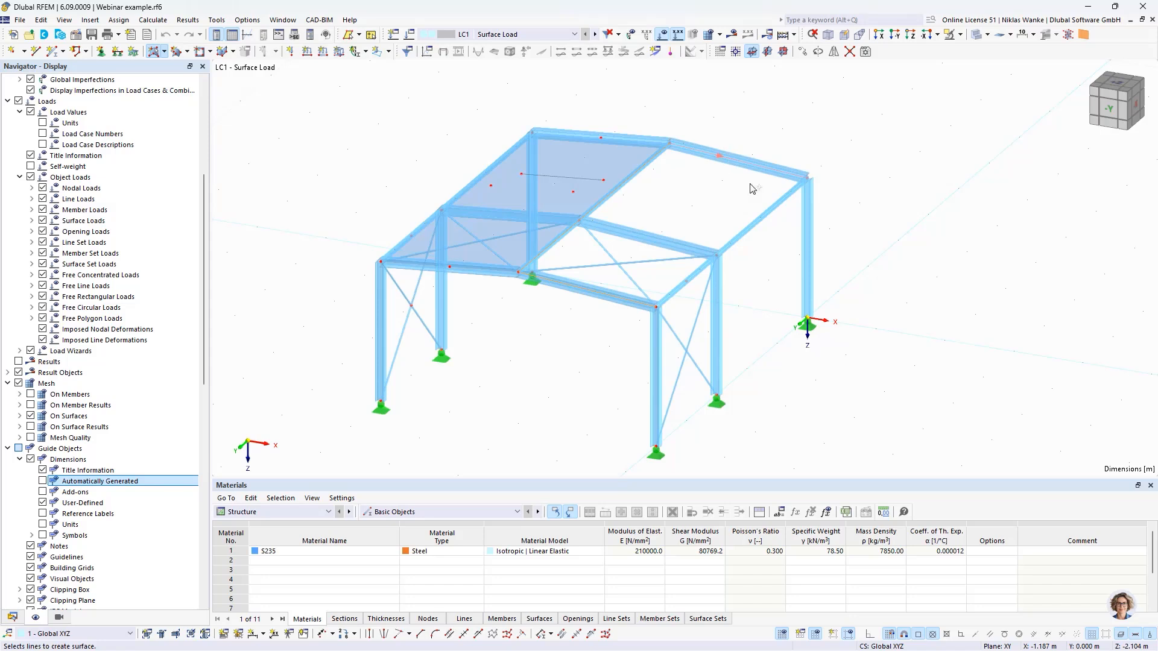
{"action": "left_click", "coordinate": [689, 279]}
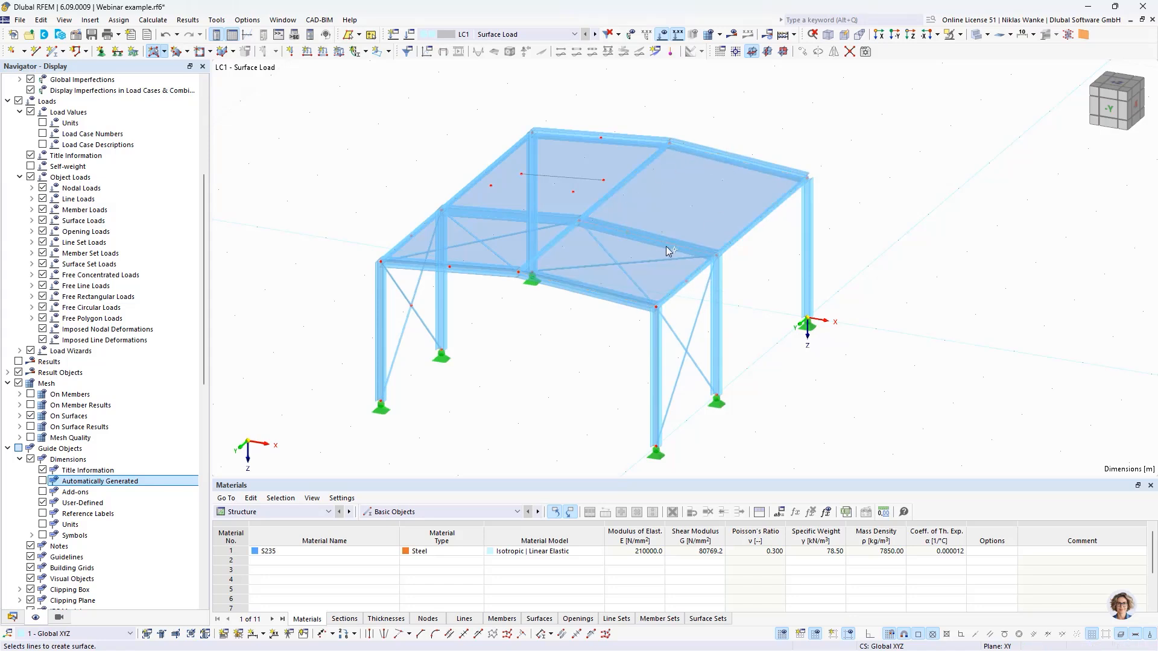
{"action": "key", "text": "Escape"}
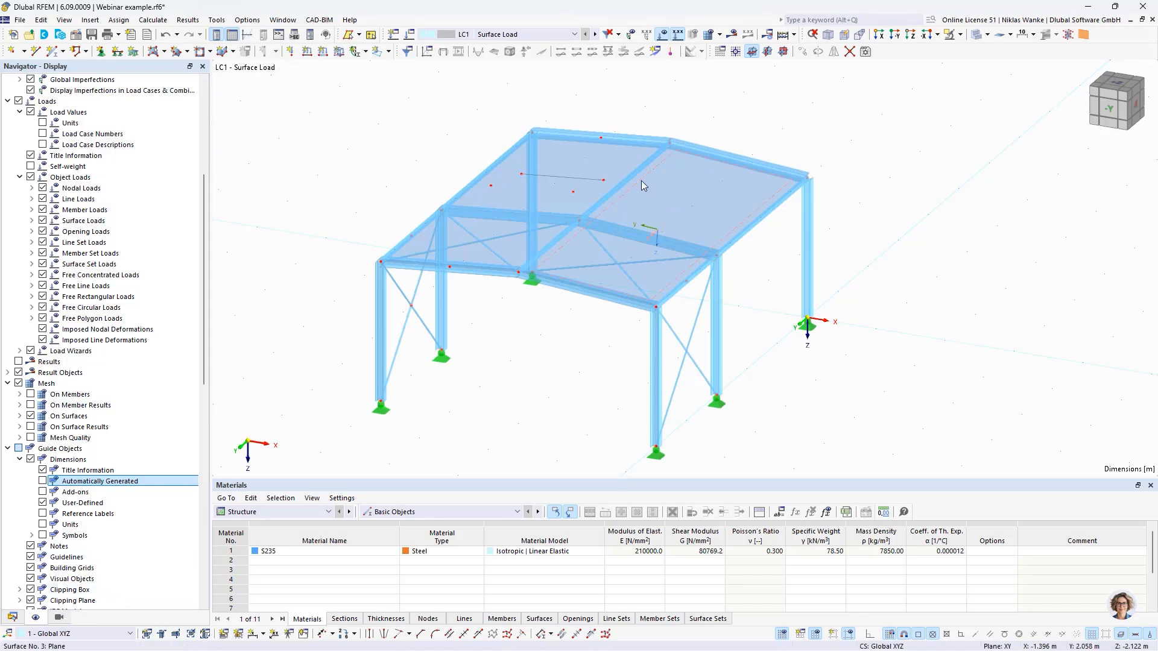
Add a uniform 1.00 kN/m² surface load in LC1, acting globally in Z on the projected area, to the new load transfer roof surface.
{"action": "scroll", "coordinate": [714, 146], "scroll_direction": "down", "scroll_amount": 3}
{"action": "scroll", "coordinate": [698, 189], "scroll_direction": "up", "scroll_amount": 2}
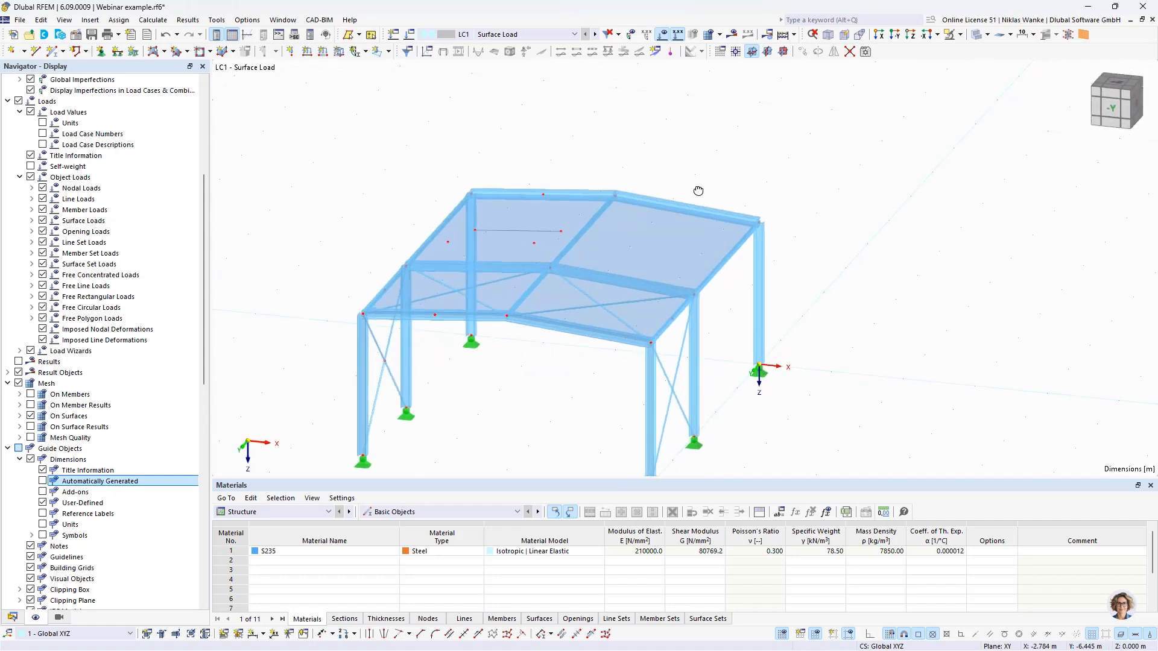
{"action": "left_click", "coordinate": [340, 51]}
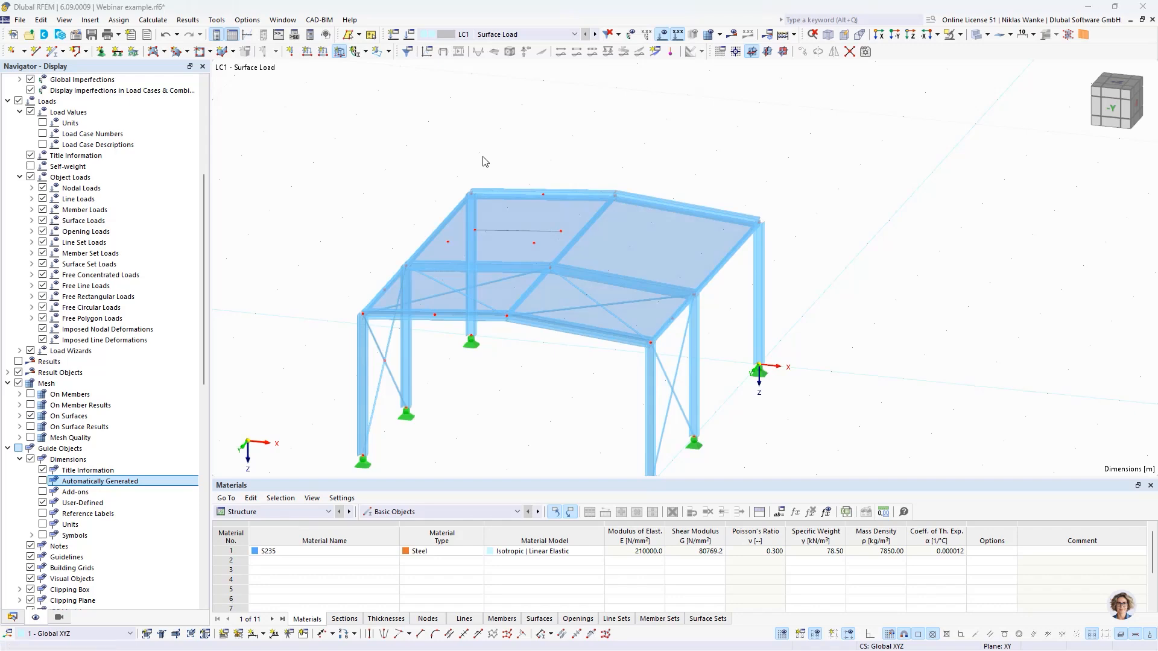
{"action": "left_click", "coordinate": [462, 198]}
{"action": "left_click_drag", "start_coordinate": [462, 198], "coordinate": [498, 196]}
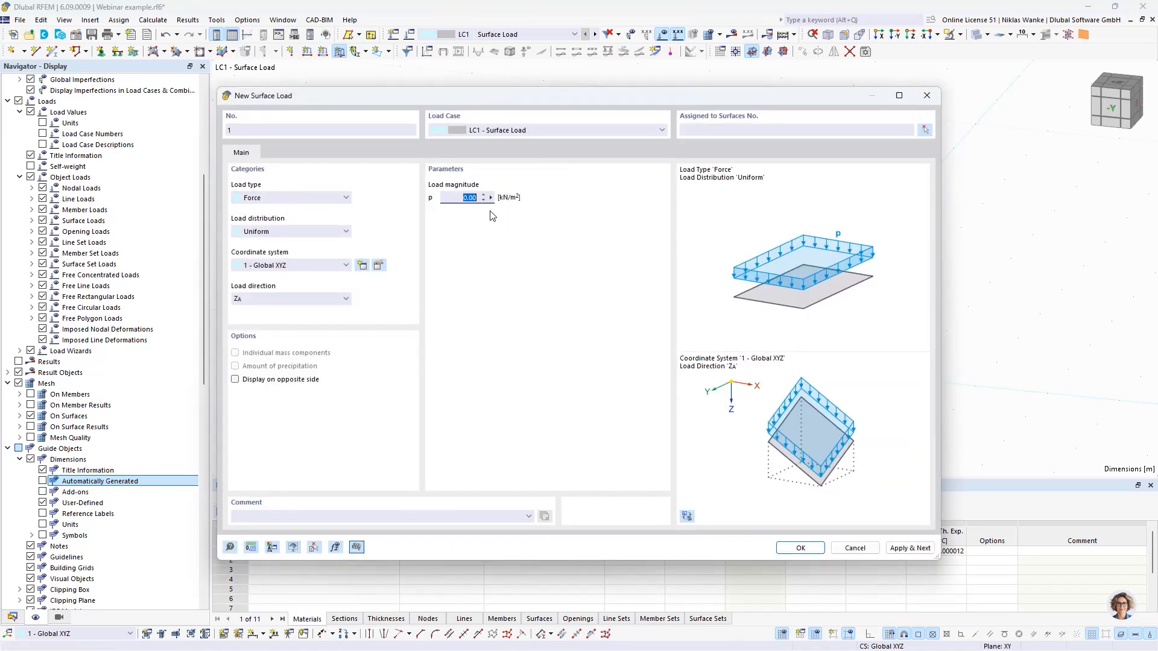
{"action": "type", "text": "1"}
{"action": "left_click", "coordinate": [272, 298]}
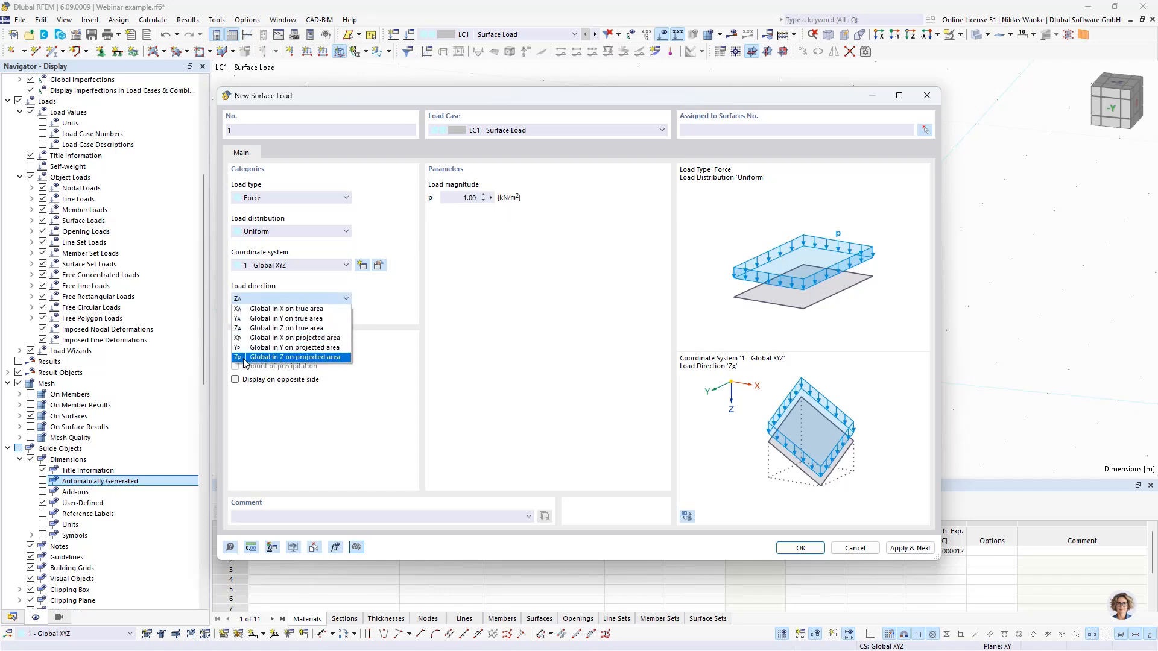
{"action": "left_click", "coordinate": [297, 358]}
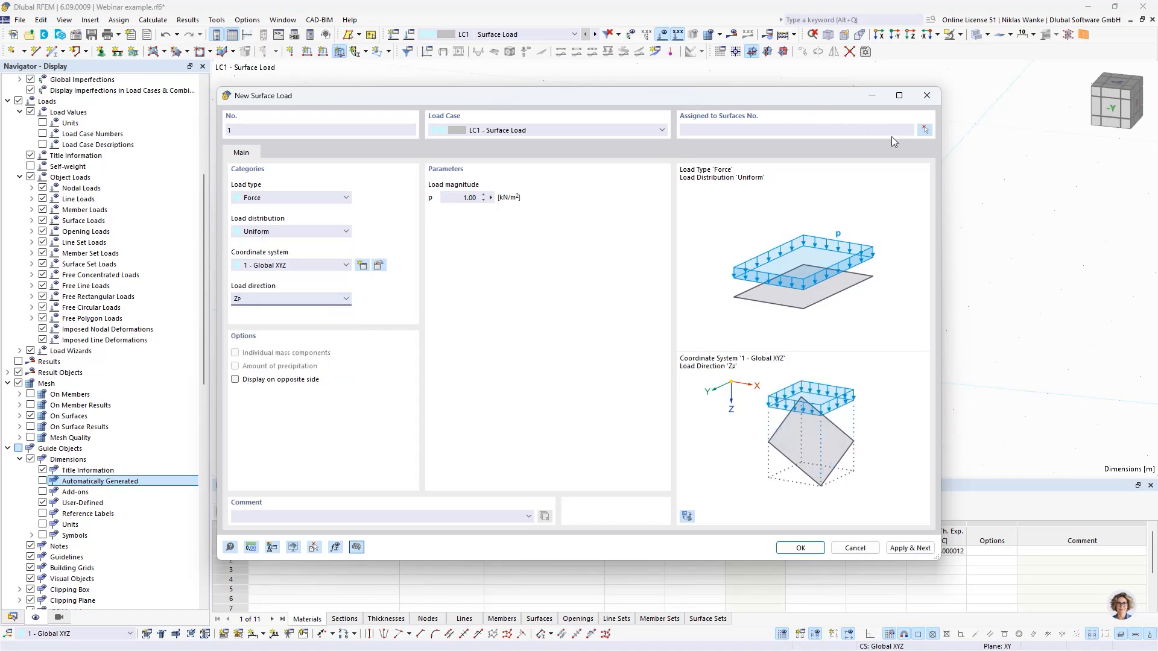
{"action": "left_click", "coordinate": [808, 548]}
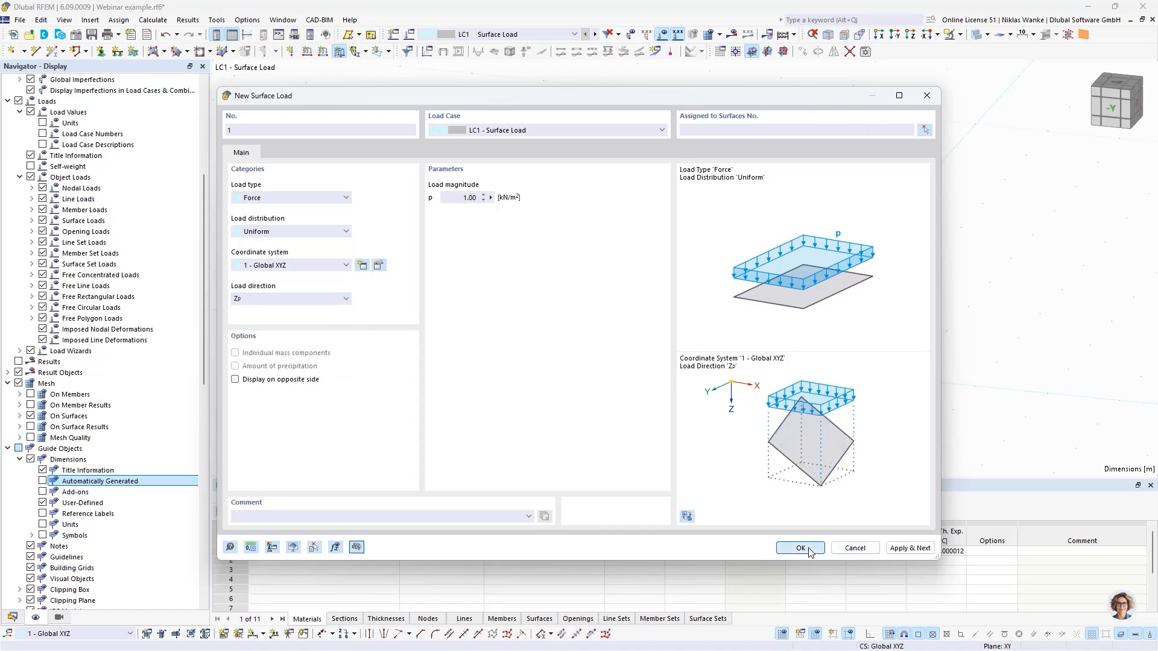
{"action": "left_click", "coordinate": [669, 245]}
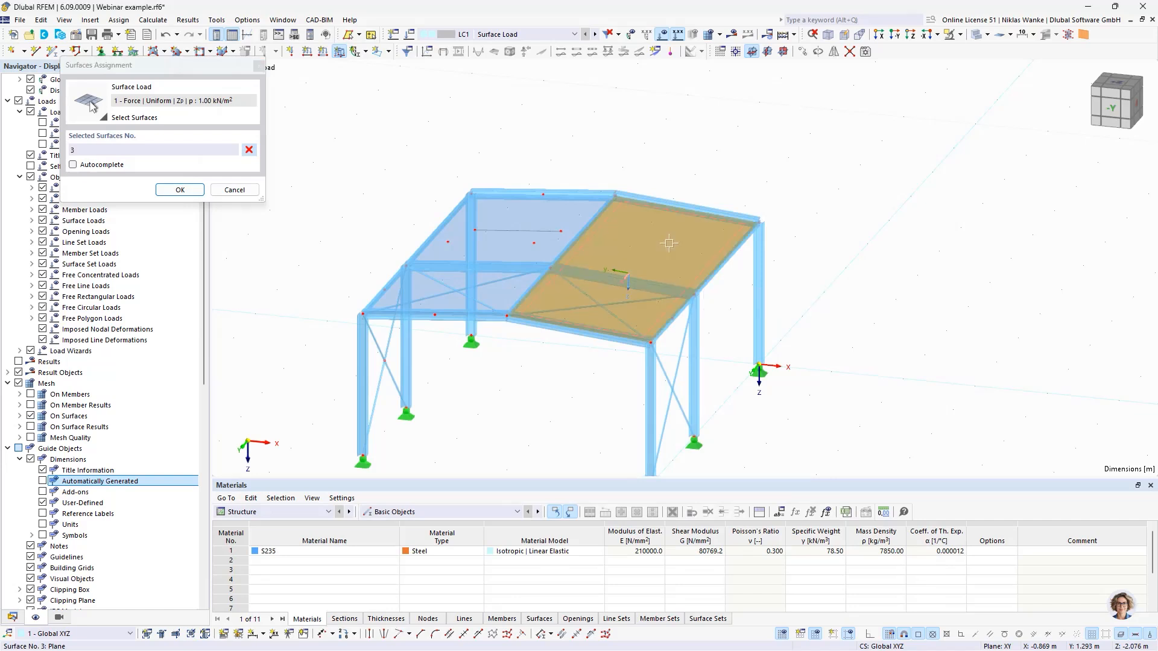
{"action": "left_click", "coordinate": [180, 190]}
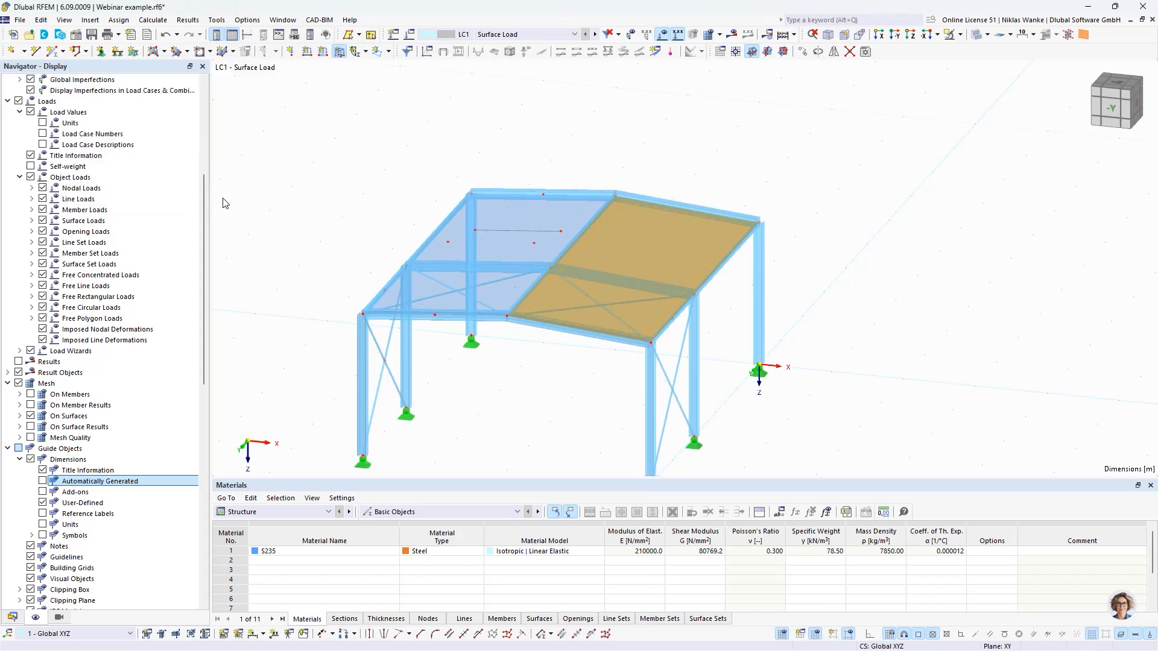
Turn on the display of loads from the distribution surface in the surface display settings.
{"action": "middle_click_drag", "start_coordinate": [692, 326], "coordinate": [629, 377]}
{"action": "middle_click_drag", "start_coordinate": [629, 376], "coordinate": [660, 353], "text": "ctrl"}
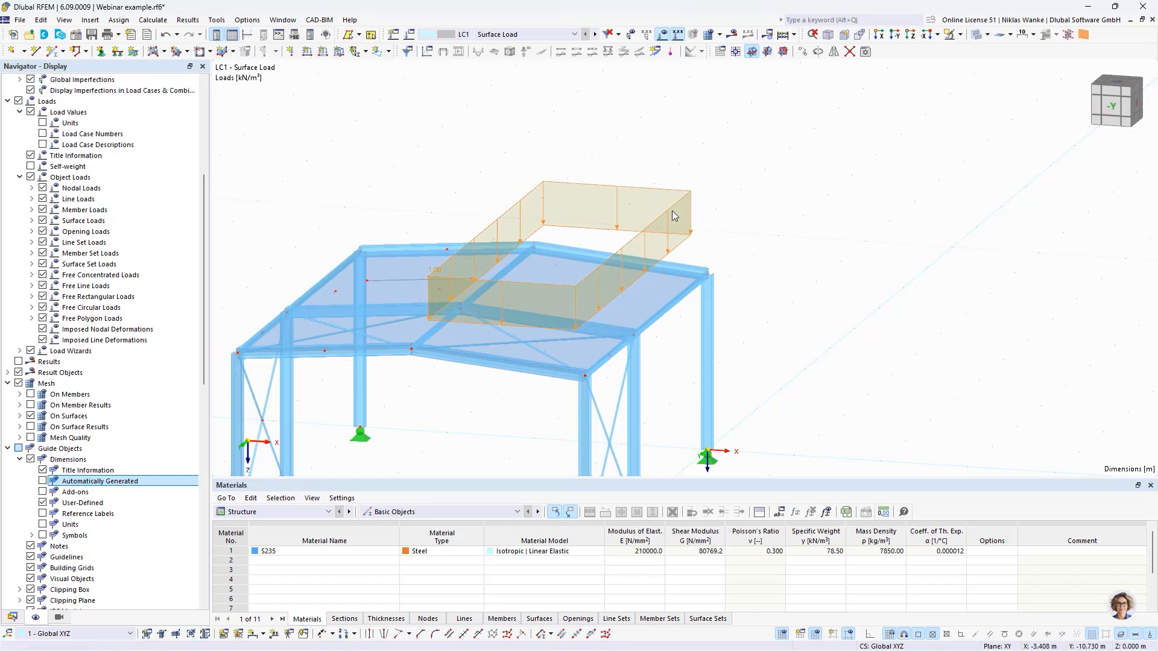
{"action": "mouse_move", "coordinate": [674, 214]}
{"action": "scroll", "coordinate": [723, 231], "scroll_direction": "down", "scroll_amount": 1}
{"action": "mouse_move", "coordinate": [724, 231]}
{"action": "middle_mouse_down", "text": "ctrl"}
{"action": "mouse_move", "coordinate": [711, 249]}
{"action": "mouse_move", "coordinate": [712, 234]}
{"action": "middle_mouse_up", "text": "ctrl"}
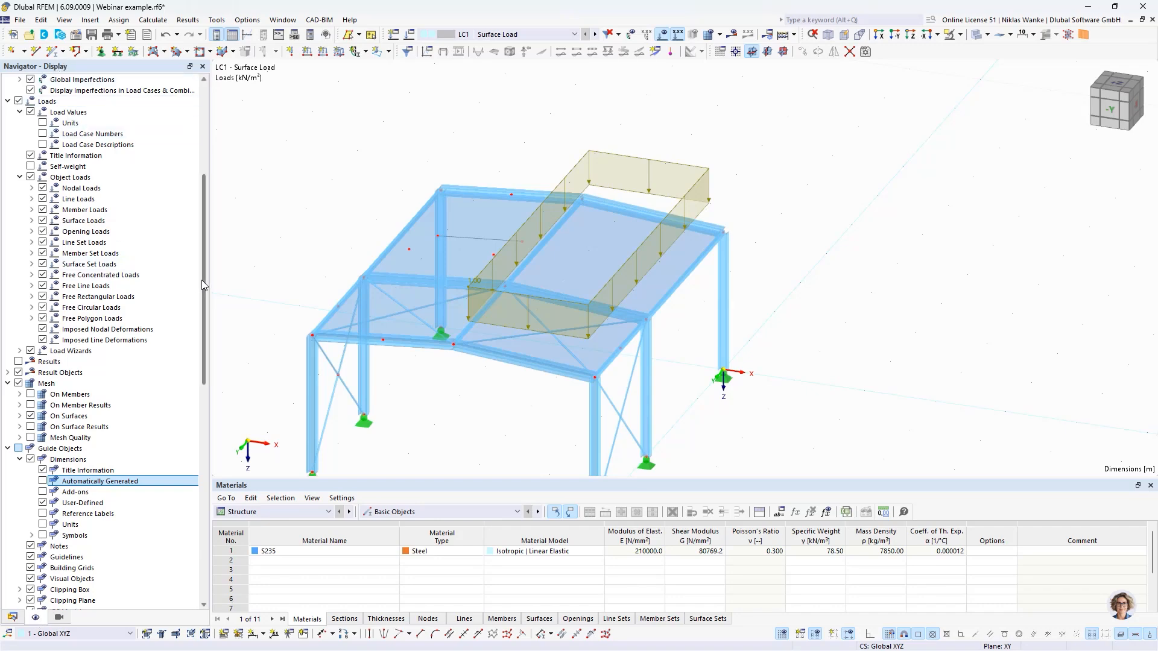
{"action": "left_click_drag", "start_coordinate": [205, 286], "coordinate": [211, 153]}
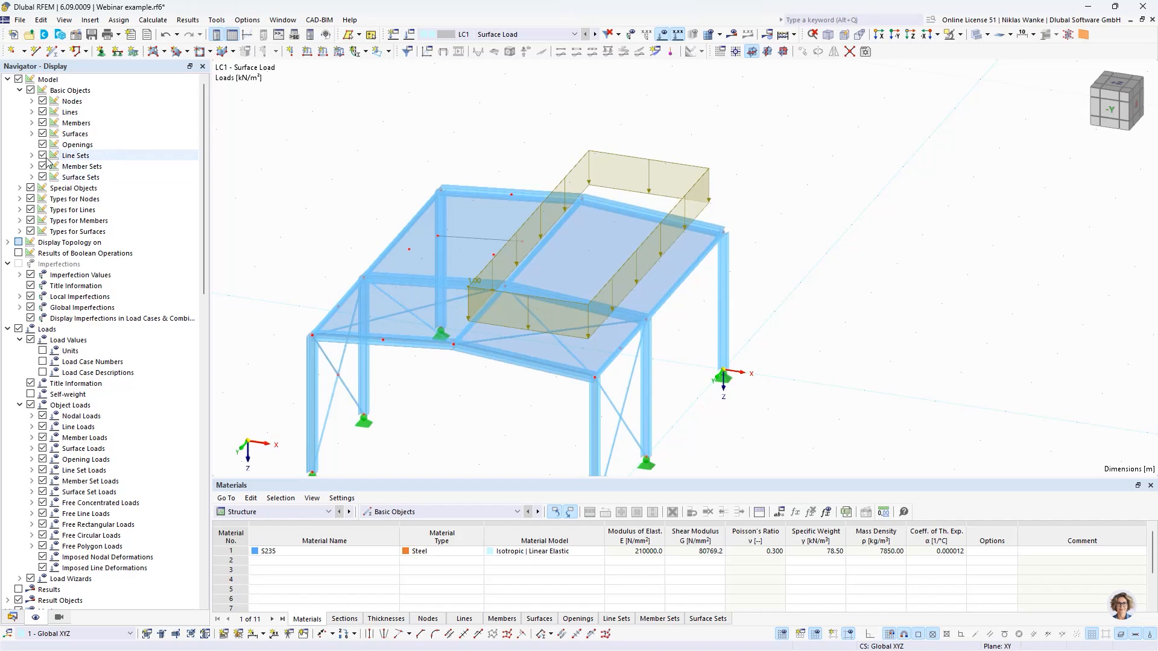
{"action": "left_click", "coordinate": [32, 134]}
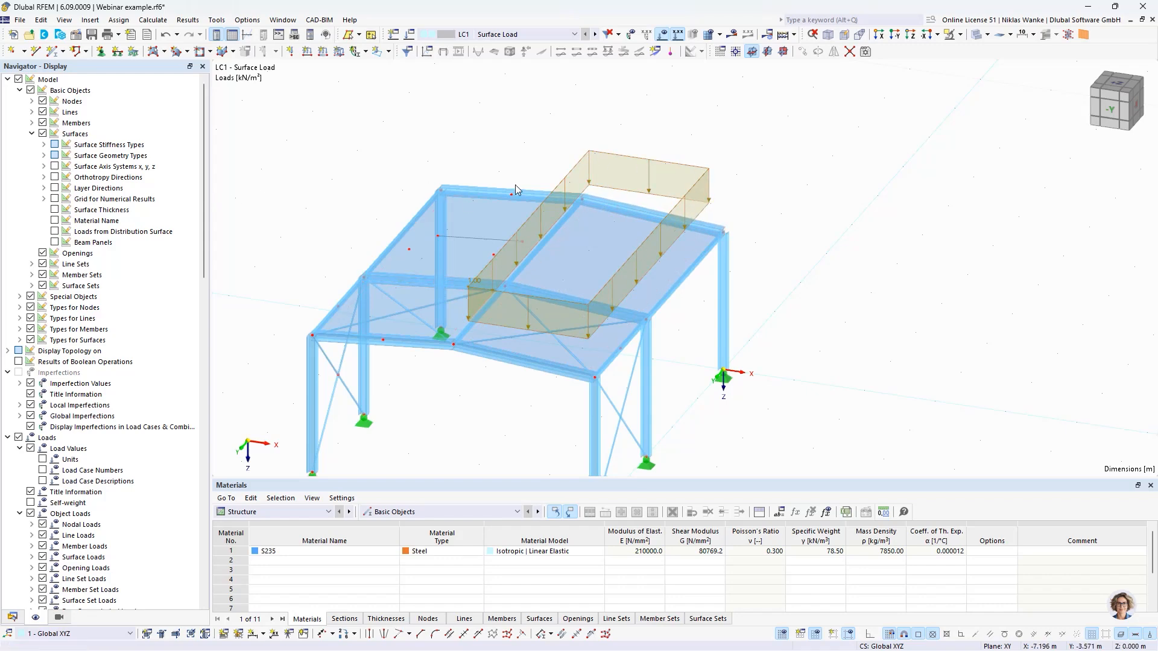
{"action": "left_click", "coordinate": [55, 232]}
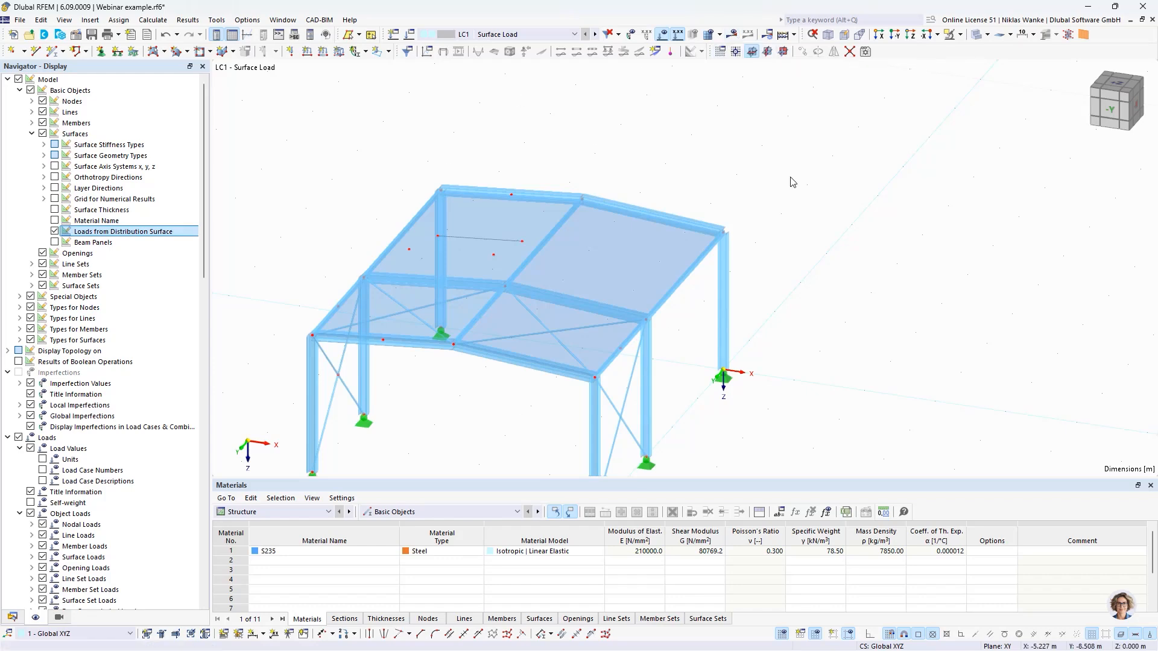
Calculate load case LC1 - Surface Load and show its results on the whole frame.
{"action": "left_click", "coordinate": [731, 35]}
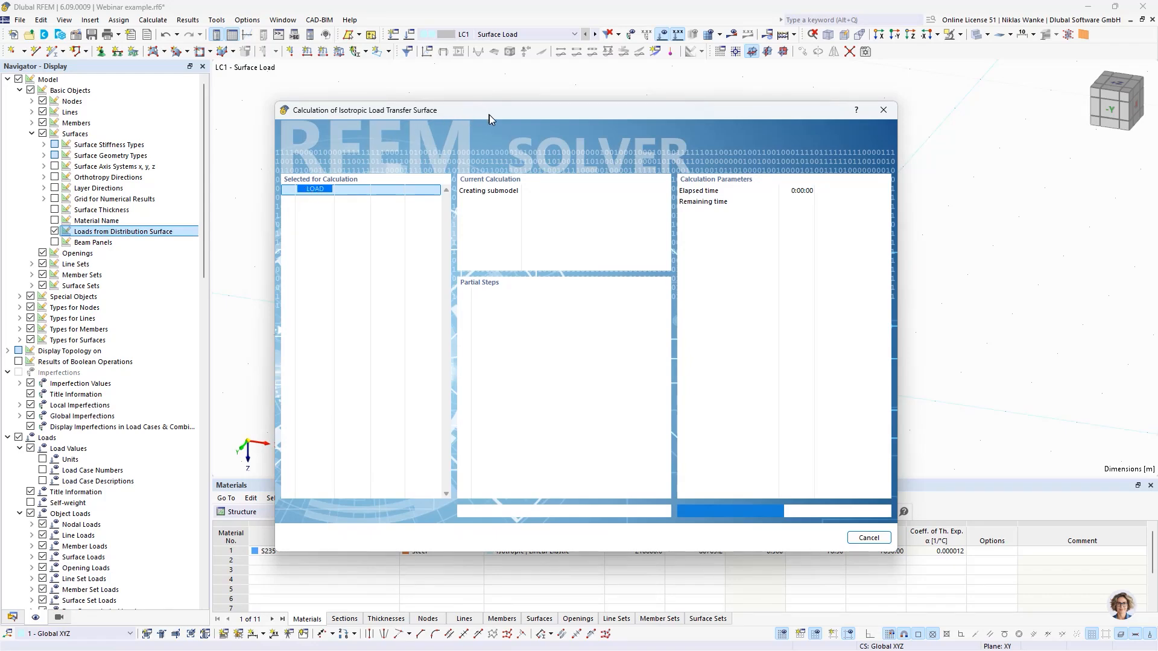
{"action": "left_click_drag", "start_coordinate": [490, 115], "coordinate": [373, 298]}
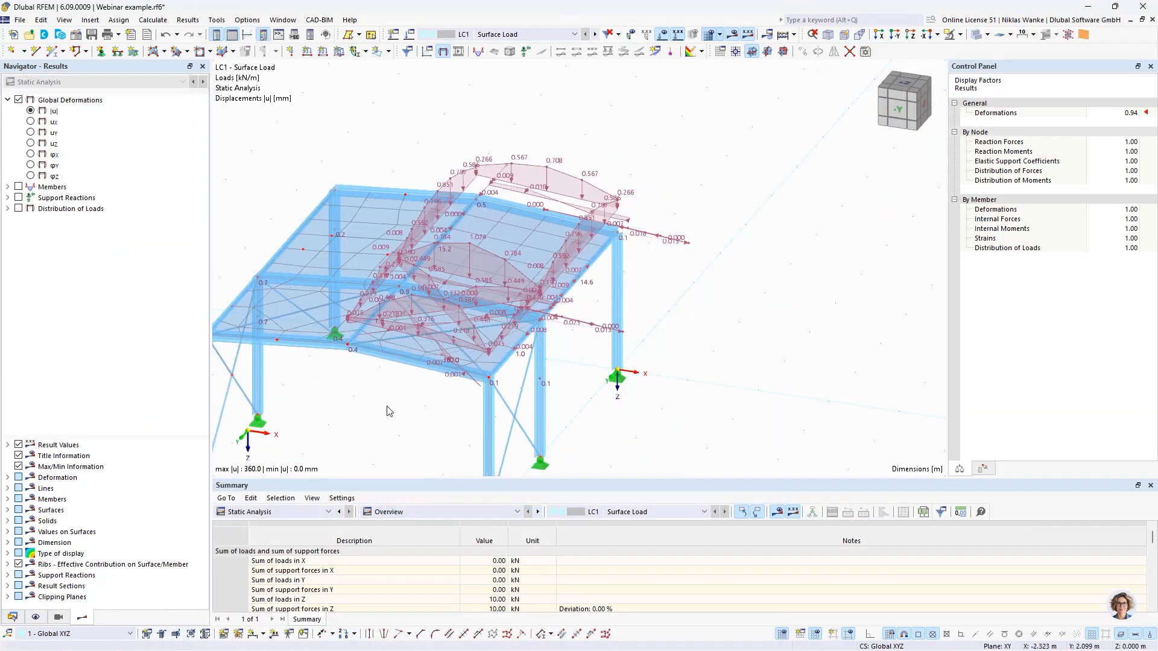
{"action": "middle_click_drag", "start_coordinate": [389, 412], "coordinate": [537, 351]}
{"action": "scroll", "coordinate": [532, 331], "scroll_direction": "down", "scroll_amount": 2}
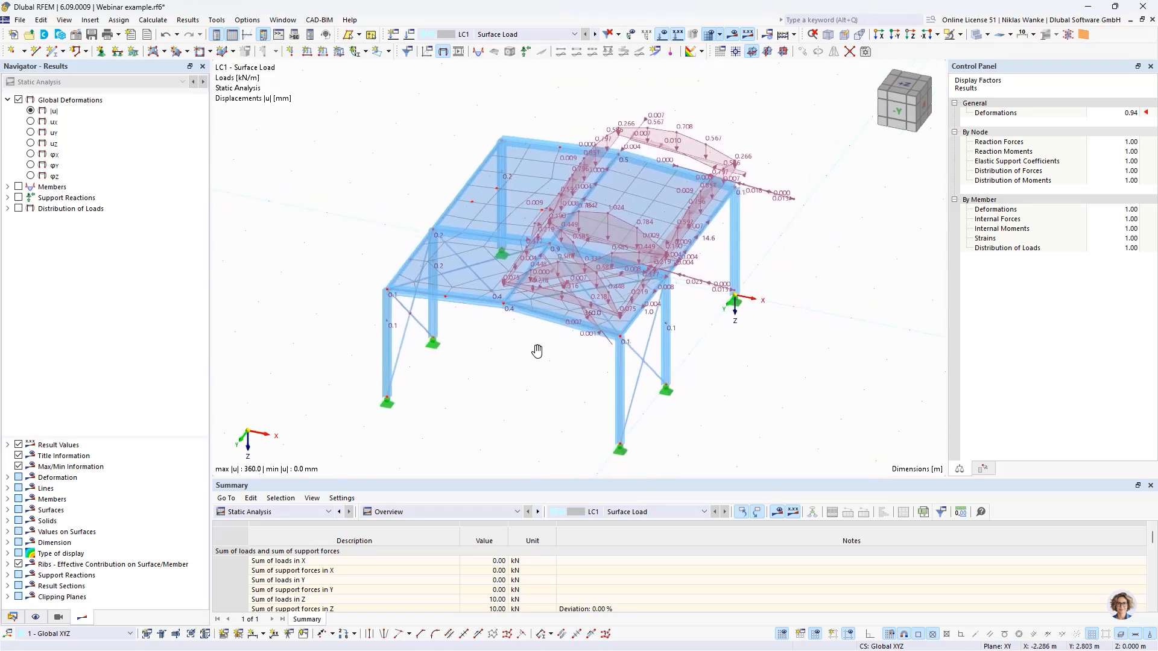
Examine how the surface load is distributed to the roof members and the diagonal bracing in the LC1 results.
{"action": "left_click", "coordinate": [662, 146]}
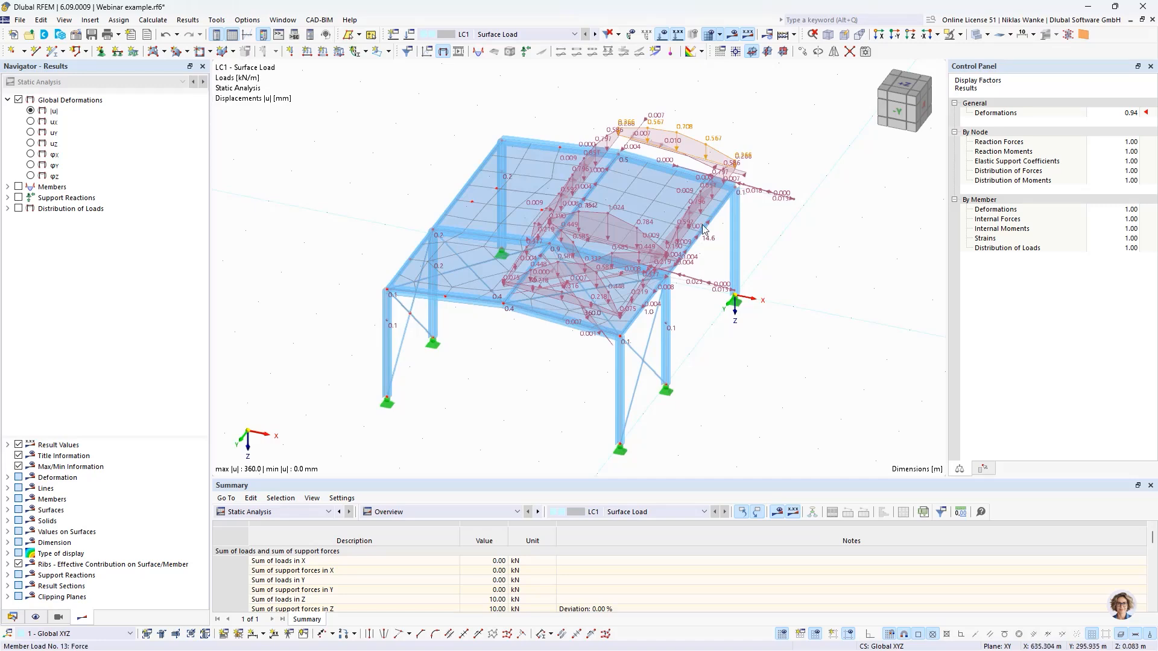
{"action": "left_click", "coordinate": [799, 226]}
{"action": "scroll", "coordinate": [714, 265], "scroll_direction": "up", "scroll_amount": 2}
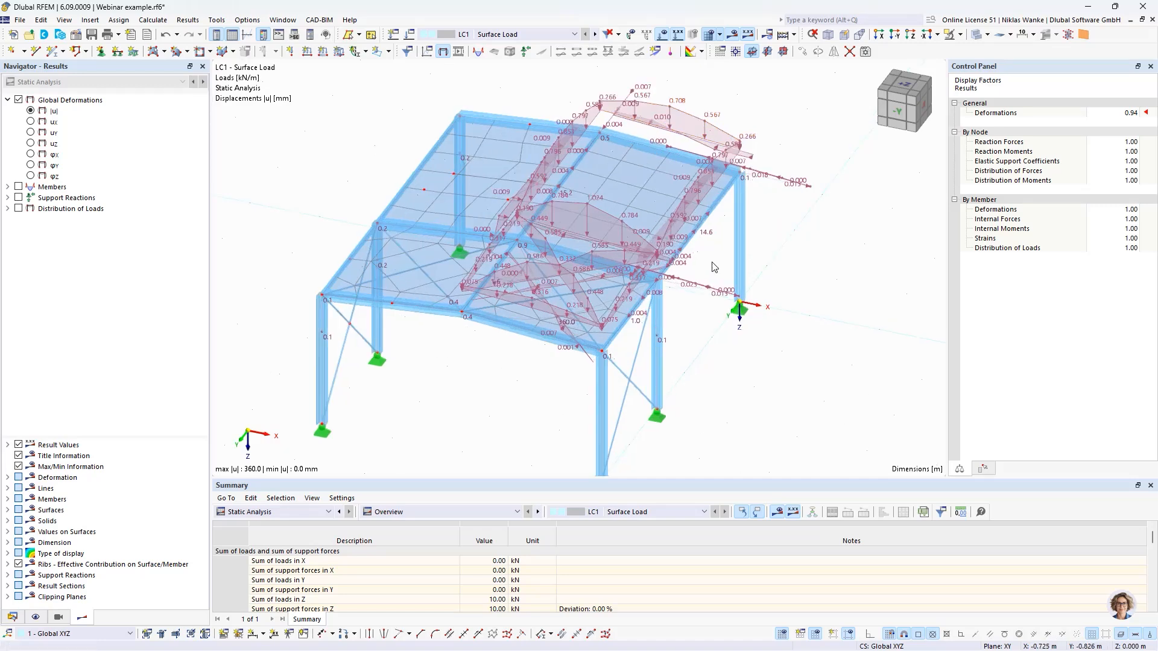
{"action": "middle_click_drag", "start_coordinate": [712, 264], "coordinate": [695, 303]}
{"action": "scroll", "coordinate": [695, 303], "scroll_direction": "up", "scroll_amount": 2}
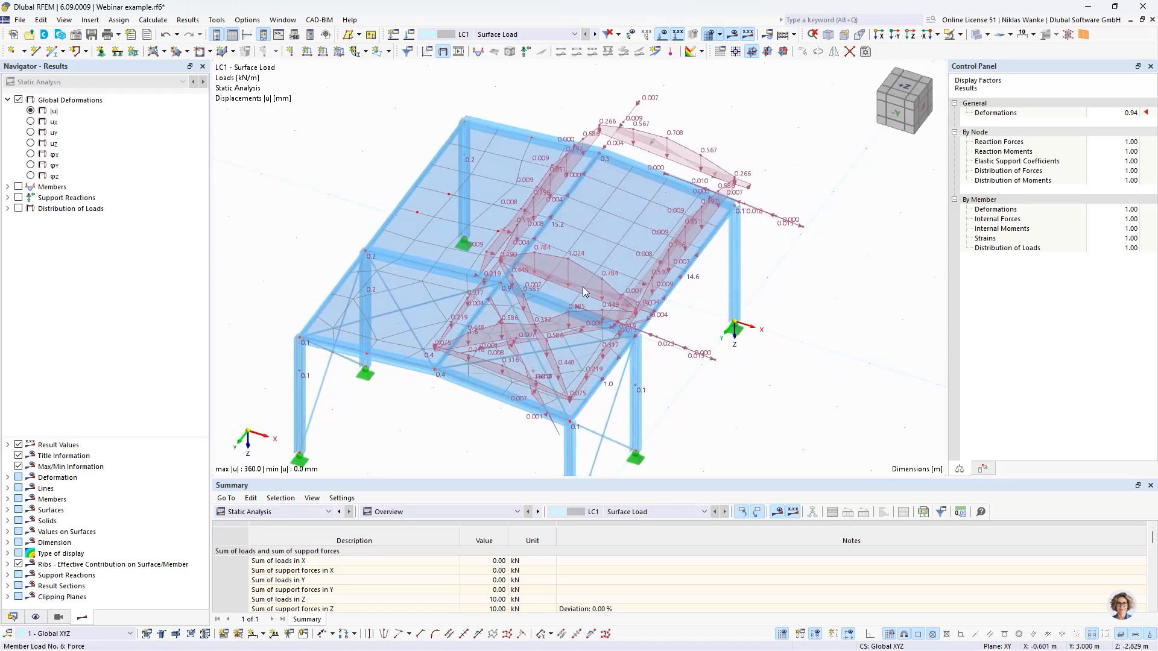
{"action": "scroll", "coordinate": [537, 380], "scroll_direction": "up", "scroll_amount": 1}
{"action": "mouse_move", "coordinate": [535, 385]}
{"action": "middle_mouse_down"}
{"action": "mouse_move", "coordinate": [545, 346]}
{"action": "mouse_move", "coordinate": [534, 378]}
{"action": "middle_mouse_up"}
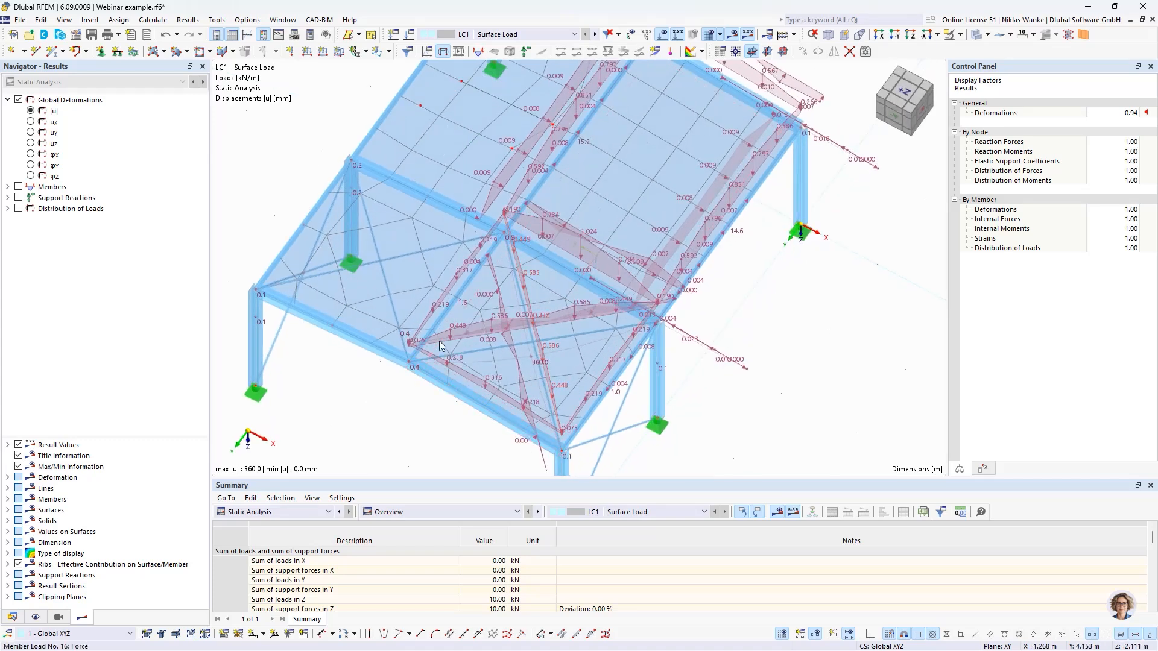
{"action": "middle_click_drag", "start_coordinate": [533, 346], "coordinate": [546, 313], "text": "ctrl"}
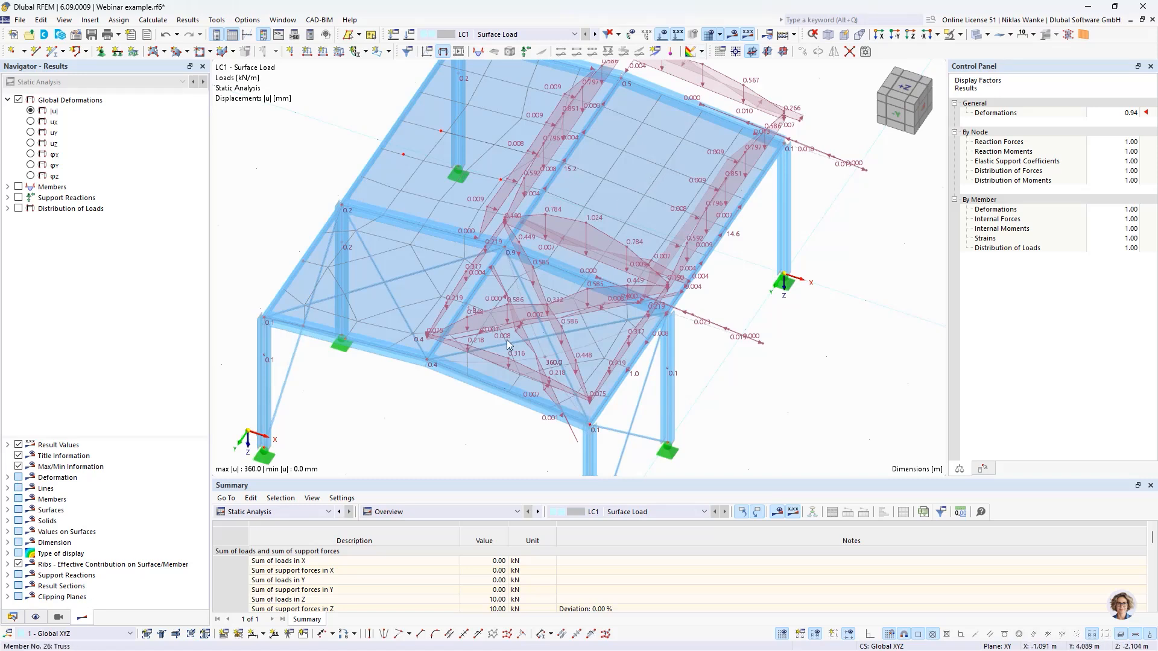
Remove the influence of diagonal bracing members 25 and 26 from the roof surface's load transfer, accepting the deletion of the LC1 results.
{"action": "double_click", "coordinate": [643, 188]}
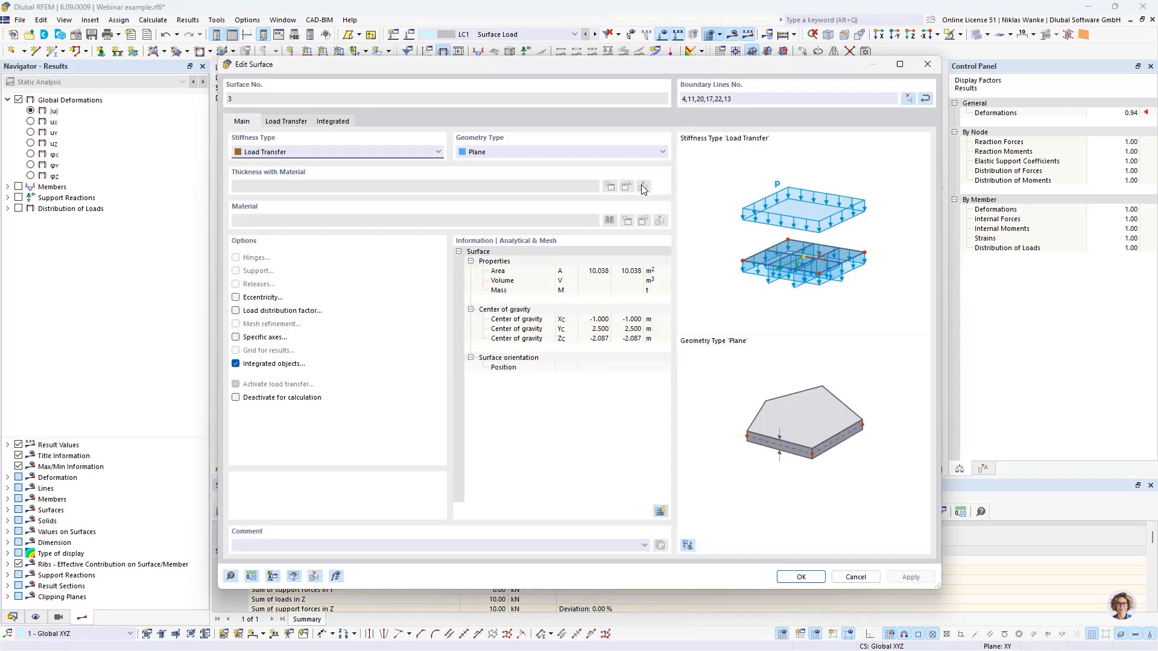
{"action": "left_click", "coordinate": [285, 121]}
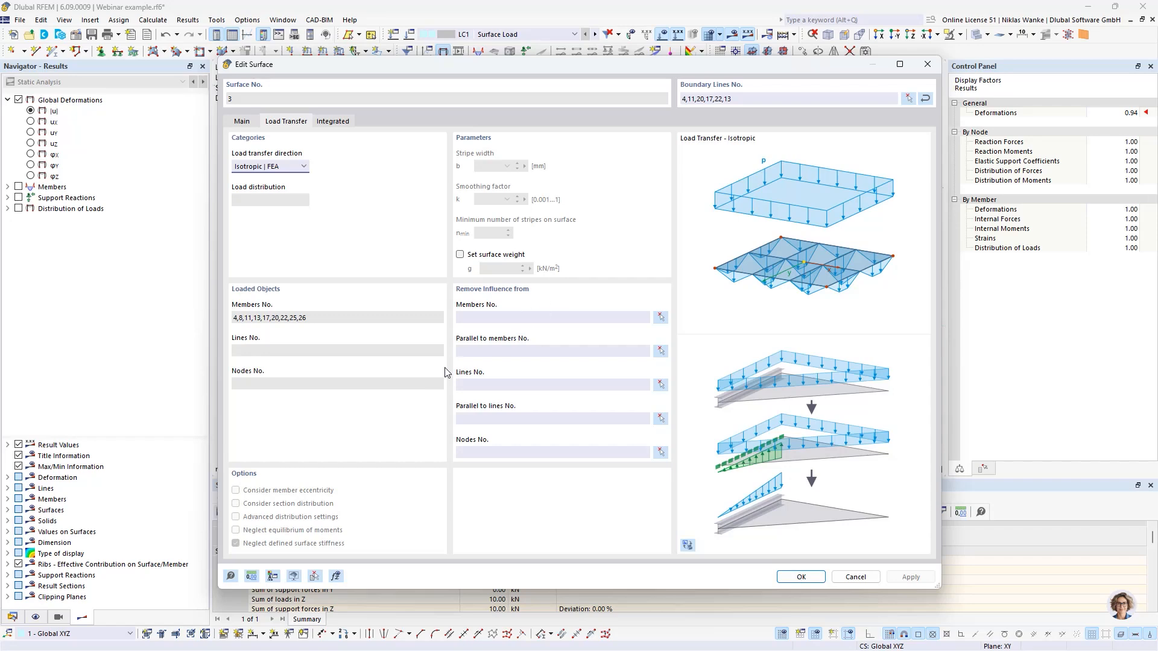
{"action": "left_click_drag", "start_coordinate": [637, 67], "coordinate": [642, 265]}
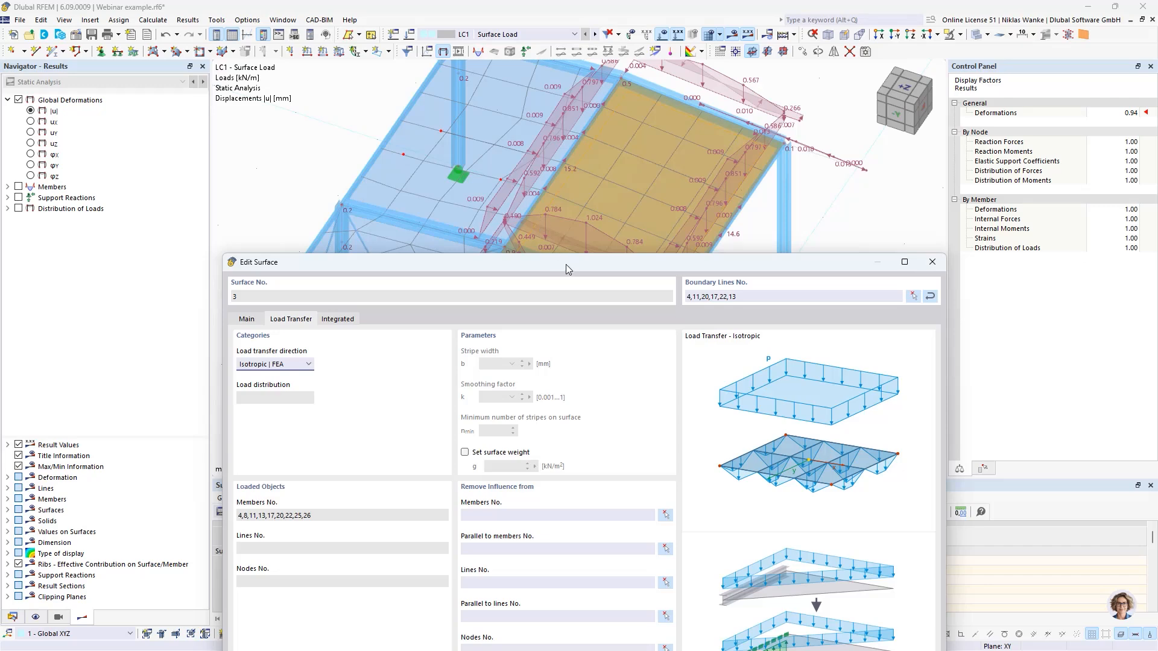
{"action": "left_click_drag", "start_coordinate": [566, 264], "coordinate": [577, 82]}
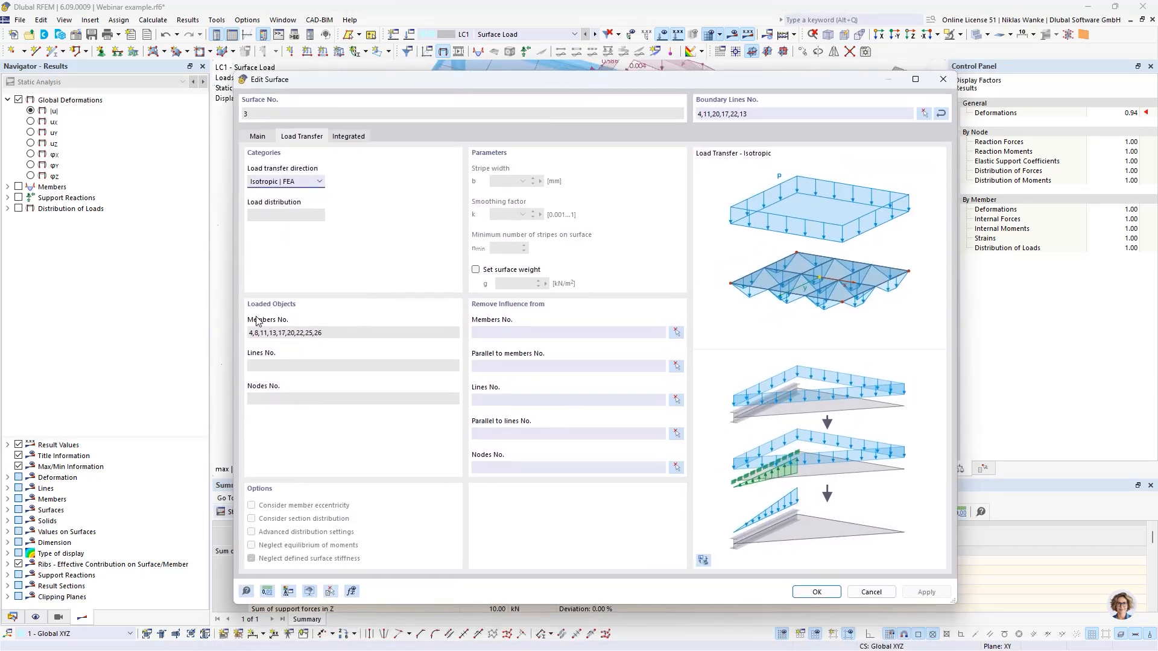
{"action": "left_click", "coordinate": [481, 331]}
{"action": "left_click", "coordinate": [676, 331]}
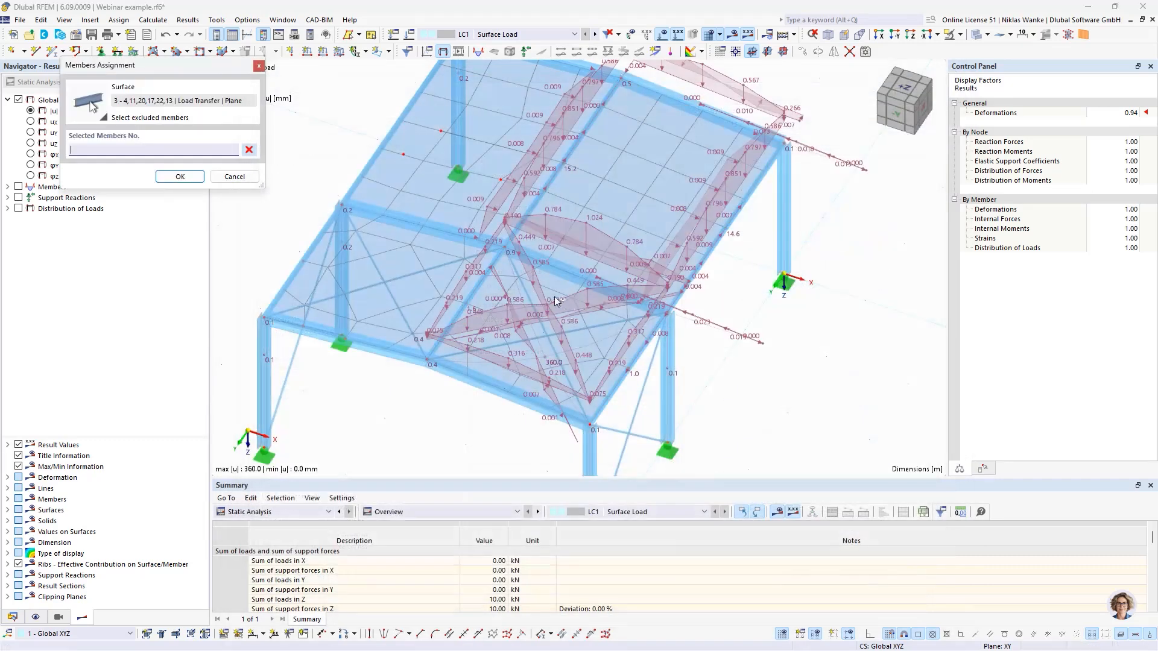
{"action": "left_click", "coordinate": [583, 326]}
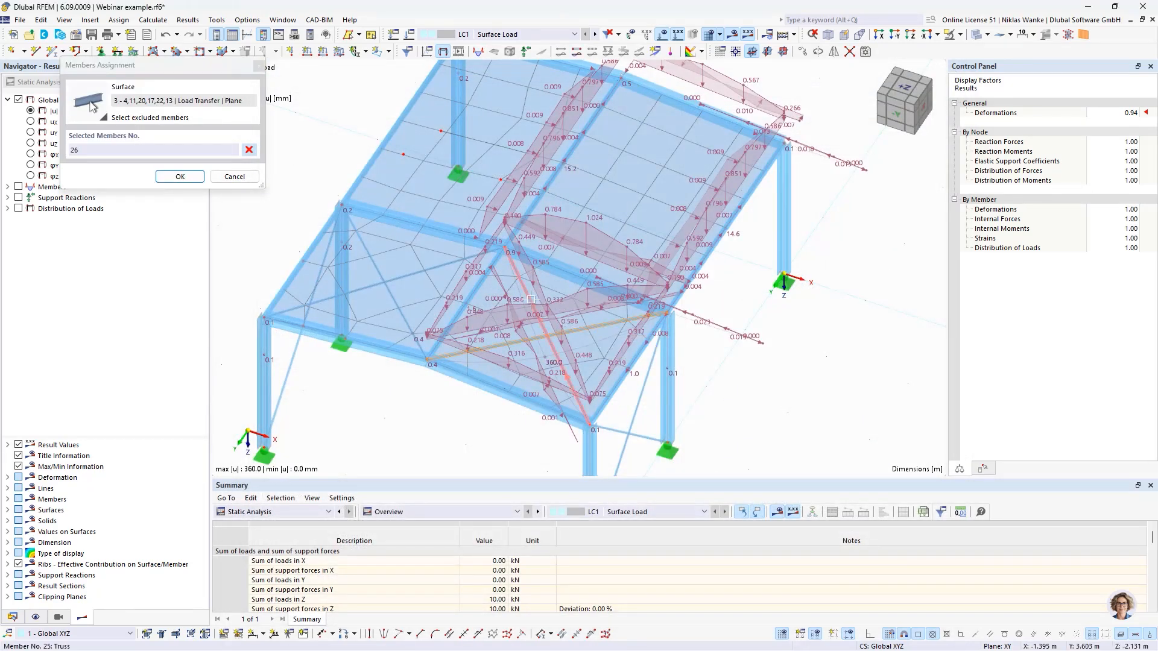
{"action": "left_click", "coordinate": [541, 307]}
{"action": "left_click", "coordinate": [180, 177]}
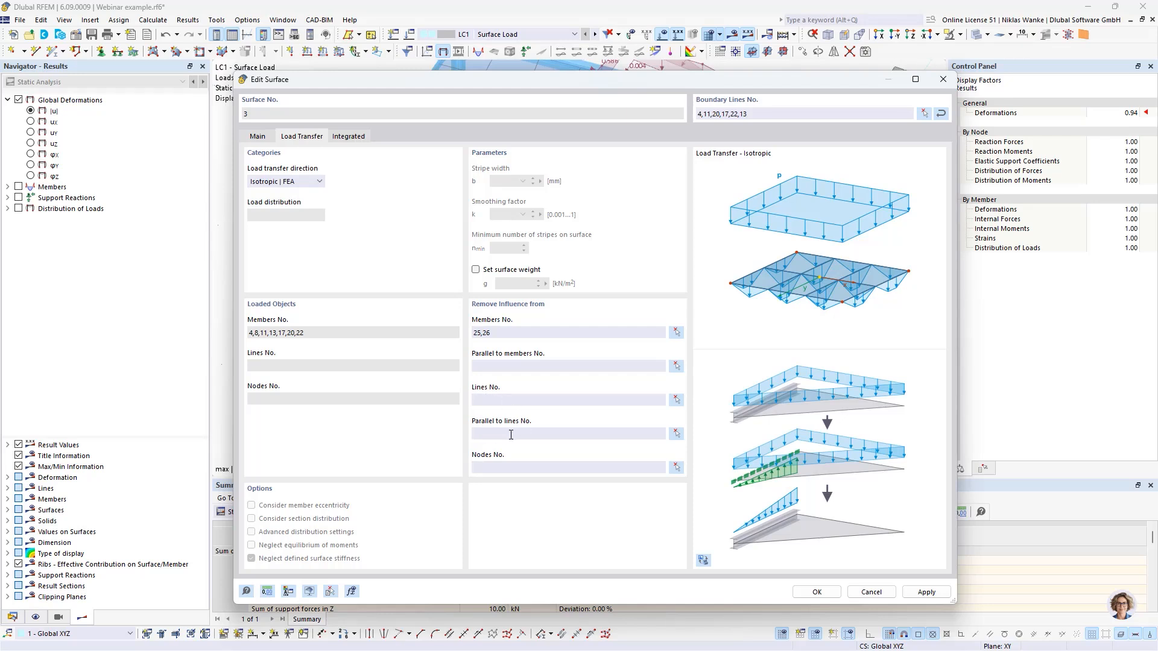
{"action": "left_click", "coordinate": [835, 591]}
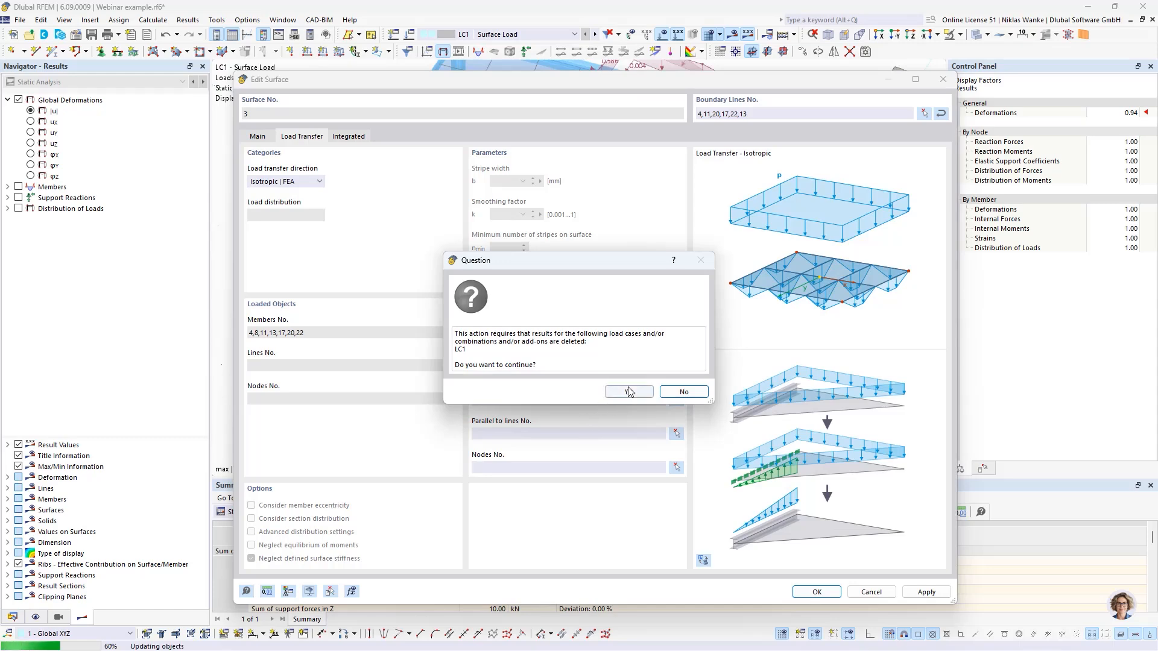
{"action": "left_click", "coordinate": [629, 392]}
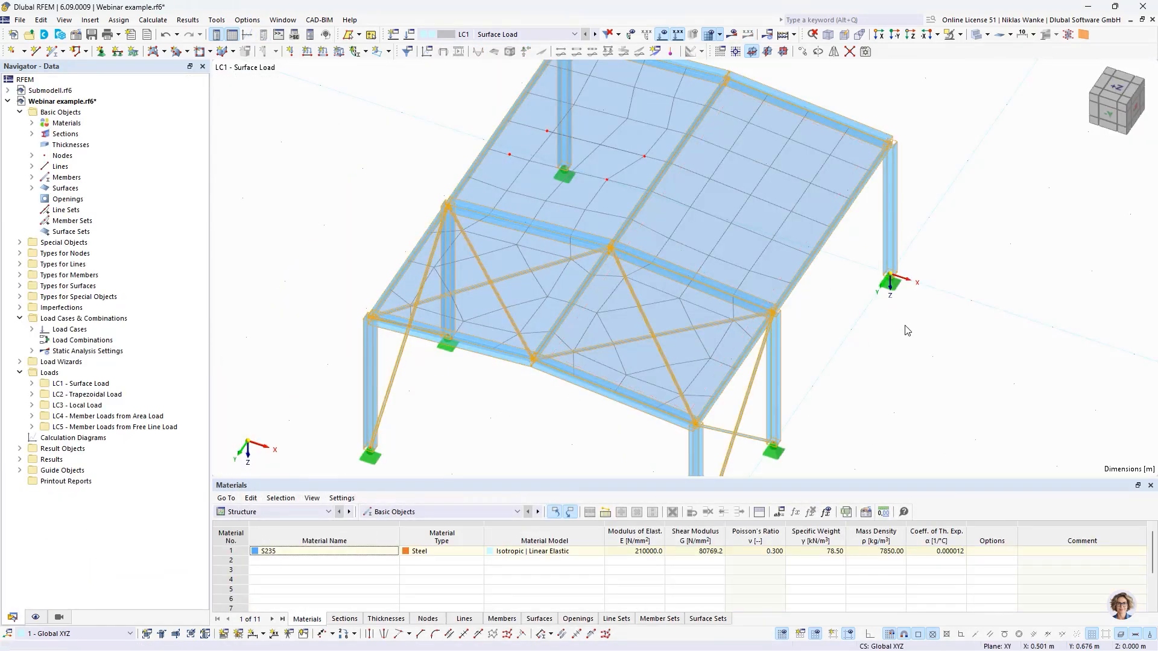
Recalculate LC1 - Surface Load to show its results on the frame, and hide the FE mesh.
{"action": "left_click", "coordinate": [732, 34]}
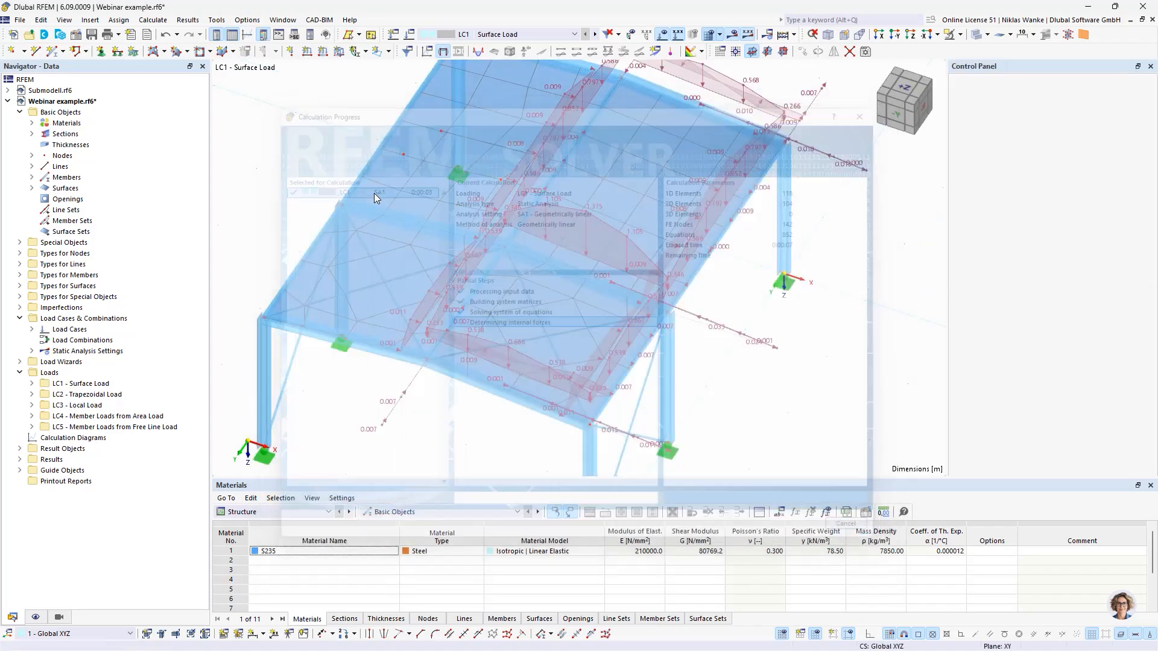
{"action": "scroll", "coordinate": [722, 379], "scroll_direction": "down", "scroll_amount": 1}
{"action": "middle_click_drag", "start_coordinate": [723, 379], "coordinate": [722, 379]}
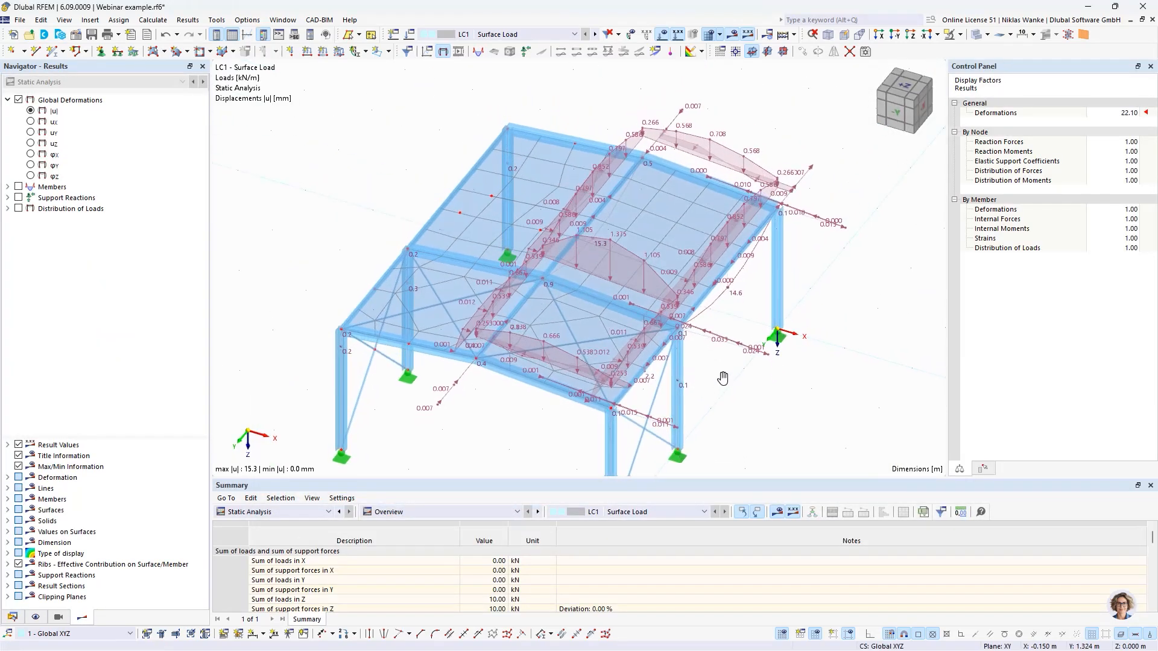
{"action": "left_click", "coordinate": [709, 35]}
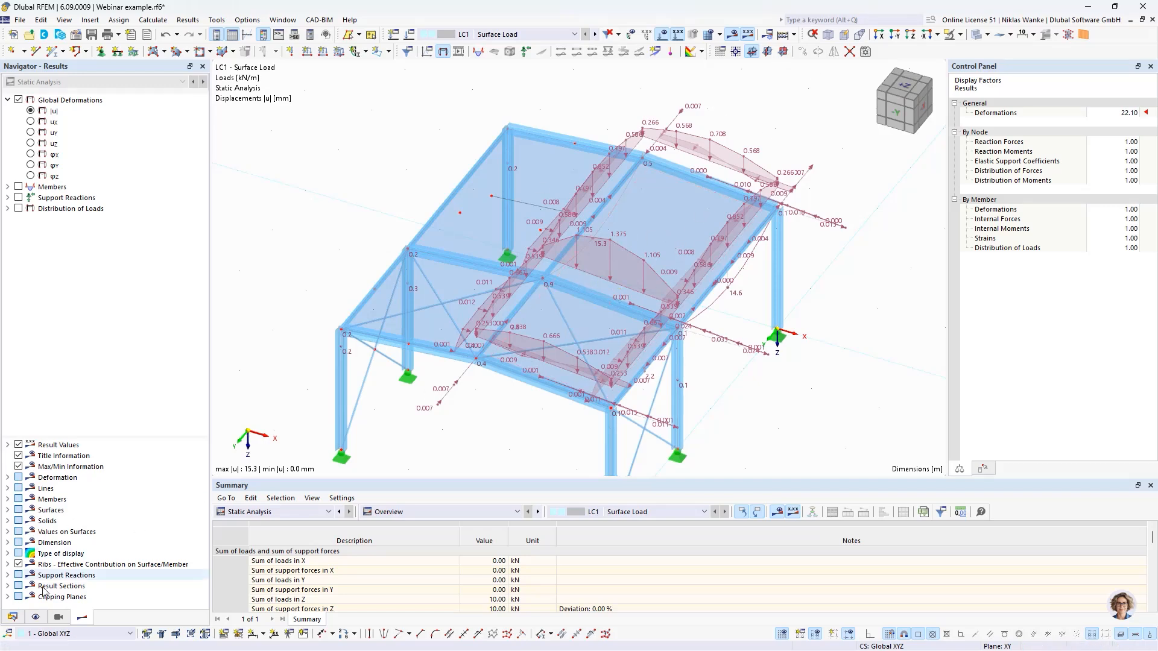
Switch the display of loads from the distribution surface off and back on to compare them with the applied surface load.
{"action": "left_click", "coordinate": [58, 617]}
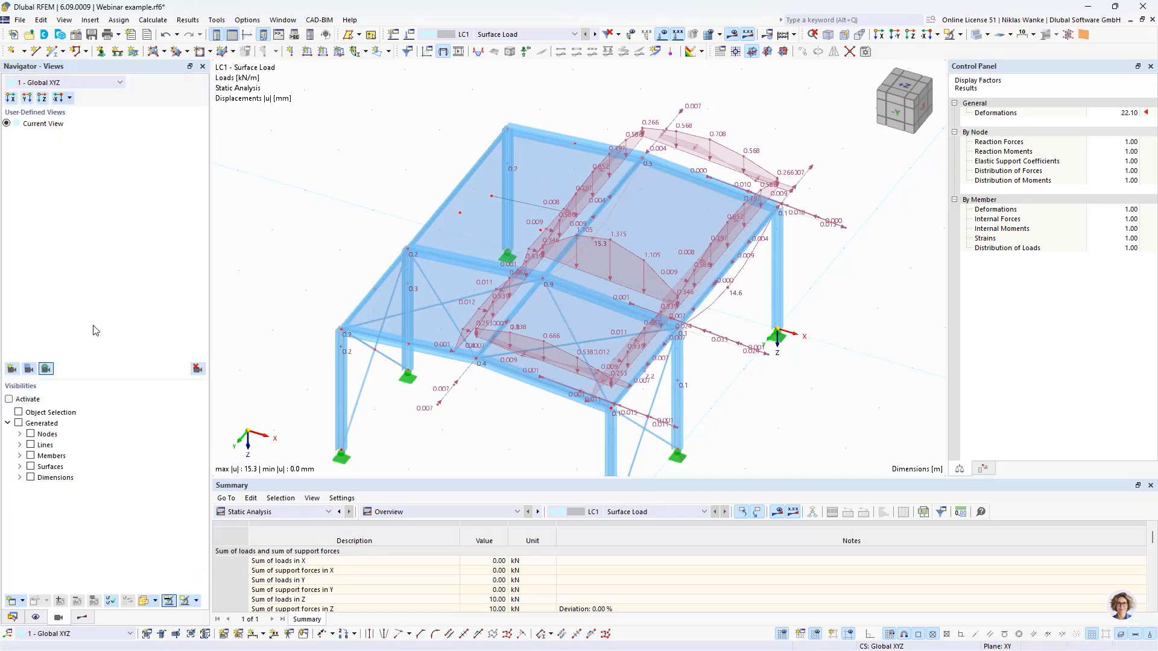
{"action": "left_click", "coordinate": [35, 618]}
{"action": "left_click", "coordinate": [58, 231]}
{"action": "left_click", "coordinate": [56, 232]}
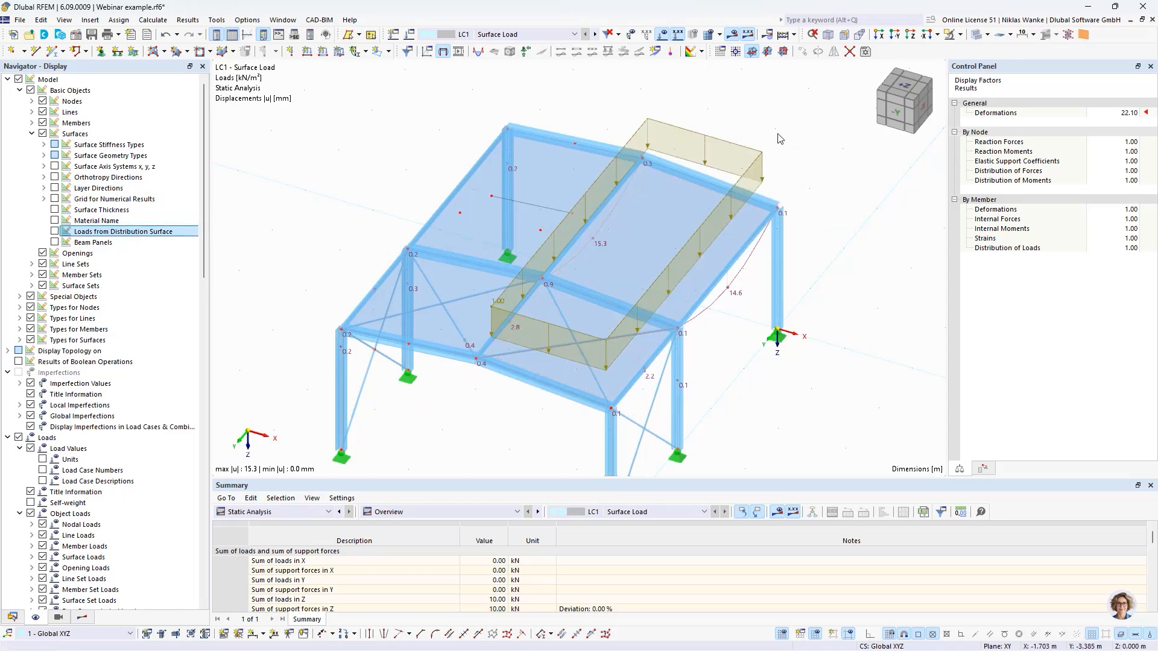
{"action": "left_click", "coordinate": [55, 231]}
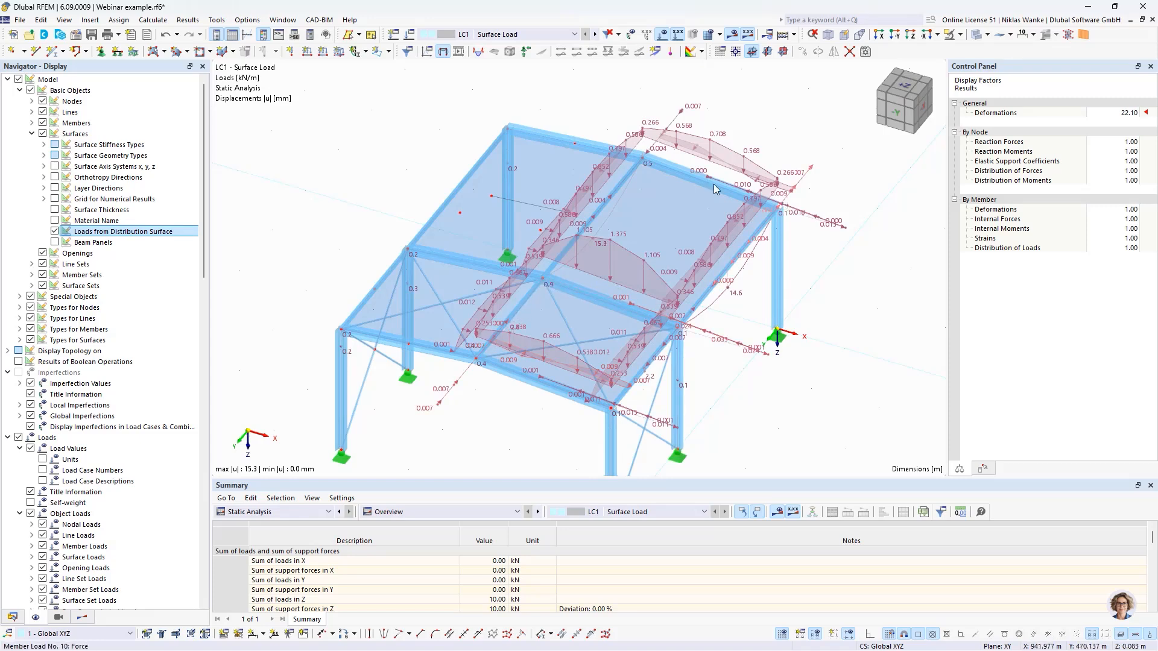
Examine the redistributed member loads around the roof half, including the small loads along the member axes, from several angles.
{"action": "middle_click_drag", "start_coordinate": [653, 182], "coordinate": [684, 219]}
{"action": "scroll", "coordinate": [651, 211], "scroll_direction": "down", "scroll_amount": 2}
{"action": "scroll", "coordinate": [631, 223], "scroll_direction": "up", "scroll_amount": 2}
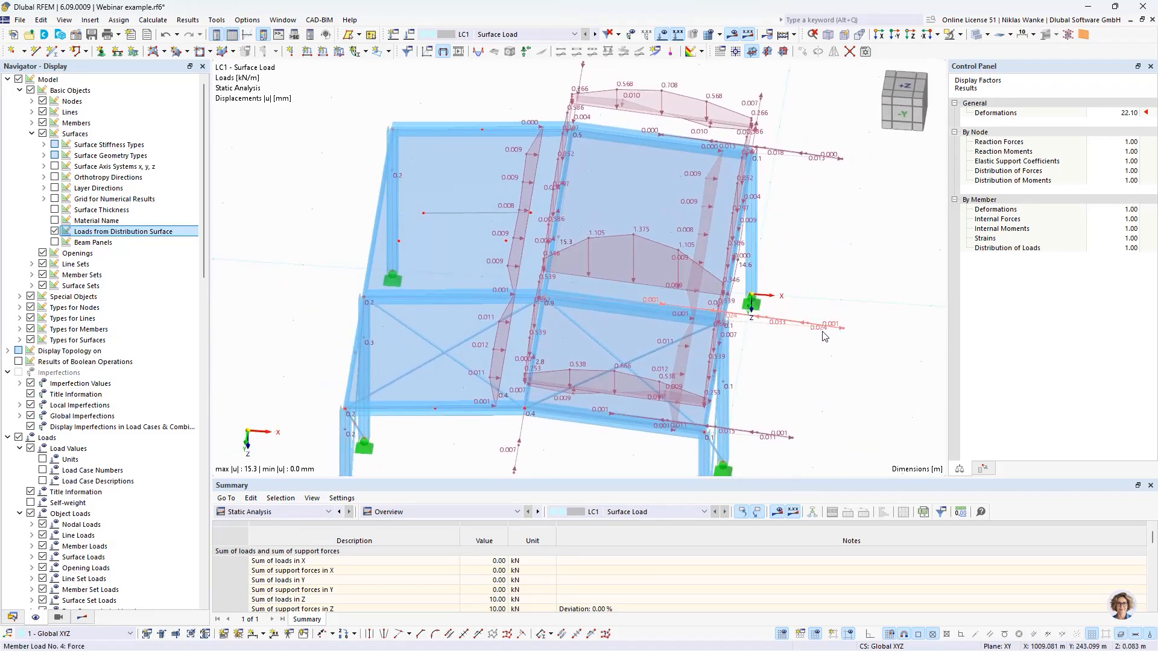
{"action": "scroll", "coordinate": [823, 336], "scroll_direction": "up", "scroll_amount": 3}
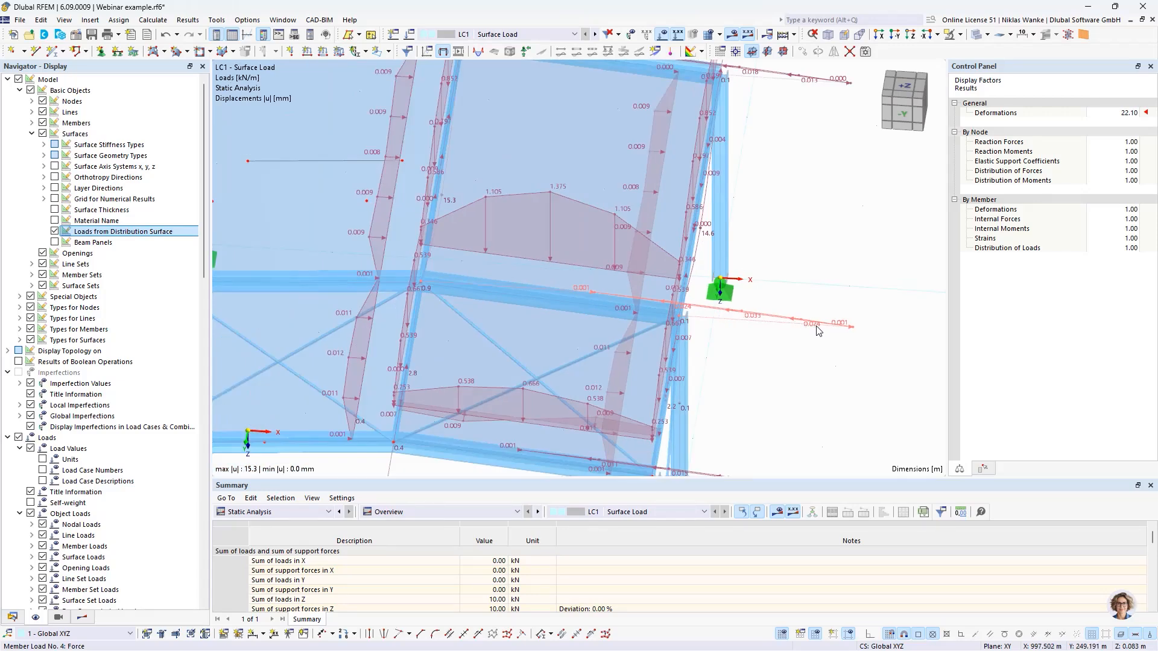
{"action": "scroll", "coordinate": [807, 329], "scroll_direction": "down", "scroll_amount": 2}
{"action": "mouse_move", "coordinate": [806, 330]}
{"action": "middle_mouse_down", "text": "ctrl"}
{"action": "mouse_move", "coordinate": [791, 326]}
{"action": "mouse_move", "coordinate": [825, 325]}
{"action": "middle_mouse_up", "text": "ctrl"}
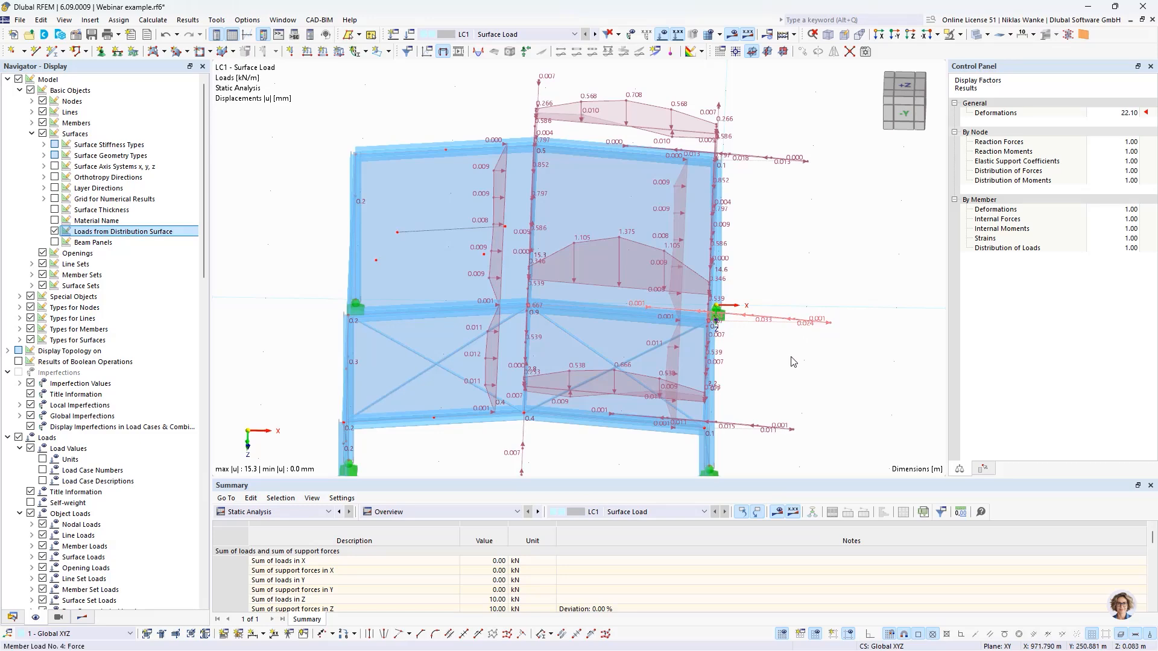
{"action": "middle_click_drag", "start_coordinate": [731, 354], "coordinate": [684, 353], "text": "ctrl"}
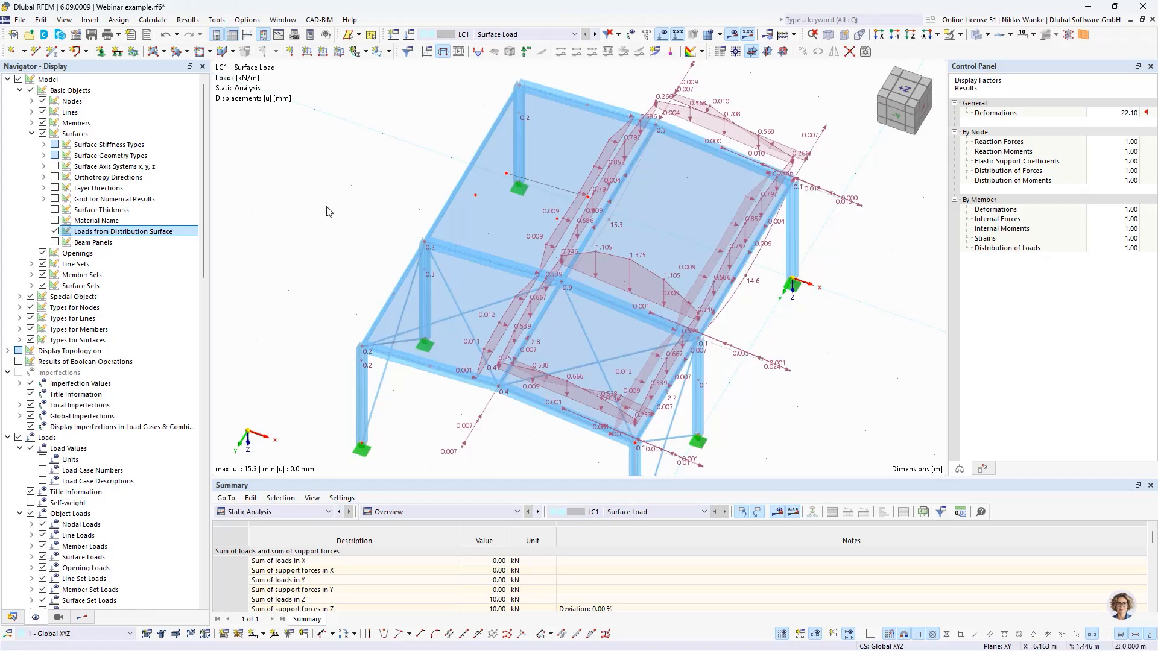
Switch to the Submodell.rf6 model and inspect its roof surface, line supports and surface load from the side and in perspective.
{"action": "left_click", "coordinate": [12, 617]}
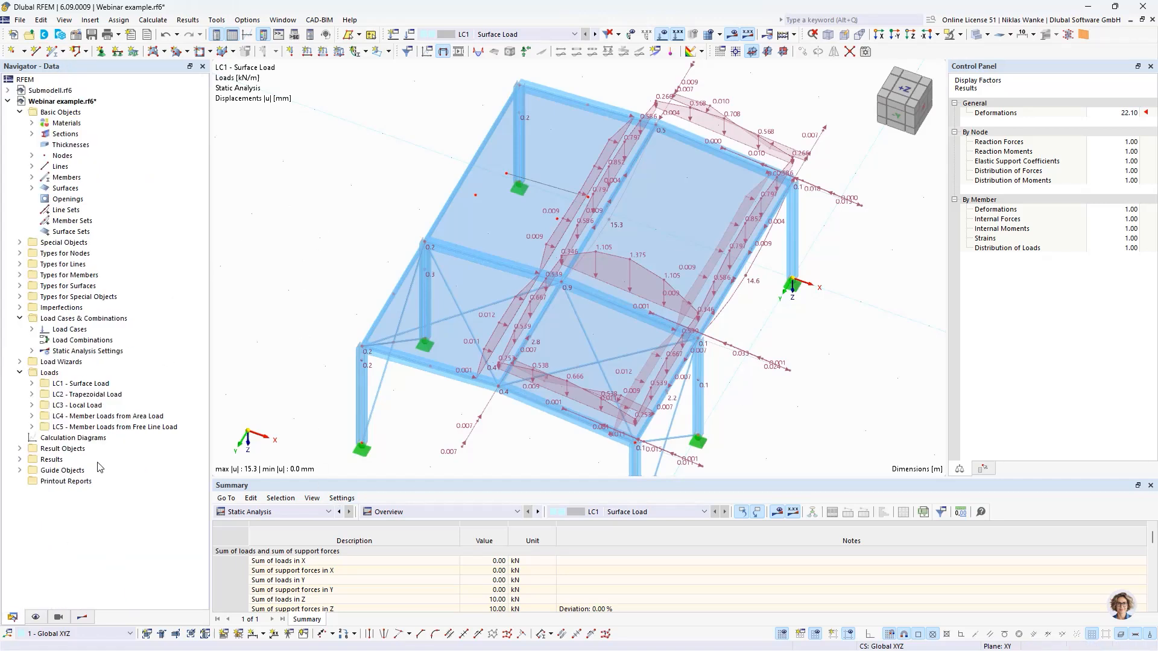
{"action": "left_click", "coordinate": [51, 90]}
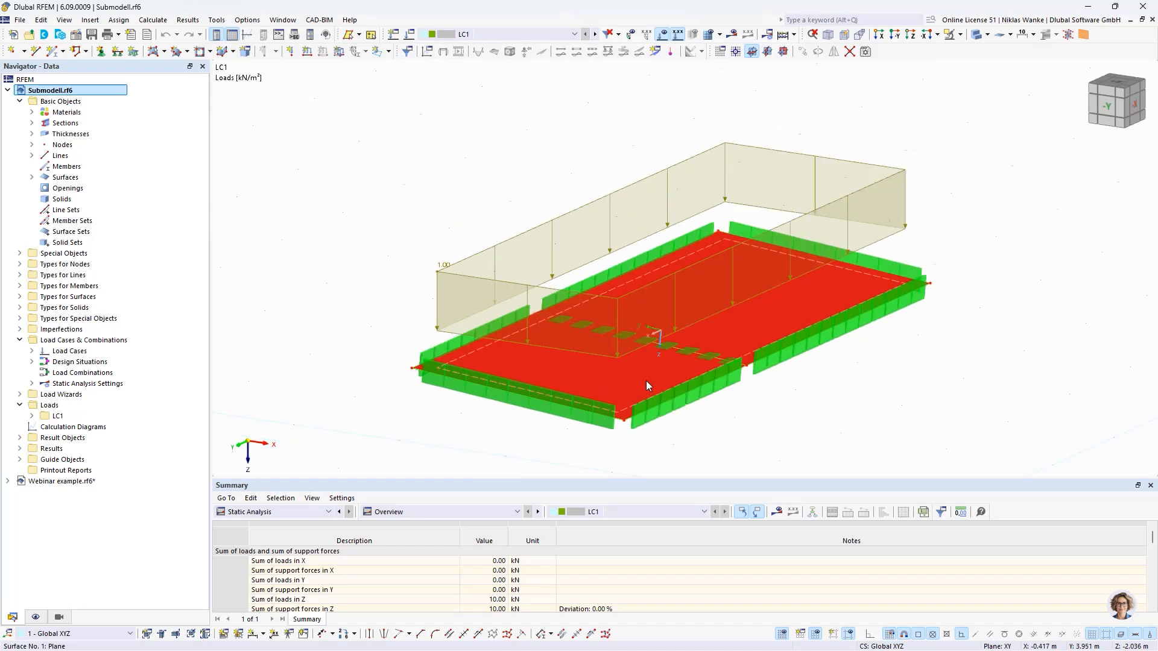
{"action": "scroll", "coordinate": [645, 381], "scroll_direction": "down", "scroll_amount": 2}
{"action": "middle_click_drag", "start_coordinate": [559, 394], "coordinate": [530, 370]}
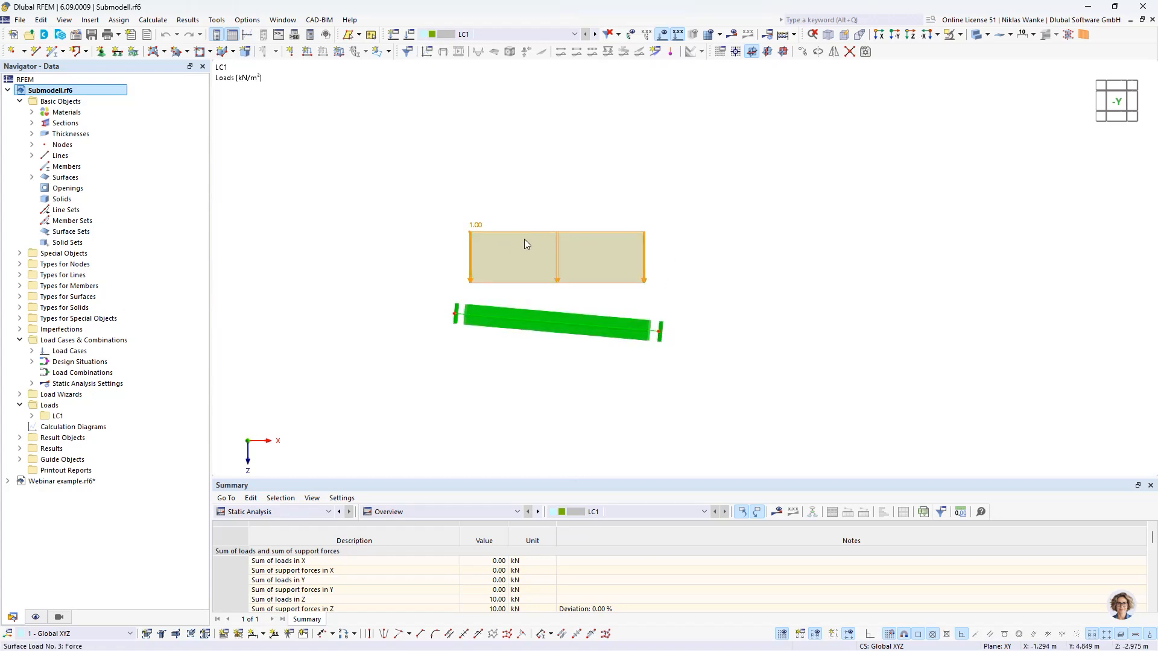
{"action": "middle_click_drag", "start_coordinate": [705, 310], "coordinate": [651, 305], "text": "ctrl"}
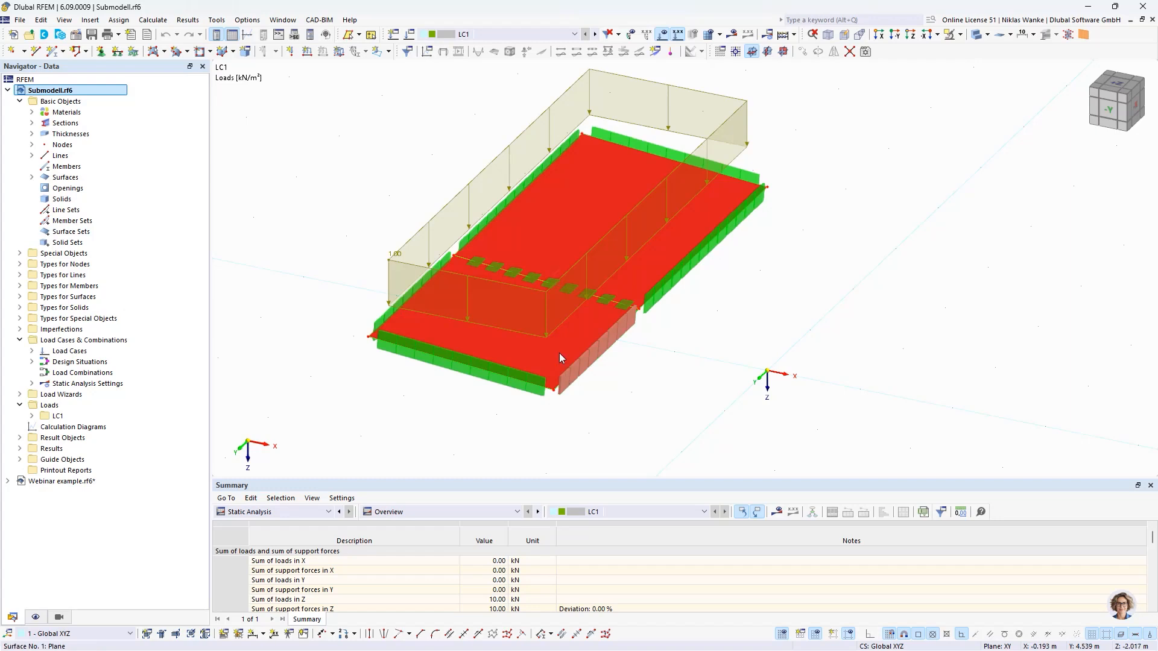
Review the stiffness matrix elements of the thickness assigned to the submodel's surface, and close the thickness settings without changes.
{"action": "double_click", "coordinate": [600, 194]}
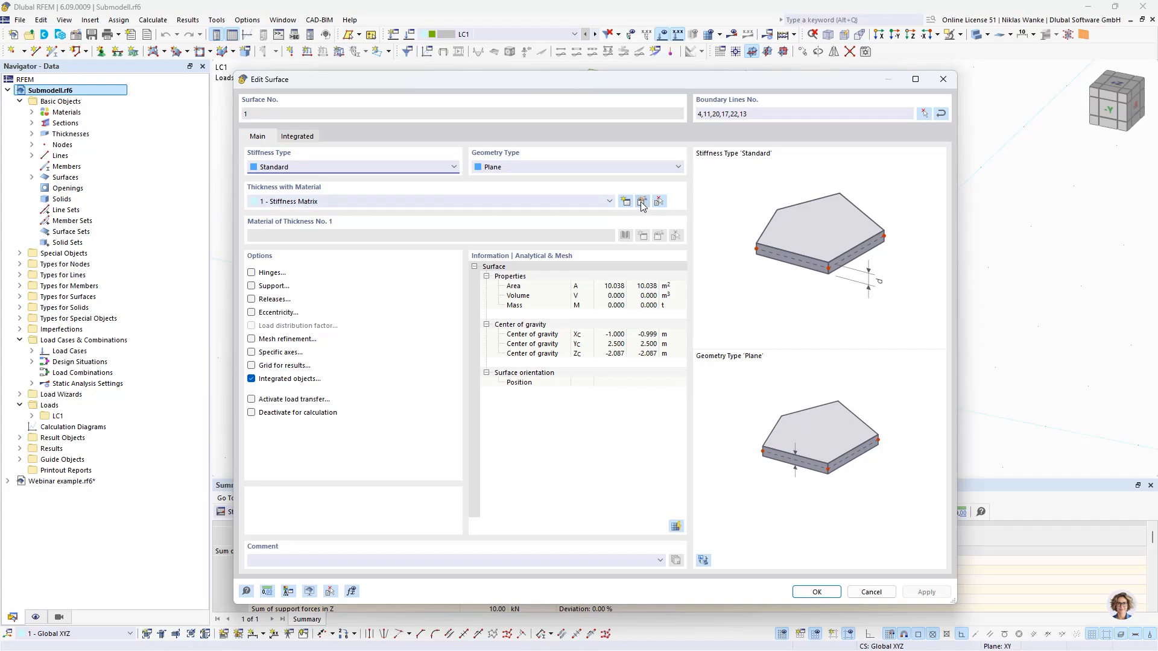
{"action": "double_click", "coordinate": [304, 207]}
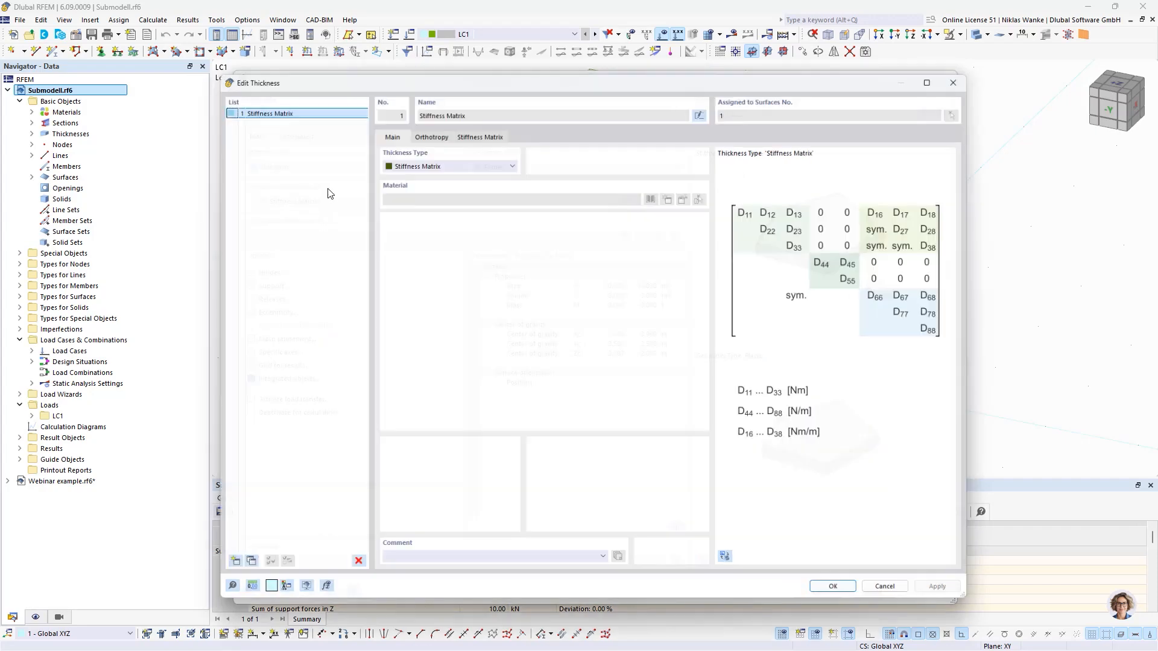
{"action": "left_click", "coordinate": [426, 128]}
{"action": "left_click", "coordinate": [491, 131]}
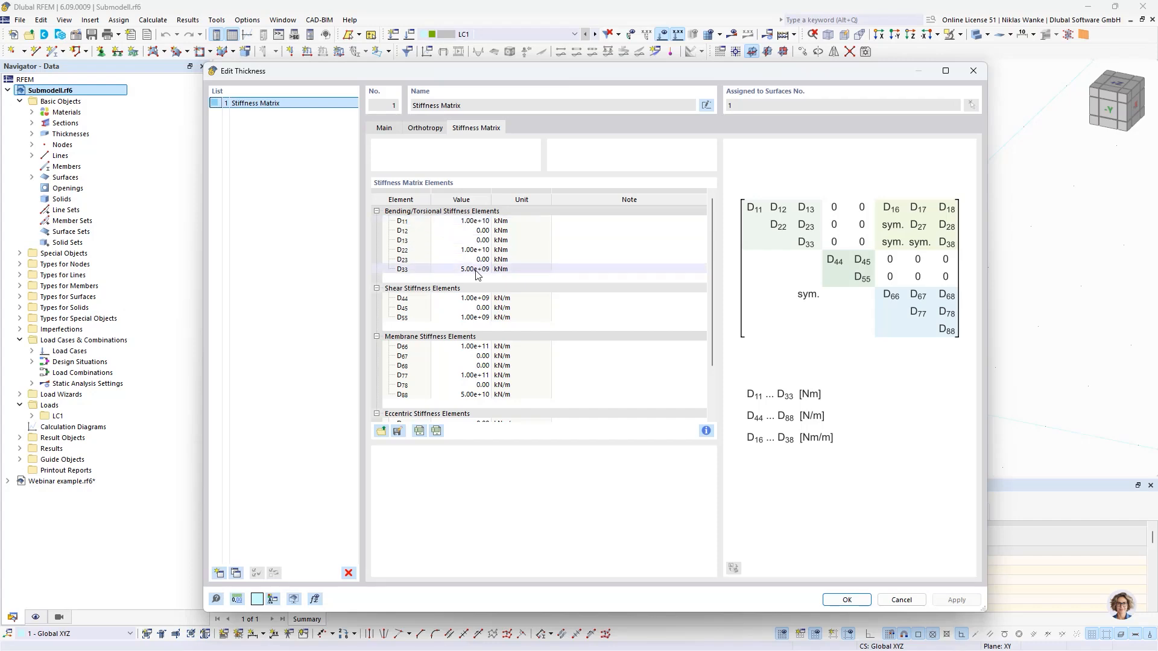
{"action": "scroll", "coordinate": [478, 278], "scroll_direction": "down", "scroll_amount": 2}
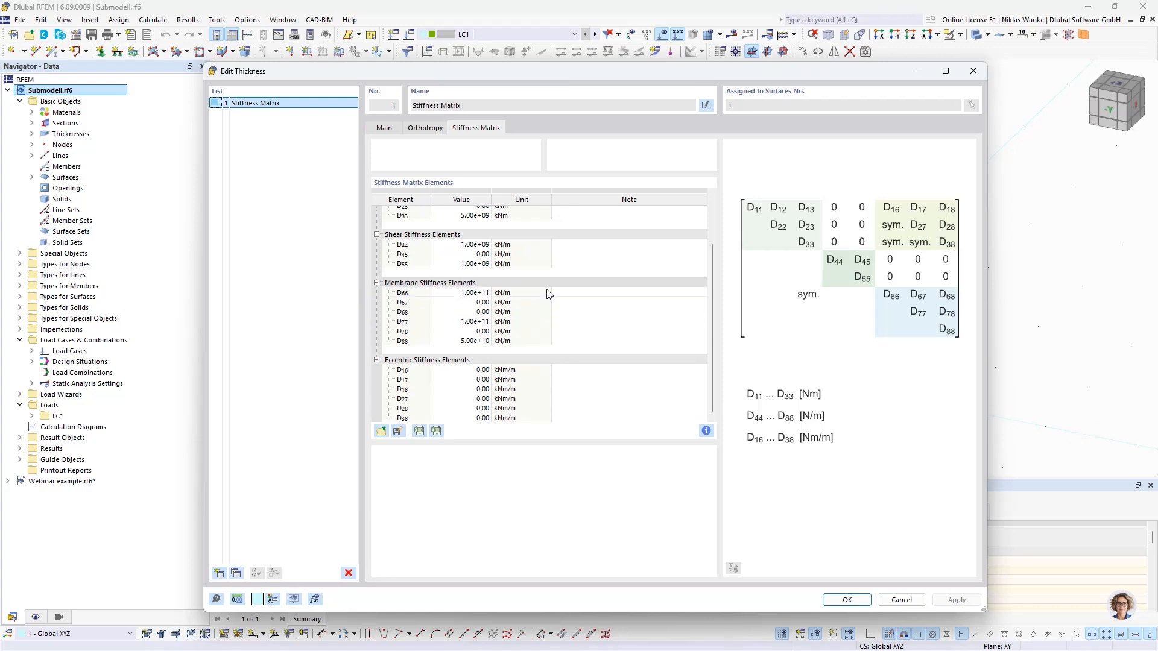
{"action": "scroll", "coordinate": [545, 291], "scroll_direction": "up", "scroll_amount": 2}
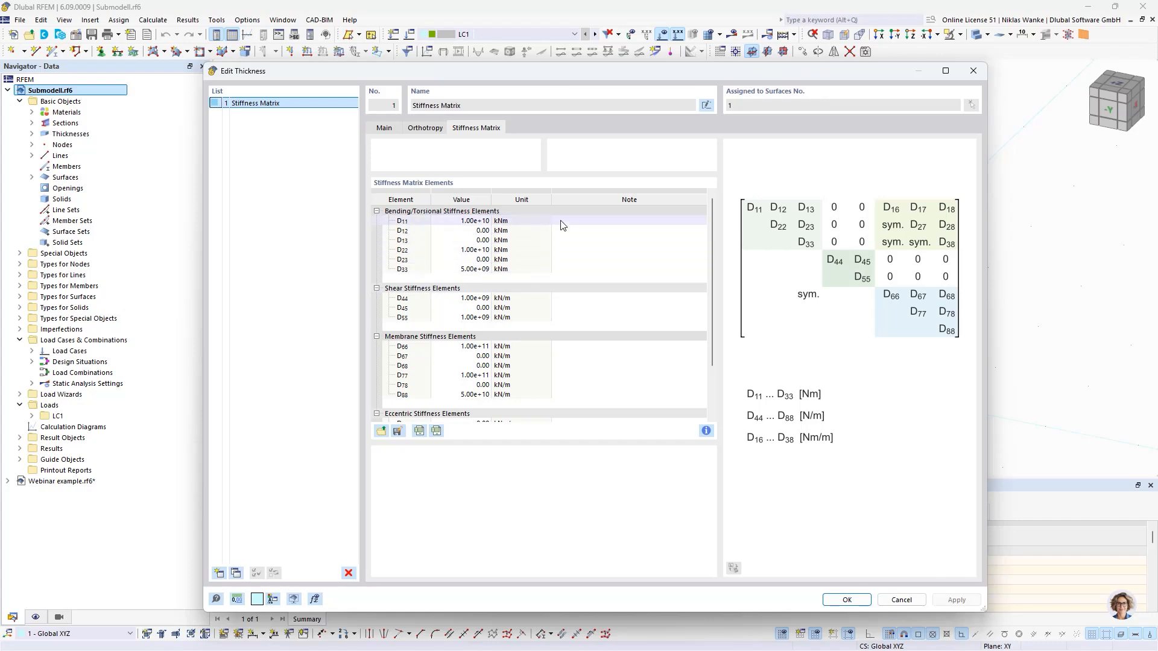
{"action": "left_click", "coordinate": [972, 72]}
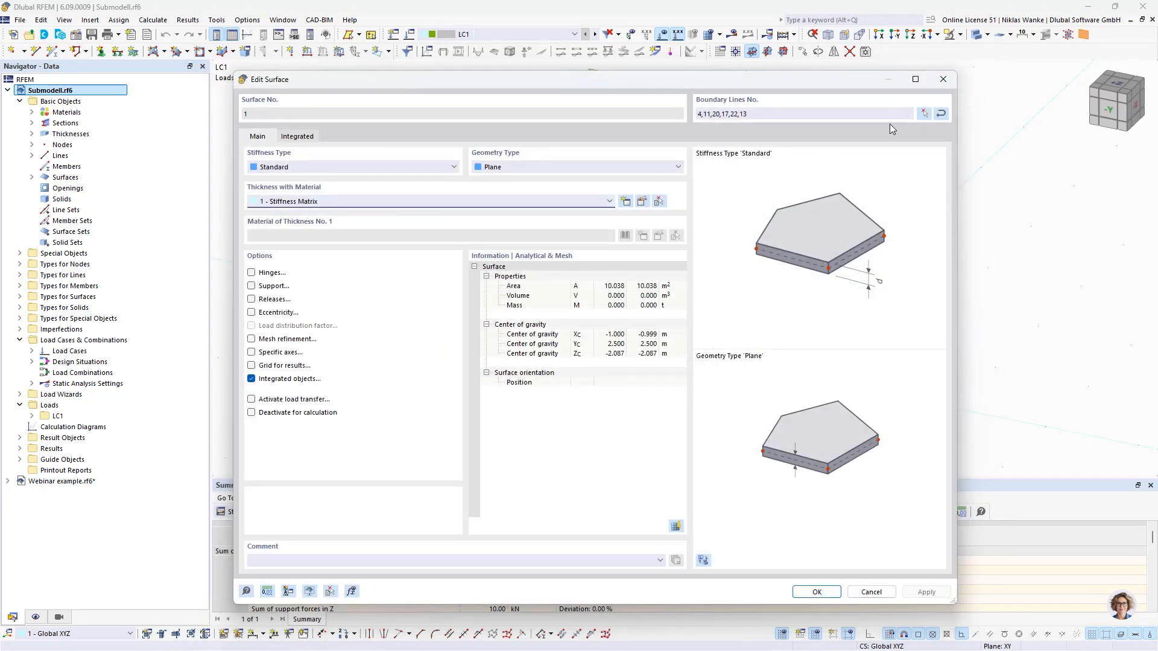
{"action": "left_click_drag", "start_coordinate": [837, 77], "coordinate": [847, 74]}
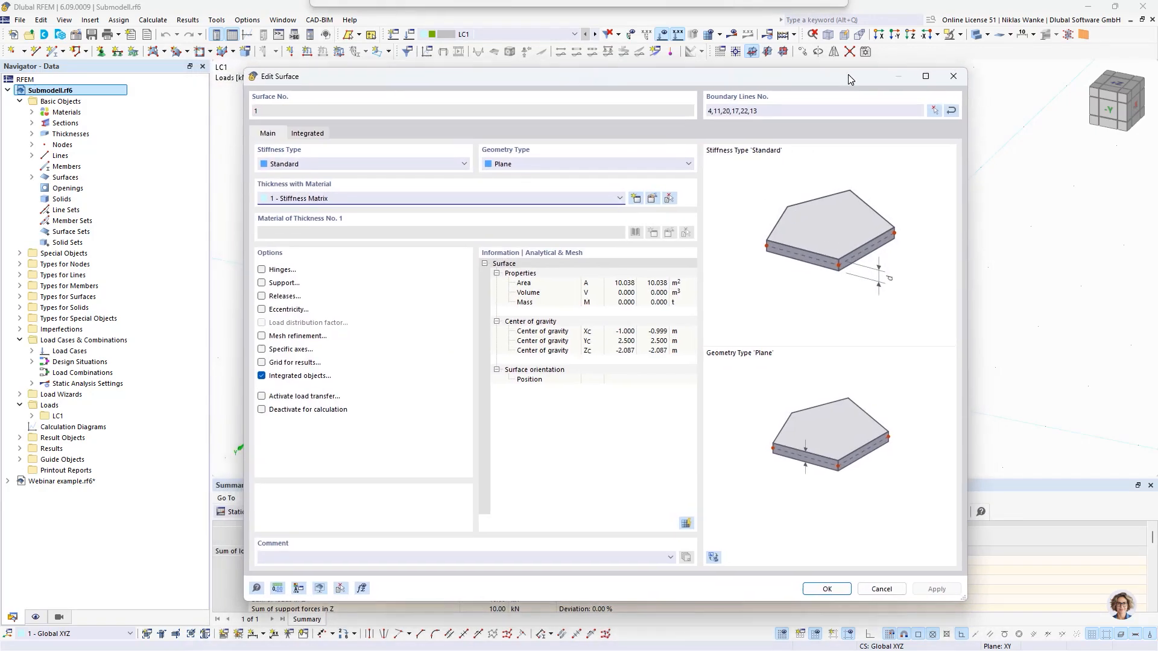
Close the submodel surface's settings without changes and display the calculation results of LC1.
{"action": "left_click", "coordinate": [957, 80]}
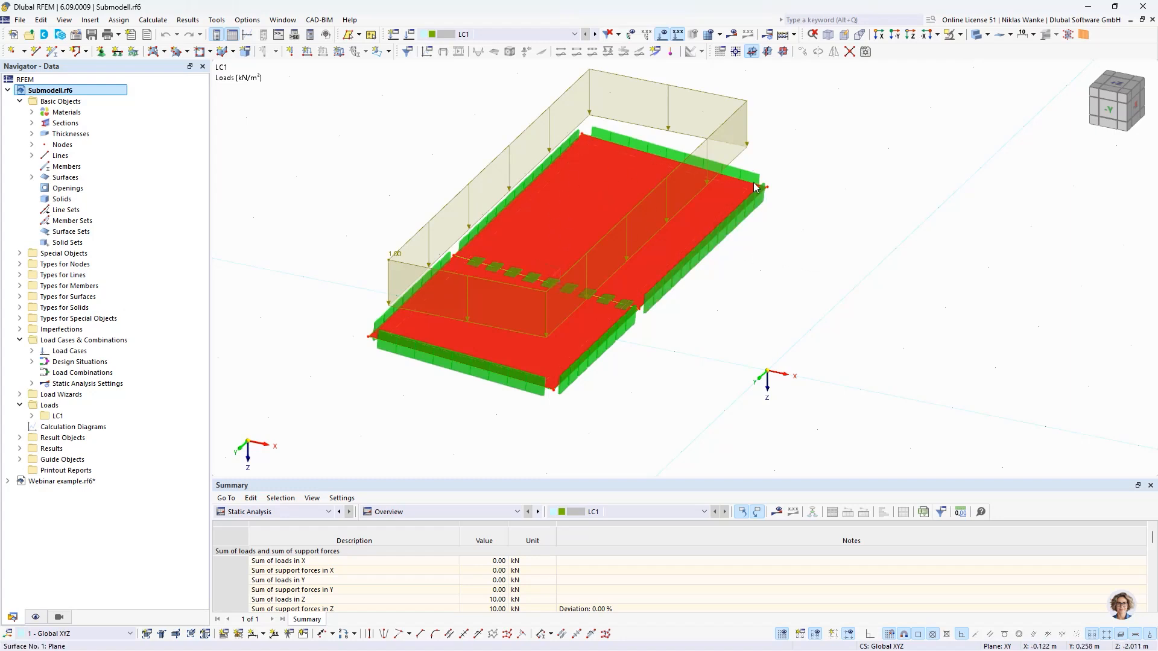
{"action": "scroll", "coordinate": [766, 161], "scroll_direction": "down", "scroll_amount": 2}
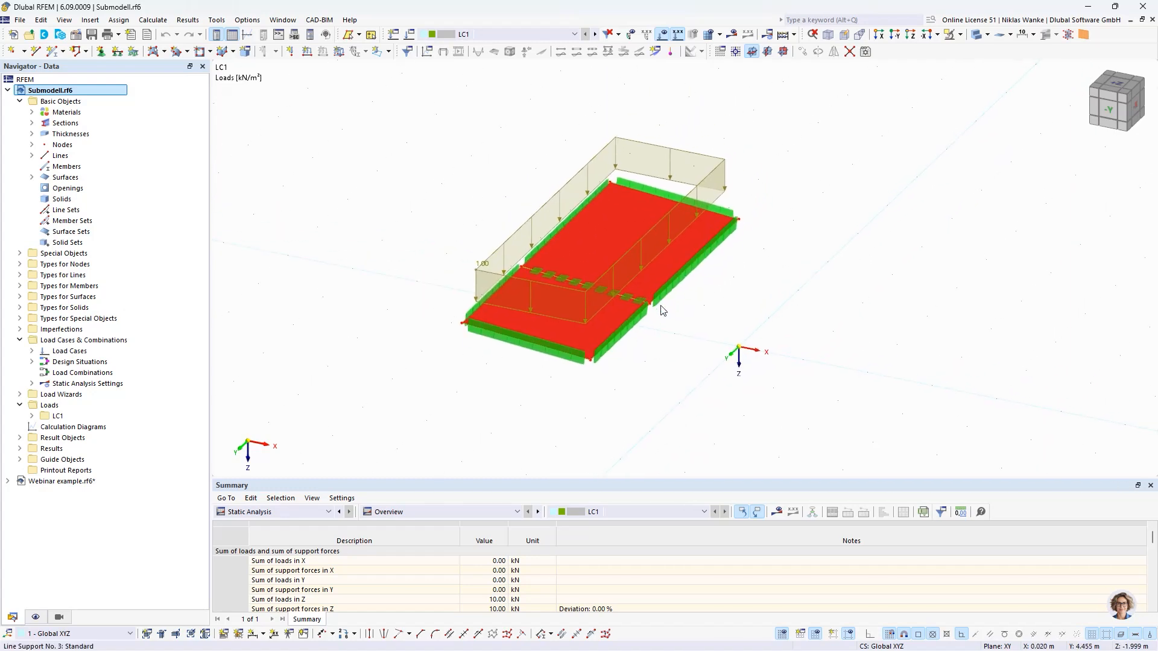
{"action": "left_click", "coordinate": [783, 52]}
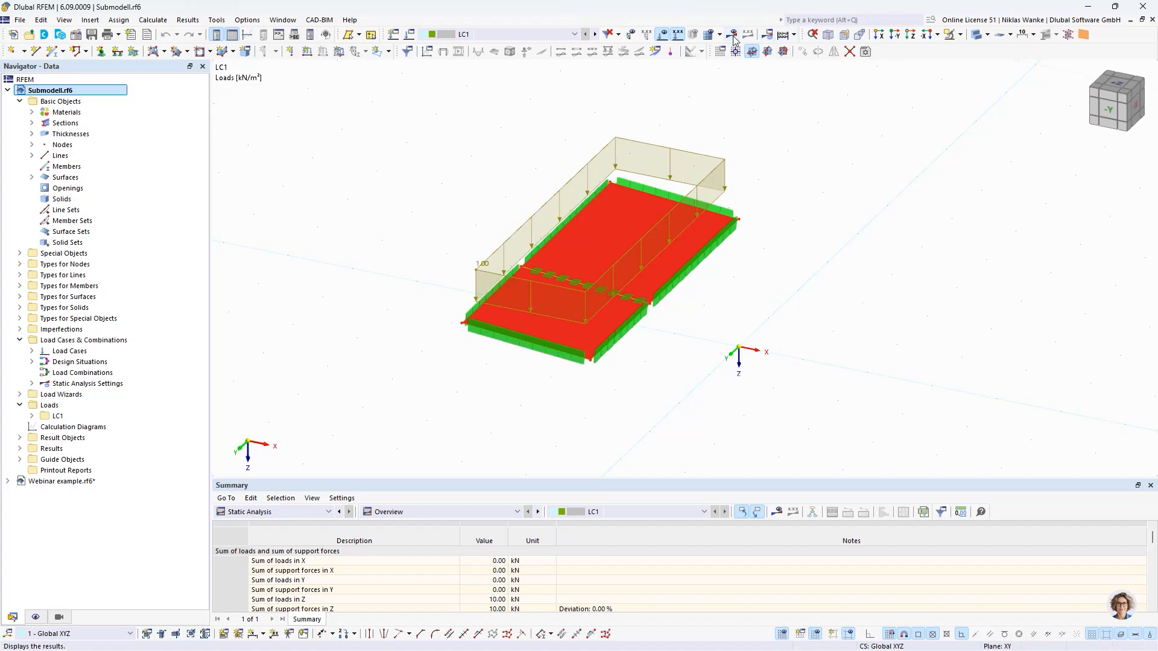
Examine the line support reaction forces along the edges and the intermediate support of the submodel surface from several angles.
{"action": "middle_click_drag", "start_coordinate": [542, 381], "coordinate": [642, 331]}
{"action": "middle_click_drag", "start_coordinate": [567, 379], "coordinate": [557, 371], "text": "ctrl"}
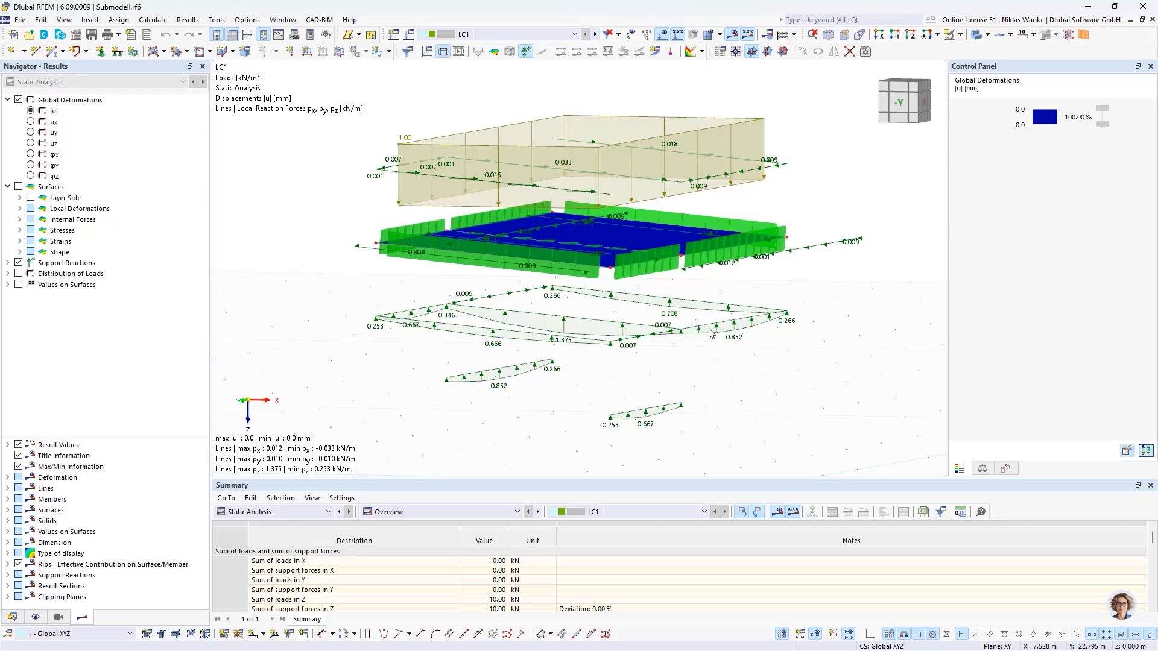
{"action": "middle_click_drag", "start_coordinate": [614, 379], "coordinate": [628, 350]}
{"action": "middle_click_drag", "start_coordinate": [626, 364], "coordinate": [633, 371], "text": "ctrl"}
{"action": "scroll", "coordinate": [577, 314], "scroll_direction": "up", "scroll_amount": 2}
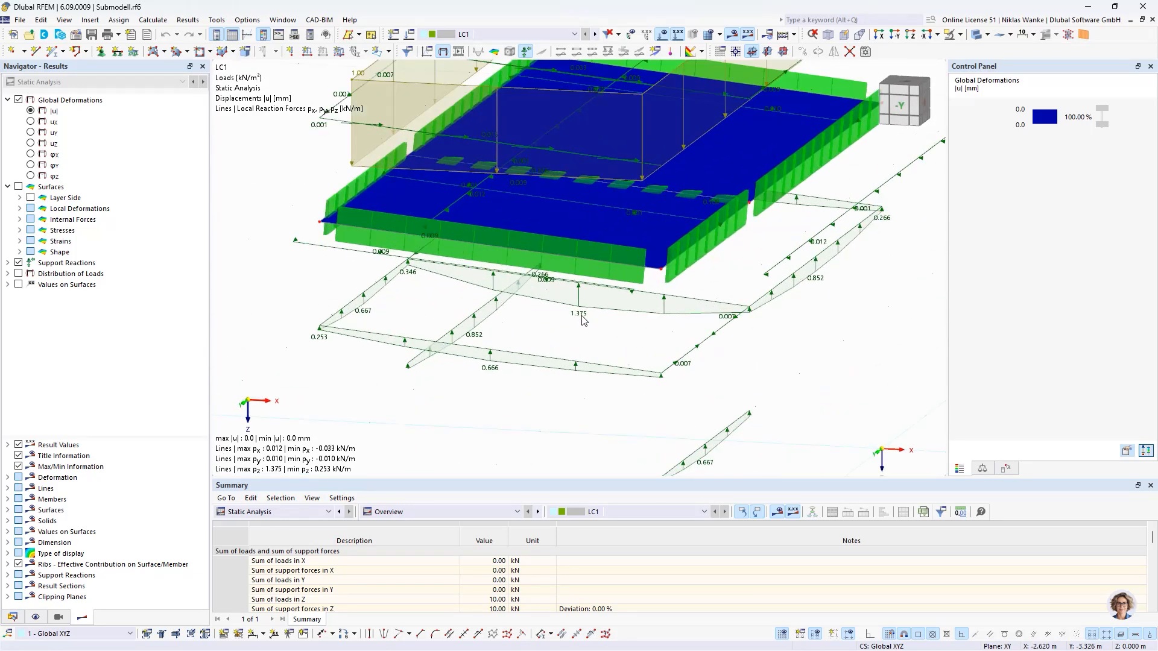
{"action": "middle_click_drag", "start_coordinate": [577, 315], "coordinate": [547, 355]}
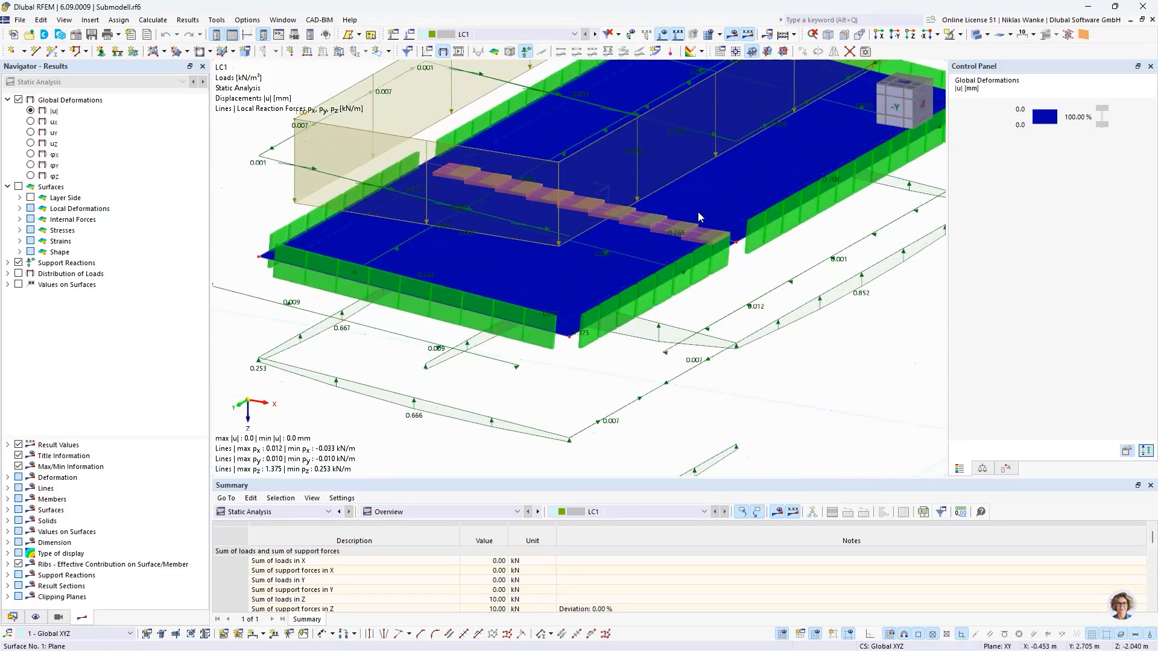
{"action": "scroll", "coordinate": [567, 392], "scroll_direction": "up", "scroll_amount": 1}
{"action": "scroll", "coordinate": [589, 388], "scroll_direction": "down", "scroll_amount": 4}
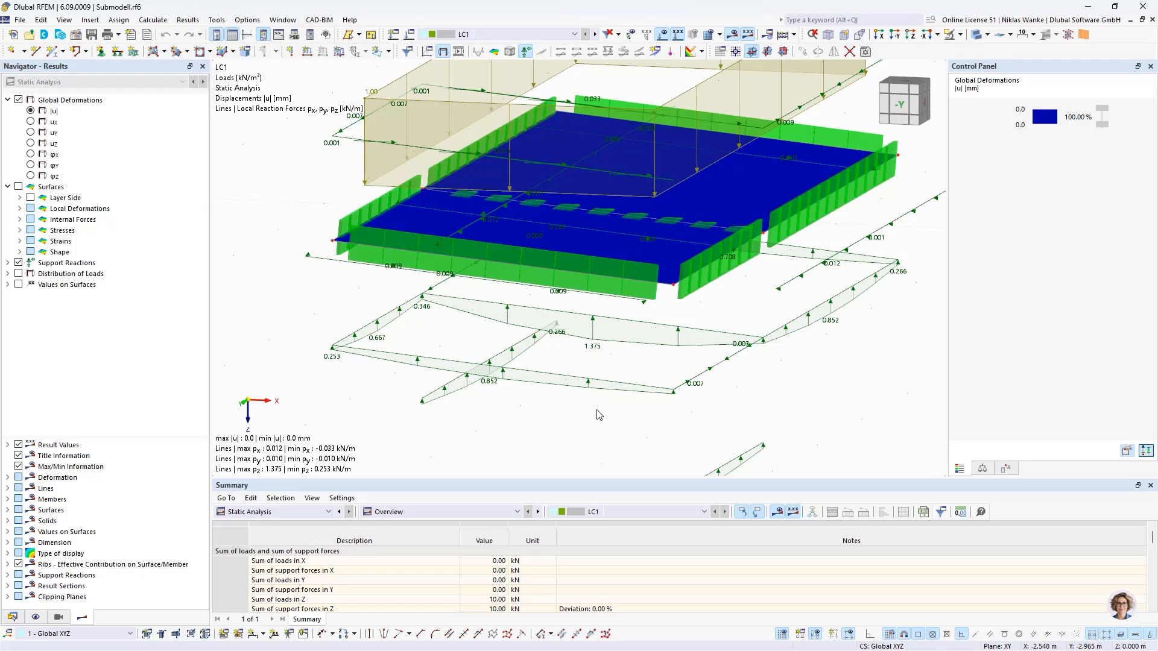
Return to the Webinar example.rf6 model and inspect the LC1 member loads on the roof for comparison with the submodel reactions.
{"action": "left_click", "coordinate": [18, 617]}
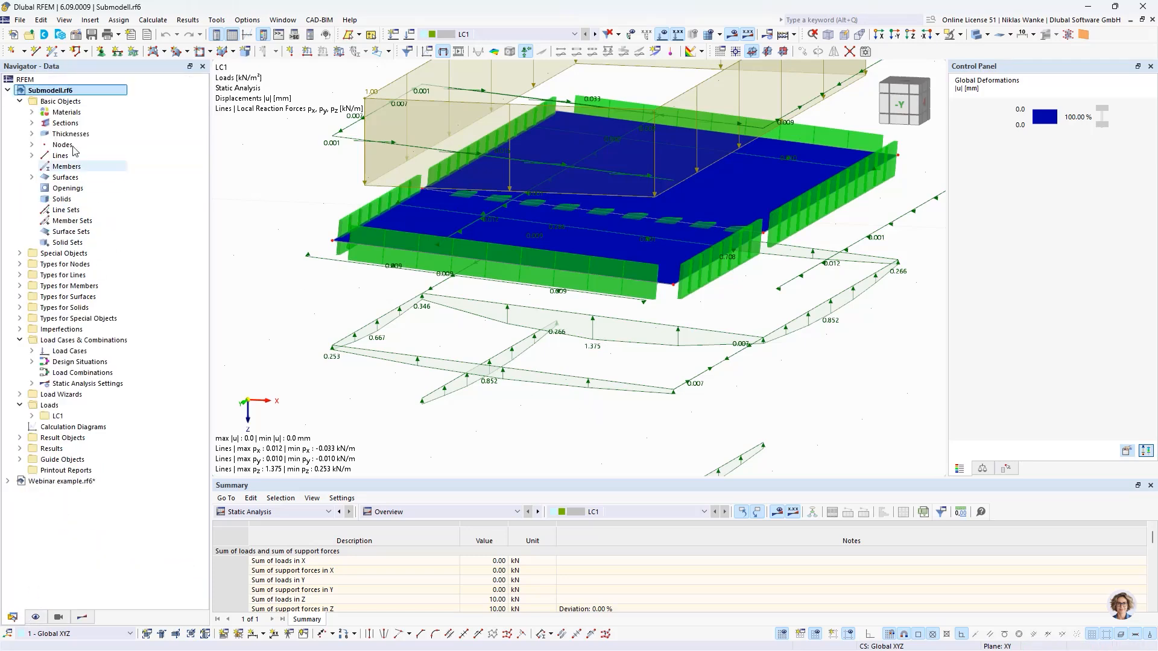
{"action": "left_click", "coordinate": [7, 90]}
{"action": "left_click", "coordinate": [52, 102]}
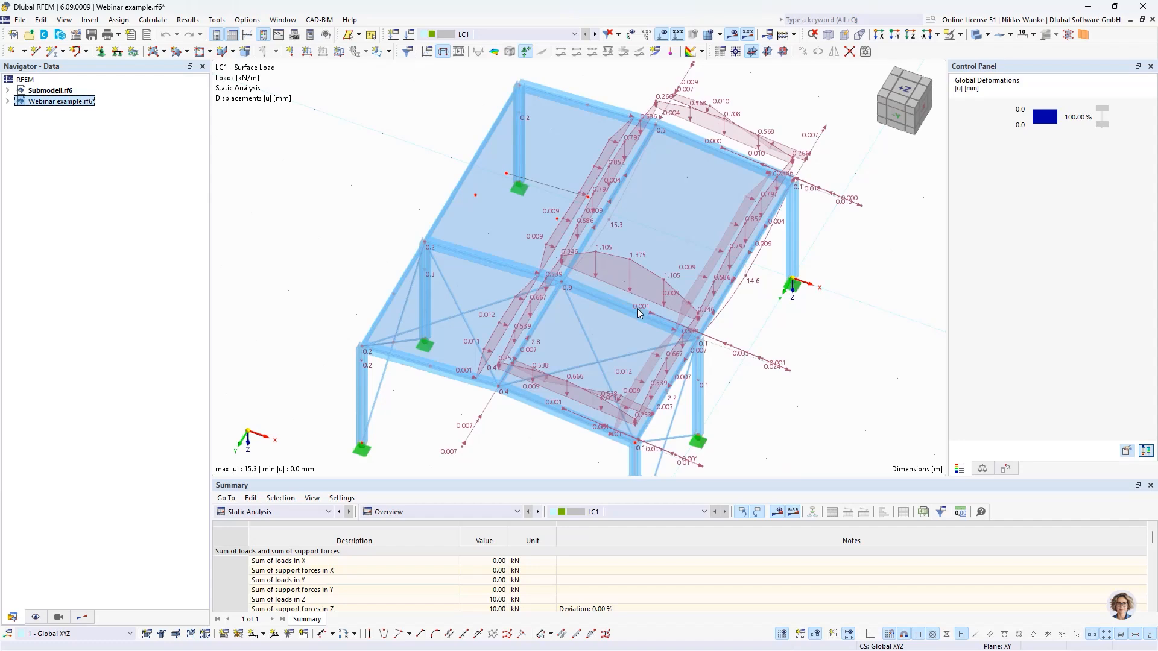
{"action": "middle_click_drag", "start_coordinate": [625, 286], "coordinate": [613, 237], "text": "ctrl"}
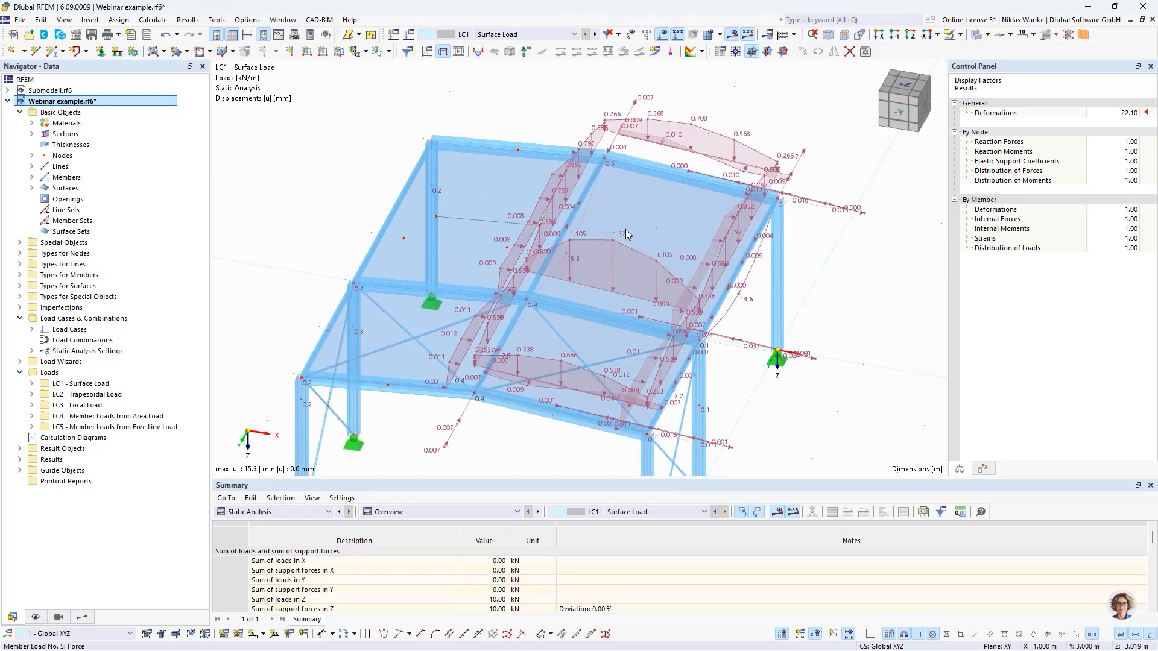
{"action": "scroll", "coordinate": [613, 242], "scroll_direction": "down", "scroll_amount": 2}
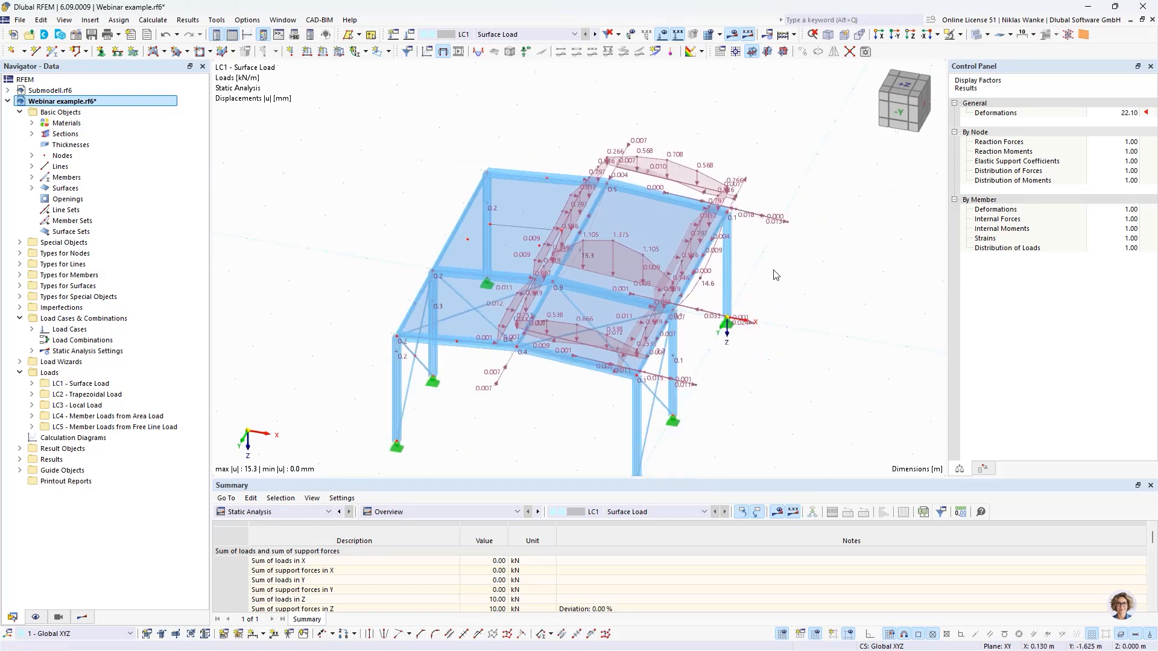
{"action": "middle_click_drag", "start_coordinate": [767, 277], "coordinate": [708, 312]}
{"action": "scroll", "coordinate": [707, 312], "scroll_direction": "up", "scroll_amount": 1}
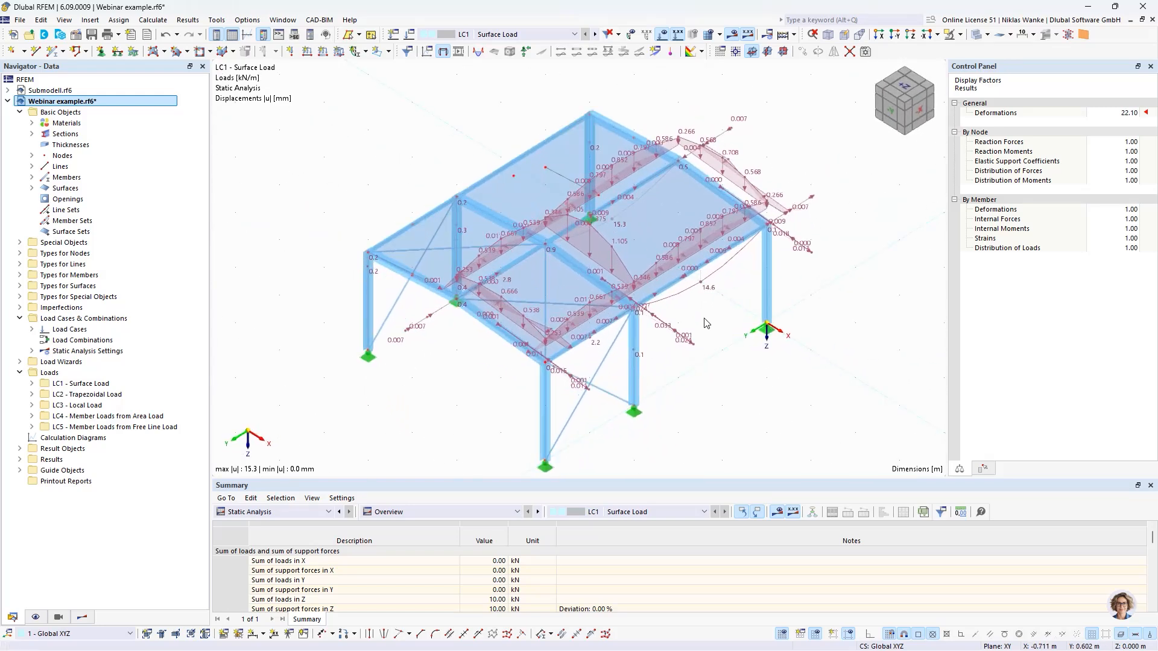
Review the load transfer direction options of roof surface No. 3 and close its settings without changes.
{"action": "double_click", "coordinate": [653, 220]}
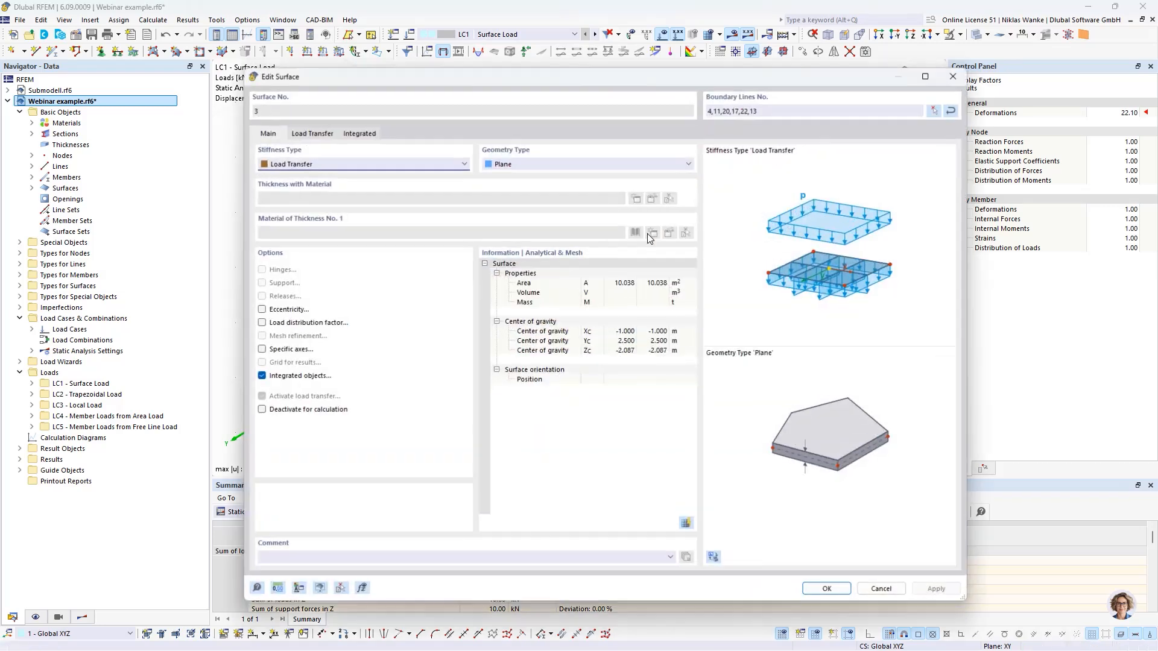
{"action": "left_click", "coordinate": [310, 134]}
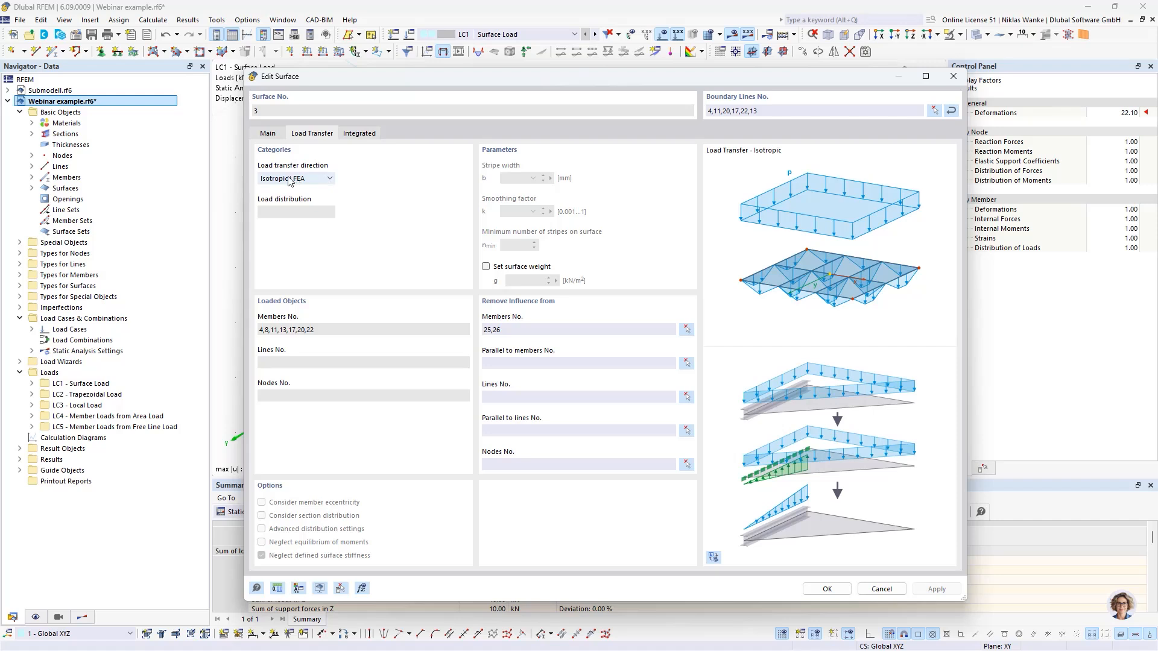
{"action": "left_click", "coordinate": [319, 183]}
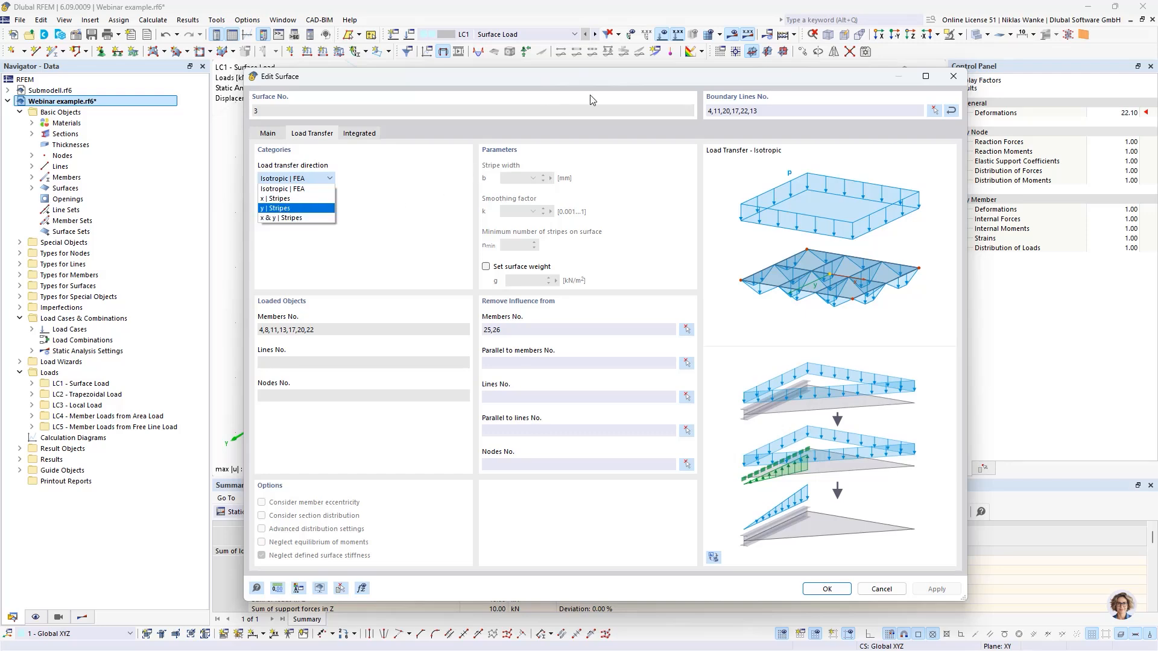
{"action": "left_click", "coordinate": [621, 90]}
{"action": "left_click", "coordinate": [954, 76]}
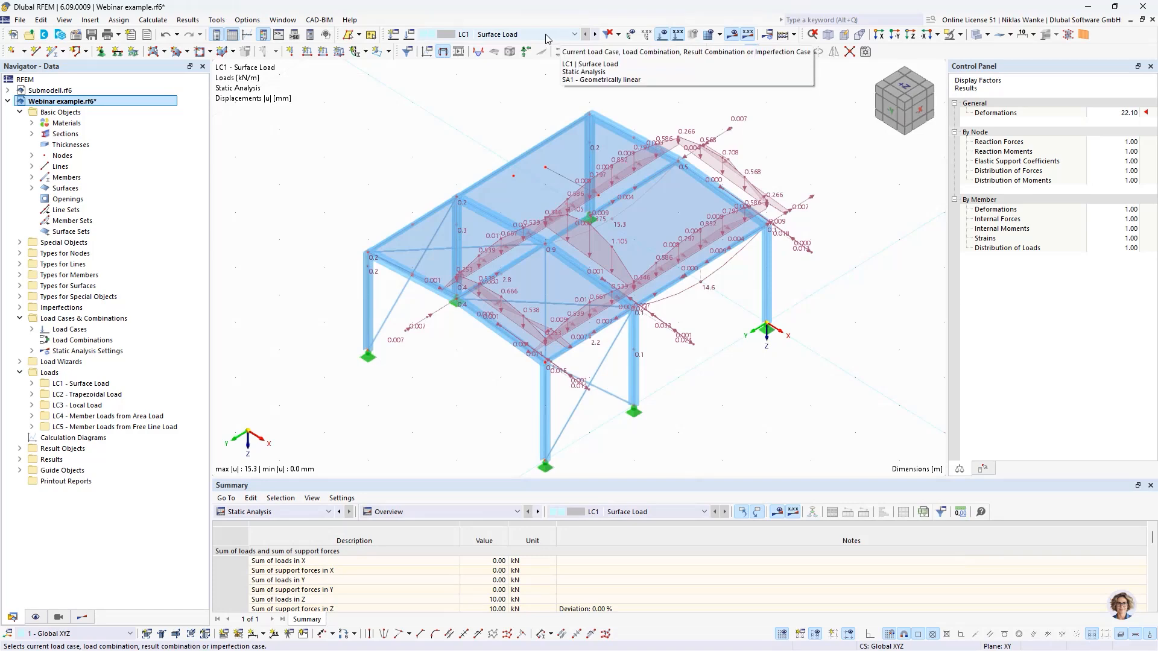
Switch to LC2 - Trapezoidal Load and hide the loads from the distribution surface to show the applied surface load.
{"action": "left_click", "coordinate": [596, 35]}
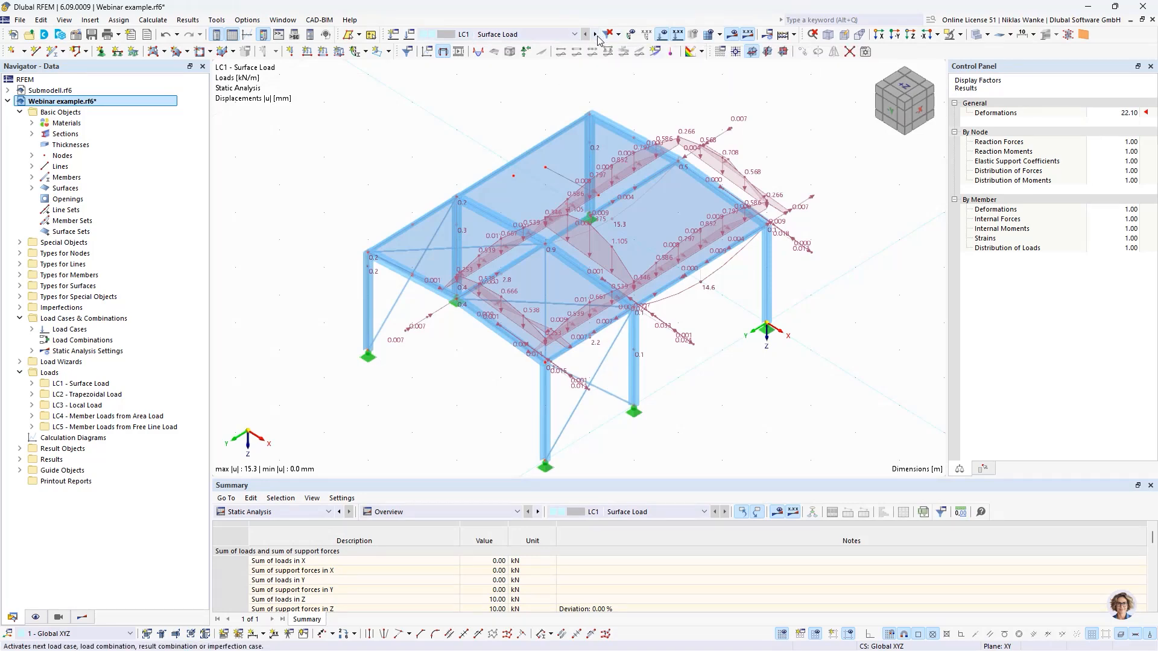
{"action": "middle_click_drag", "start_coordinate": [473, 155], "coordinate": [345, 232]}
{"action": "left_click", "coordinate": [36, 617]}
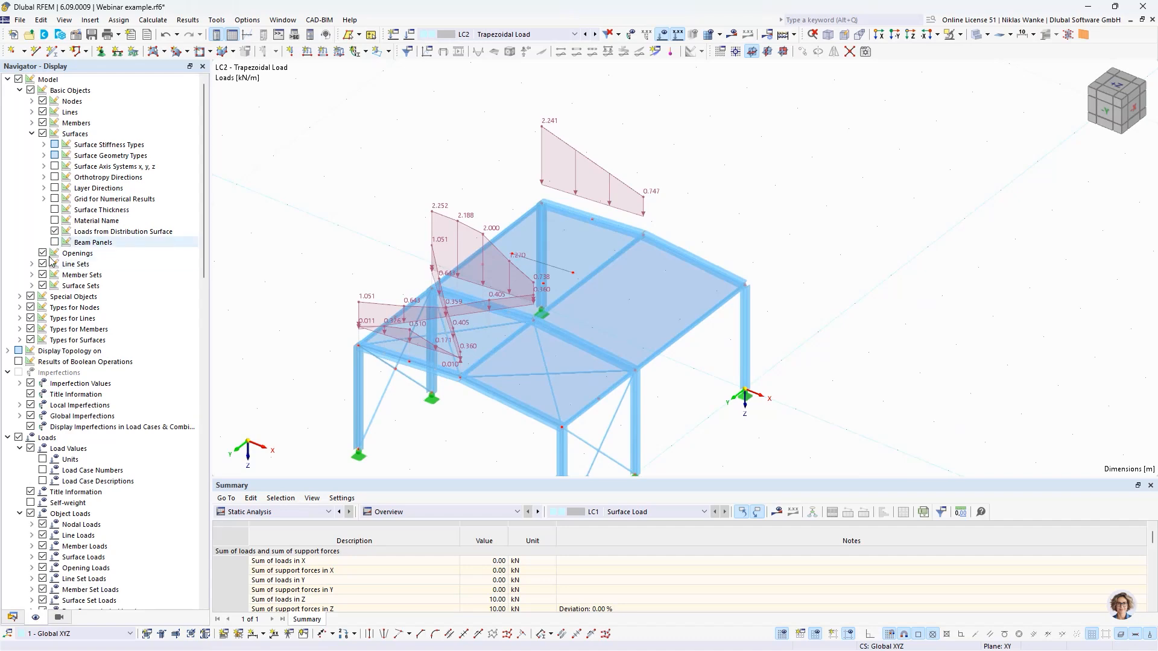
{"action": "left_click", "coordinate": [54, 232]}
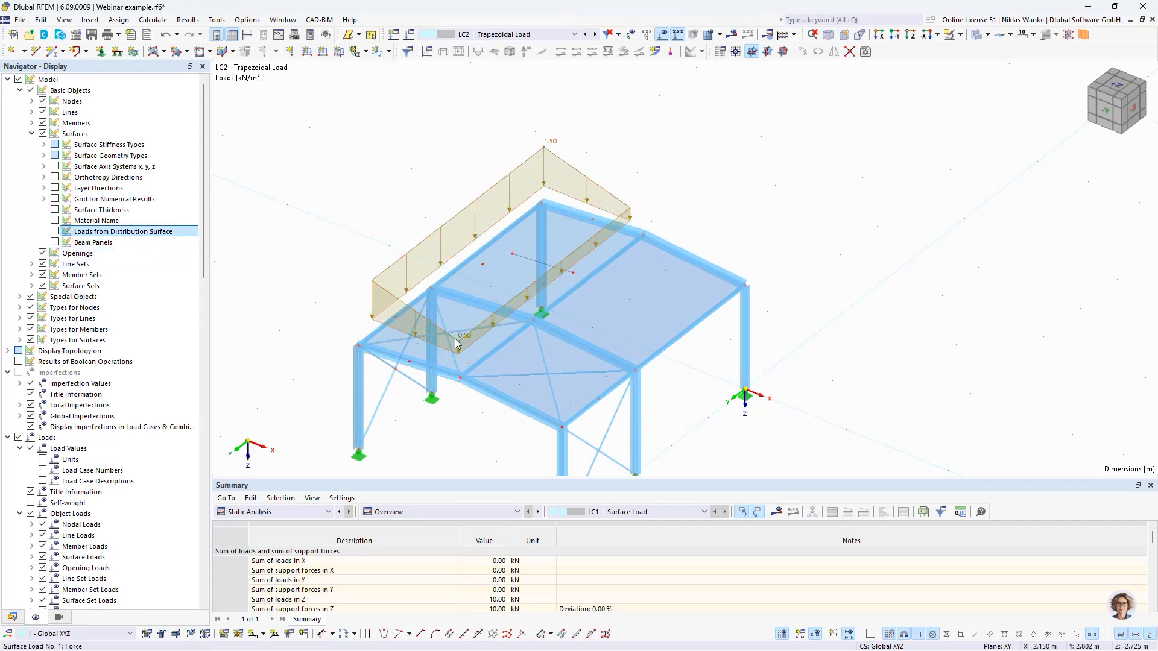
{"action": "scroll", "coordinate": [422, 370], "scroll_direction": "up", "scroll_amount": 3}
{"action": "middle_click_drag", "start_coordinate": [415, 370], "coordinate": [500, 358], "text": "ctrl"}
{"action": "scroll", "coordinate": [509, 327], "scroll_direction": "down", "scroll_amount": 3}
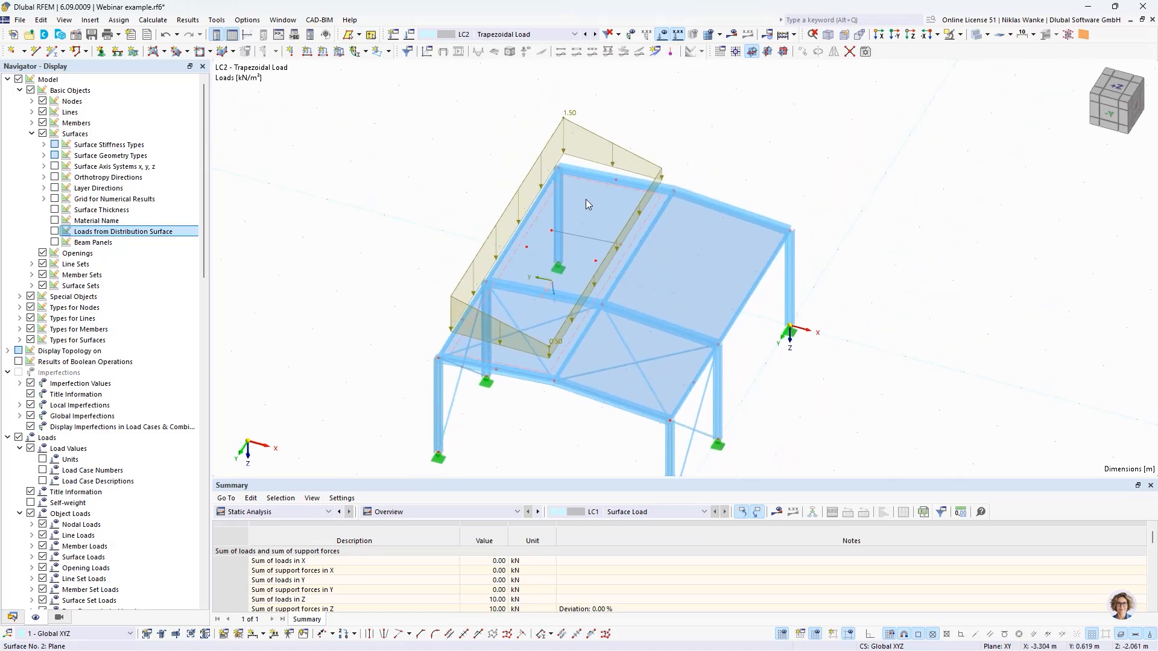
Review the load transfer direction and load distribution settings of roof surface No. 2, and close them without changes.
{"action": "middle_click_drag", "start_coordinate": [583, 214], "coordinate": [869, 203]}
{"action": "double_click", "coordinate": [874, 198]}
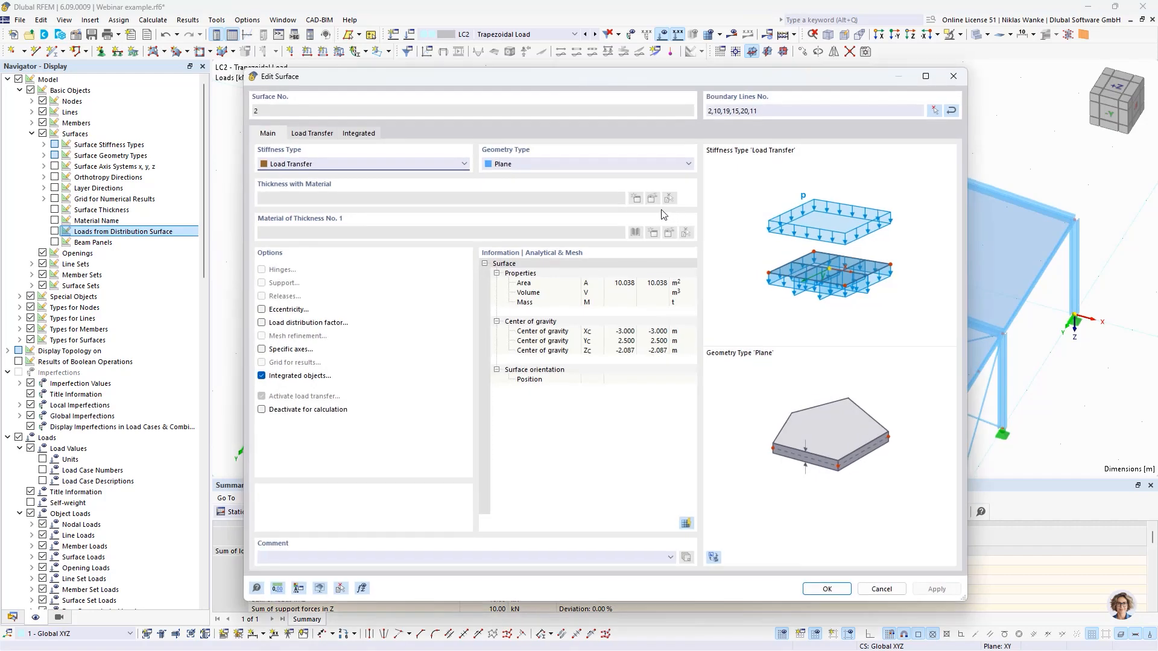
{"action": "left_click_drag", "start_coordinate": [965, 601], "coordinate": [841, 599]}
{"action": "left_click_drag", "start_coordinate": [570, 80], "coordinate": [423, 66]}
{"action": "left_click", "coordinate": [161, 121]}
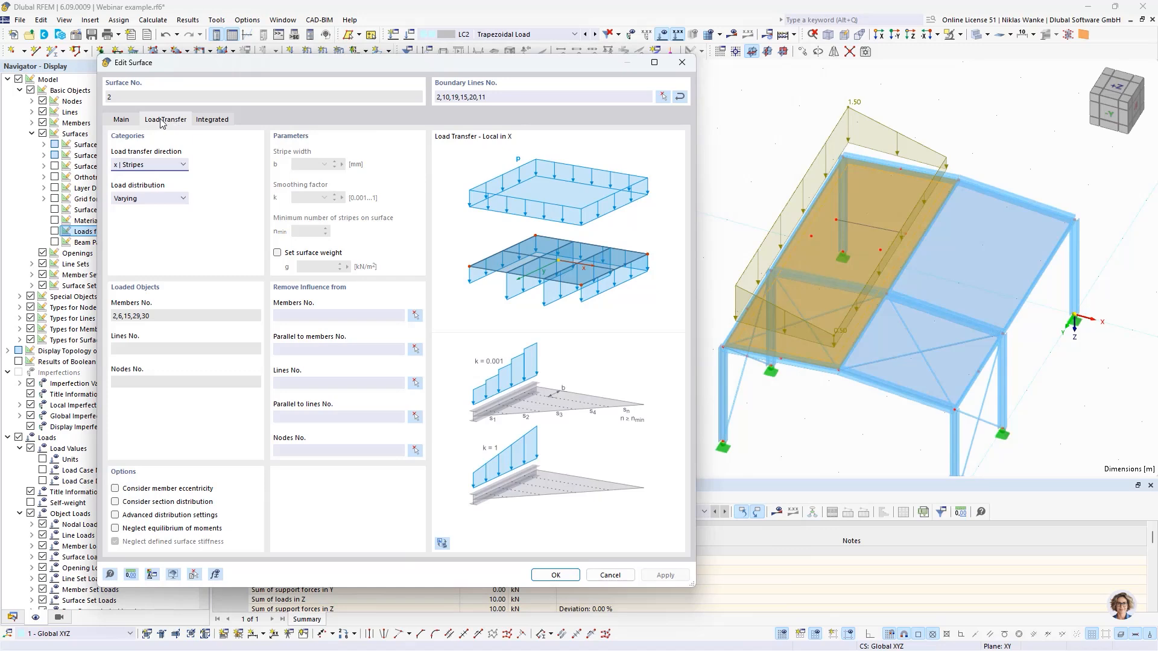
{"action": "left_click_drag", "start_coordinate": [324, 72], "coordinate": [274, 69]}
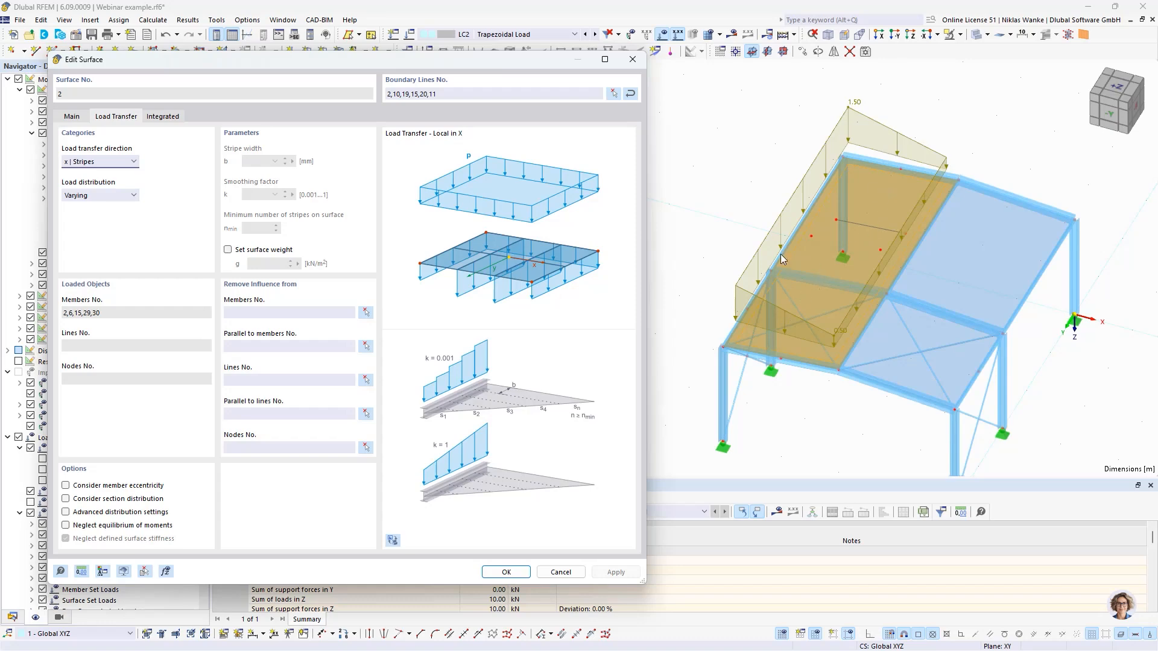
{"action": "left_click", "coordinate": [632, 59]}
{"action": "left_click", "coordinate": [676, 179]}
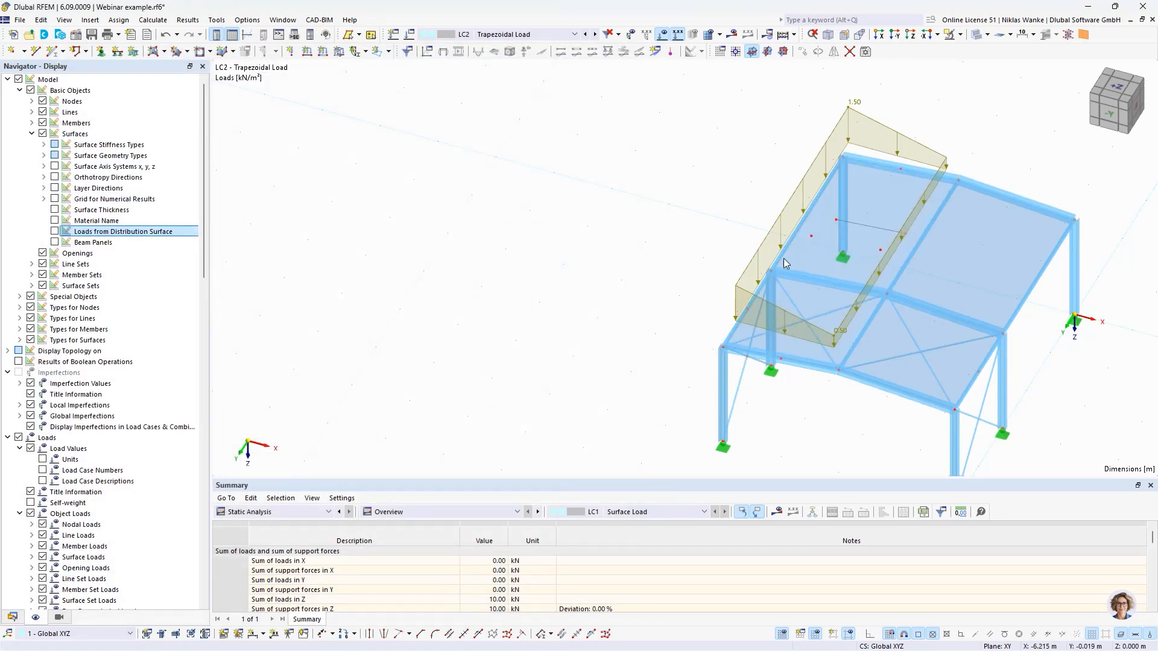
Examine the trapezoidal surface load over roof surface No. 2 and the beams and bracing members beneath it.
{"action": "scroll", "coordinate": [859, 277], "scroll_direction": "up", "scroll_amount": 4}
{"action": "middle_click_drag", "start_coordinate": [780, 255], "coordinate": [693, 293]}
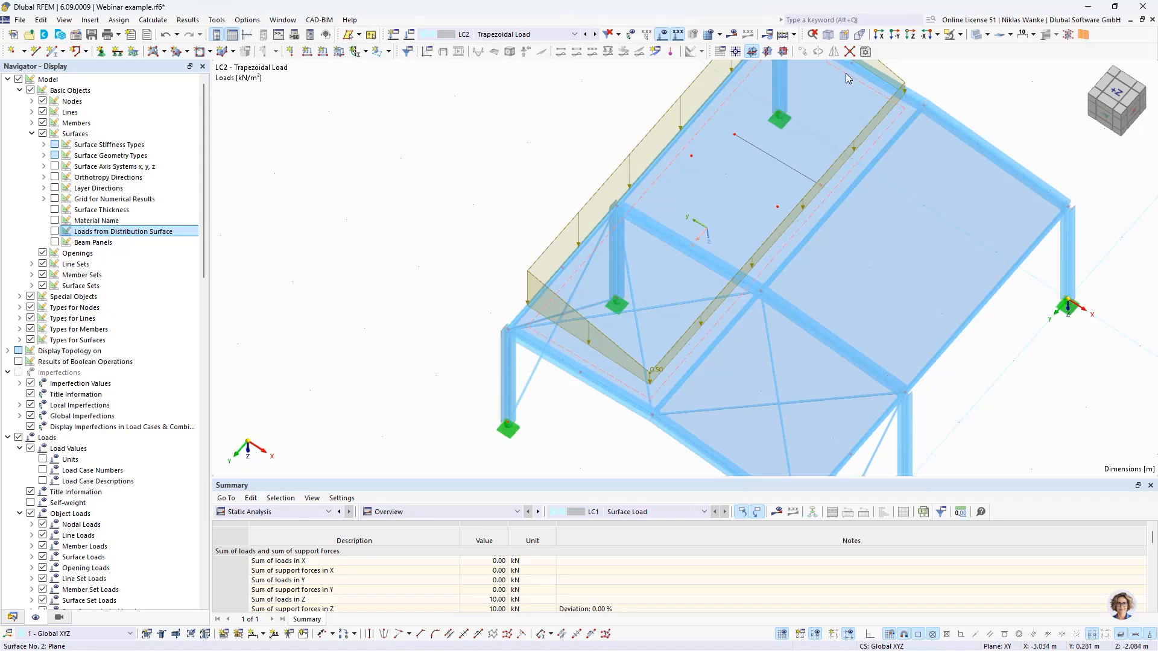
{"action": "middle_click_drag", "start_coordinate": [742, 179], "coordinate": [693, 215]}
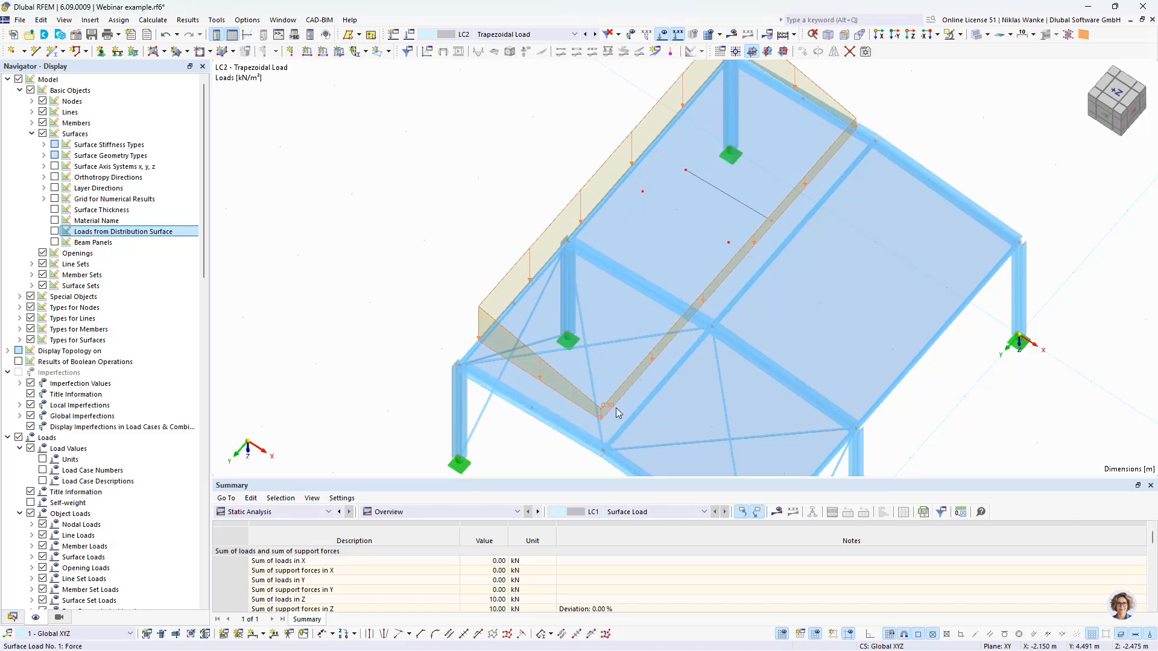
{"action": "scroll", "coordinate": [579, 447], "scroll_direction": "up", "scroll_amount": 2}
{"action": "middle_click_drag", "start_coordinate": [579, 447], "coordinate": [577, 409], "text": "ctrl"}
{"action": "middle_click_drag", "start_coordinate": [577, 408], "coordinate": [538, 449]}
{"action": "scroll", "coordinate": [535, 449], "scroll_direction": "down", "scroll_amount": 1}
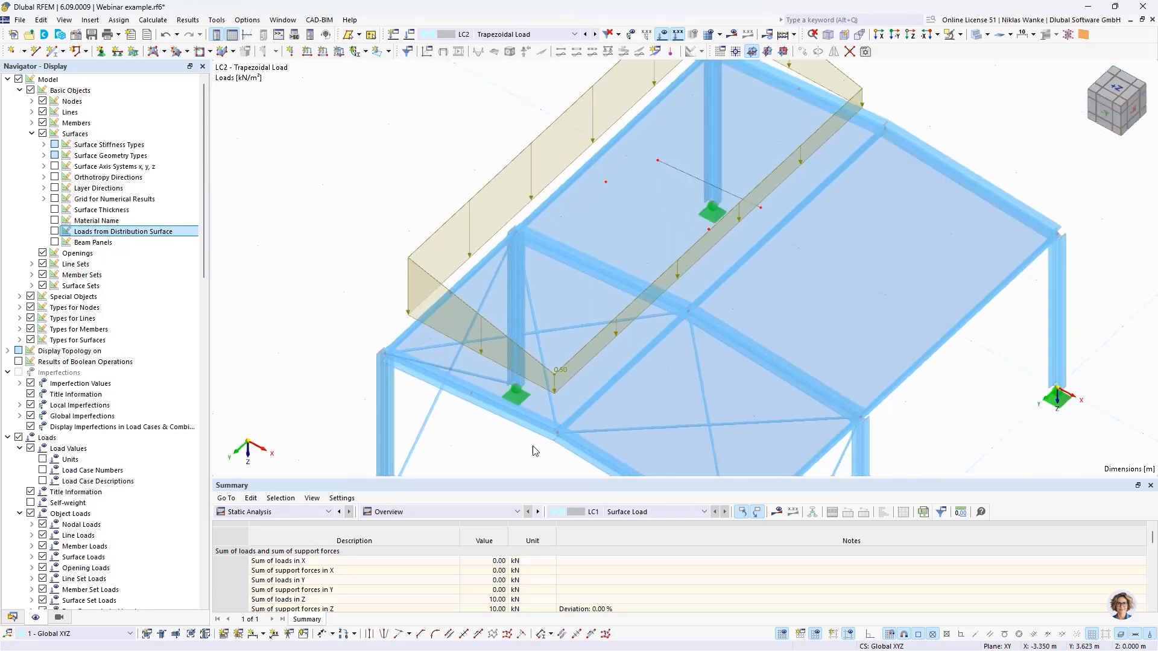
{"action": "left_click", "coordinate": [556, 377]}
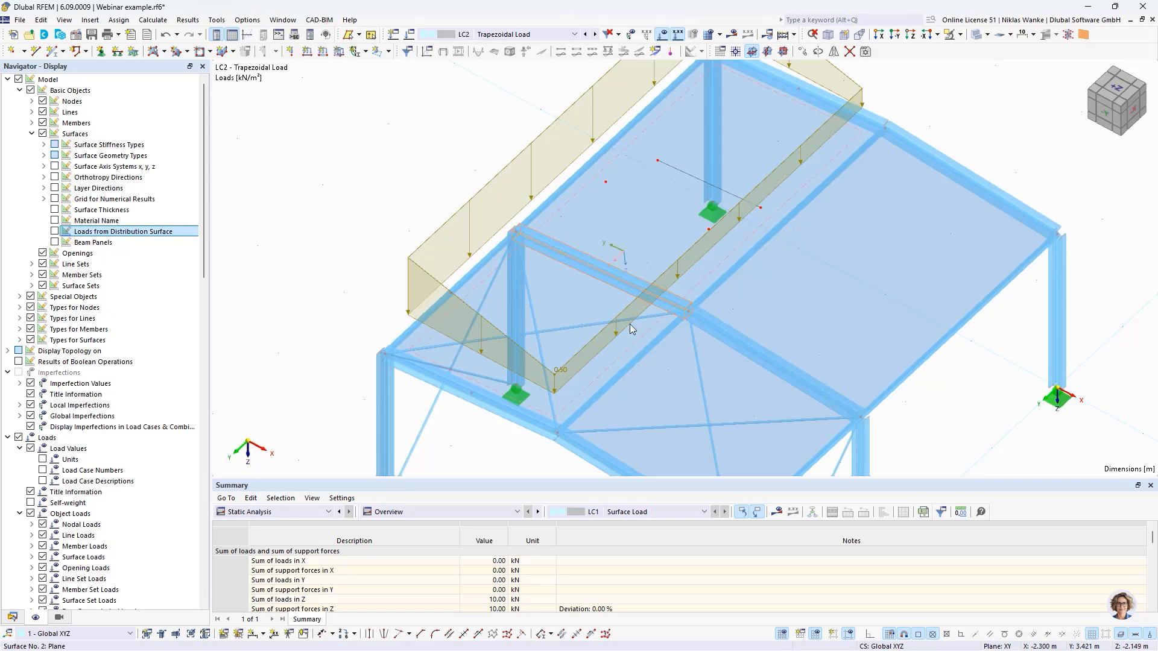
{"action": "left_click", "coordinate": [561, 326]}
{"action": "key", "text": "Escape"}
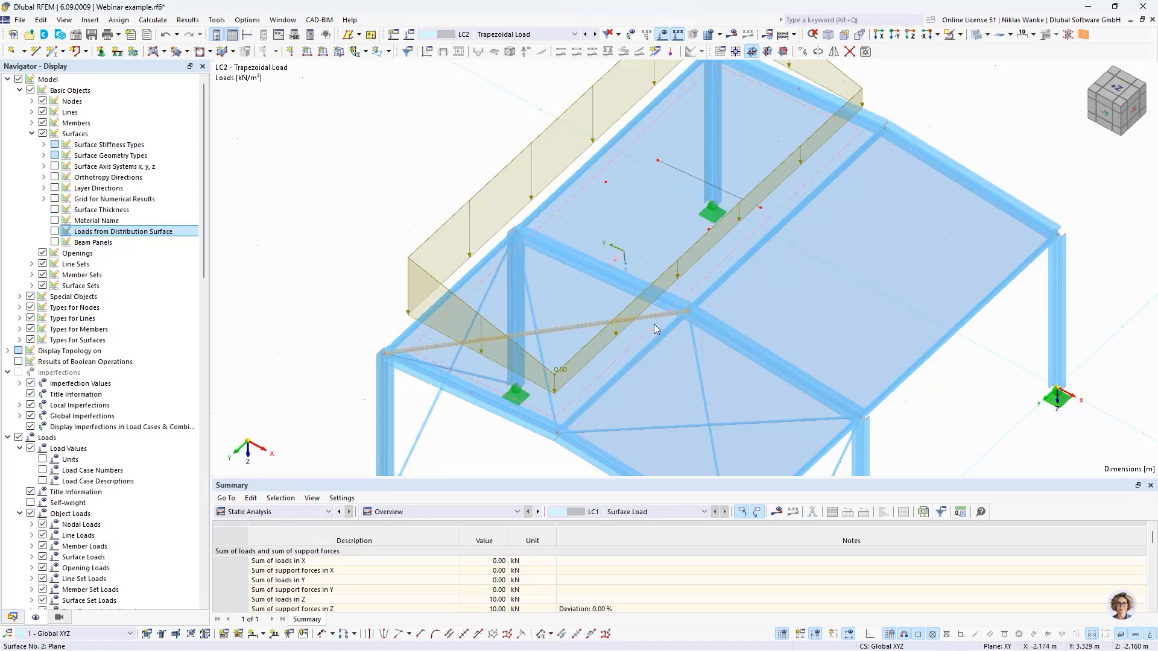
Open and close the settings of surface No. 2 unchanged, and turn the display of loads from the distribution surface back on.
{"action": "scroll", "coordinate": [607, 383], "scroll_direction": "down", "scroll_amount": 1}
{"action": "middle_click_drag", "start_coordinate": [607, 385], "coordinate": [812, 412]}
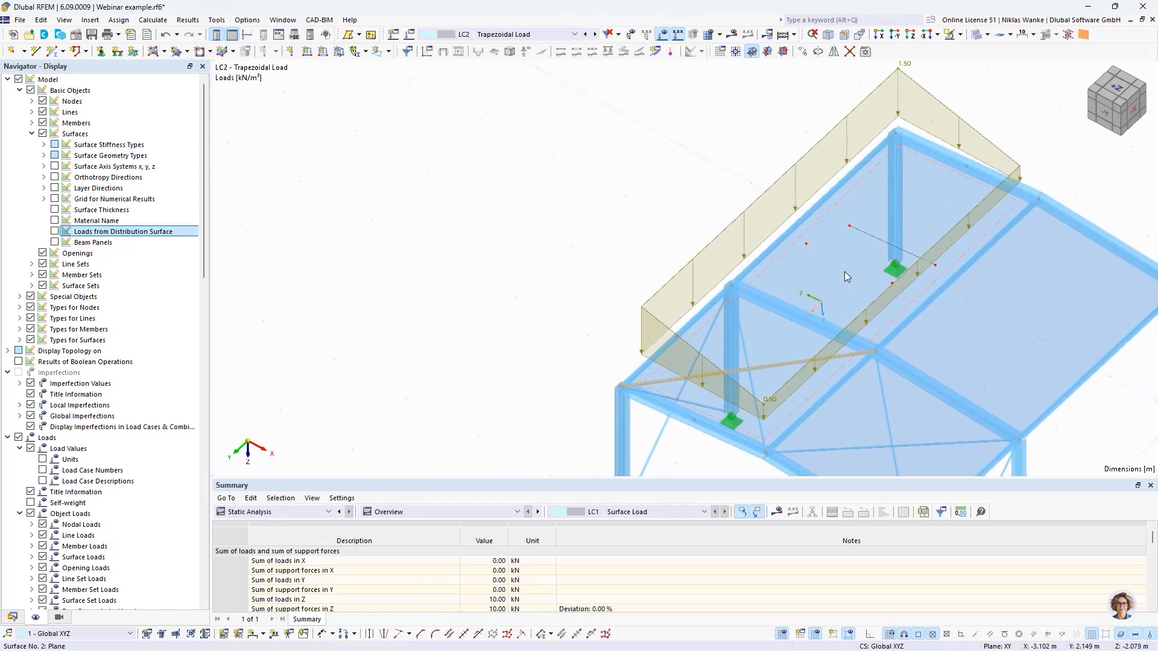
{"action": "double_click", "coordinate": [844, 272]}
{"action": "left_click", "coordinate": [638, 60]}
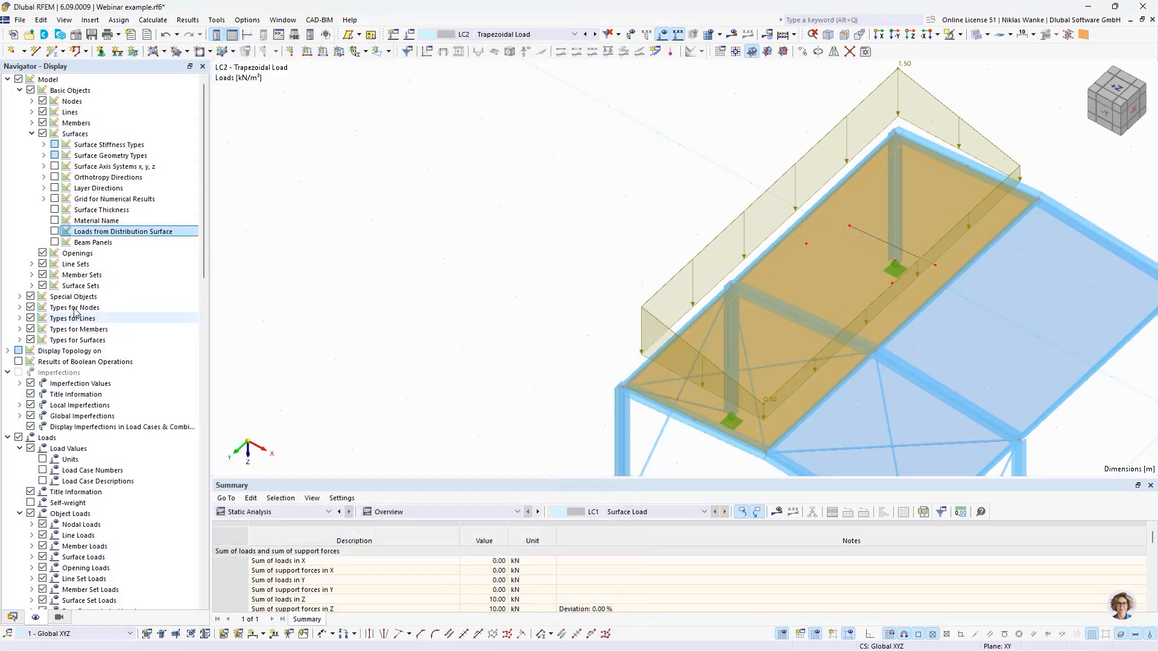
{"action": "left_click", "coordinate": [55, 233]}
{"action": "left_click", "coordinate": [584, 246]}
{"action": "middle_click_drag", "start_coordinate": [584, 246], "coordinate": [597, 296]}
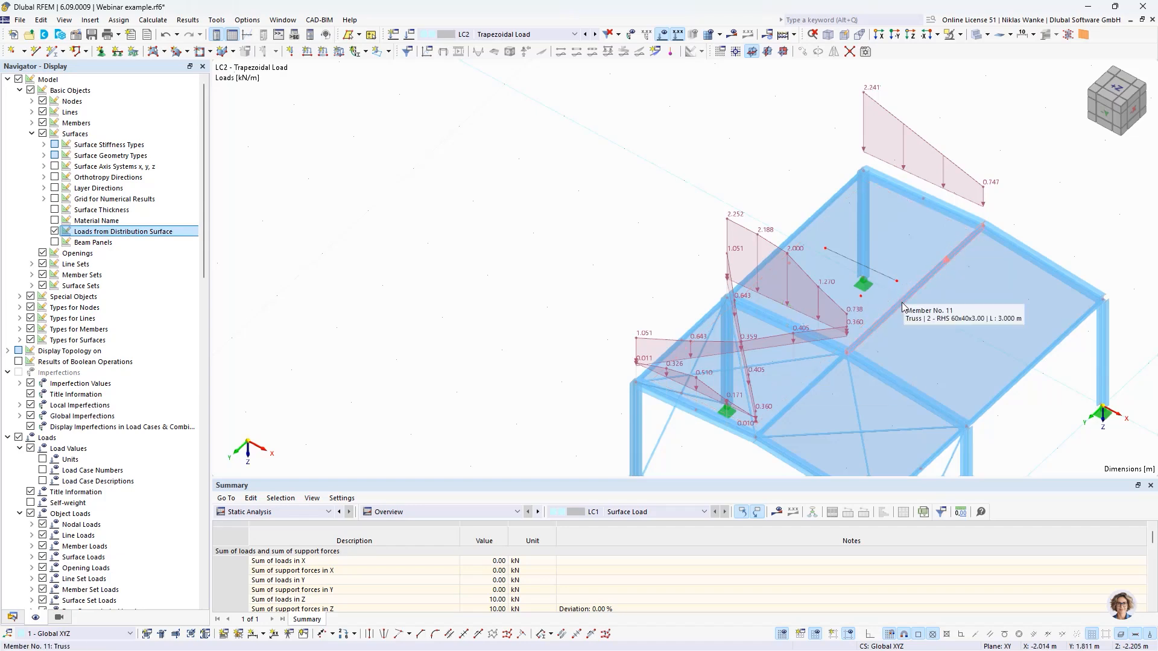
Set the load transfer direction of roof surface No. 2 to y | Stripes and apply it, accepting the deletion of the LC1 results.
{"action": "left_click", "coordinate": [902, 245]}
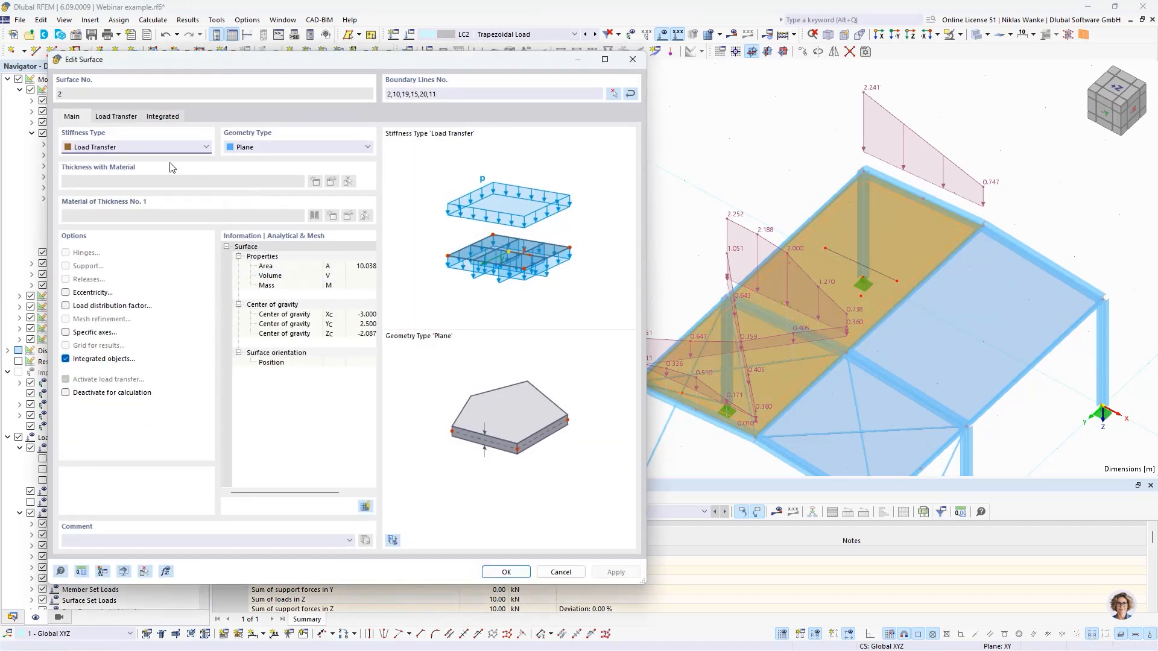
{"action": "left_click", "coordinate": [121, 116]}
{"action": "left_click", "coordinate": [87, 165]}
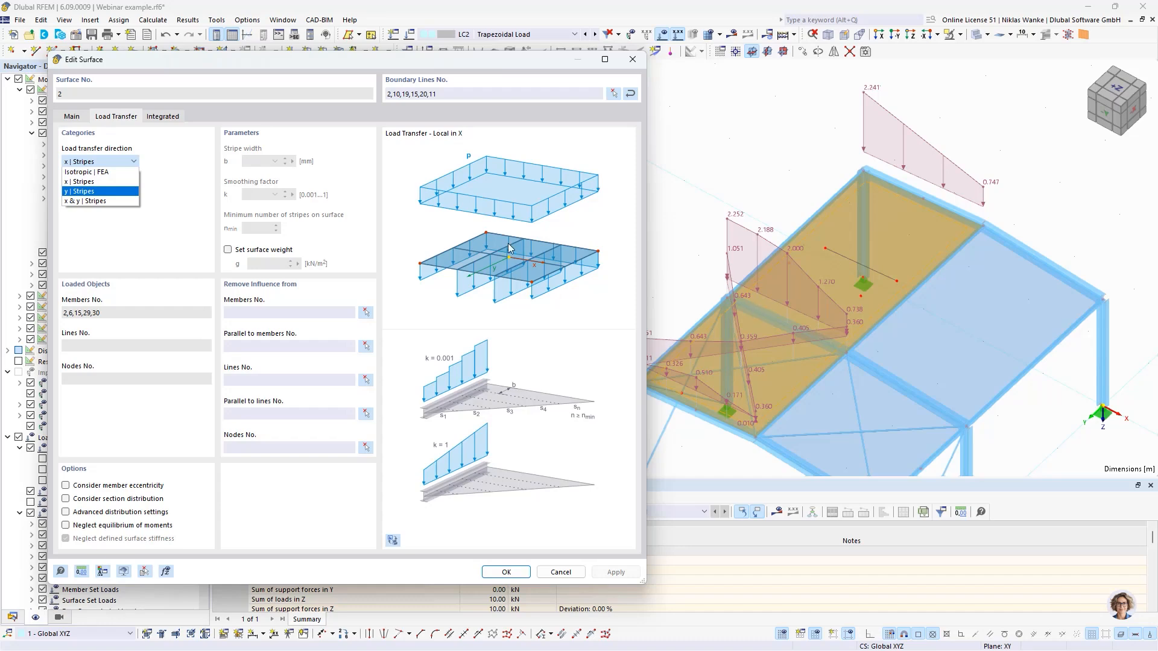
{"action": "left_click", "coordinate": [75, 191]}
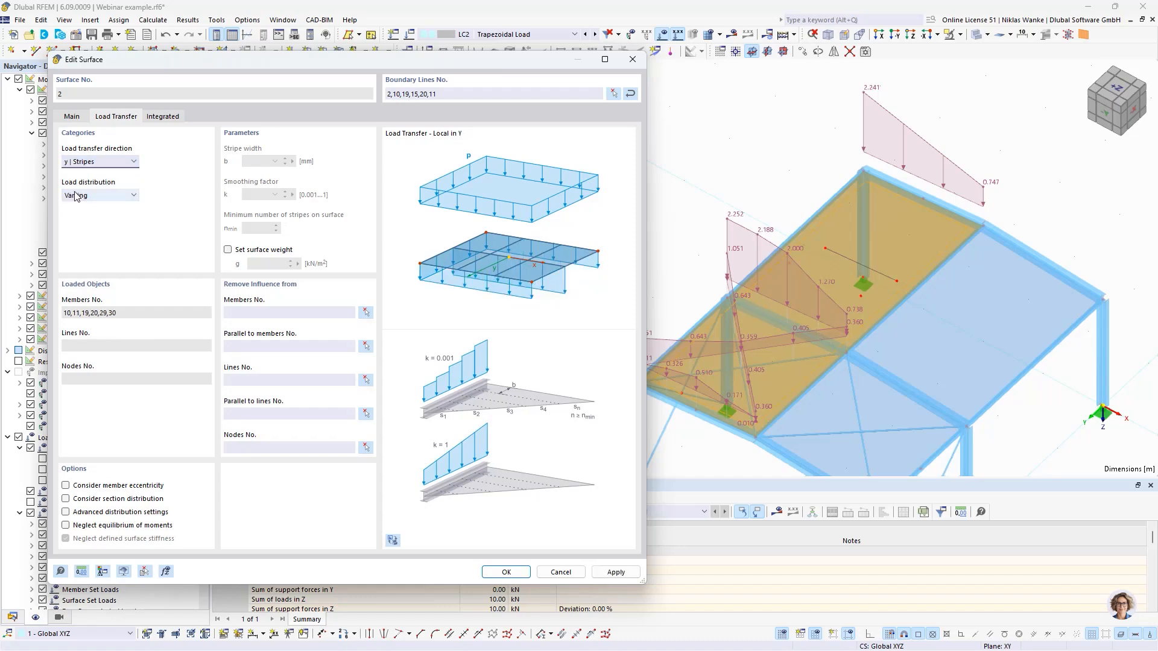
{"action": "left_click", "coordinate": [616, 572]}
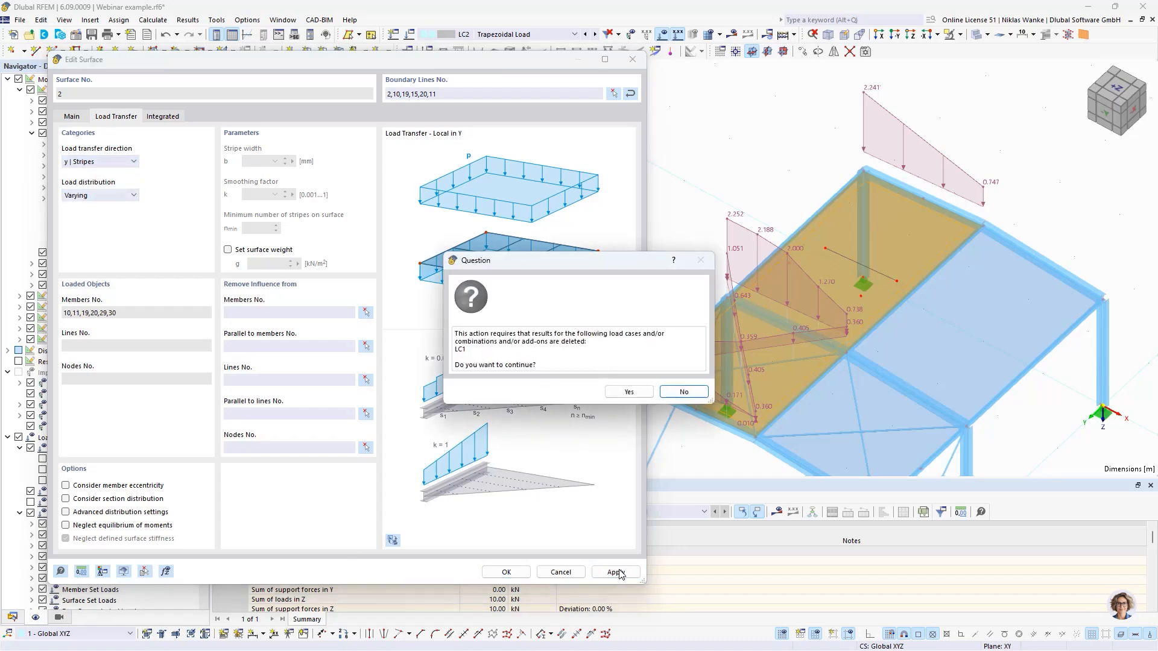
{"action": "left_click", "coordinate": [629, 393]}
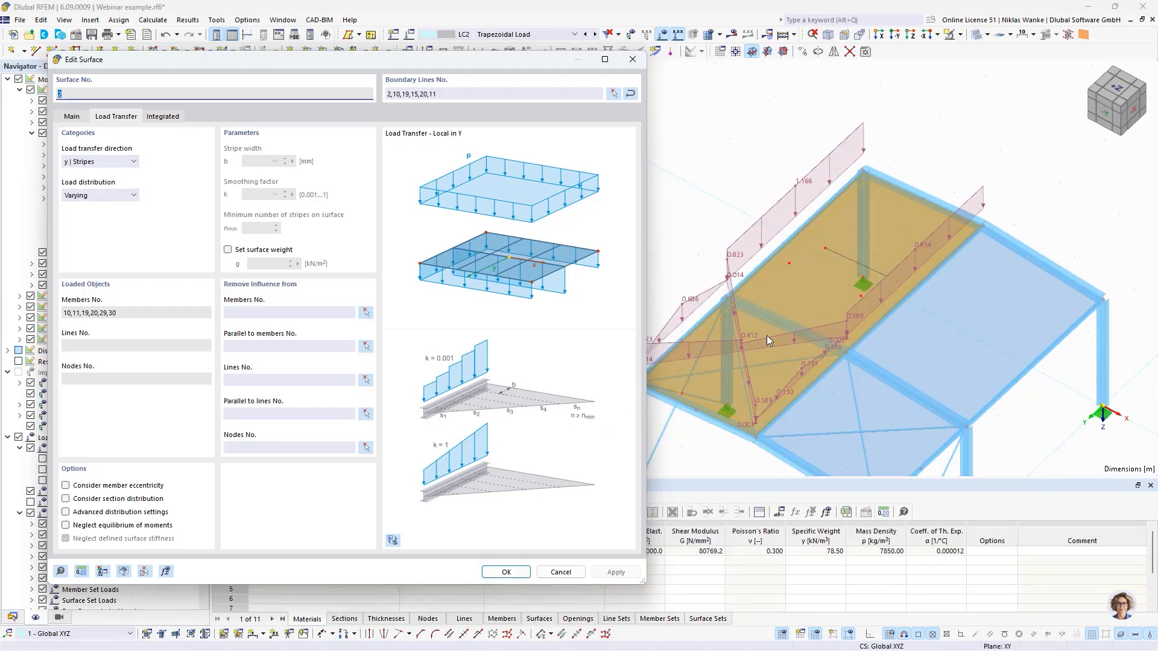
Set the load transfer direction of surface No. 2 to x & y | Stripes and apply it.
{"action": "left_click", "coordinate": [123, 163]}
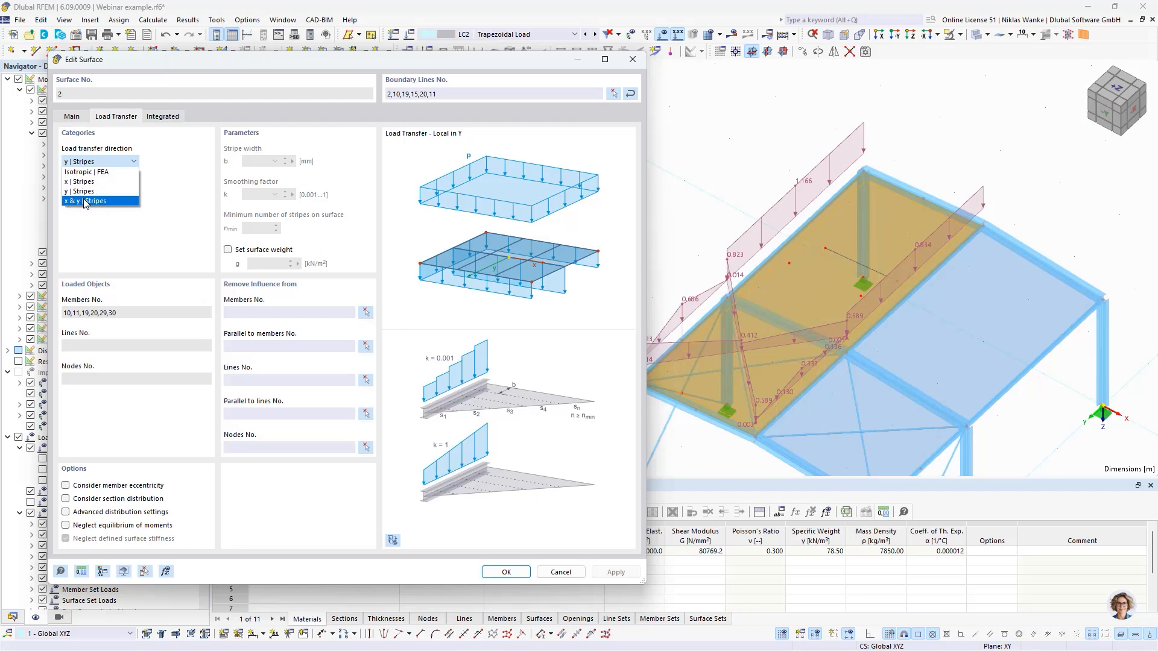
{"action": "left_click", "coordinate": [132, 243]}
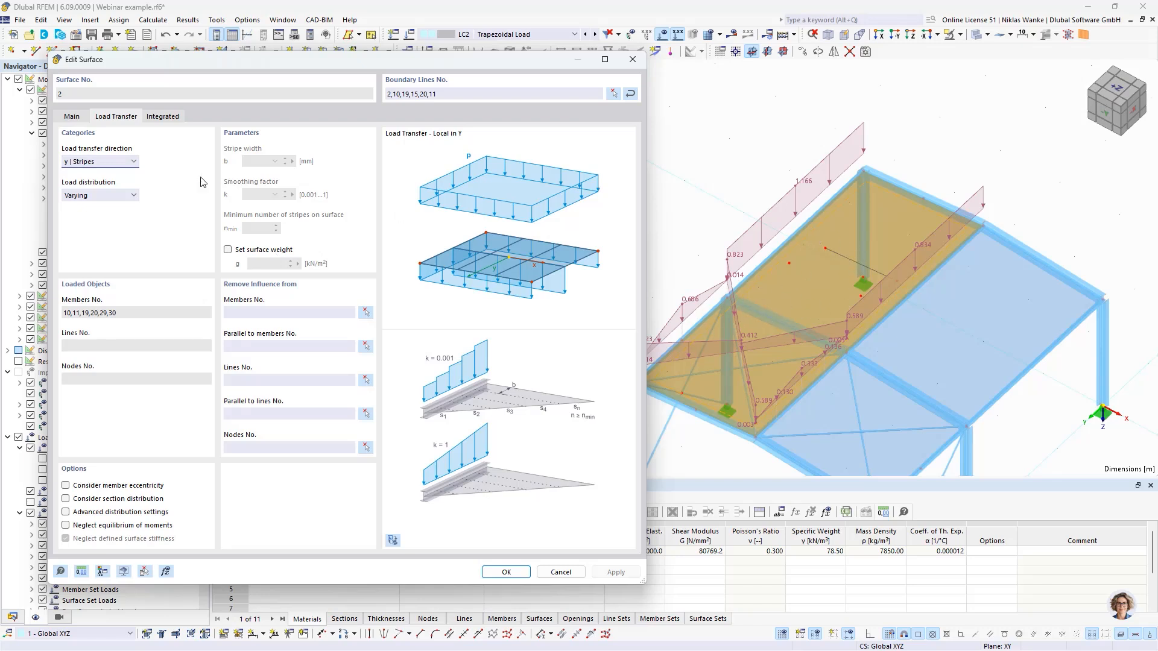
{"action": "left_click", "coordinate": [99, 161]}
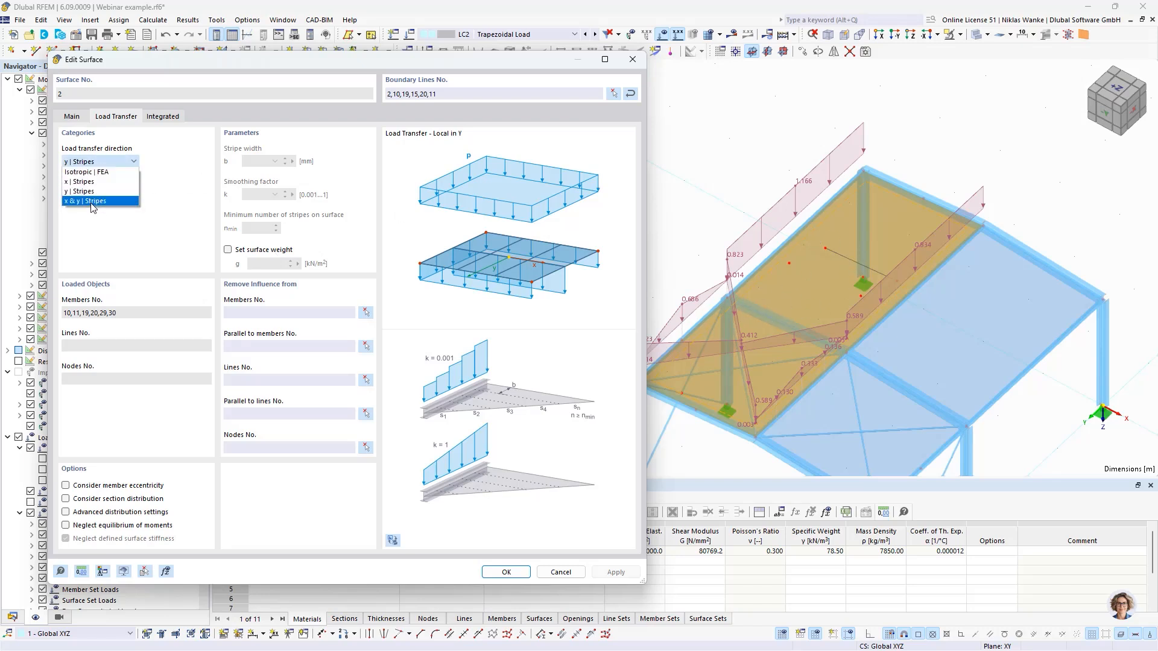
{"action": "left_click", "coordinate": [88, 200]}
{"action": "left_click", "coordinate": [616, 573]}
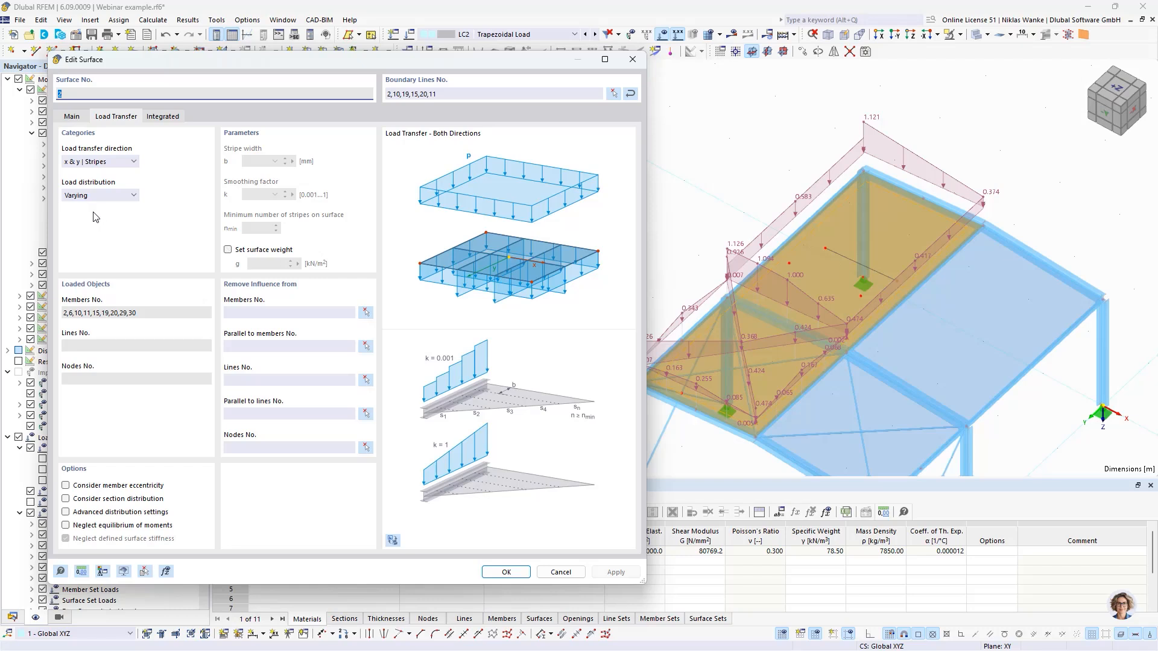
Change the load distribution of surface No. 2 to Uniform and apply it.
{"action": "left_click", "coordinate": [101, 162]}
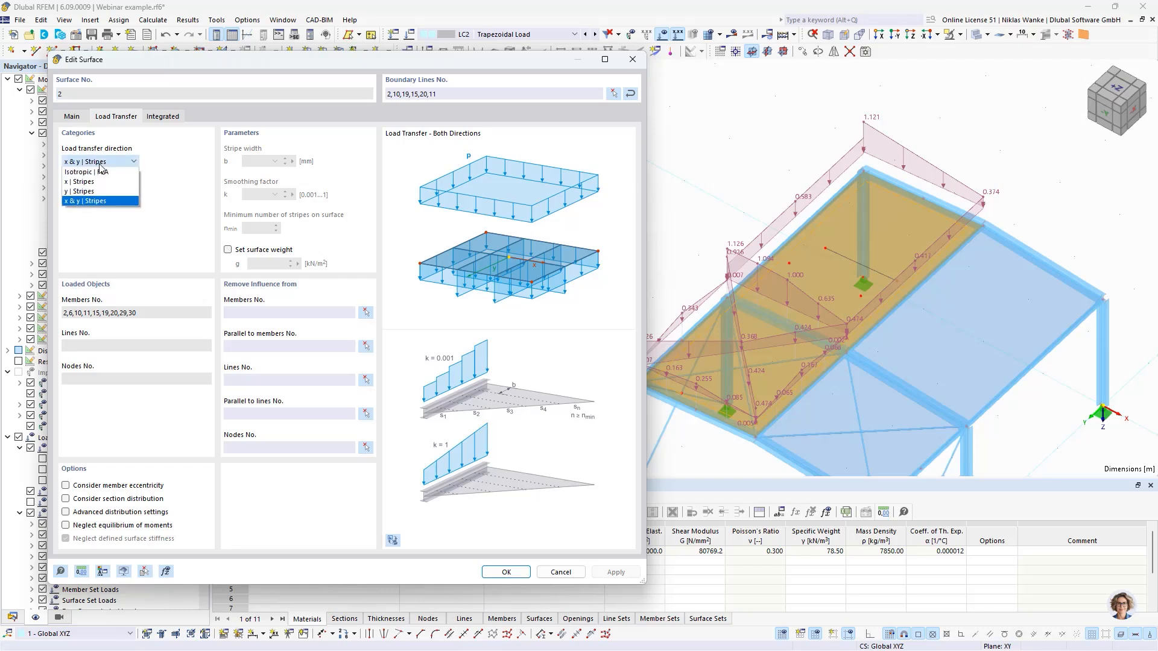
{"action": "left_click", "coordinate": [76, 194]}
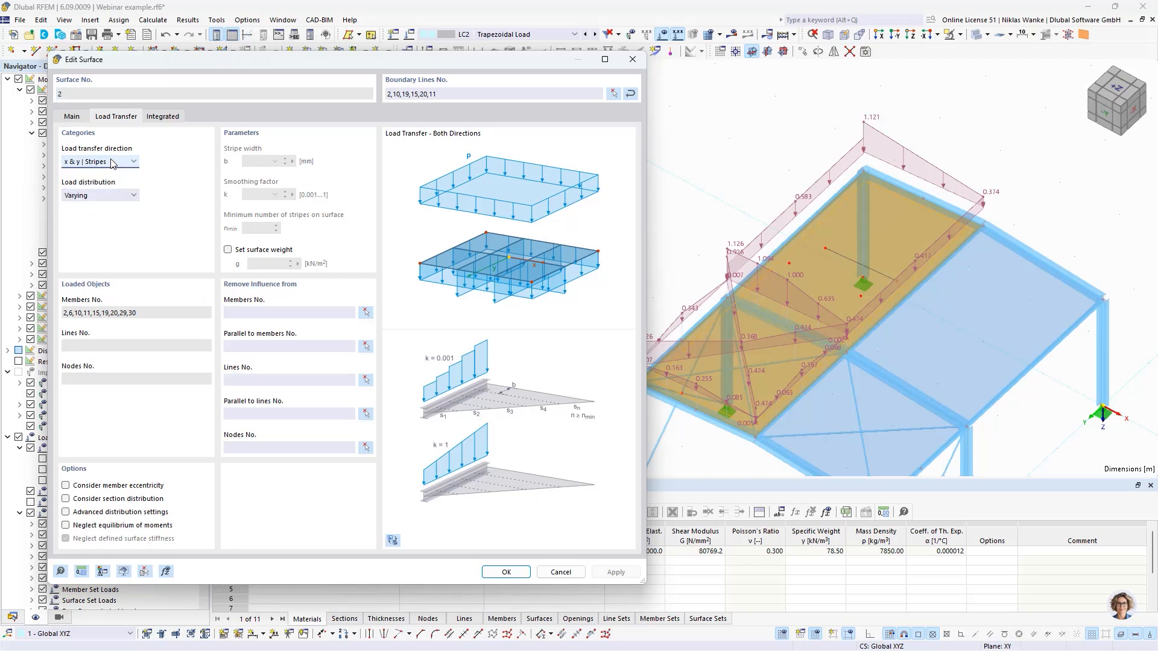
{"action": "left_click", "coordinate": [99, 197]}
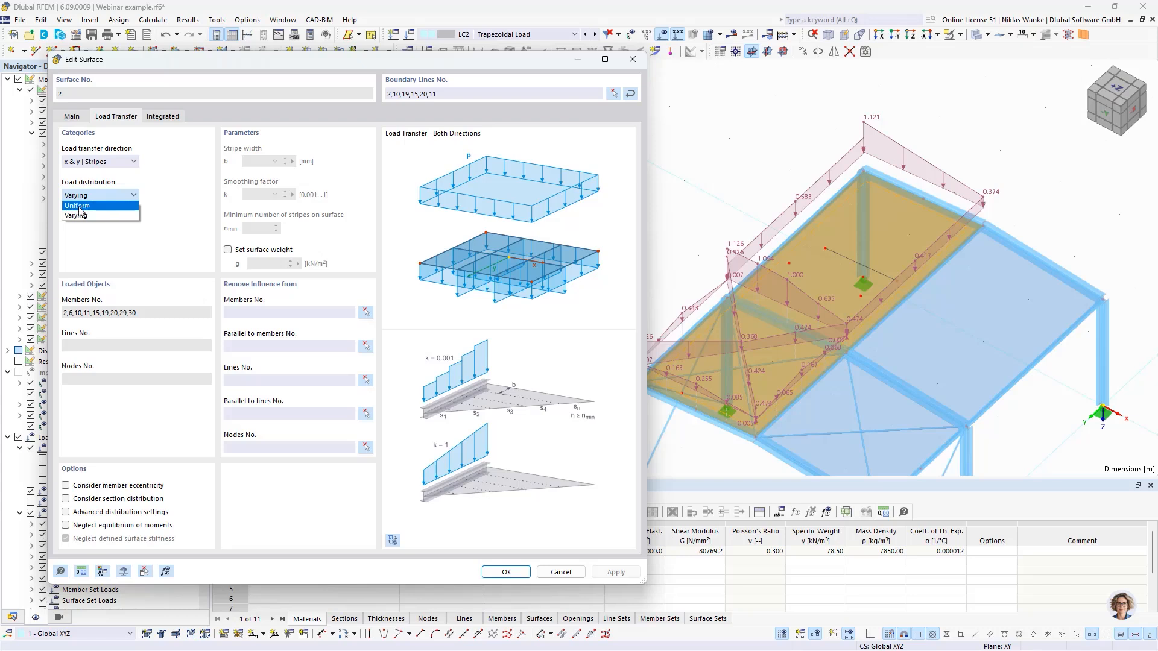
{"action": "left_click", "coordinate": [173, 209]}
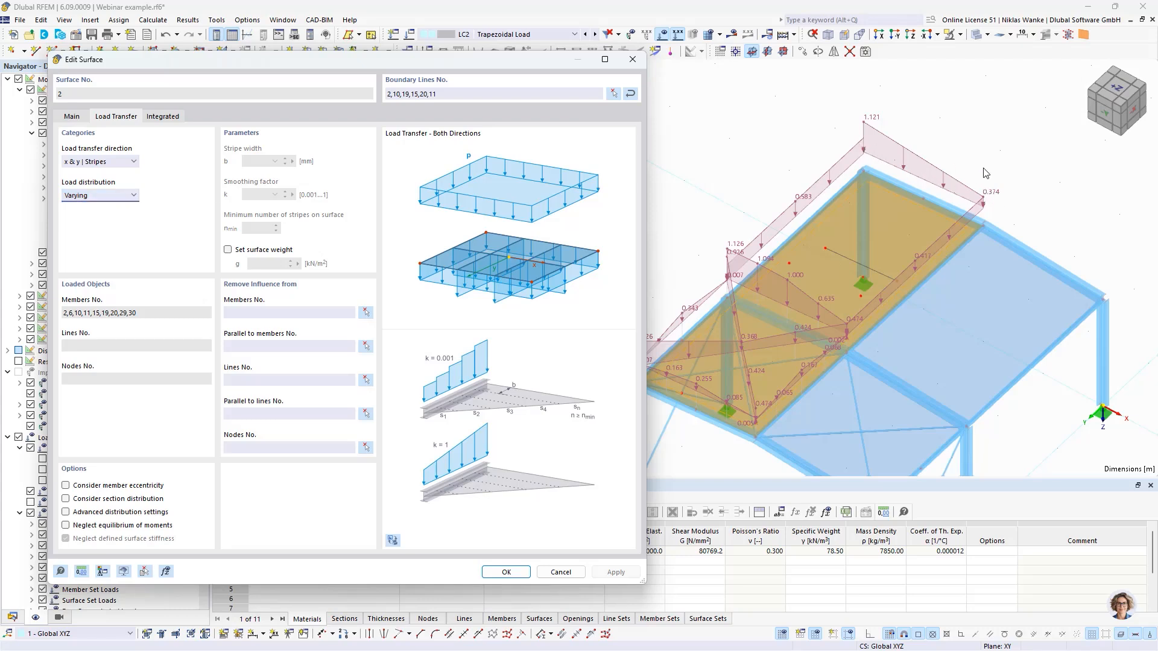
{"action": "left_click", "coordinate": [115, 197]}
{"action": "left_click", "coordinate": [100, 205]}
{"action": "left_click", "coordinate": [609, 573]}
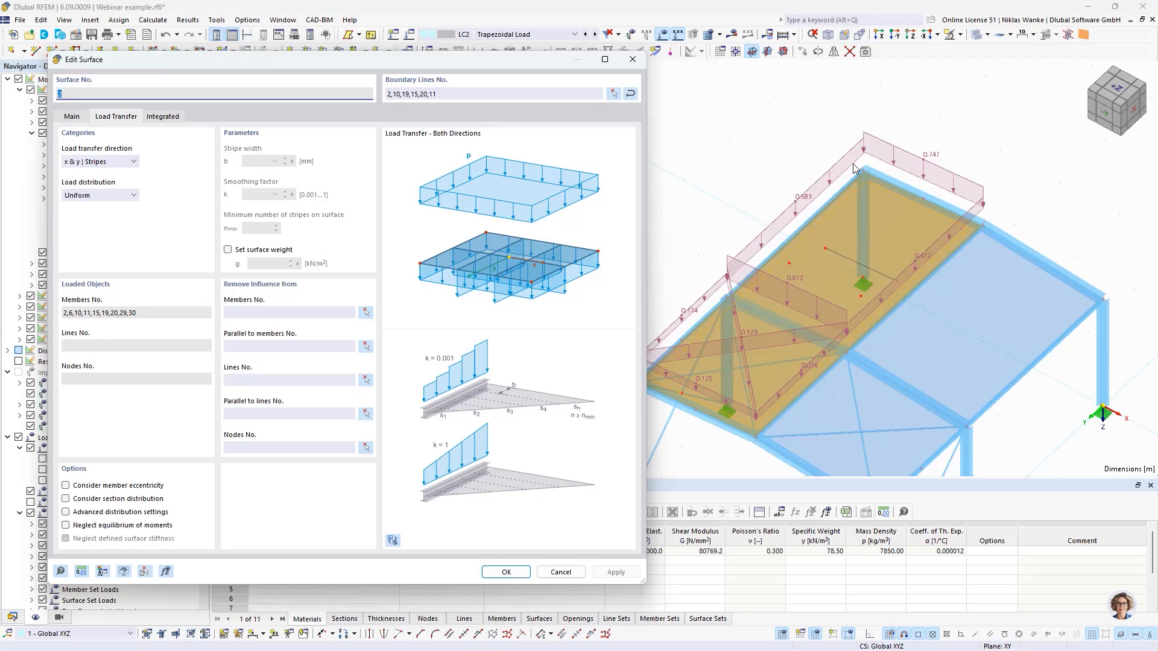
Return the load distribution of surface No. 2 to Varying and apply it.
{"action": "left_click", "coordinate": [74, 196]}
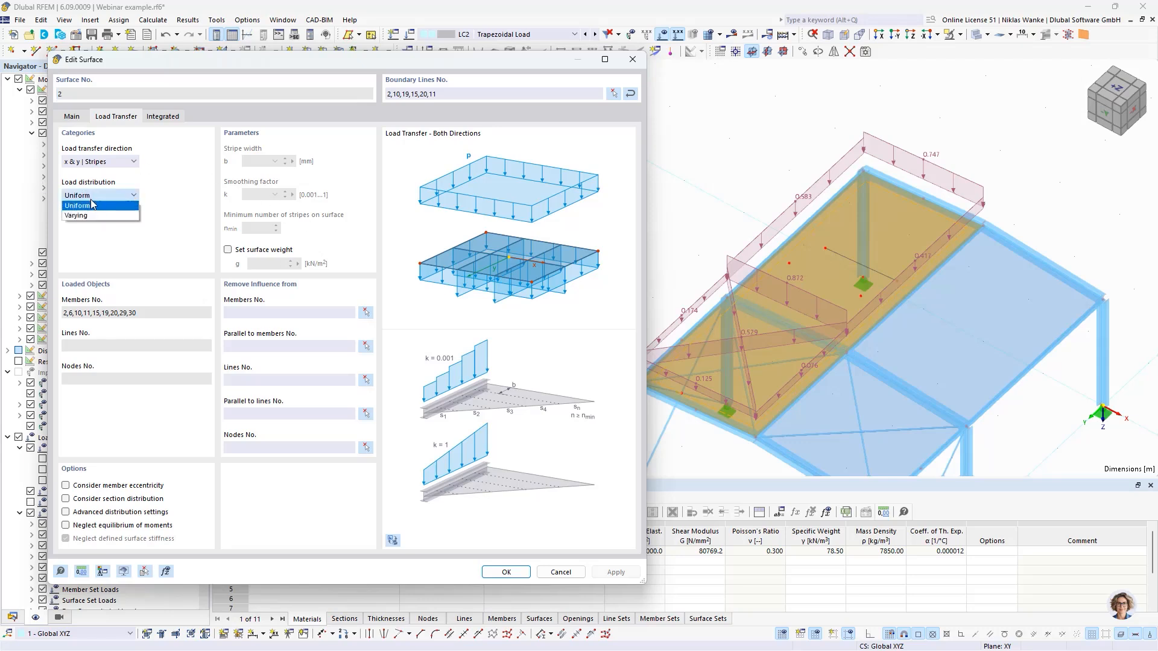
{"action": "left_click", "coordinate": [84, 216]}
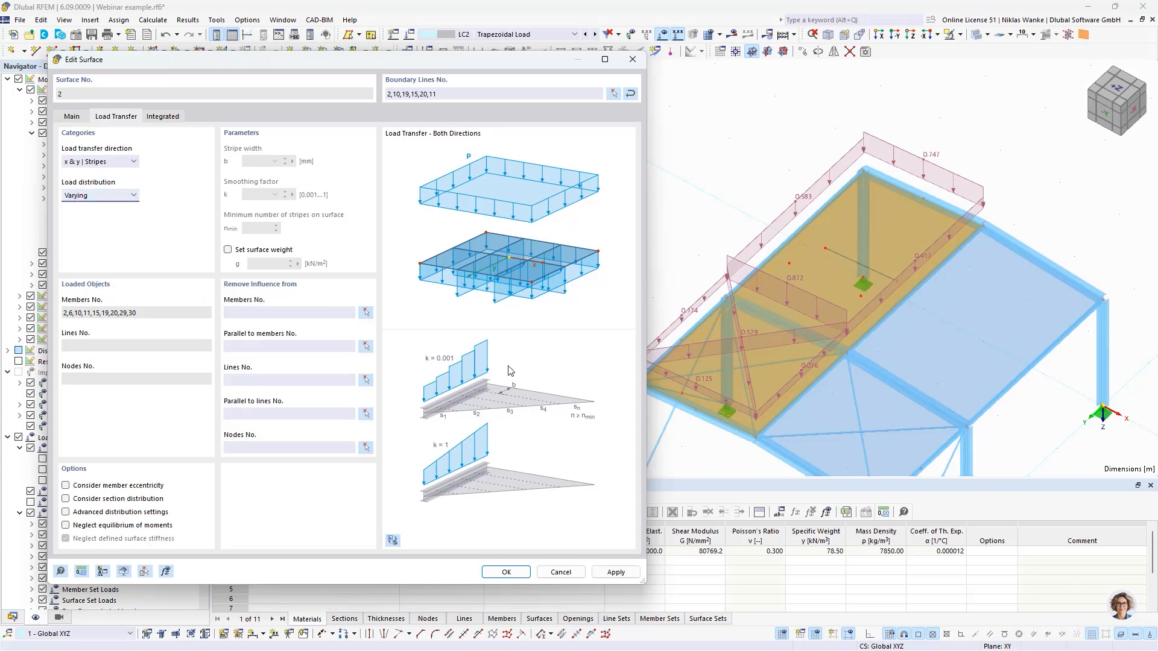
{"action": "left_click", "coordinate": [616, 572]}
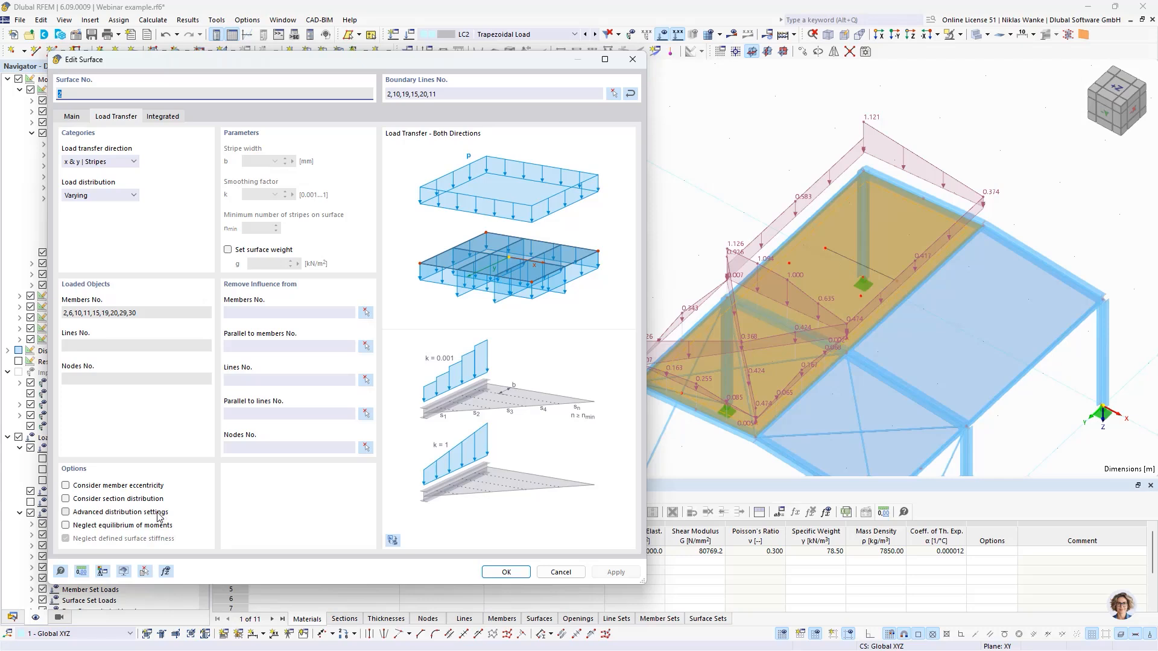
Enable the advanced distribution settings for surface No. 2, set the stripe width to 100 mm and apply.
{"action": "left_click", "coordinate": [66, 512]}
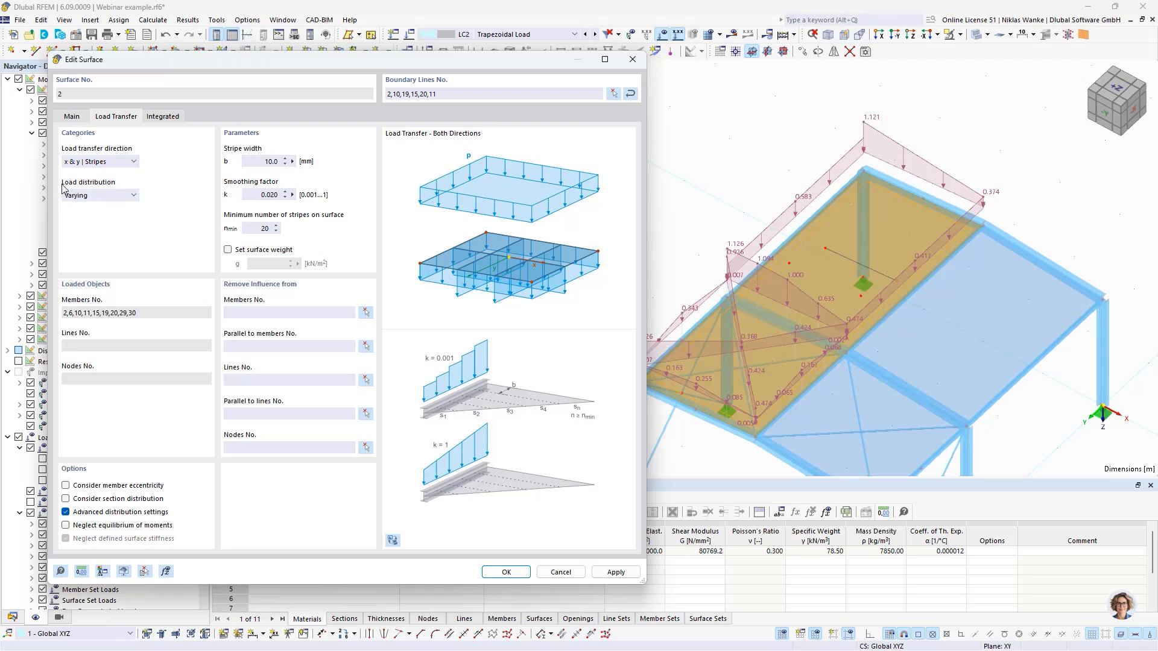
{"action": "left_click", "coordinate": [101, 163]}
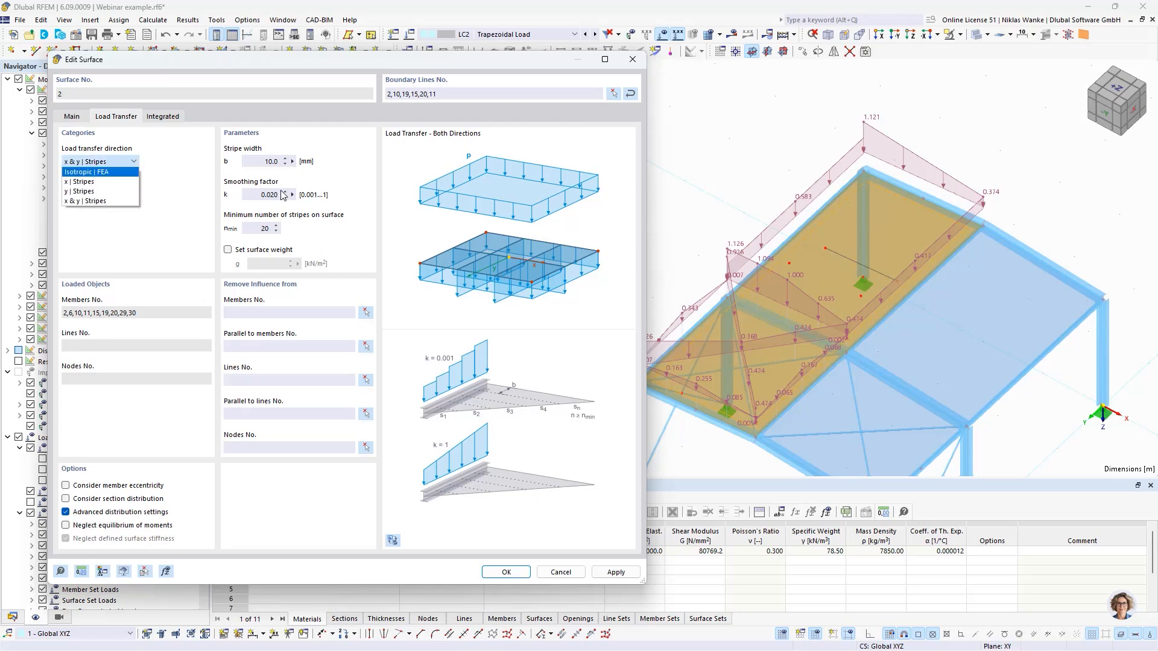
{"action": "left_click", "coordinate": [192, 202]}
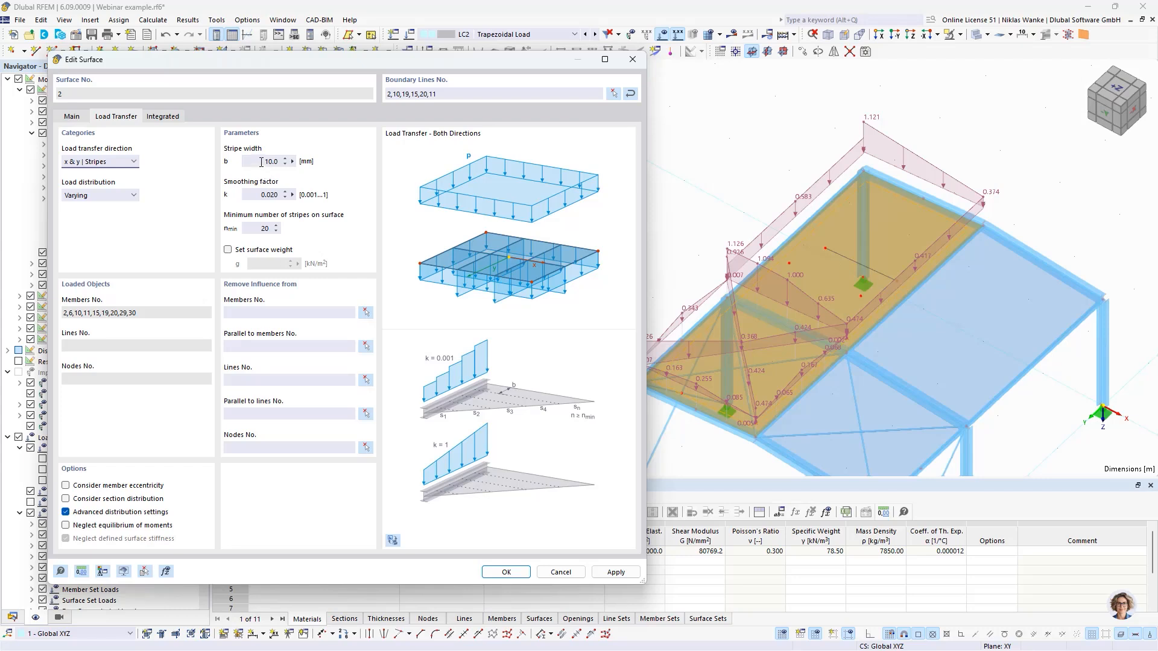
{"action": "left_click", "coordinate": [260, 161]}
{"action": "type", "text": "1"}
{"action": "left_click", "coordinate": [261, 194]}
{"action": "left_click", "coordinate": [621, 575]}
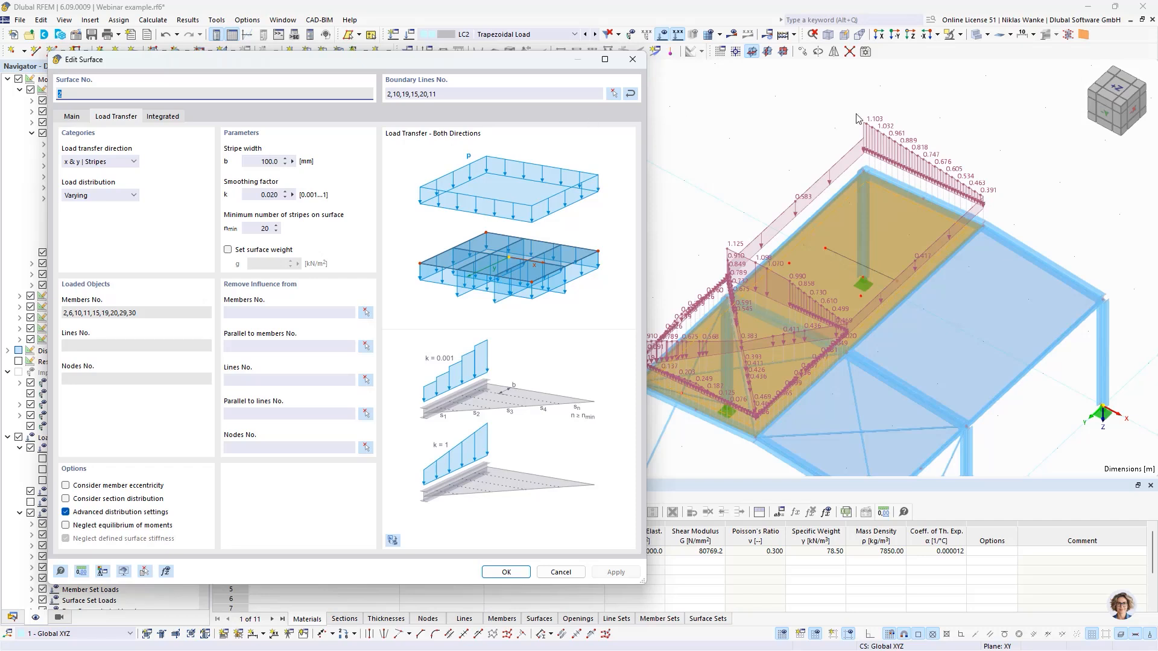
Set the smoothing factor k of surface No. 2 to 0.5 and apply it.
{"action": "double_click", "coordinate": [269, 195]}
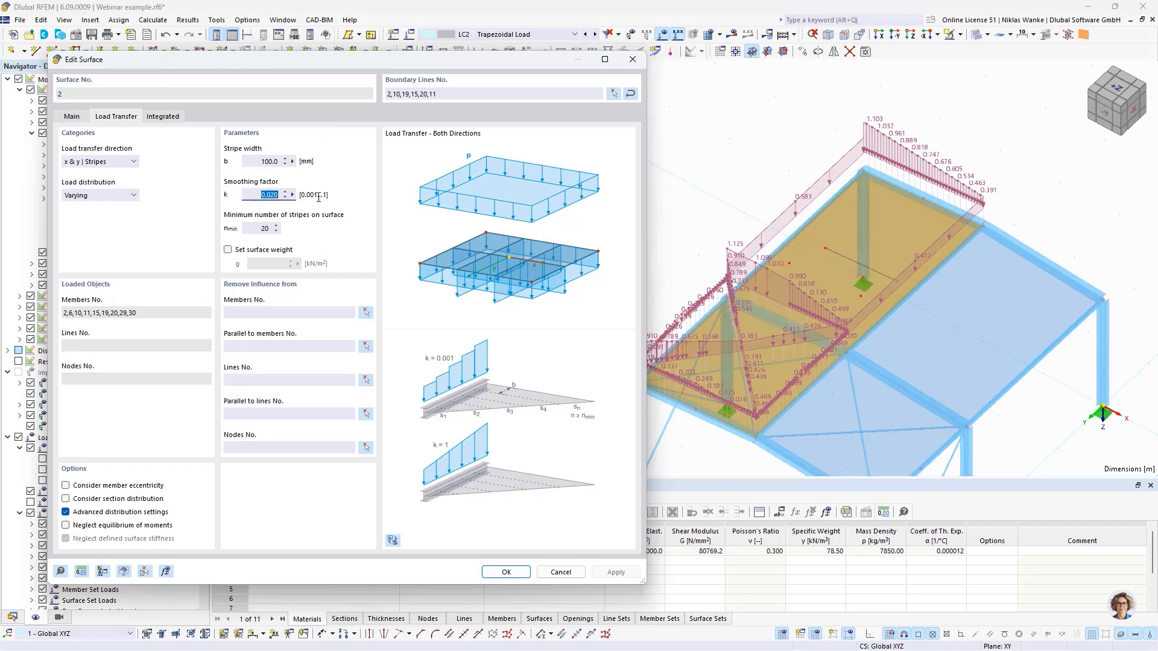
{"action": "type", "text": "0"}
{"action": "left_click", "coordinate": [615, 571]}
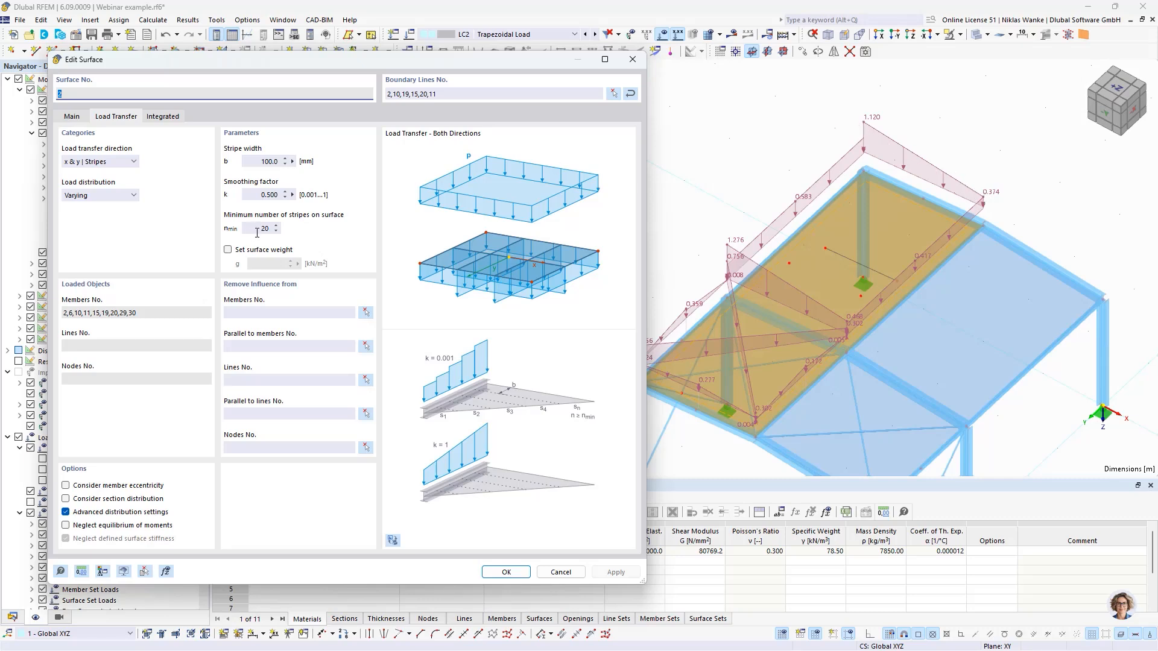
Set the smoothing factor of surface No. 2 to 0.001 and its stripe width to 1000 mm, applying each change.
{"action": "left_click", "coordinate": [256, 196]}
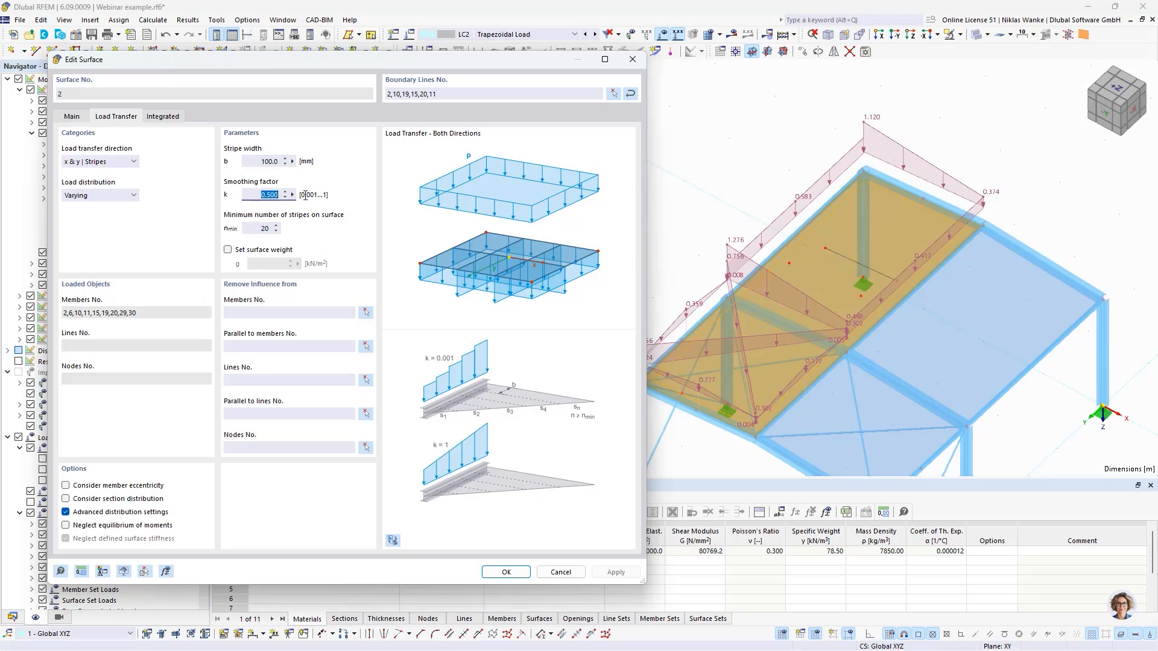
{"action": "type", "text": "0."}
{"action": "key", "text": "Tab"}
{"action": "left_click", "coordinate": [615, 572]}
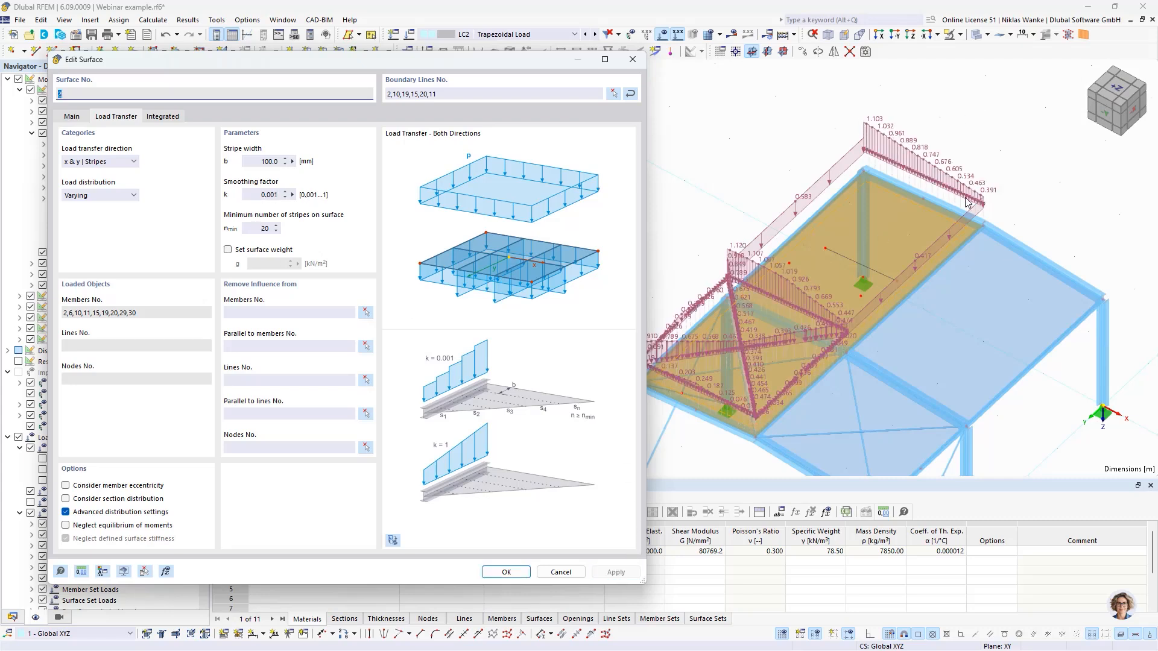
{"action": "left_click", "coordinate": [273, 162]}
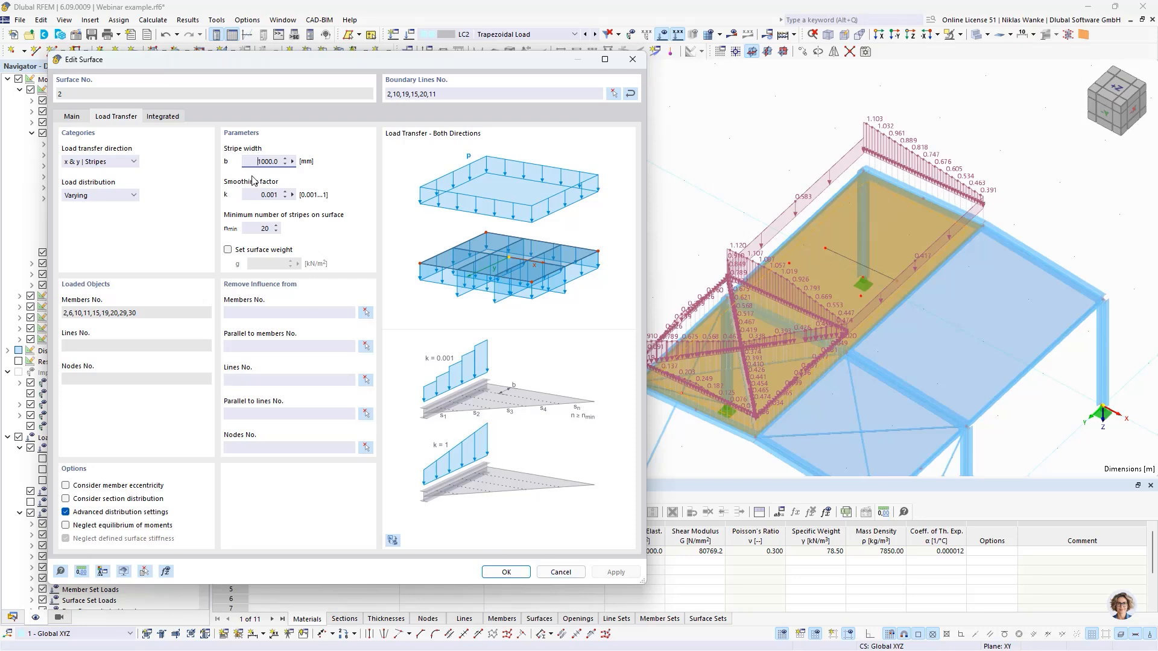
{"action": "left_click", "coordinate": [615, 571]}
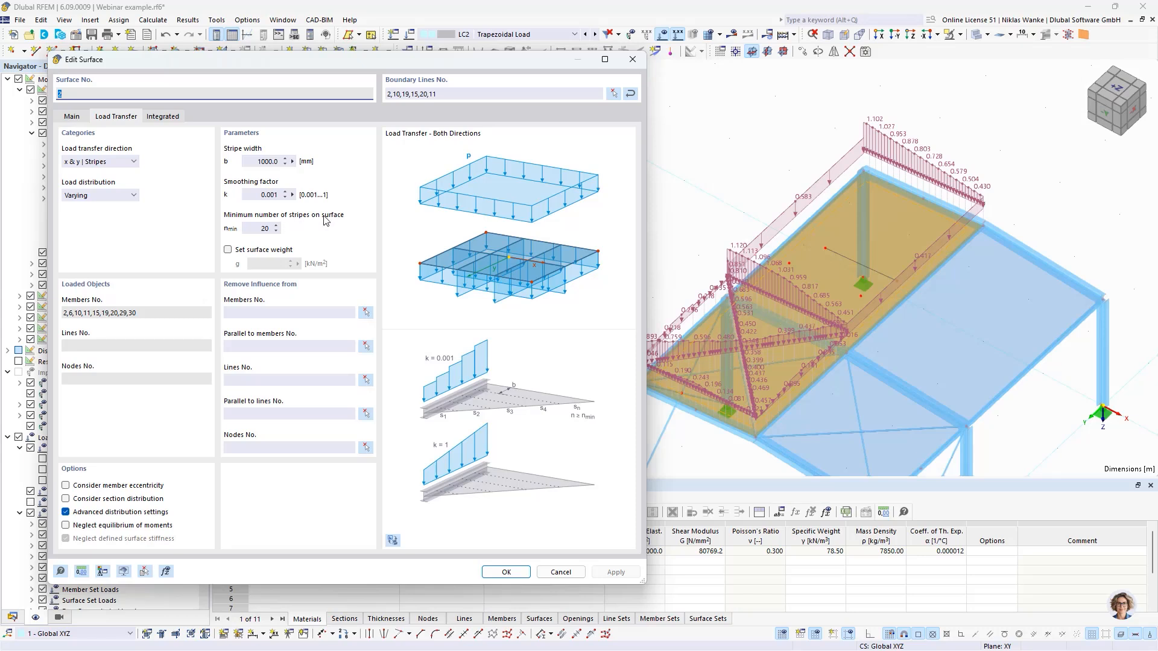
Set the minimum number of stripes on surface No. 2 to 5 and apply it.
{"action": "double_click", "coordinate": [256, 228]}
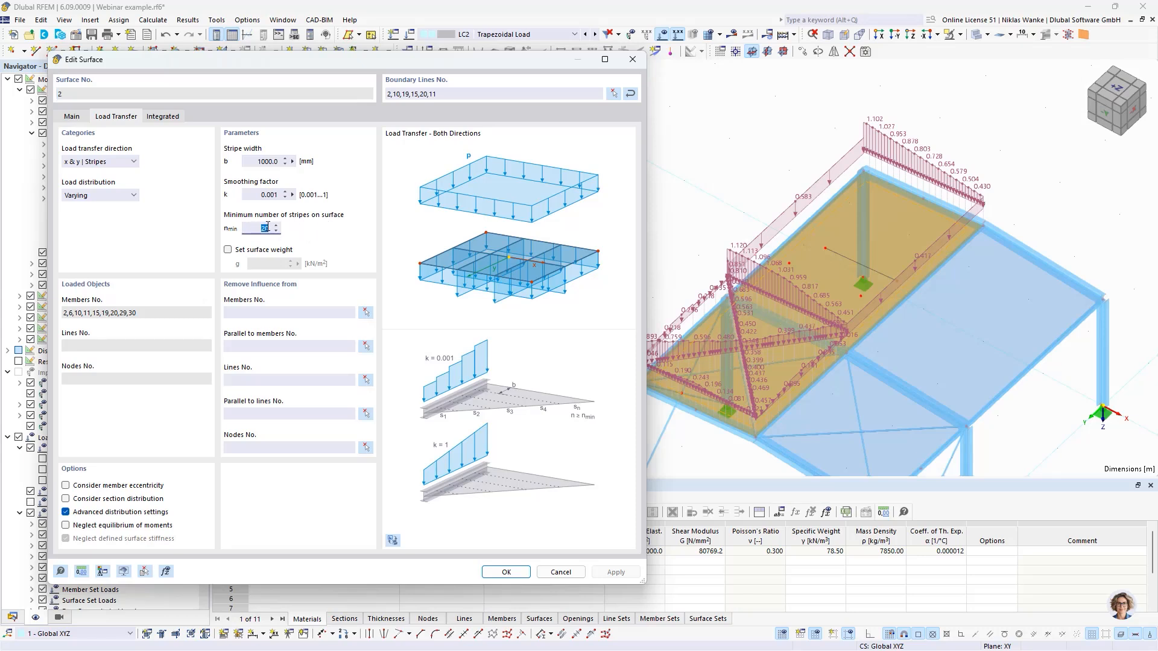
{"action": "left_click", "coordinate": [257, 193]}
{"action": "left_click", "coordinate": [259, 161]}
{"action": "left_click", "coordinate": [257, 229]}
{"action": "left_click_drag", "start_coordinate": [257, 228], "coordinate": [276, 228]}
{"action": "left_click", "coordinate": [255, 228]}
{"action": "left_click", "coordinate": [616, 571]}
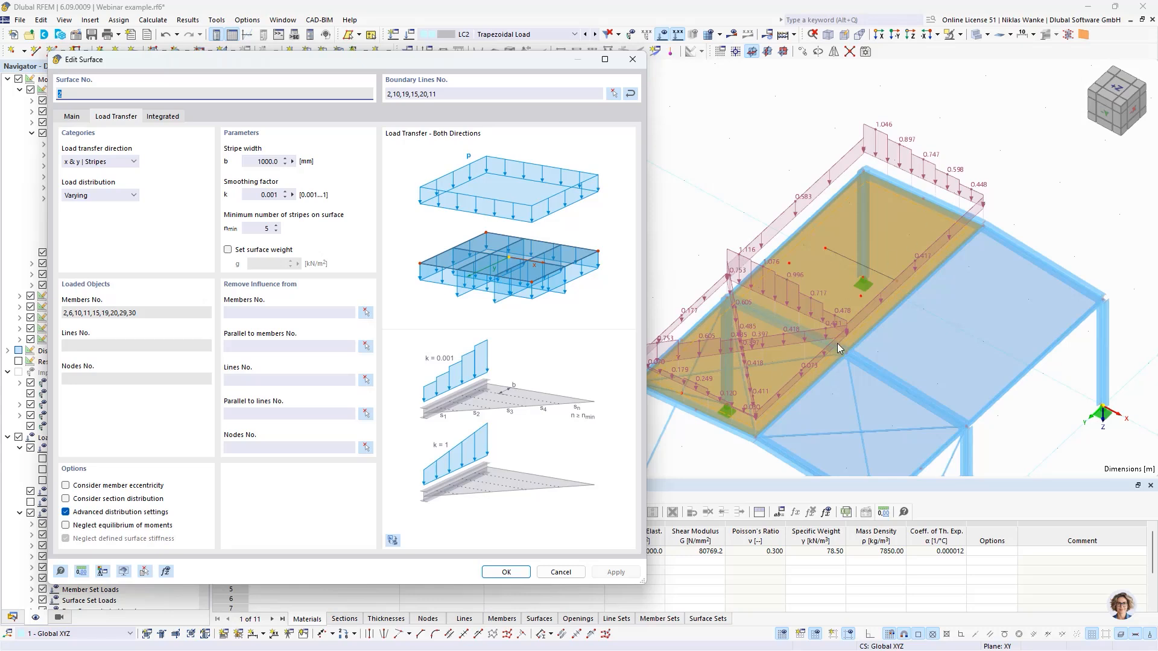
Try the options for considering member eccentricity and section distribution on surface No. 2, and close its settings without applying them.
{"action": "left_click", "coordinate": [66, 485]}
{"action": "left_click", "coordinate": [65, 499]}
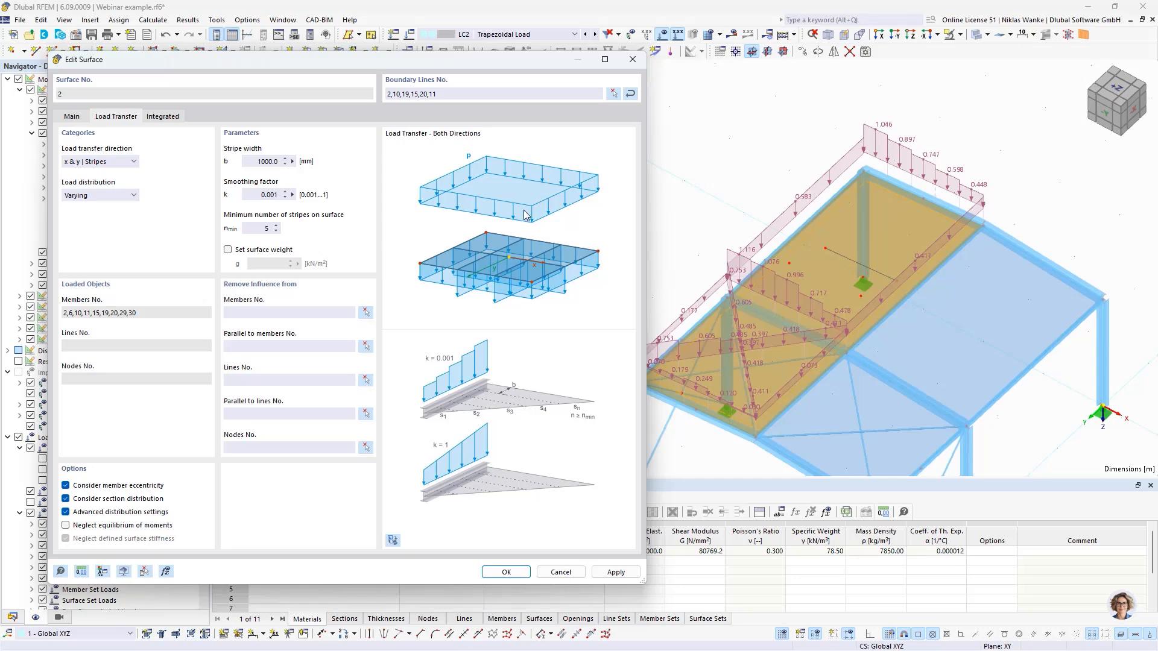
{"action": "left_click", "coordinate": [633, 59]}
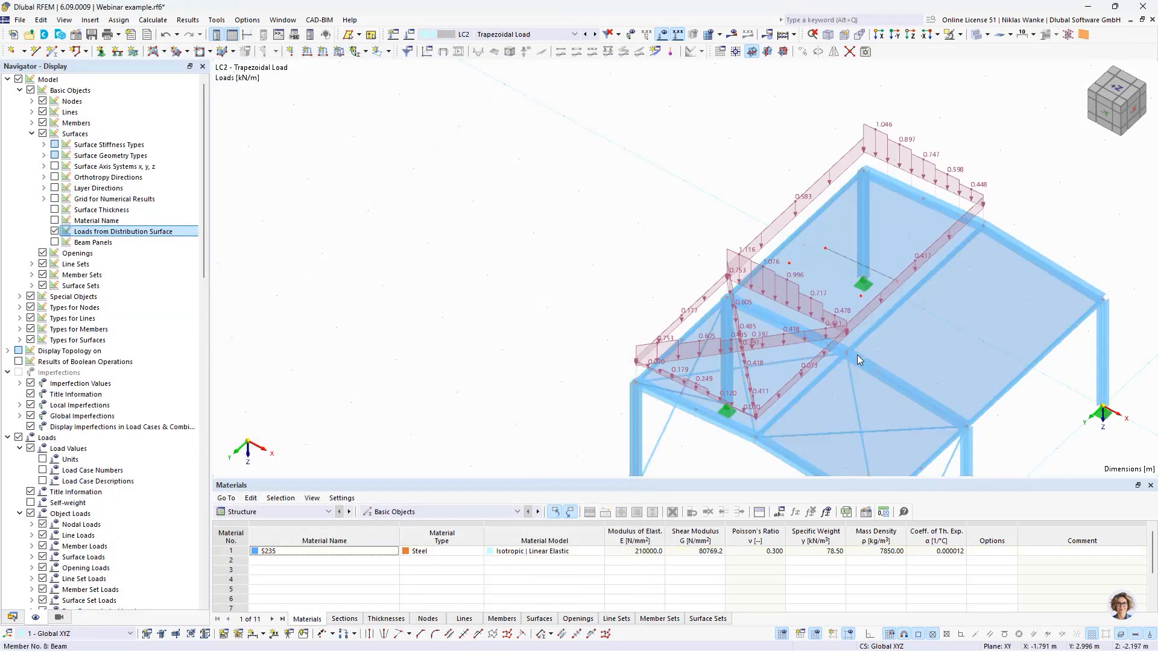
Try the section distribution type 'Tapered at both sides' on member No. 6 and close its settings without applying it.
{"action": "double_click", "coordinate": [758, 327]}
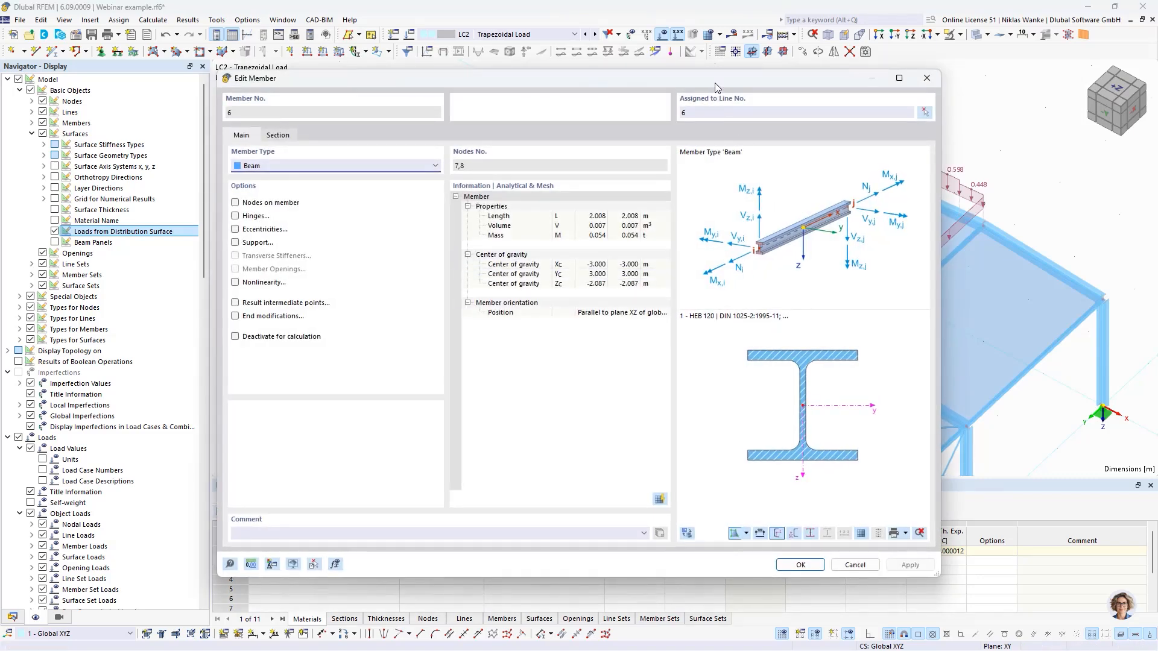
{"action": "left_click_drag", "start_coordinate": [715, 82], "coordinate": [746, 92]}
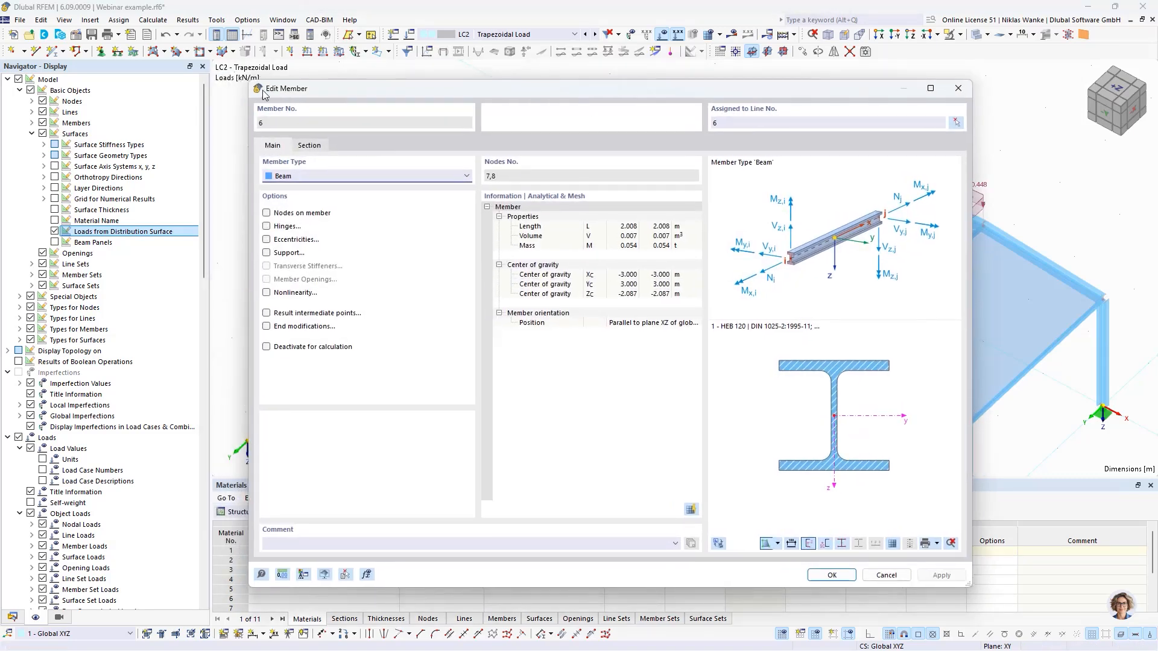
{"action": "left_click", "coordinate": [309, 146]}
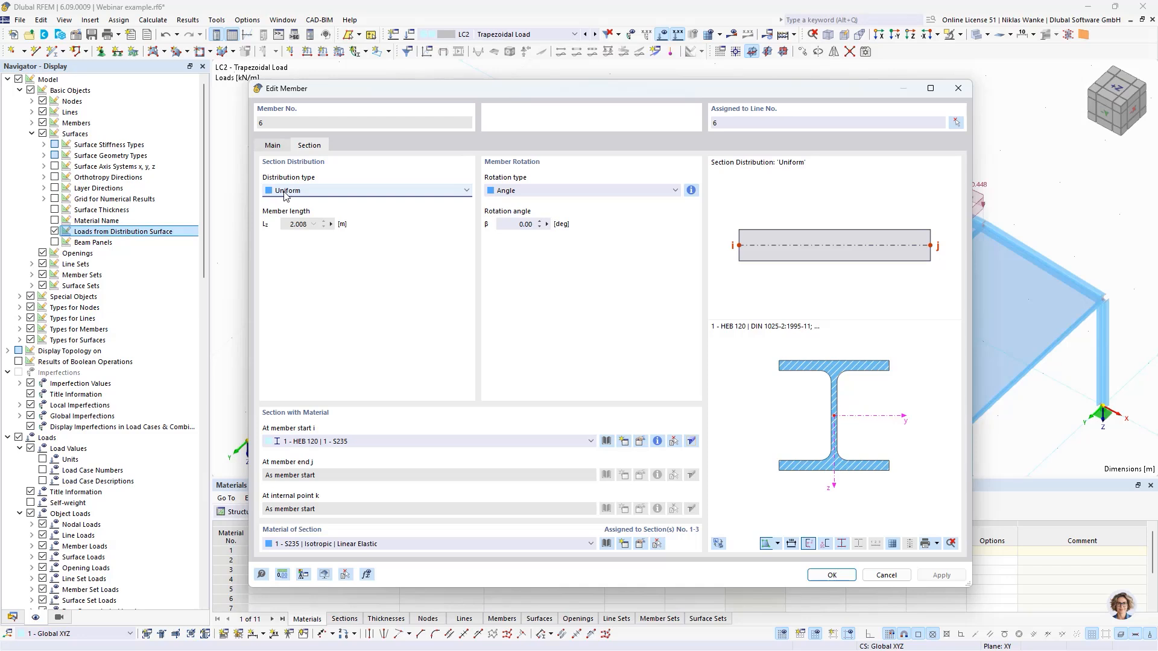
{"action": "left_click", "coordinate": [351, 192]}
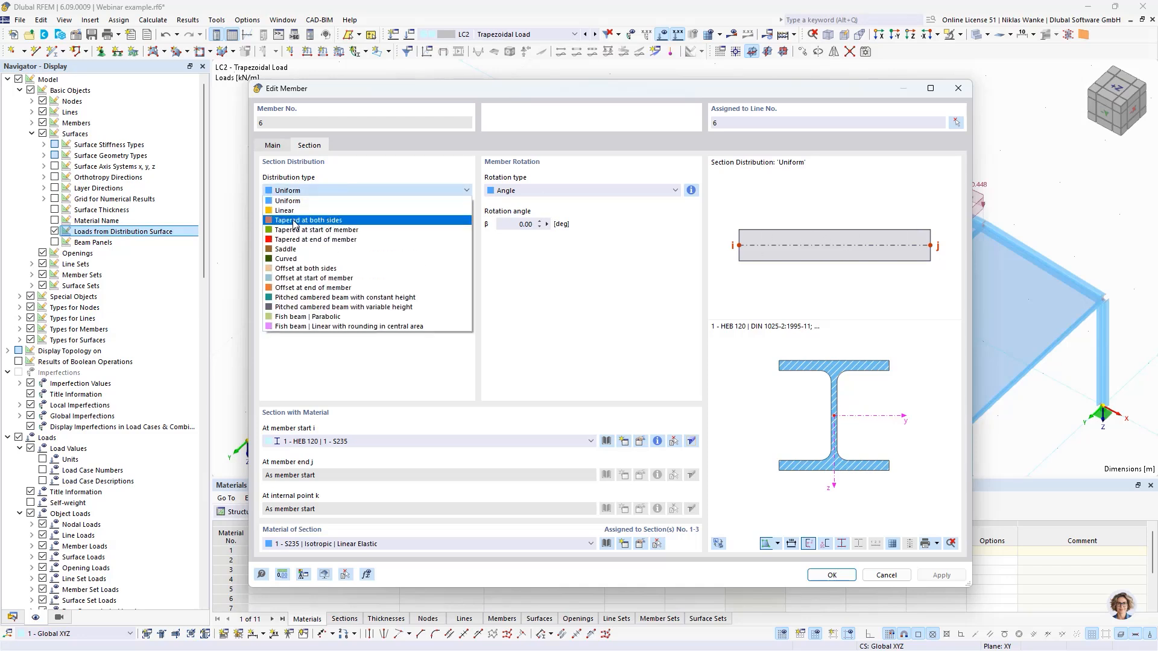
{"action": "left_click", "coordinate": [297, 221]}
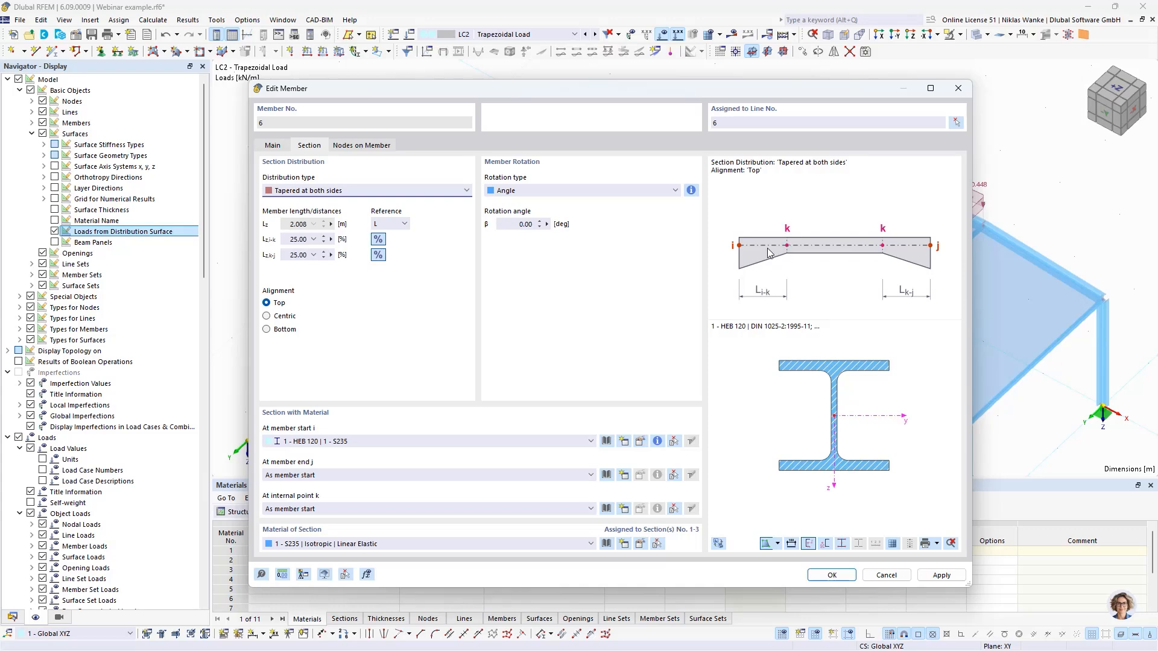
{"action": "left_click", "coordinate": [959, 96]}
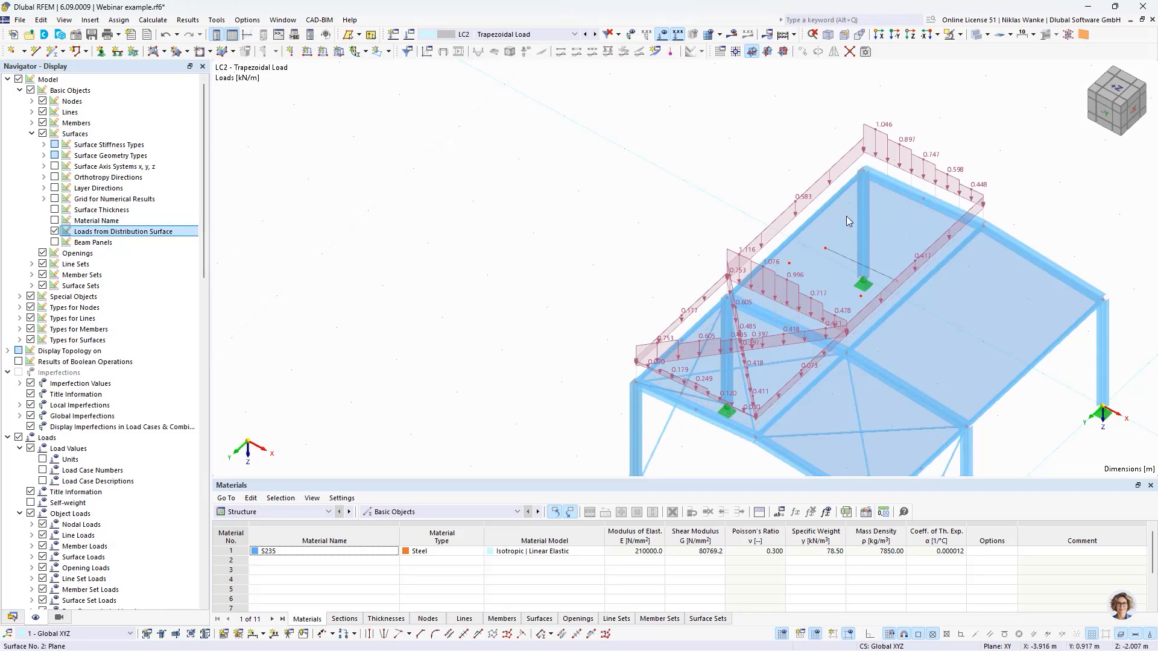
Review the load transfer settings of surface No. 2 and close them without changes.
{"action": "left_click", "coordinate": [832, 233]}
{"action": "double_click", "coordinate": [832, 233]}
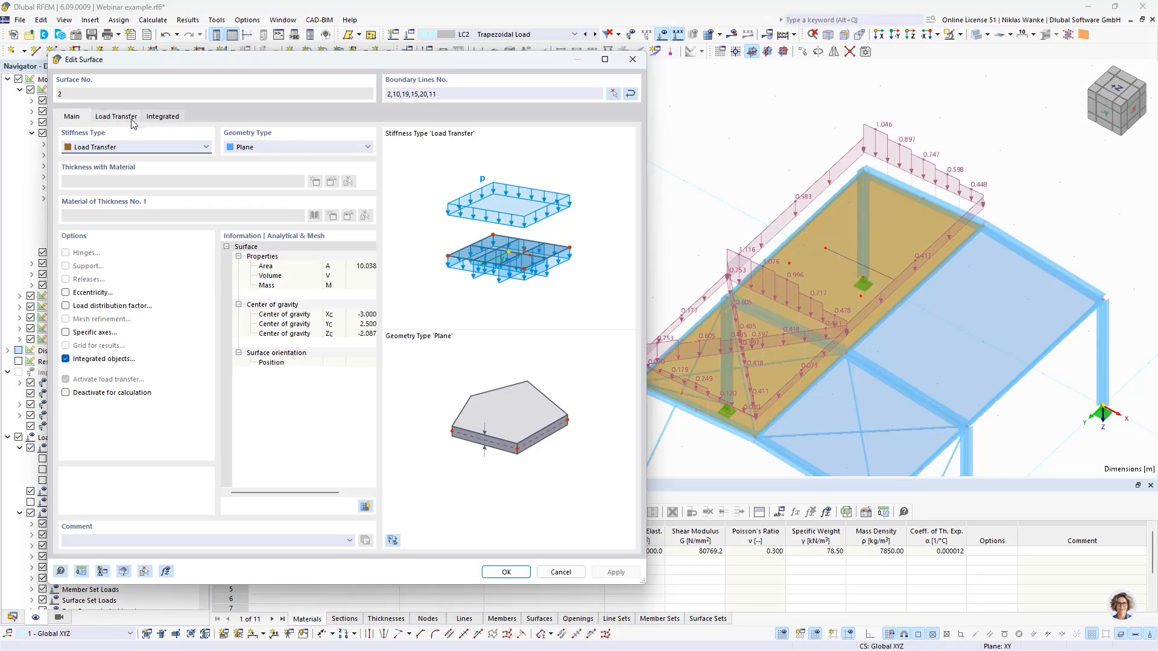
{"action": "left_click", "coordinate": [115, 117]}
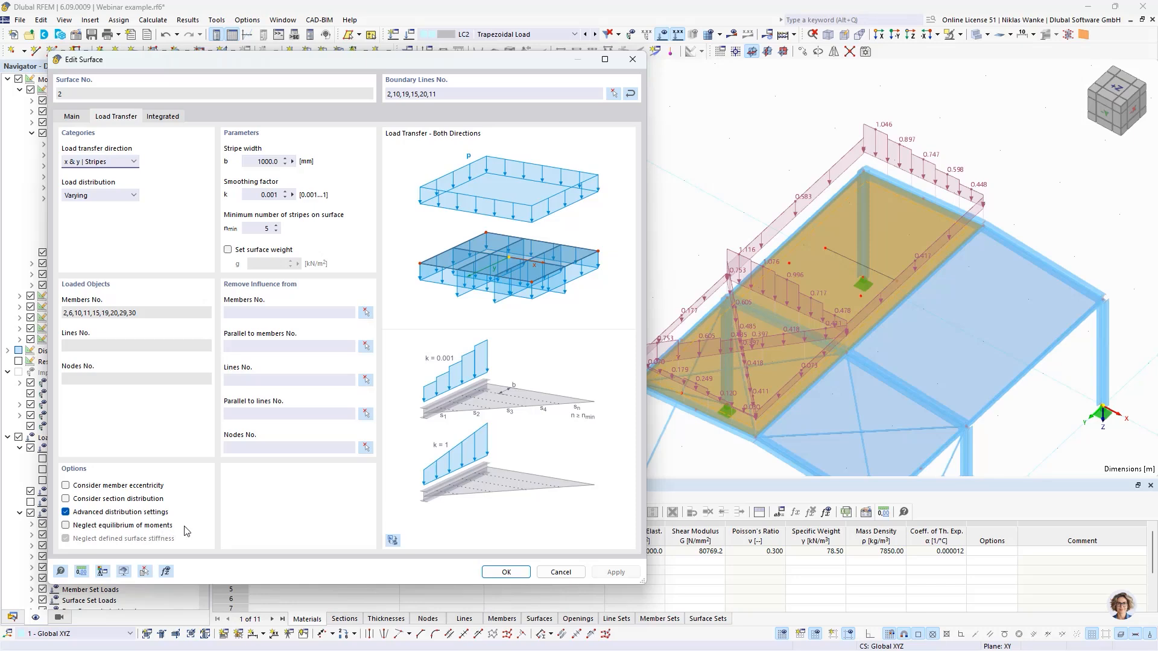
{"action": "left_click", "coordinate": [633, 60]}
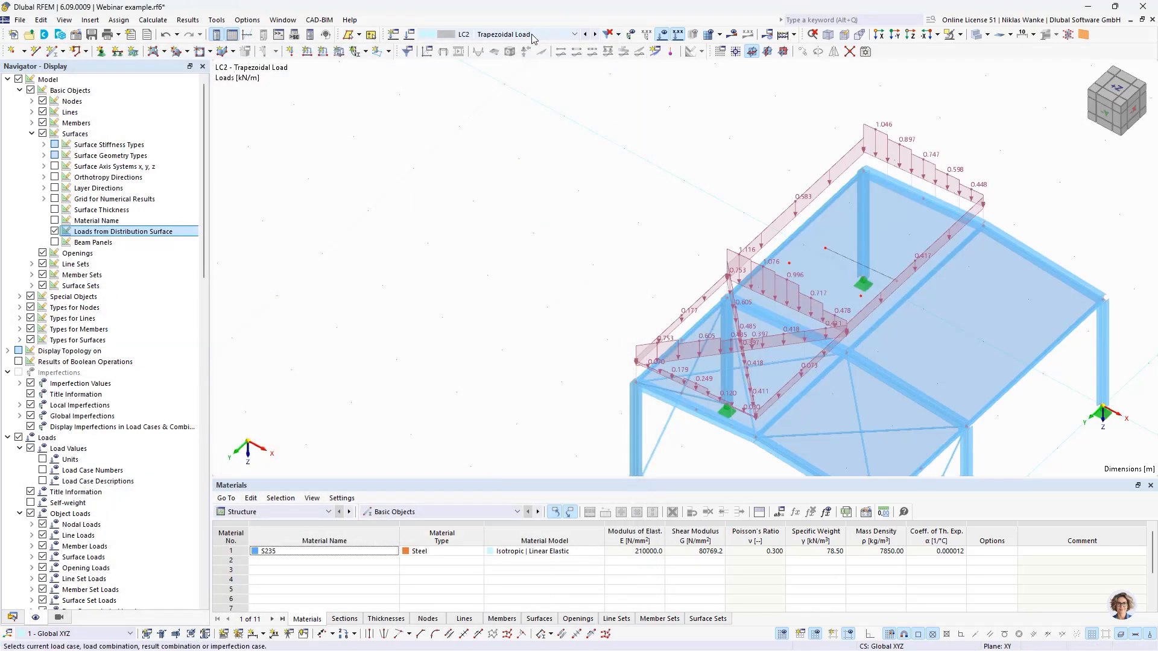
Switch to load case LC3 Local Load and hide the loads from distribution surface.
{"action": "left_click", "coordinate": [595, 35]}
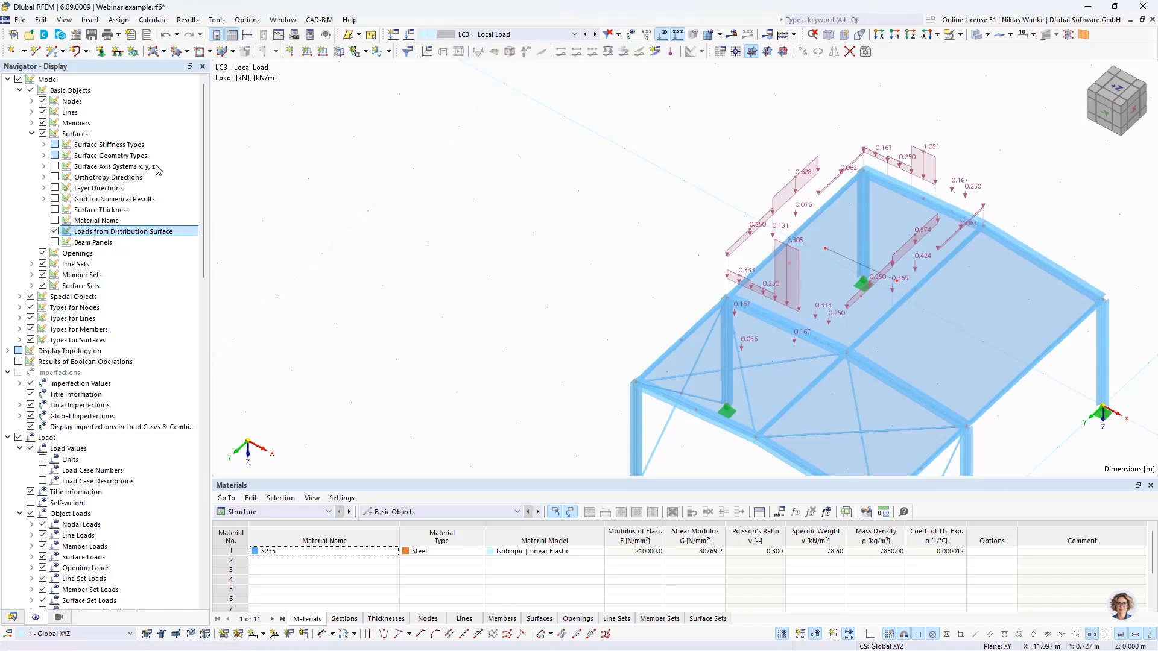
{"action": "left_click", "coordinate": [54, 232]}
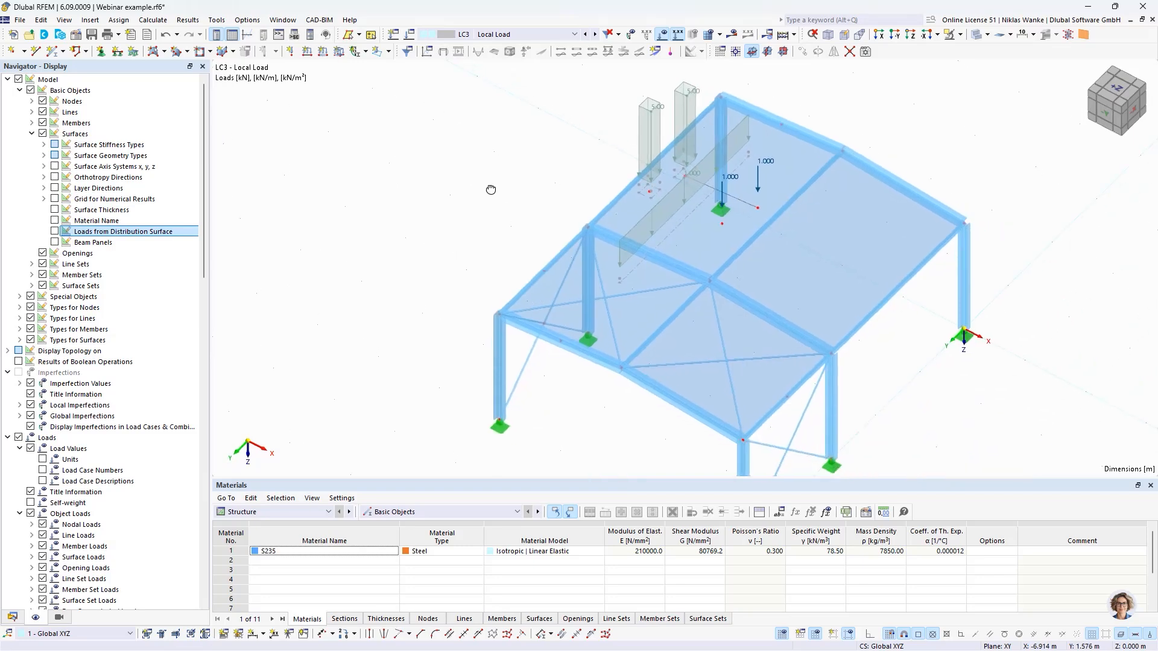
Examine the point, line and rectangular loads of LC3 on surface No. 2 from above and at an angle.
{"action": "middle_click_drag", "start_coordinate": [776, 258], "coordinate": [703, 162]}
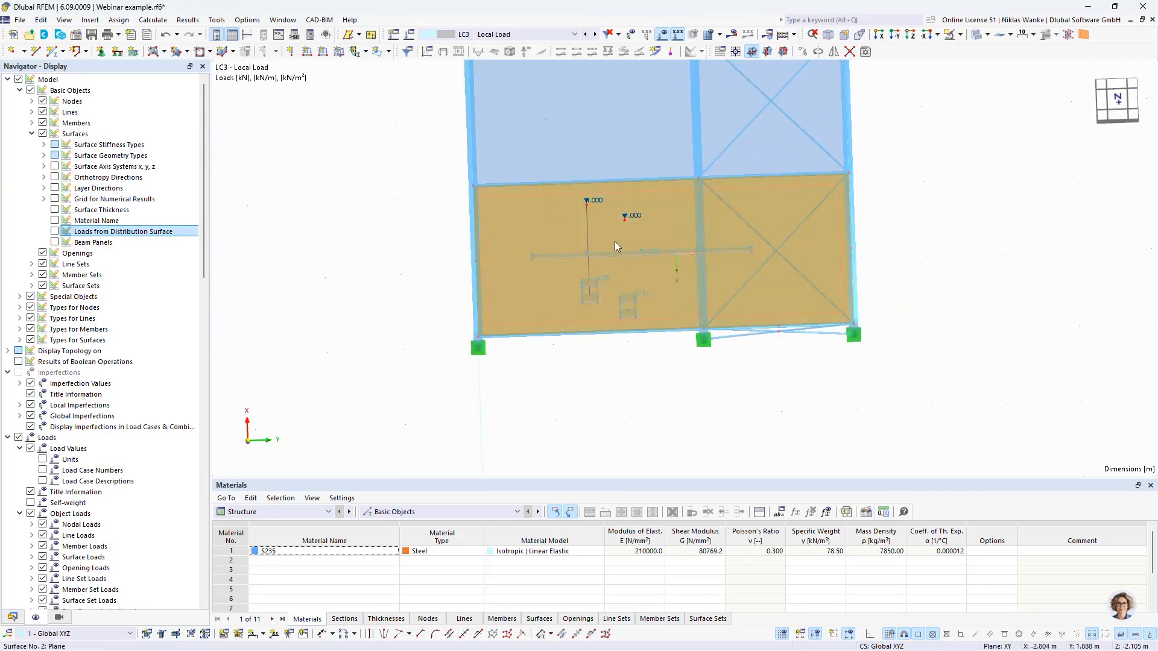
{"action": "scroll", "coordinate": [616, 313], "scroll_direction": "up", "scroll_amount": 3}
{"action": "middle_click_drag", "start_coordinate": [629, 326], "coordinate": [559, 383]}
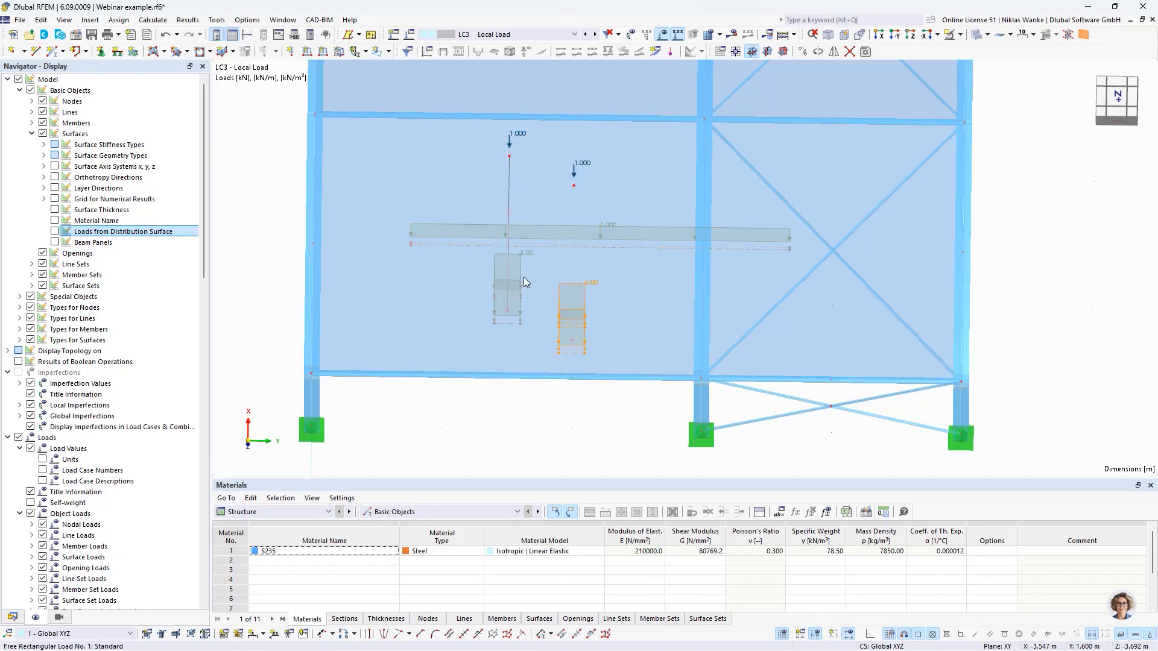
{"action": "scroll", "coordinate": [553, 401], "scroll_direction": "down", "scroll_amount": 3}
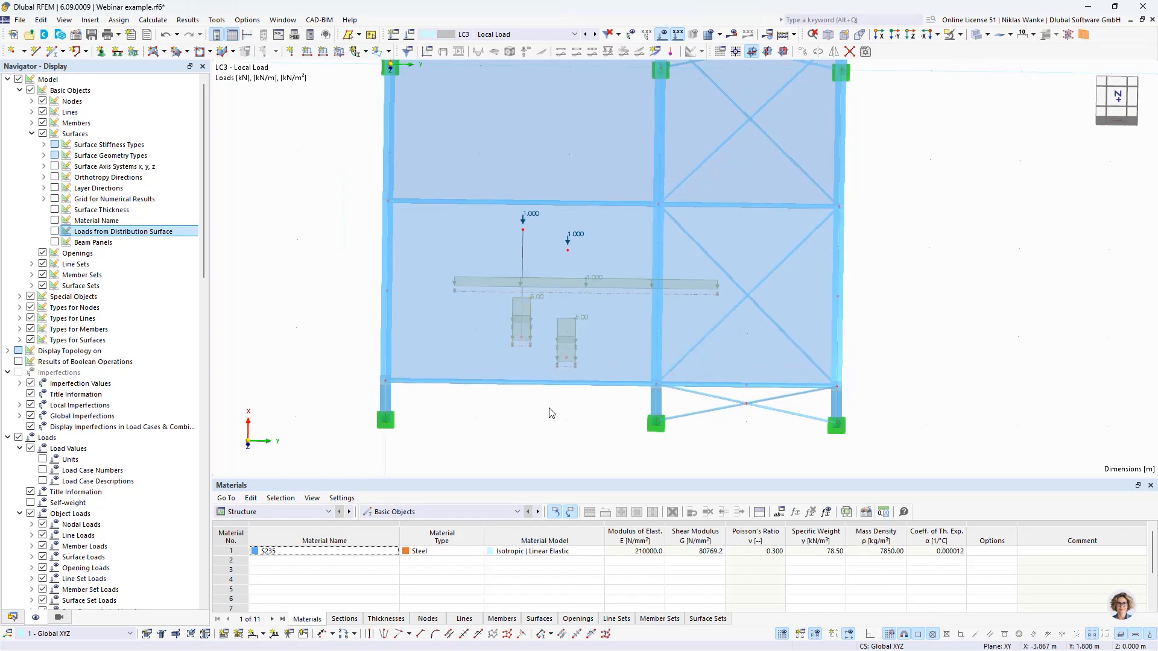
{"action": "middle_click_drag", "start_coordinate": [548, 406], "coordinate": [476, 362]}
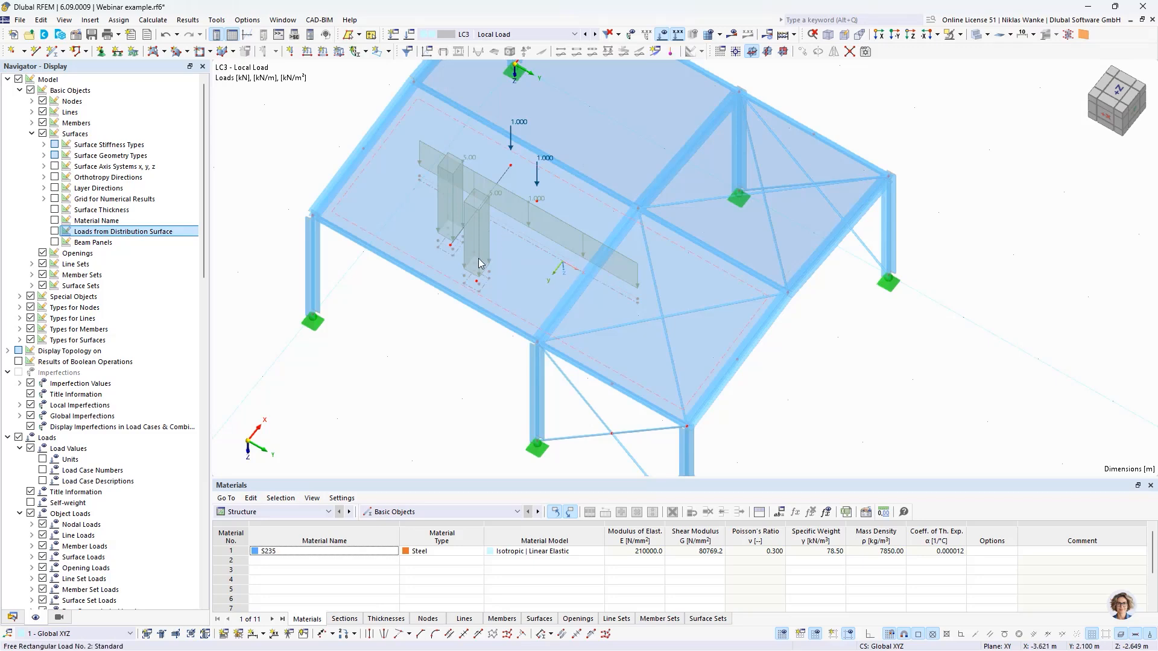
{"action": "middle_click_drag", "start_coordinate": [413, 305], "coordinate": [499, 339]}
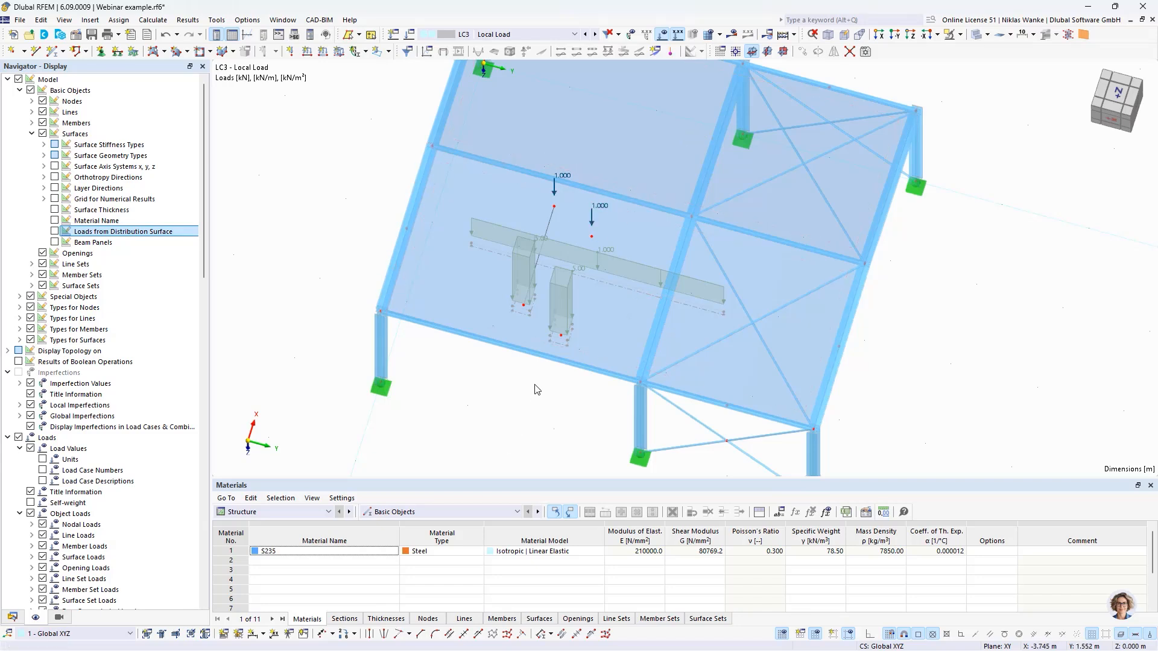
{"action": "scroll", "coordinate": [531, 339], "scroll_direction": "up", "scroll_amount": 1}
{"action": "middle_click_drag", "start_coordinate": [486, 367], "coordinate": [501, 391]}
{"action": "scroll", "coordinate": [547, 261], "scroll_direction": "up", "scroll_amount": 1}
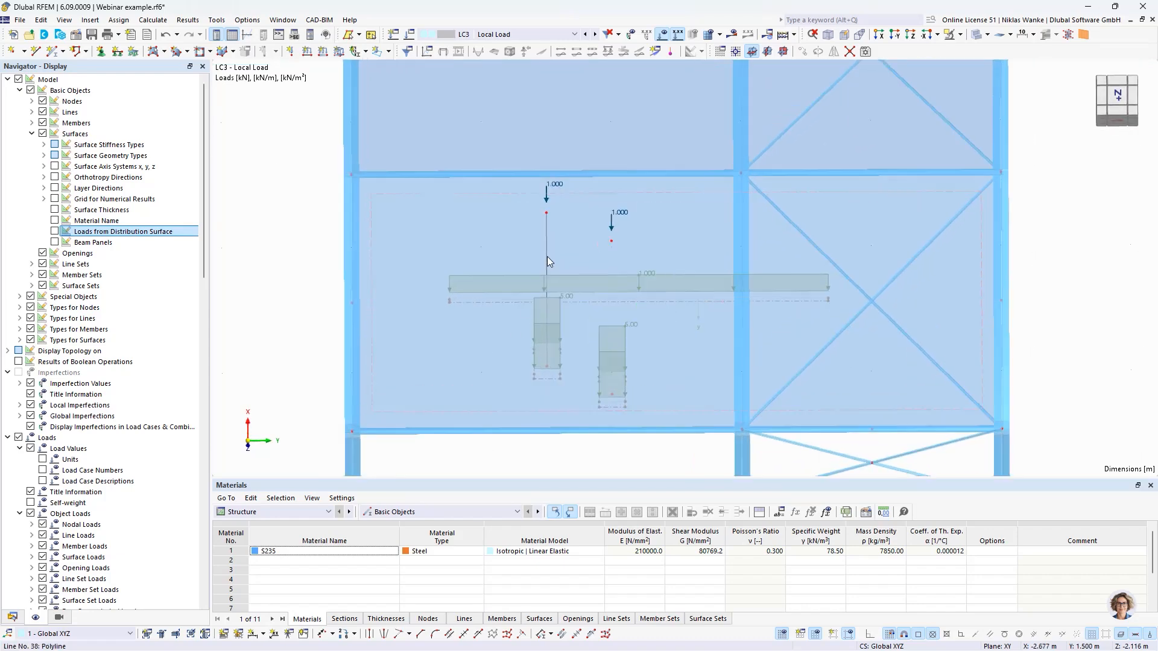
{"action": "scroll", "coordinate": [555, 241], "scroll_direction": "up", "scroll_amount": 2}
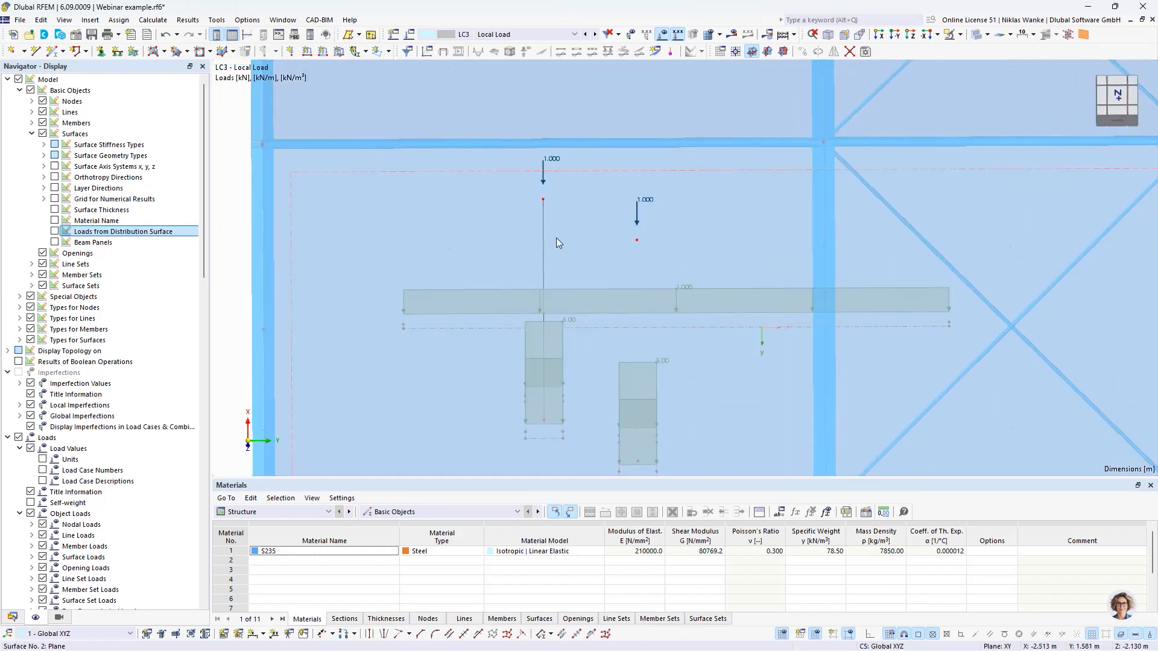
{"action": "left_click", "coordinate": [636, 232]}
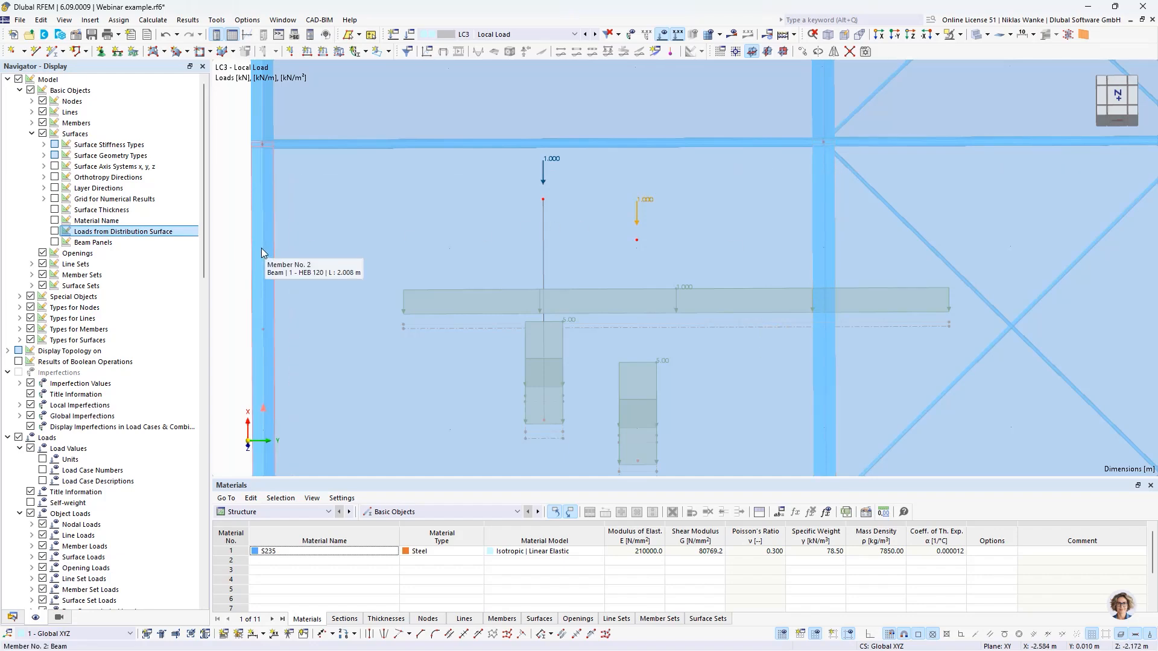
Show the loads from distribution surface and examine how the local loads are passed to the members around surface No. 2.
{"action": "left_click", "coordinate": [54, 232]}
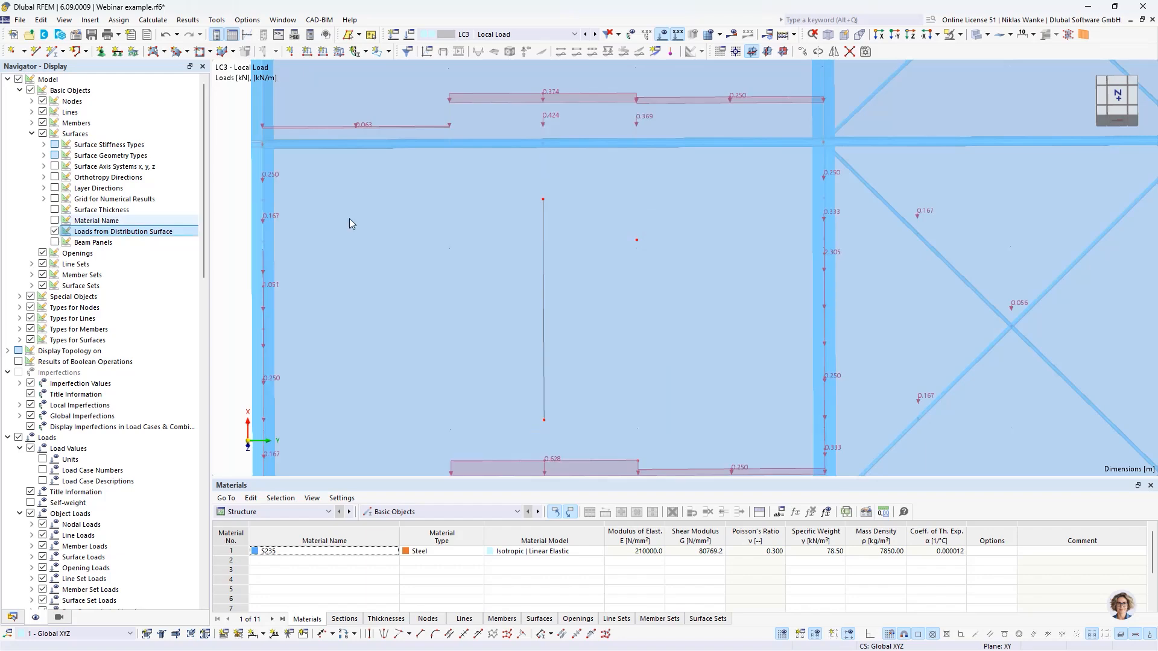
{"action": "middle_click_drag", "start_coordinate": [702, 342], "coordinate": [698, 307]}
{"action": "scroll", "coordinate": [702, 305], "scroll_direction": "down", "scroll_amount": 1}
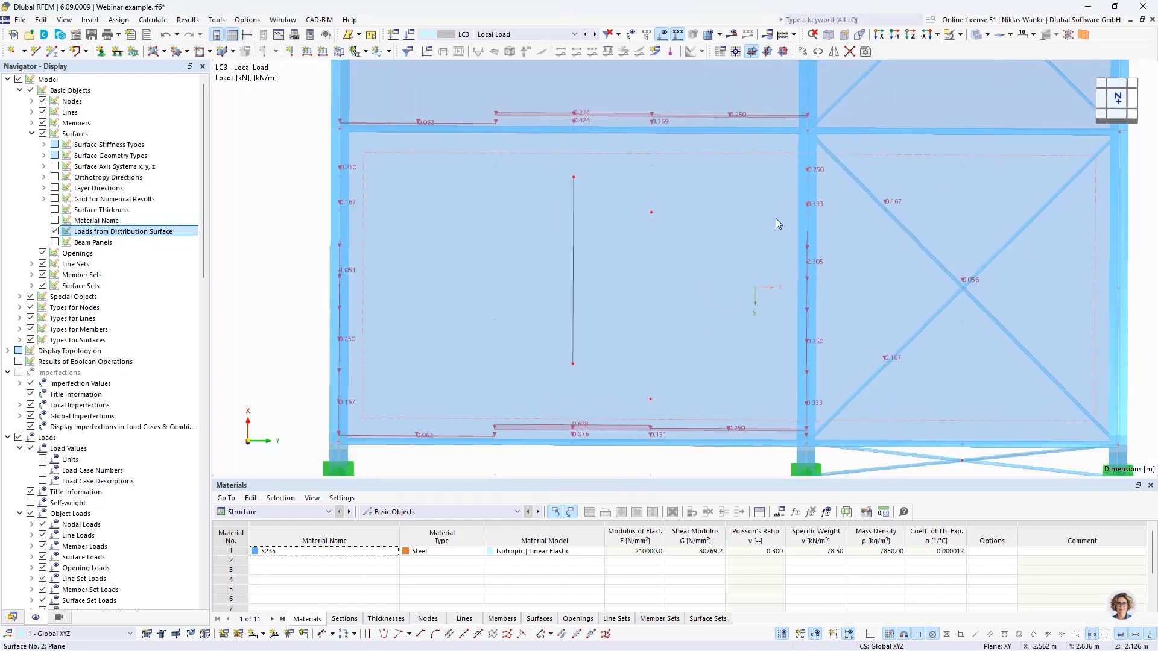
{"action": "scroll", "coordinate": [664, 217], "scroll_direction": "up", "scroll_amount": 1}
{"action": "middle_click_drag", "start_coordinate": [545, 254], "coordinate": [634, 284]}
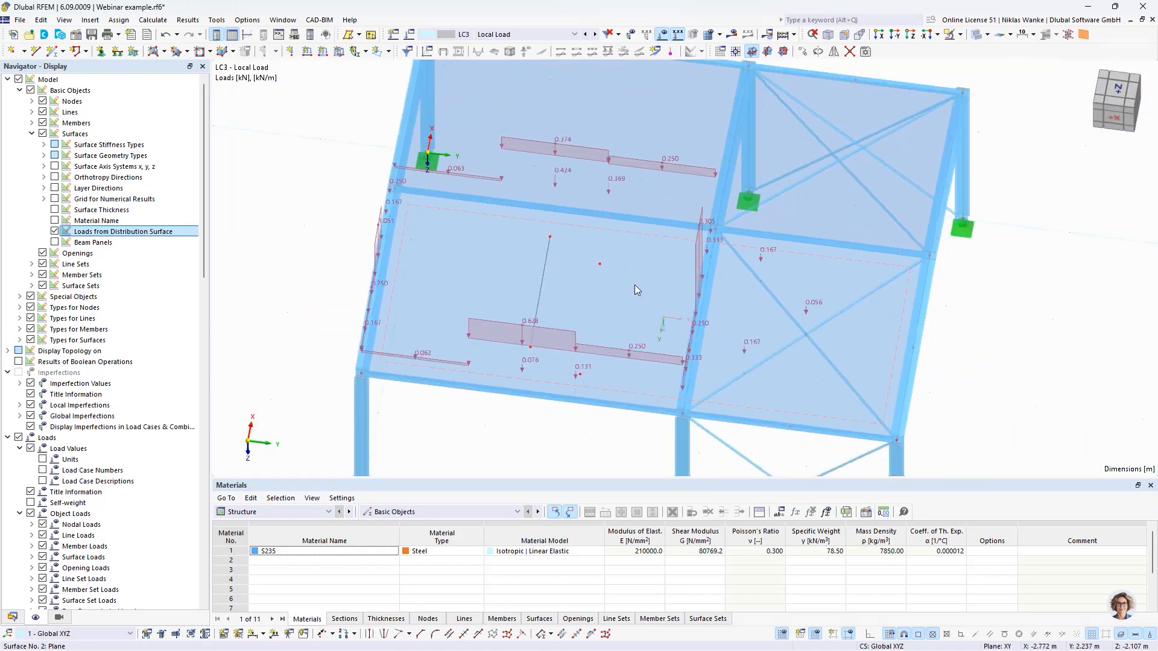
Set the load transfer direction of surface No. 2 to x | Stripes and accept the change.
{"action": "double_click", "coordinate": [621, 294]}
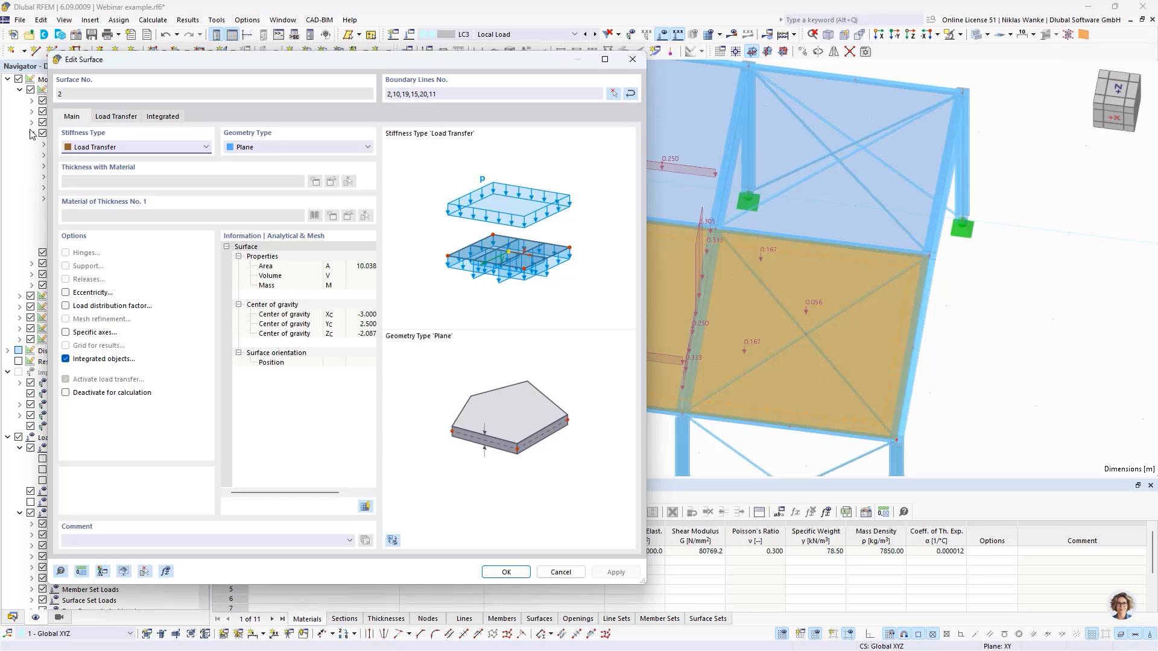
{"action": "left_click", "coordinate": [138, 116]}
{"action": "left_click", "coordinate": [97, 162]}
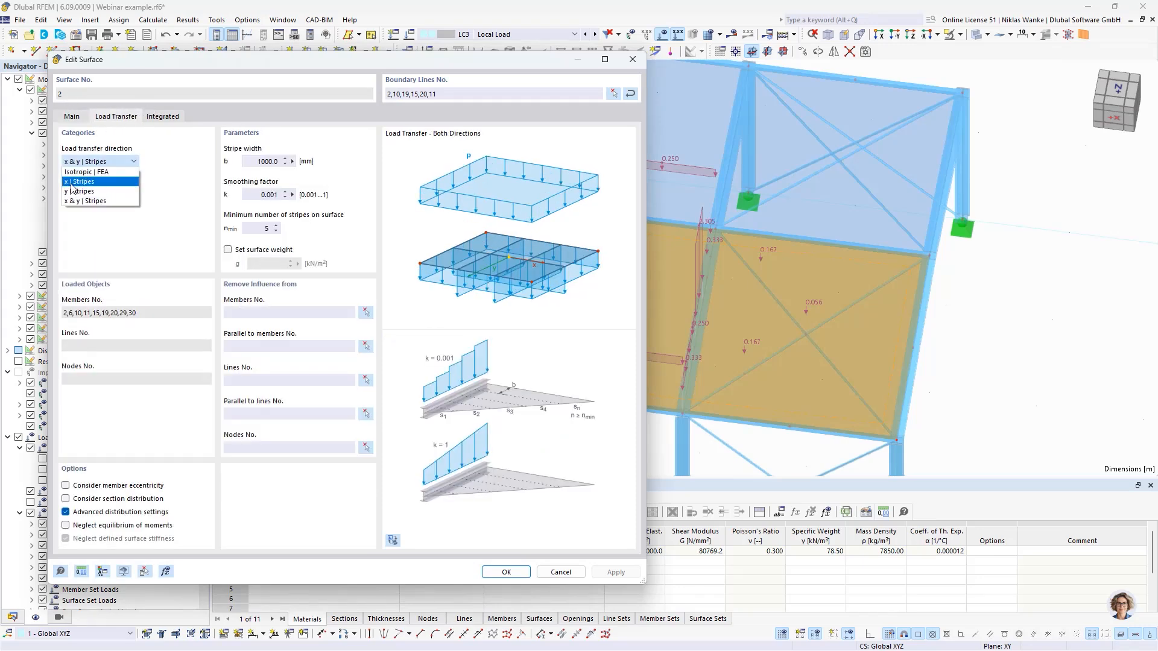
{"action": "left_click", "coordinate": [72, 182]}
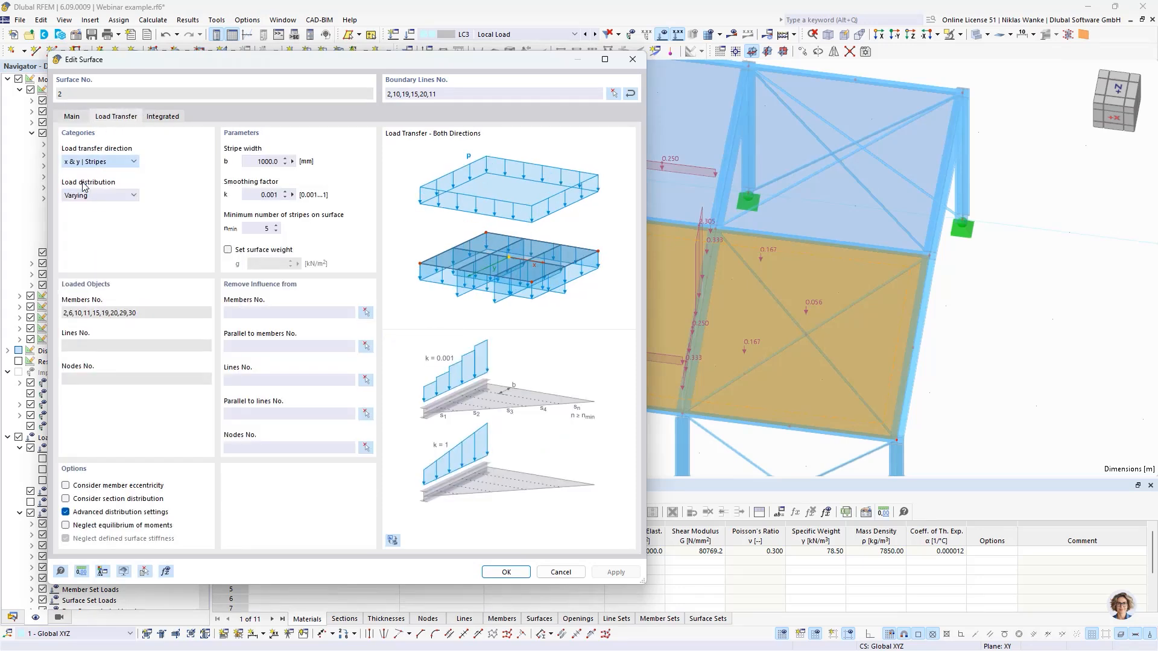
{"action": "left_click", "coordinate": [505, 572]}
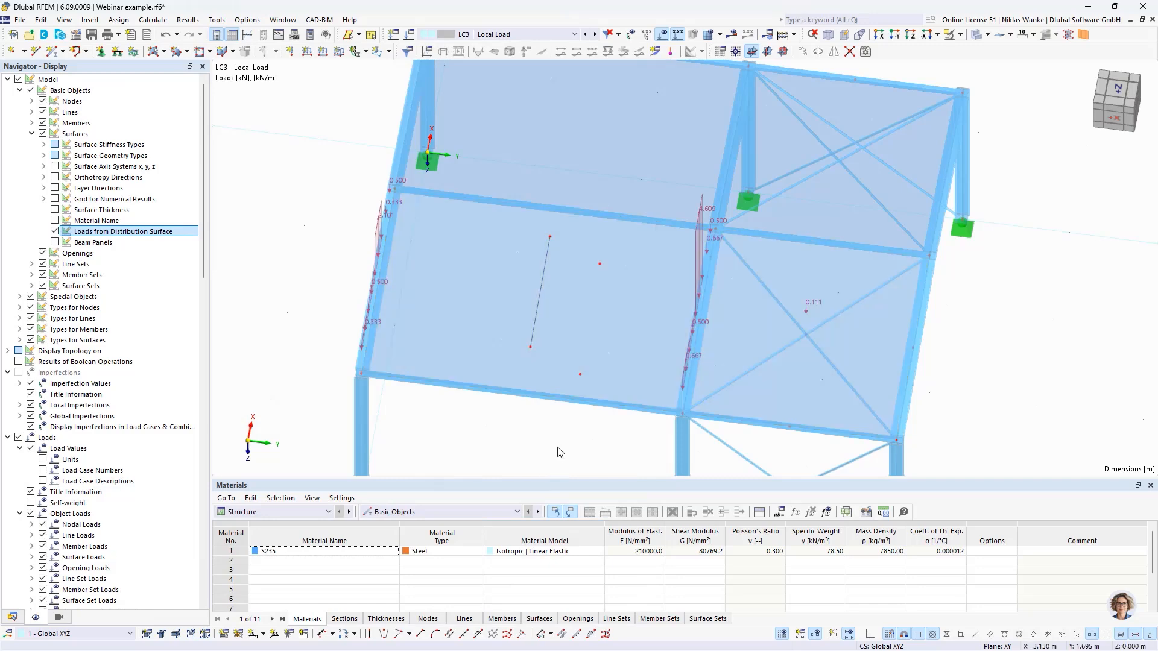
Inspect the member loads produced by the x-direction transfer in a near-plan view, and hide the loads from distribution surface again.
{"action": "middle_click_drag", "start_coordinate": [561, 256], "coordinate": [577, 300]}
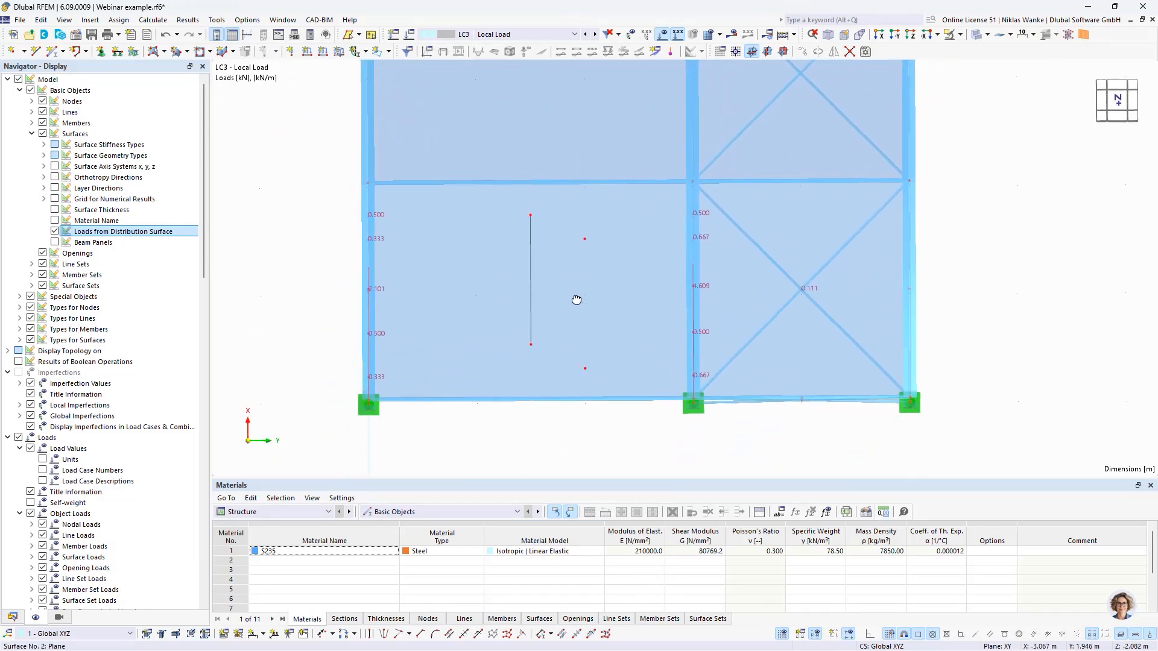
{"action": "scroll", "coordinate": [576, 245], "scroll_direction": "up", "scroll_amount": 3}
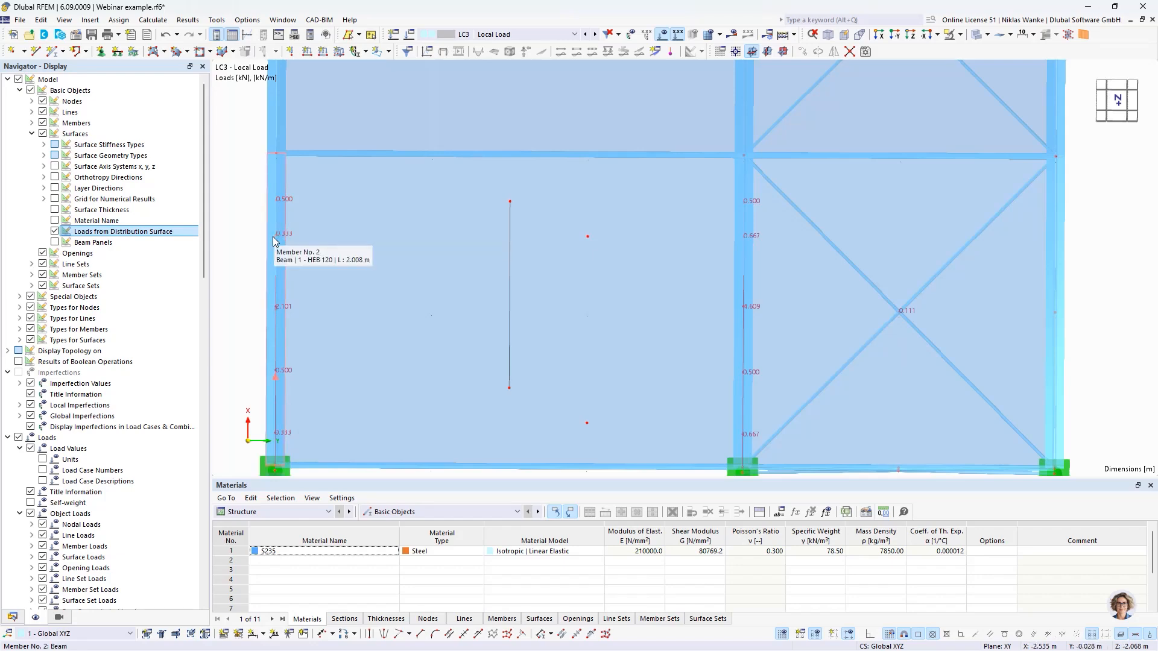
{"action": "middle_click_drag", "start_coordinate": [244, 244], "coordinate": [442, 334]}
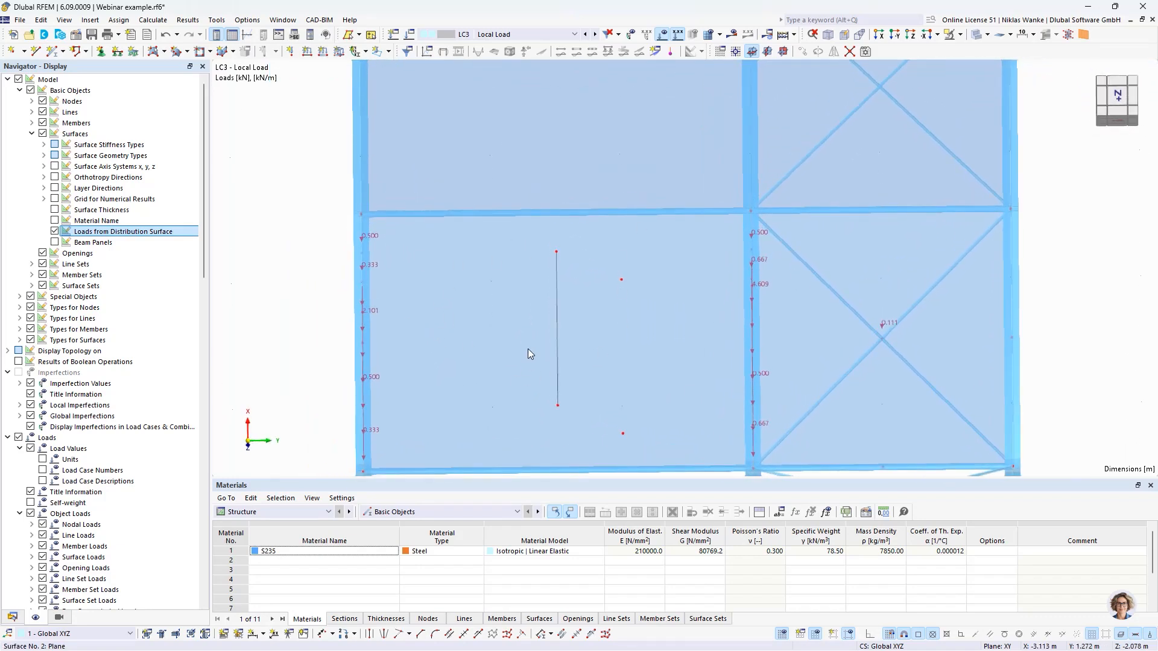
{"action": "middle_click_drag", "start_coordinate": [528, 354], "coordinate": [557, 330]}
{"action": "left_click", "coordinate": [55, 232]}
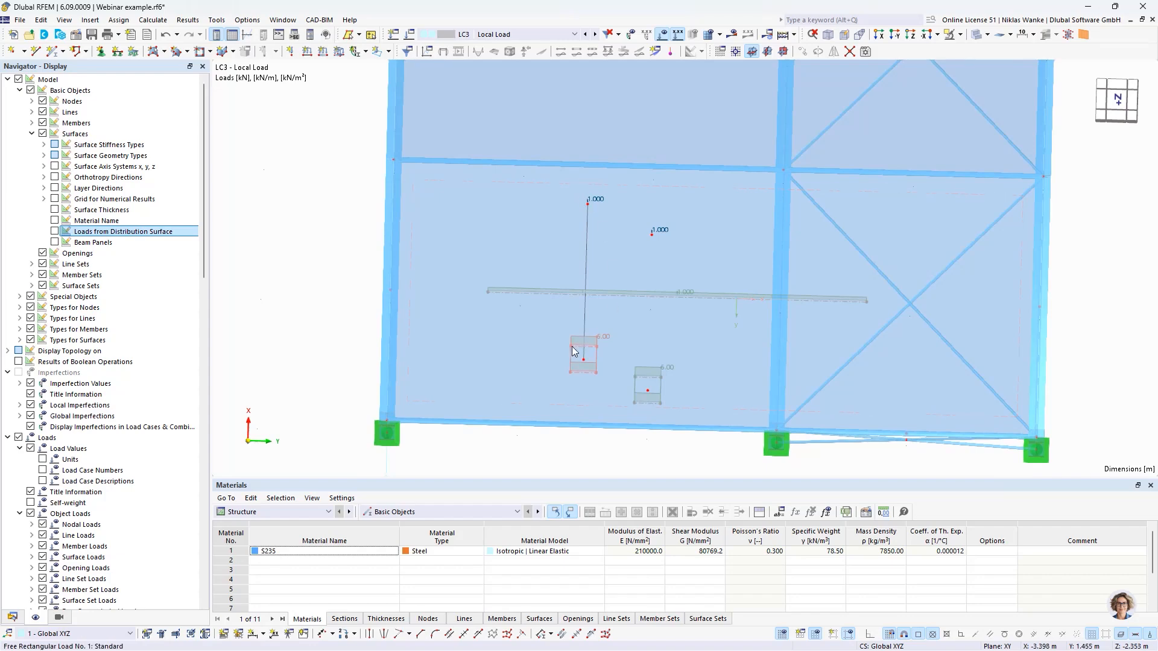
Enable Neglect equilibrium of moments in the load transfer settings of surface No. 2 and accept the change.
{"action": "double_click", "coordinate": [506, 331]}
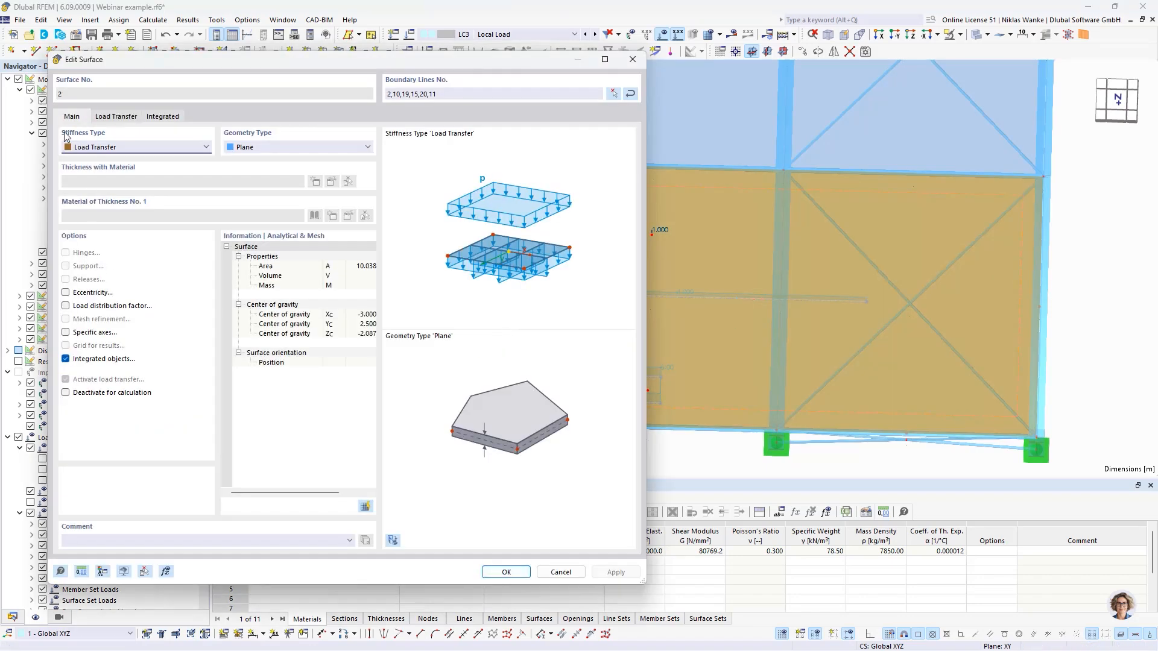
{"action": "left_click", "coordinate": [118, 116]}
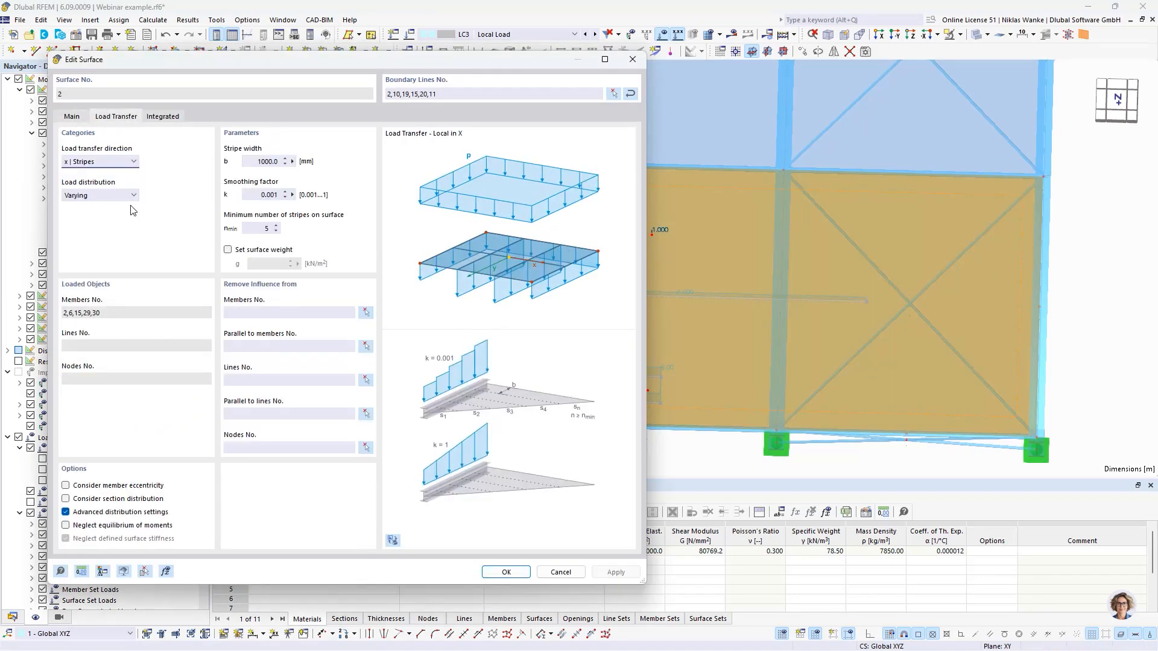
{"action": "left_click", "coordinate": [66, 526]}
{"action": "left_click", "coordinate": [506, 572]}
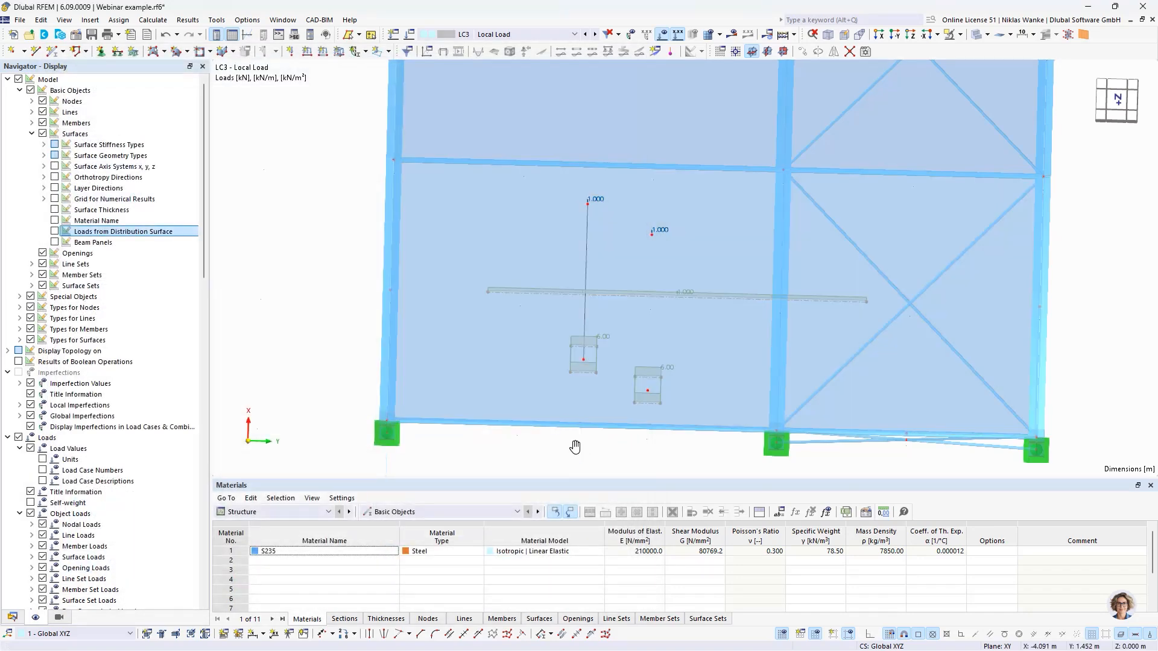
{"action": "mouse_move", "coordinate": [575, 447]}
{"action": "middle_mouse_down"}
{"action": "mouse_move", "coordinate": [569, 419]}
{"action": "mouse_move", "coordinate": [569, 433]}
{"action": "middle_mouse_up"}
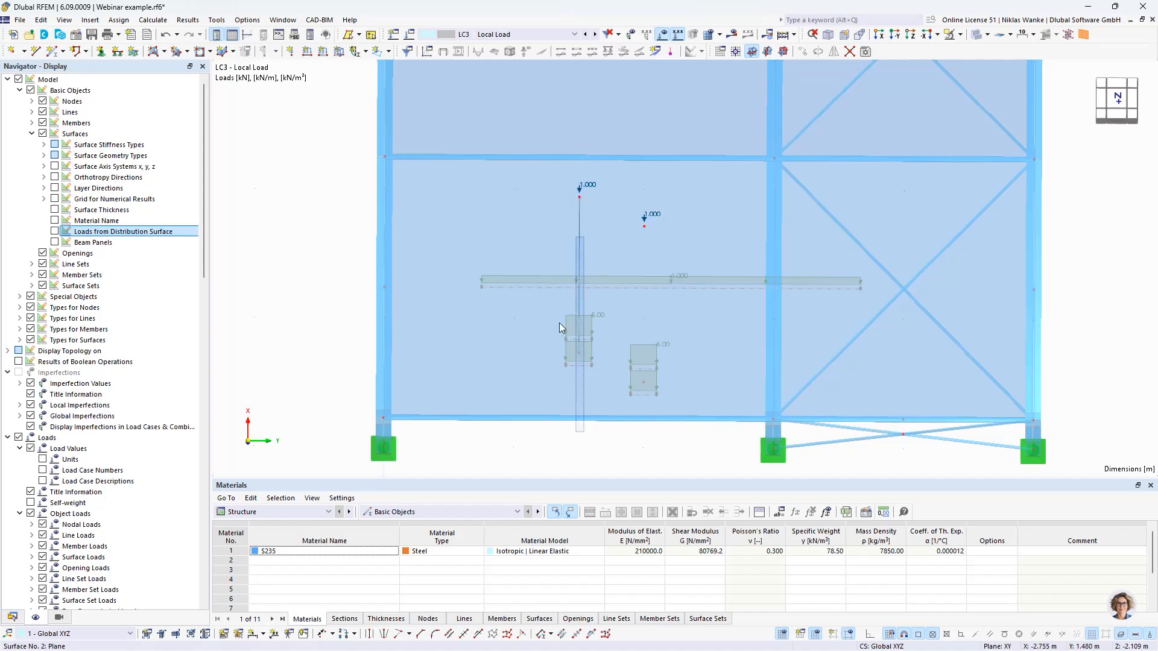
{"action": "left_click_drag", "start_coordinate": [584, 432], "coordinate": [655, 450]}
{"action": "scroll", "coordinate": [625, 446], "scroll_direction": "up", "scroll_amount": 1}
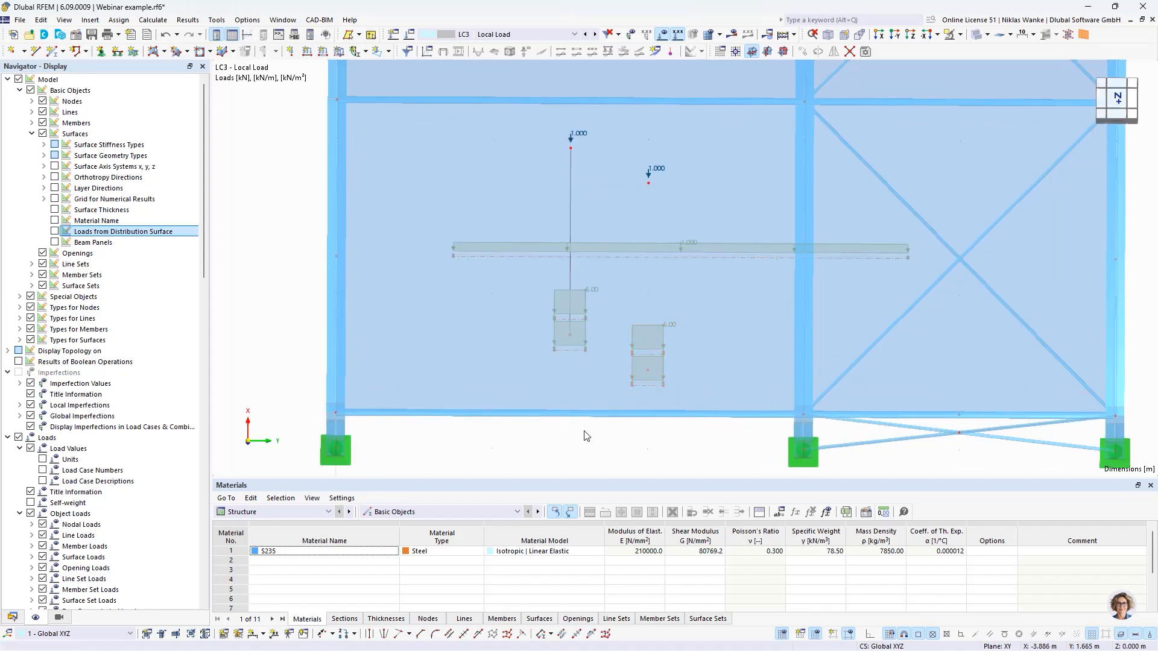
Show the loads from distribution surface, examine the varying member load on the middle rafter beside surface No. 2, and hide them again.
{"action": "left_click_drag", "start_coordinate": [569, 437], "coordinate": [605, 435]}
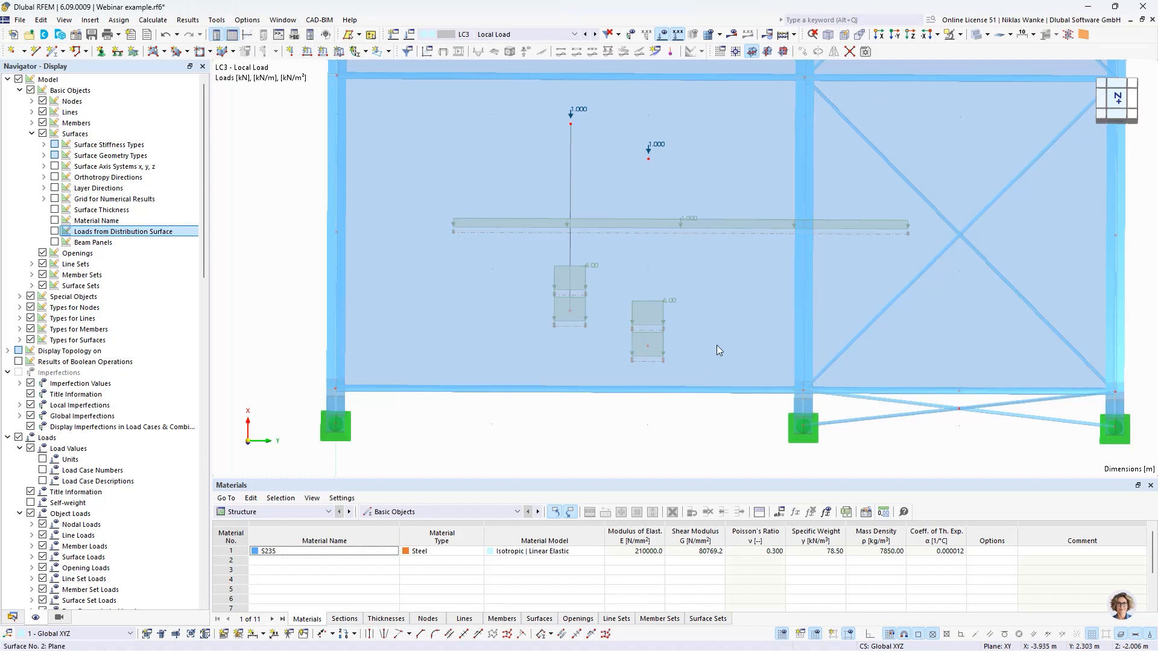
{"action": "middle_click_drag", "start_coordinate": [644, 426], "coordinate": [641, 435]}
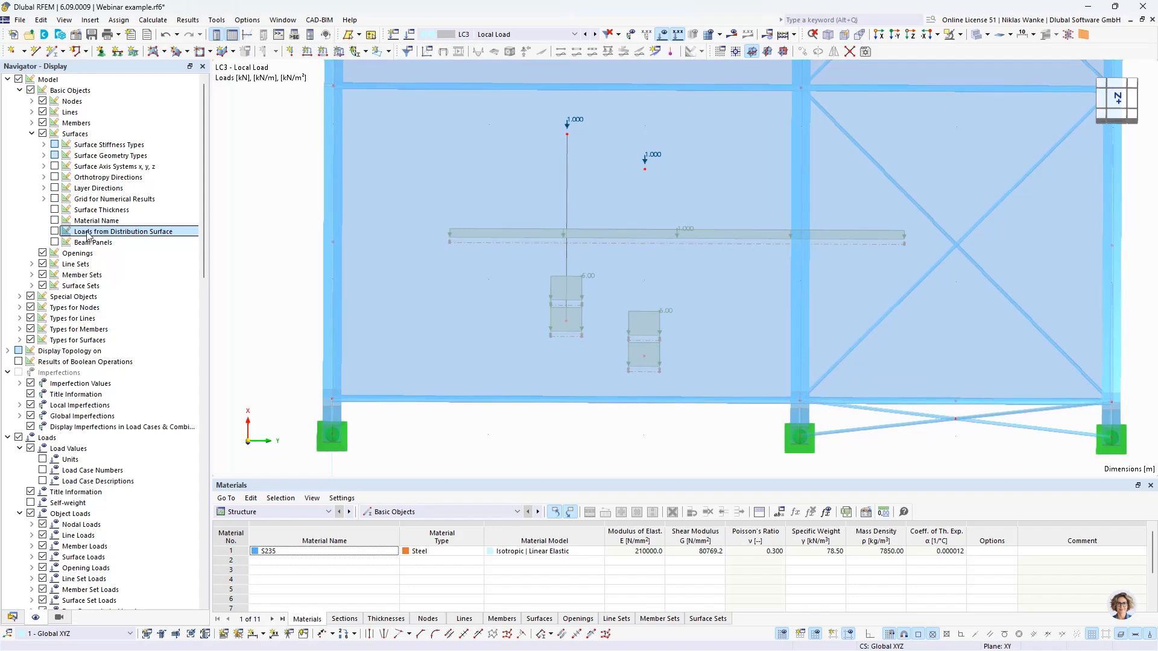
{"action": "left_click", "coordinate": [55, 231]}
{"action": "middle_click_drag", "start_coordinate": [683, 415], "coordinate": [671, 387]}
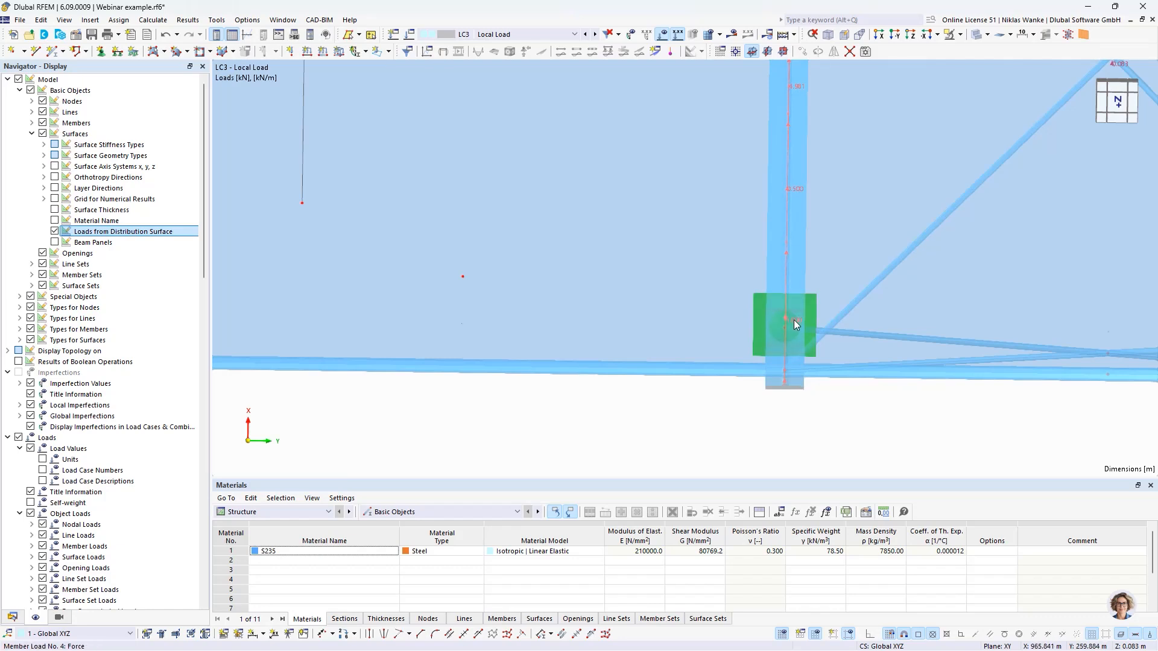
{"action": "scroll", "coordinate": [790, 320], "scroll_direction": "down", "scroll_amount": 4}
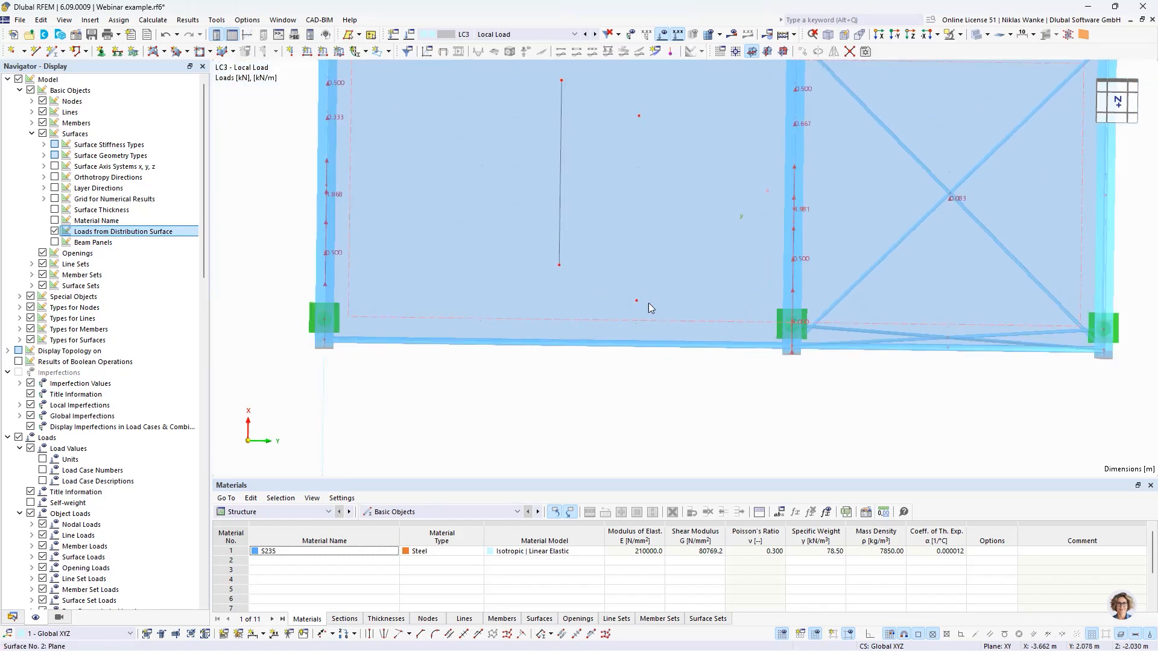
{"action": "middle_click_drag", "start_coordinate": [576, 316], "coordinate": [606, 321]}
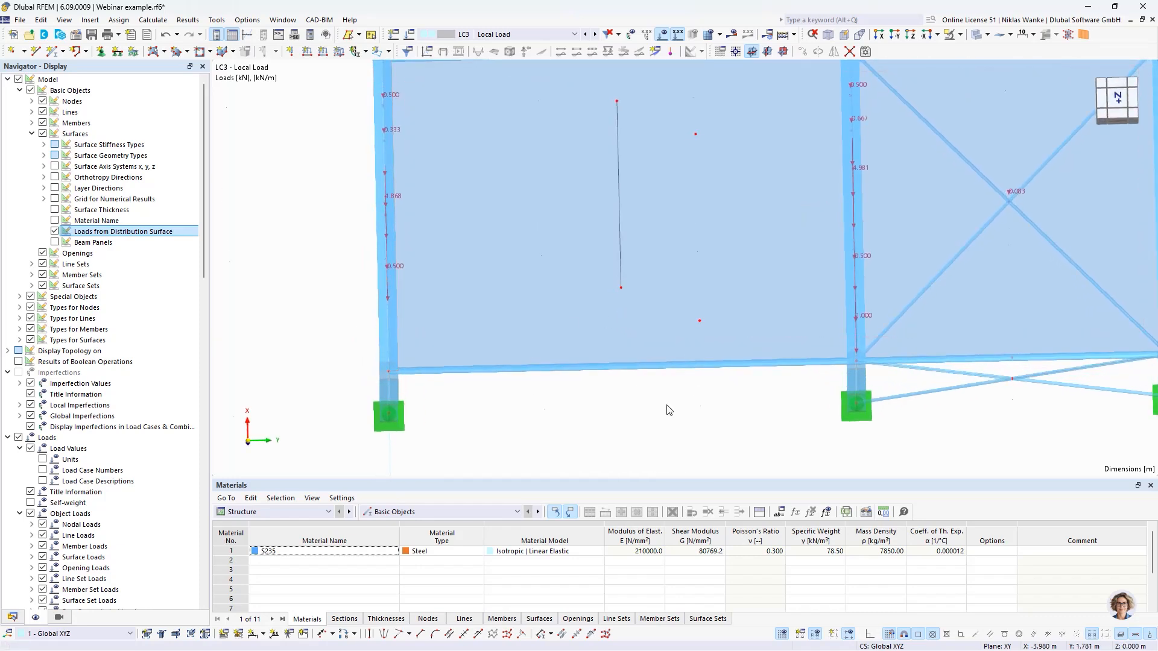
{"action": "middle_click_drag", "start_coordinate": [667, 406], "coordinate": [640, 409]}
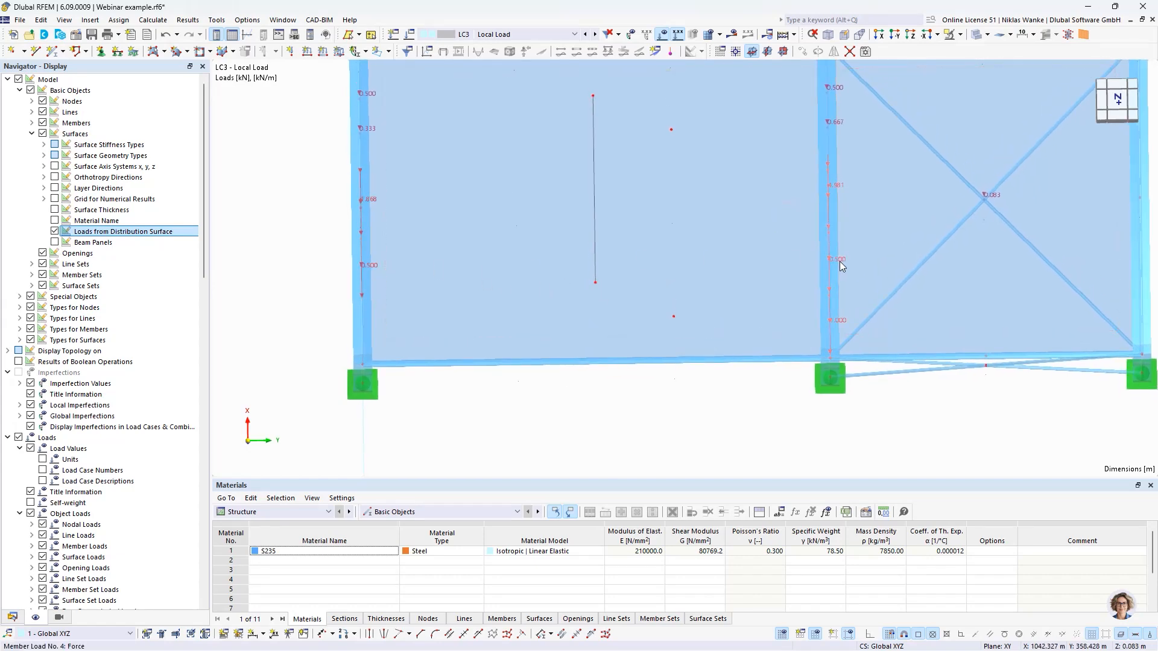
{"action": "mouse_move", "coordinate": [838, 267]}
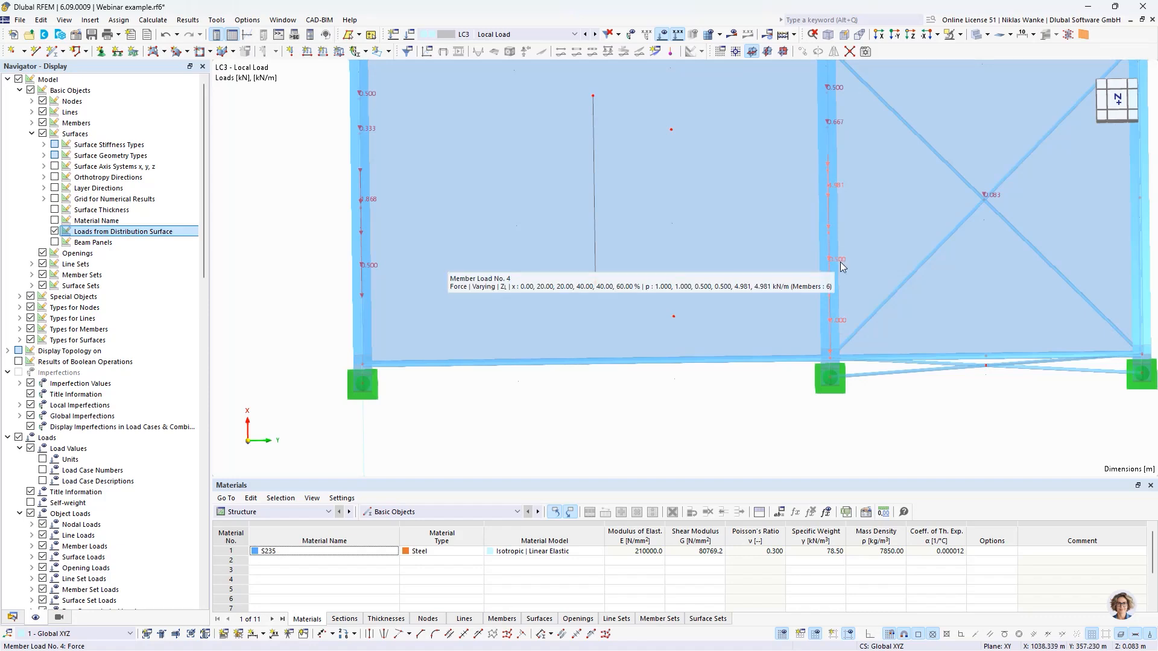
{"action": "middle_click_drag", "start_coordinate": [611, 382], "coordinate": [582, 415], "text": "ctrl"}
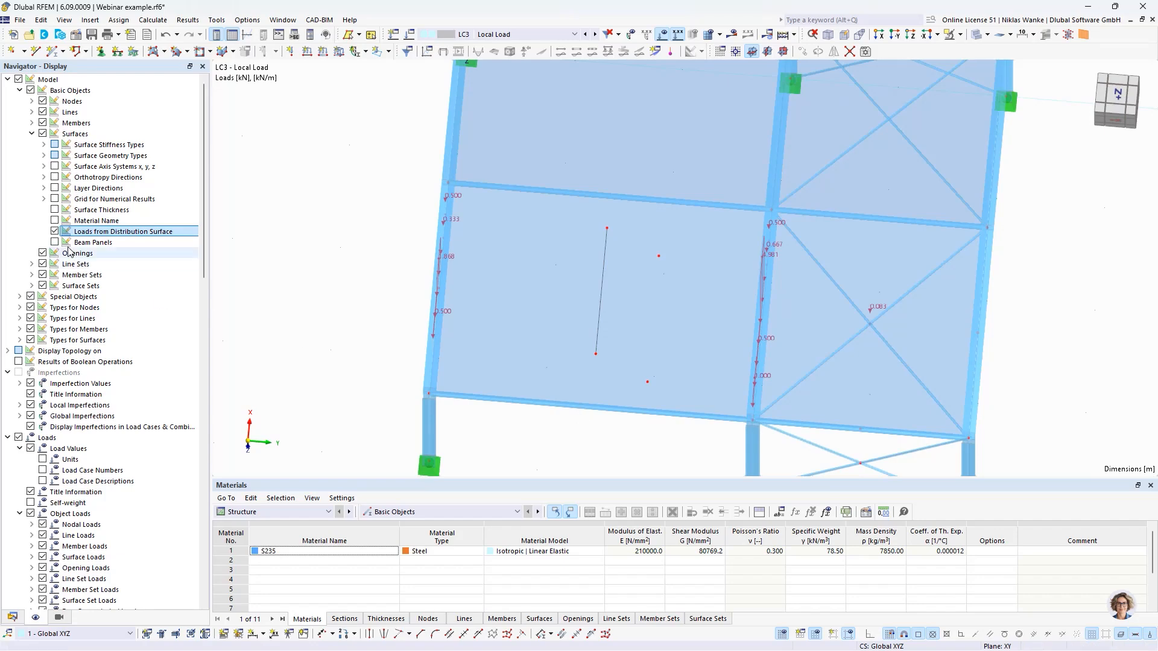
{"action": "left_click", "coordinate": [54, 232]}
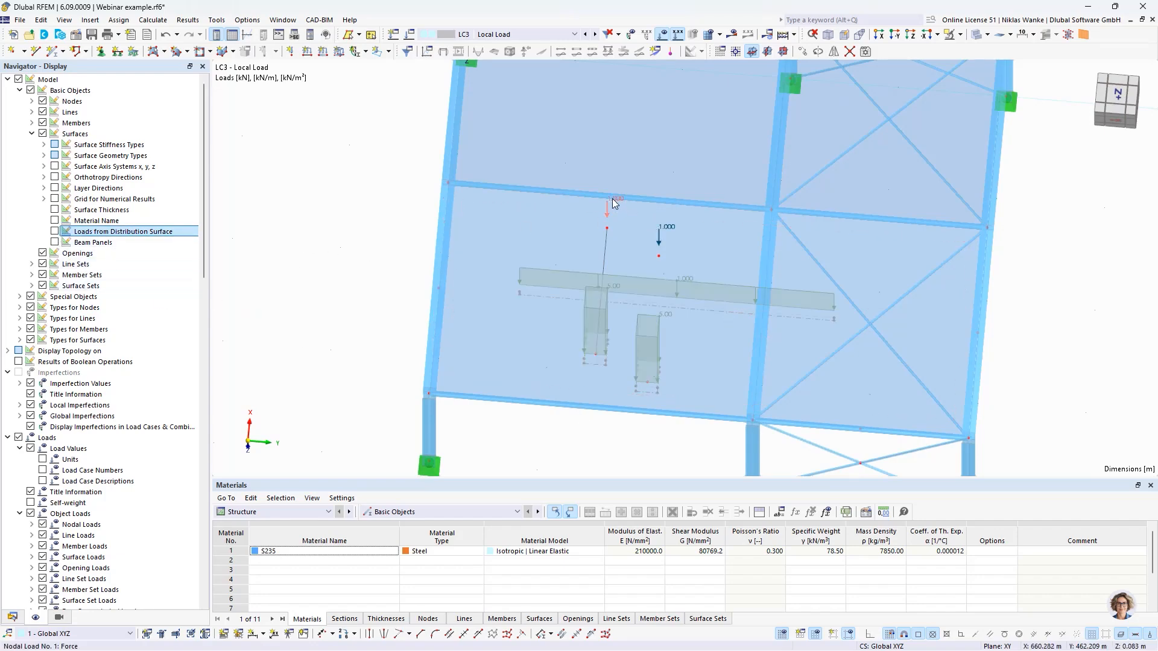
Check the settings of the second nodal load on surface No. 2 without changes and view the local loads in plan.
{"action": "double_click", "coordinate": [659, 237]}
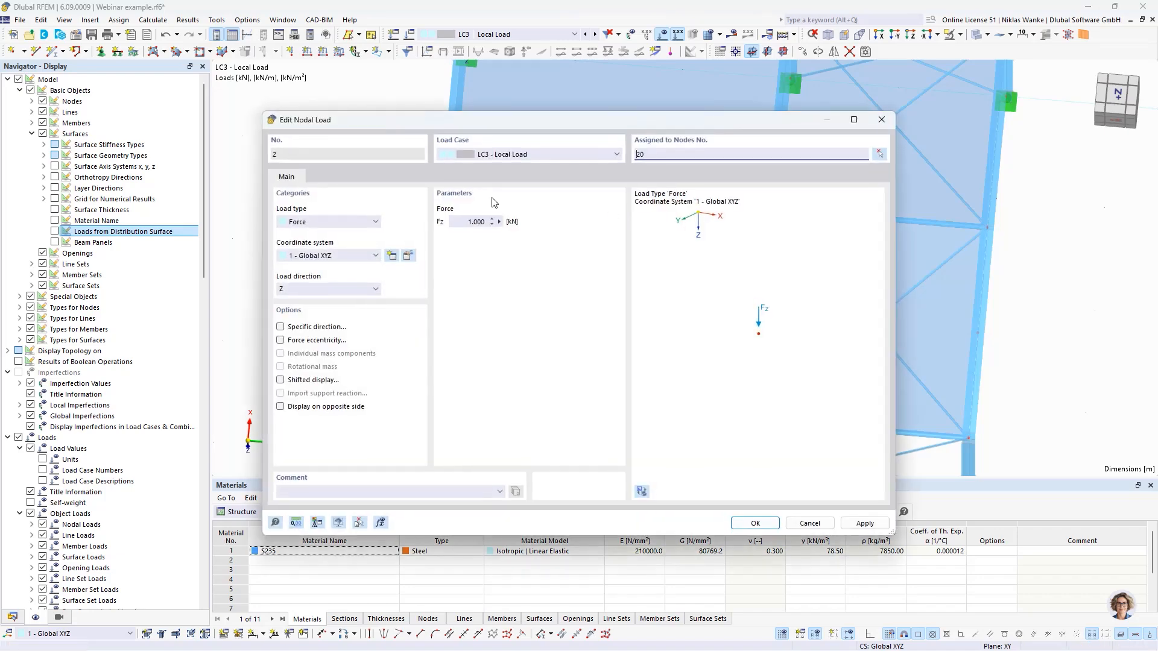
{"action": "left_click", "coordinate": [881, 119]}
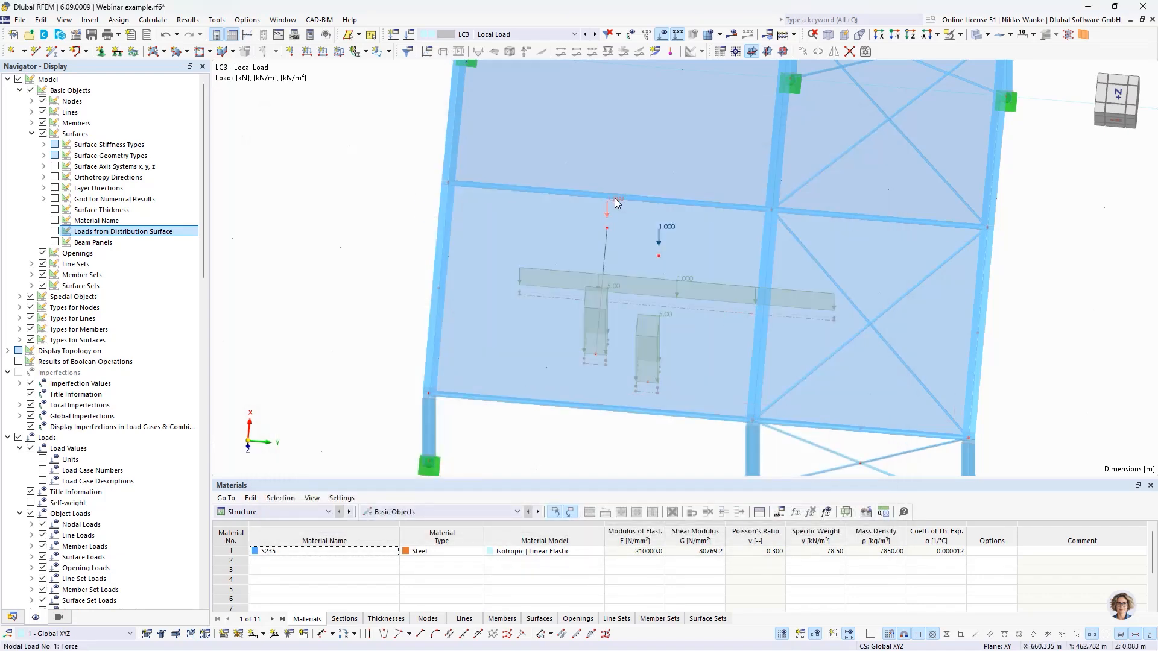
{"action": "scroll", "coordinate": [629, 244], "scroll_direction": "up", "scroll_amount": 1}
{"action": "middle_click_drag", "start_coordinate": [629, 244], "coordinate": [596, 232]}
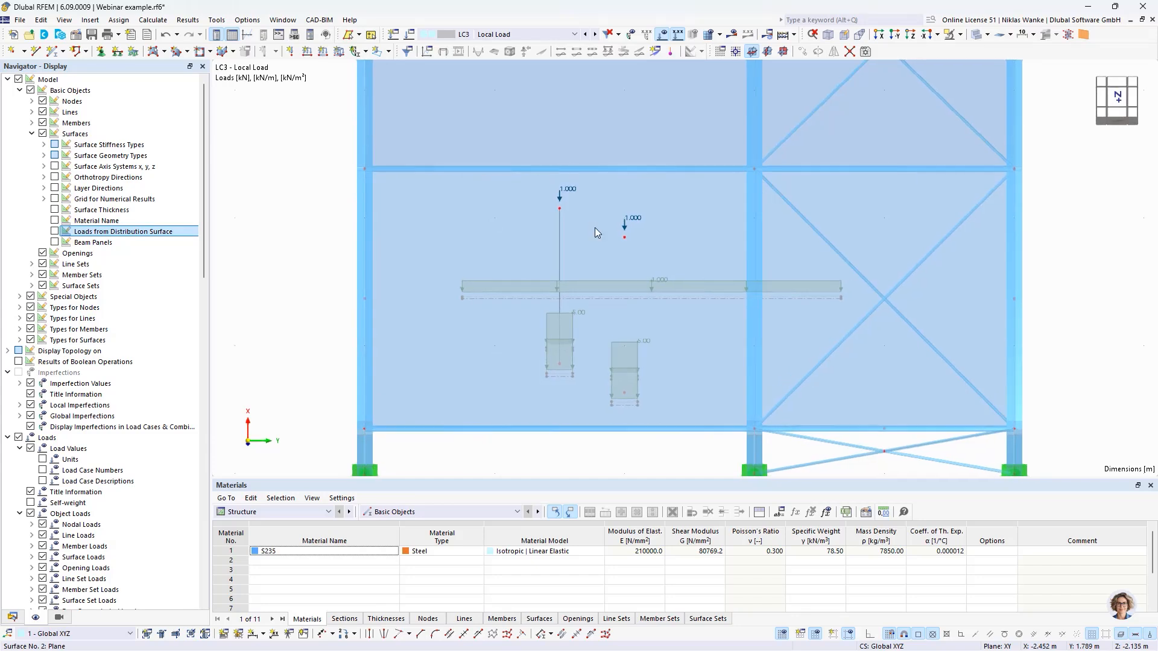
{"action": "scroll", "coordinate": [612, 232], "scroll_direction": "up", "scroll_amount": 1}
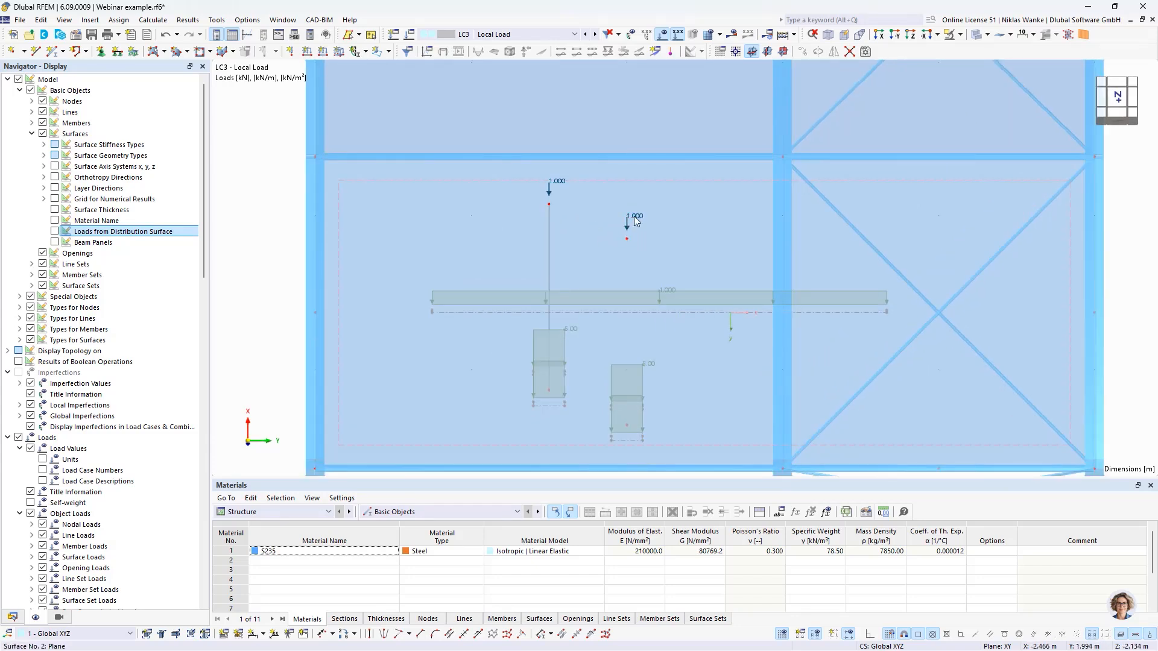
{"action": "left_click", "coordinate": [634, 227]}
Compare the transferred member loads with the applied local loads by showing and hiding the loads from distribution surface.
{"action": "left_click", "coordinate": [54, 231]}
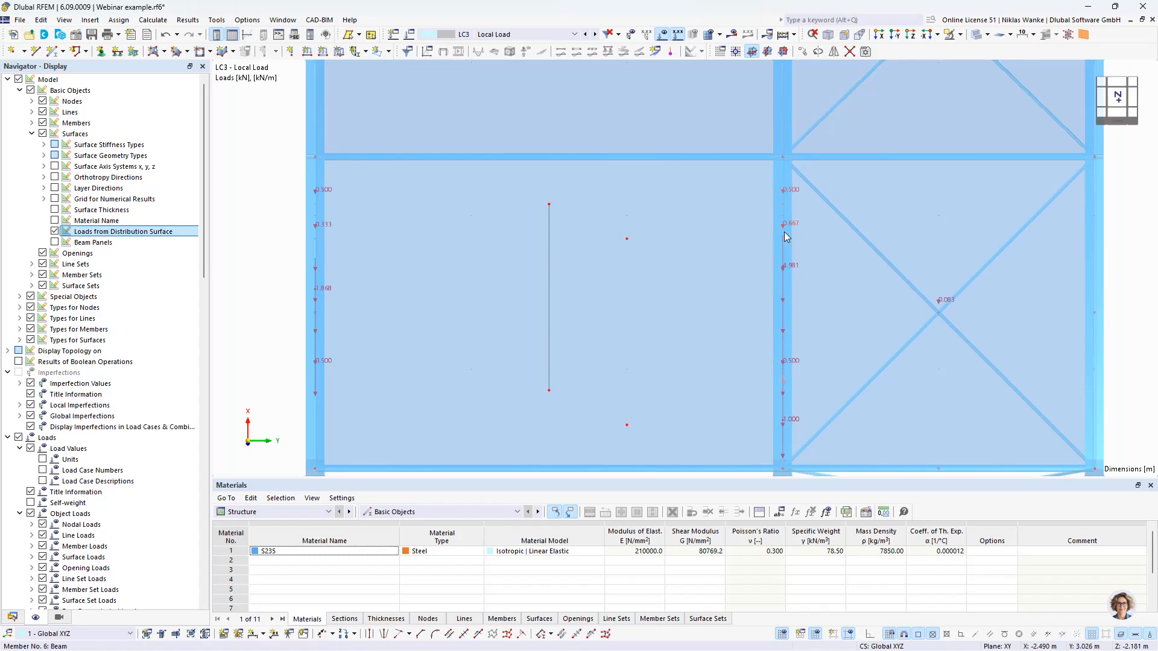
{"action": "scroll", "coordinate": [279, 251], "scroll_direction": "down", "scroll_amount": 2}
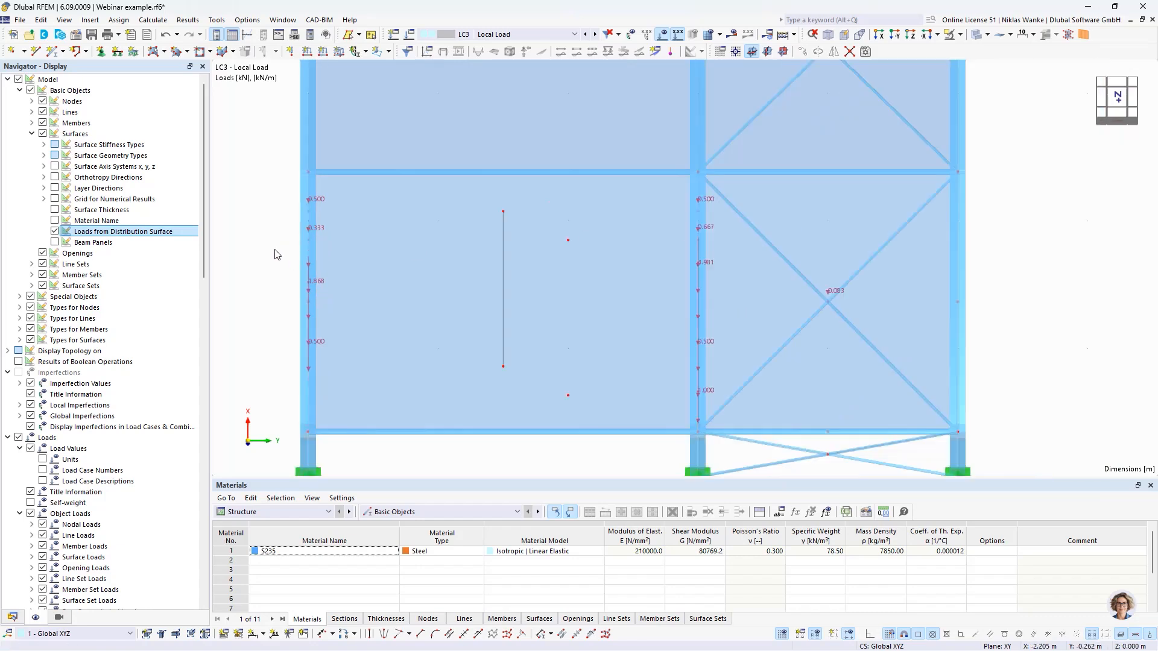
{"action": "middle_click_drag", "start_coordinate": [486, 416], "coordinate": [525, 338], "text": "ctrl"}
{"action": "left_click", "coordinate": [54, 231]}
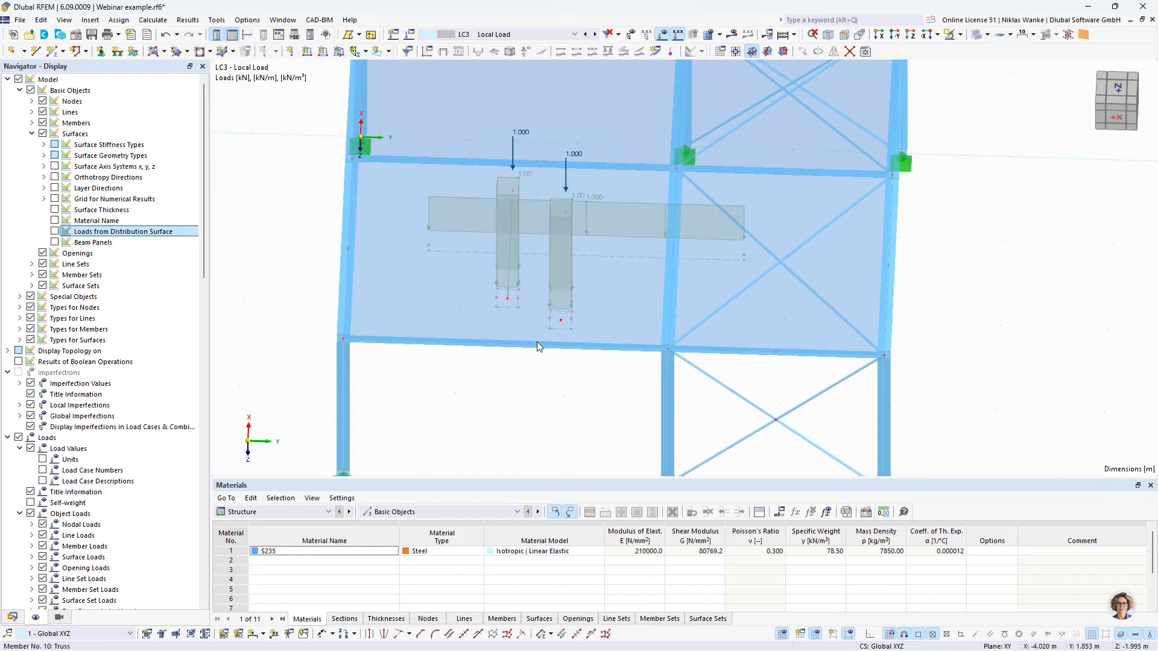
Switch to load case LC2 Trapezoidal Load, inspect the surface load in an isometric view, and show the loads from distribution surface.
{"action": "middle_click_drag", "start_coordinate": [537, 341], "coordinate": [523, 429], "text": "ctrl"}
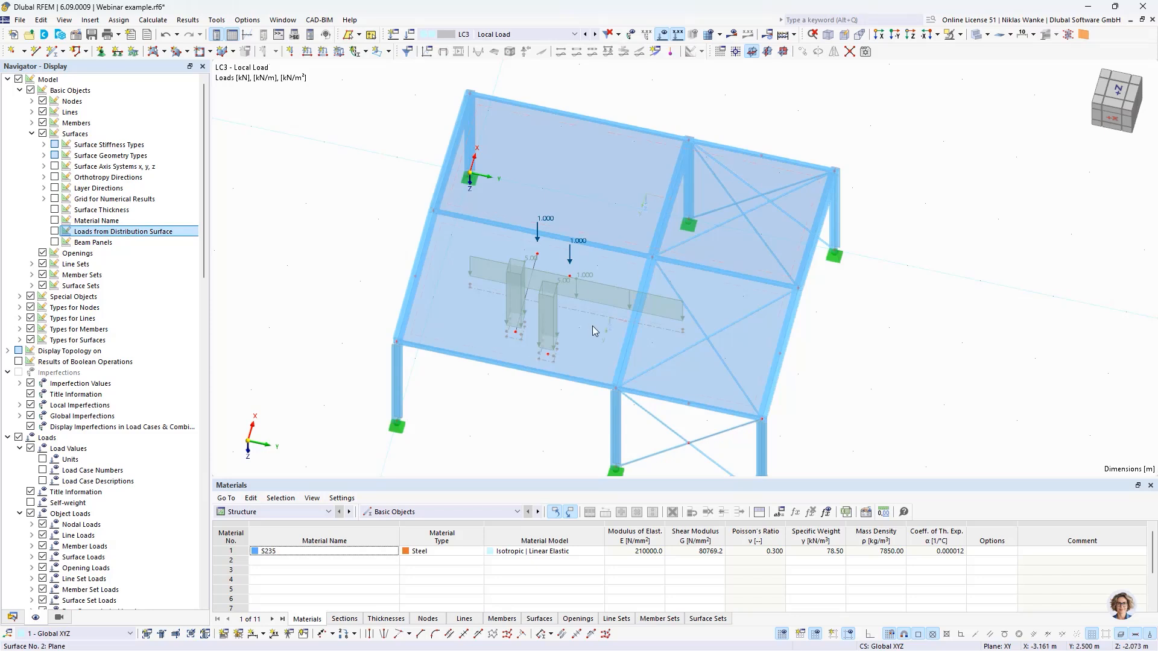
{"action": "left_click", "coordinate": [585, 35]}
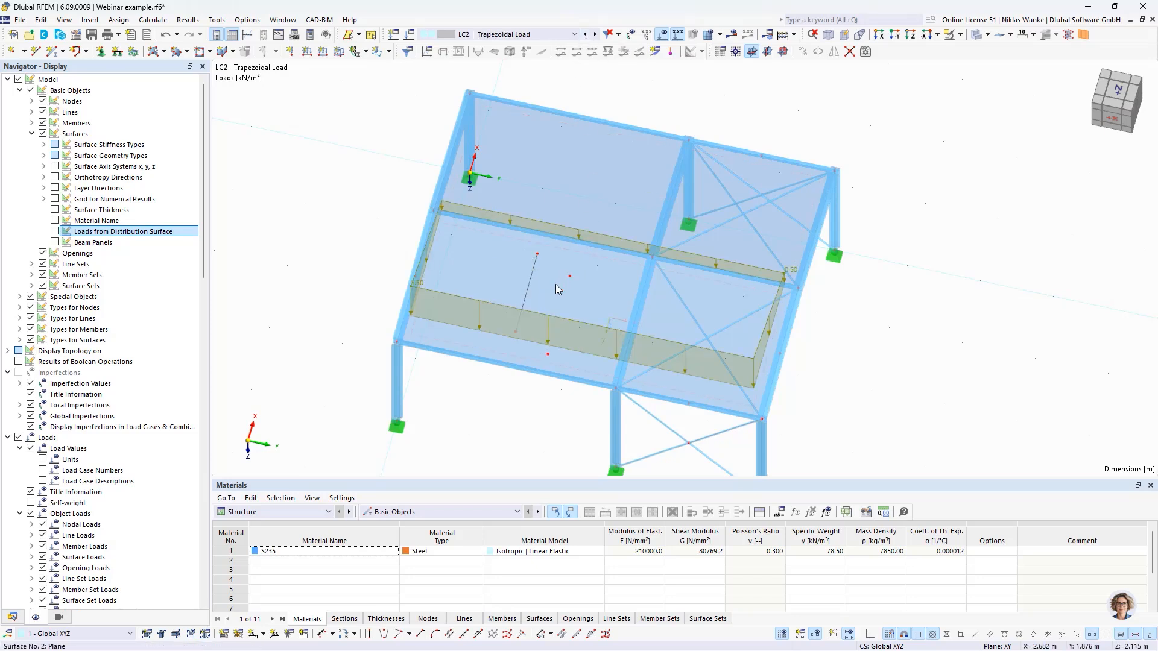
{"action": "middle_click_drag", "start_coordinate": [491, 409], "coordinate": [476, 362], "text": "ctrl"}
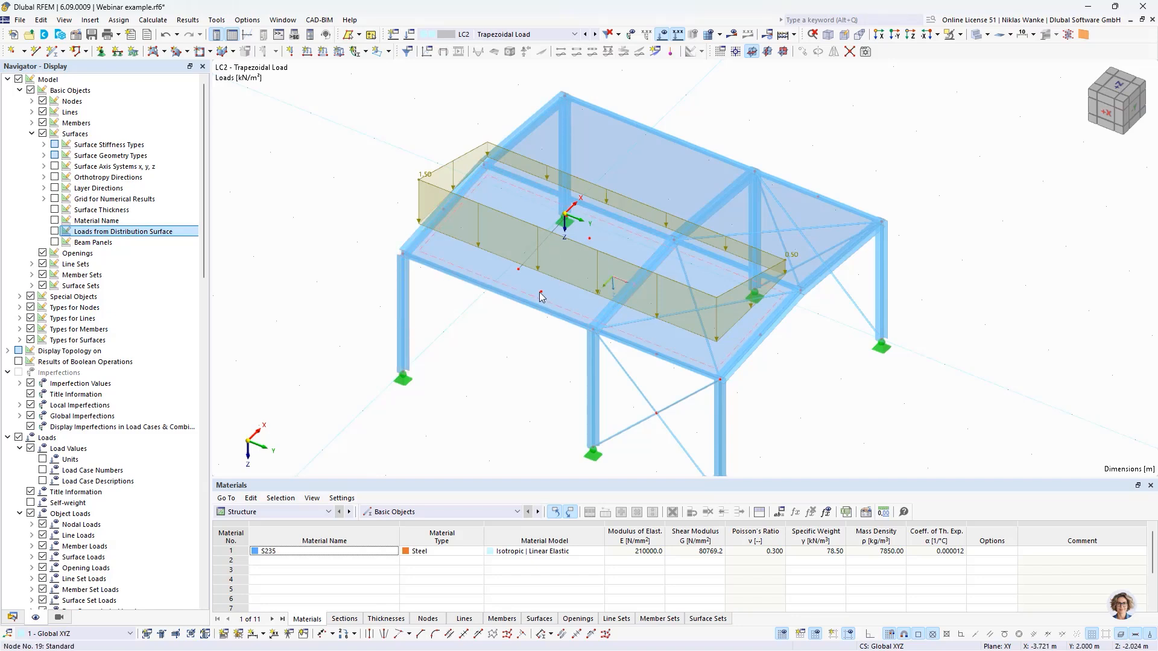
{"action": "scroll", "coordinate": [495, 332], "scroll_direction": "up", "scroll_amount": 1}
{"action": "middle_click_drag", "start_coordinate": [541, 331], "coordinate": [512, 345], "text": "ctrl"}
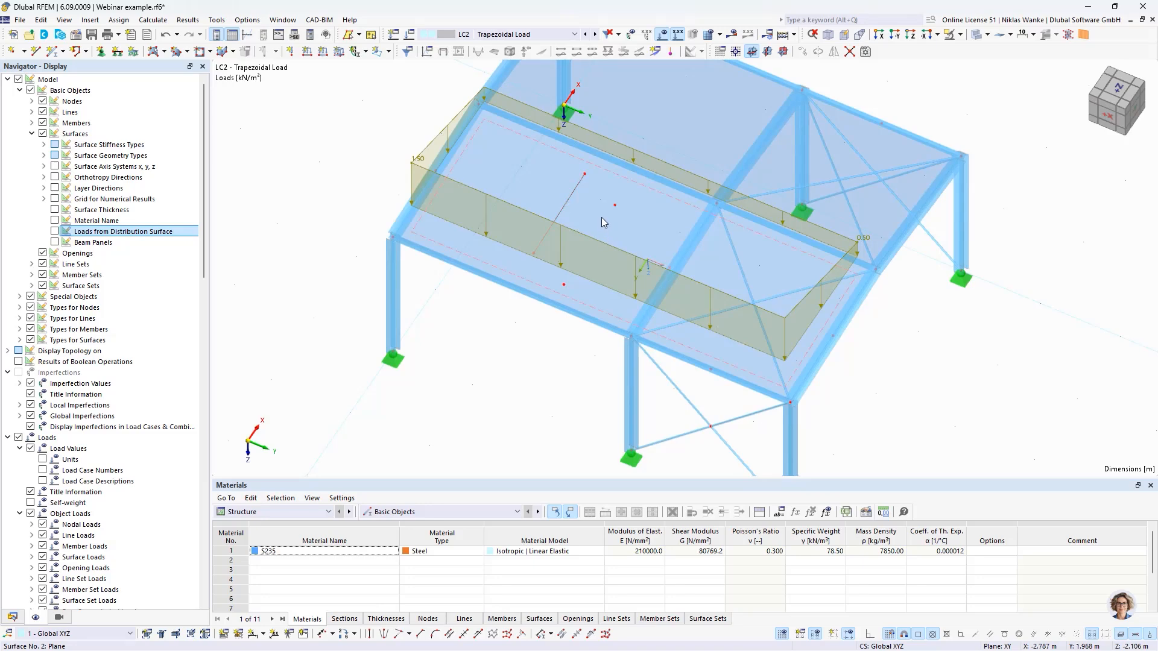
{"action": "key", "text": "space"}
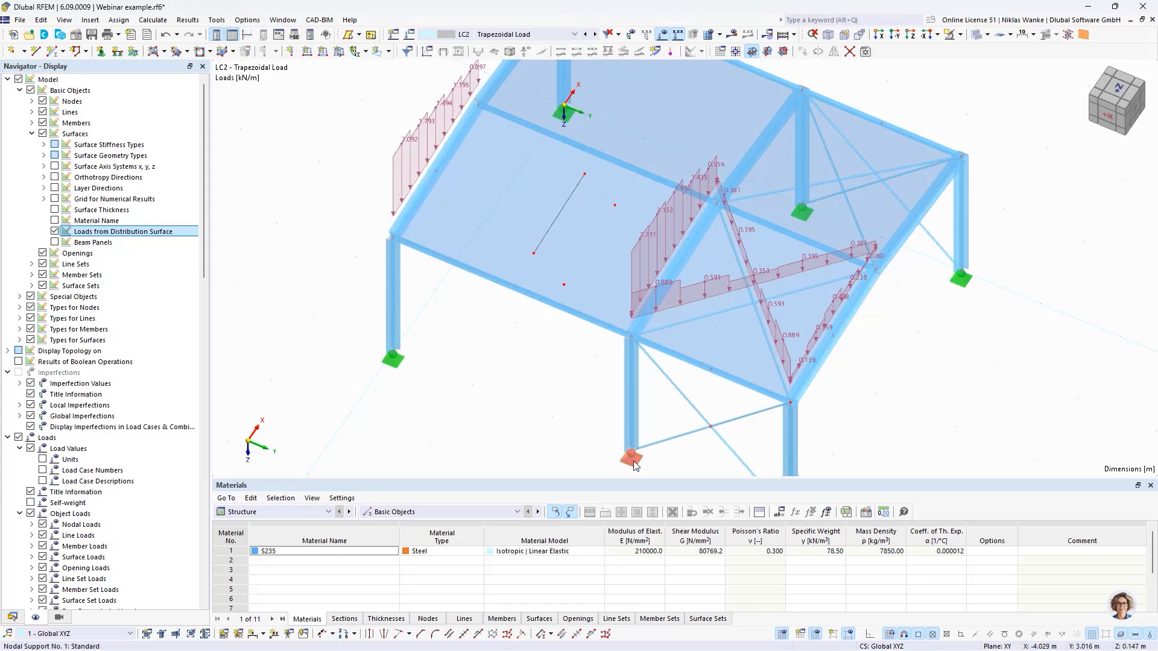
Copy the nodal support from the middle column base to the free node near the eave of surface No. 2, accepting the mesh deletion.
{"action": "left_click_drag", "start_coordinate": [635, 465], "coordinate": [565, 286]}
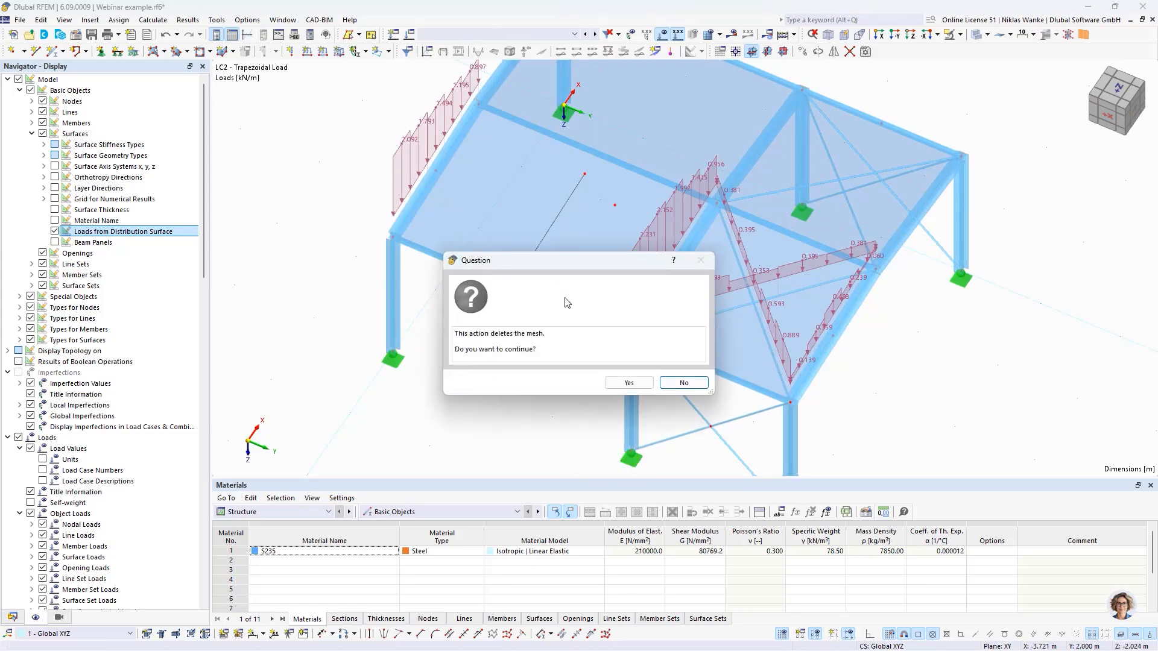
{"action": "left_click", "coordinate": [629, 383]}
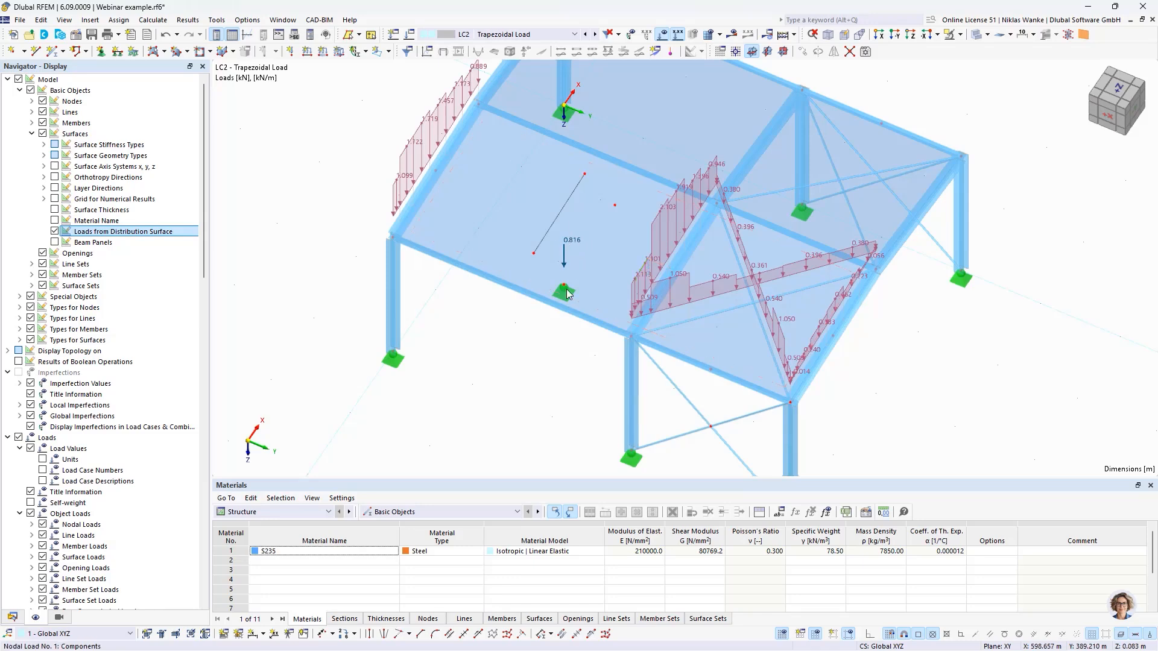
{"action": "middle_click_drag", "start_coordinate": [508, 339], "coordinate": [520, 357]}
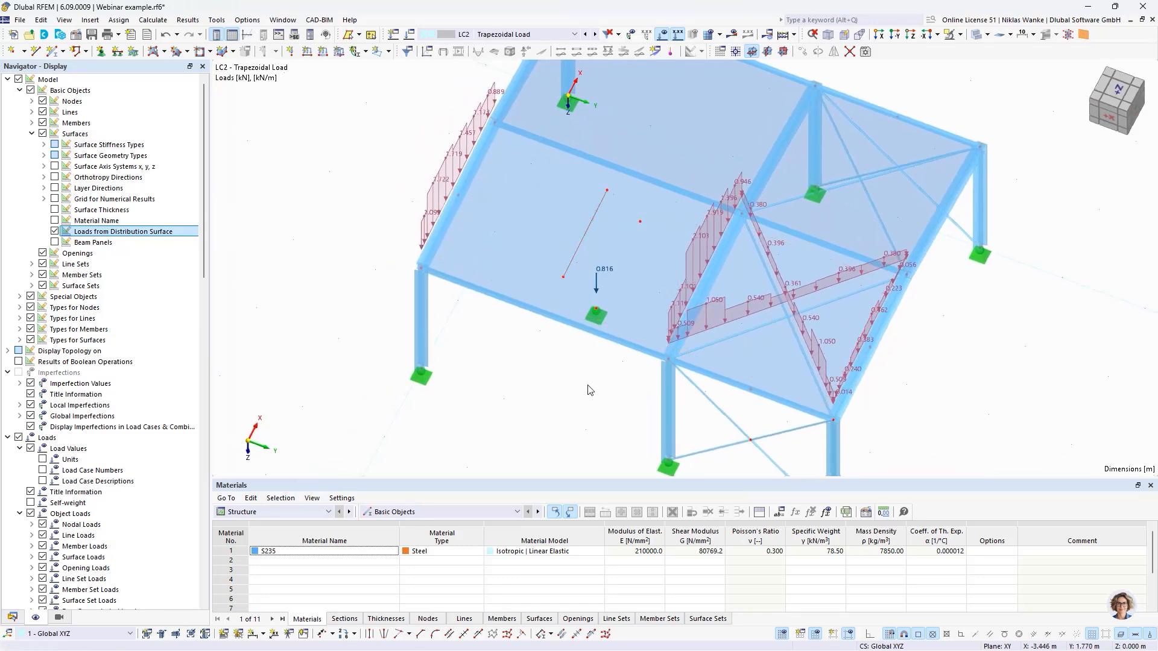
Assign line support 1 to line No. 38 inside surface No. 2 and inspect the redistributed loads around it.
{"action": "left_click", "coordinate": [117, 50]}
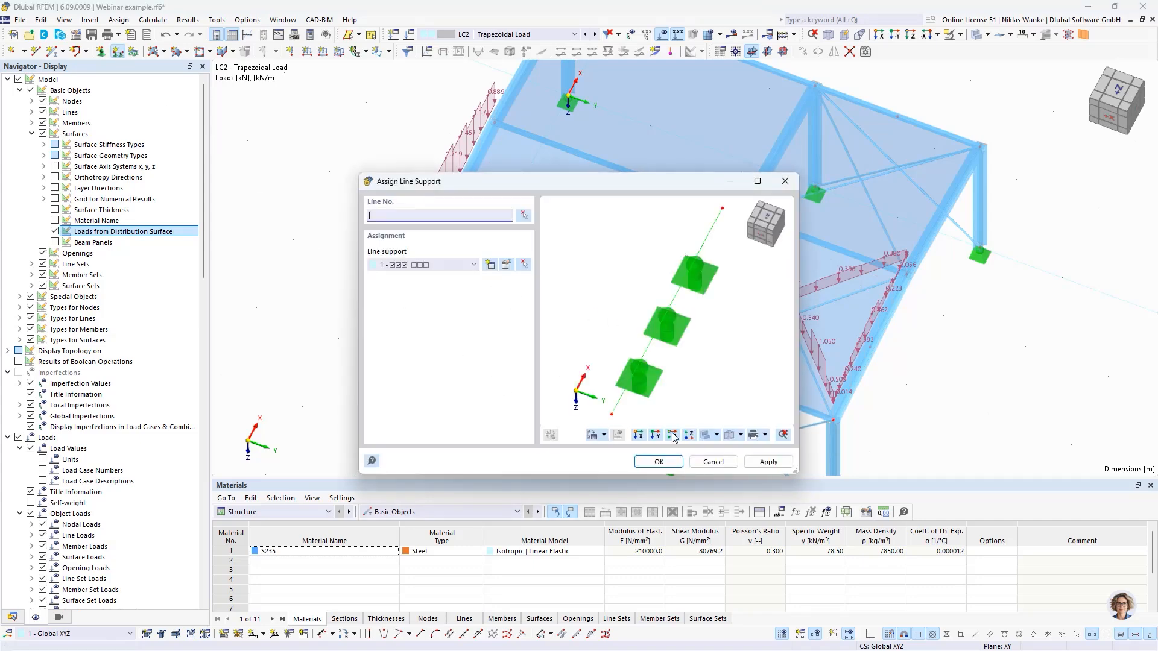
{"action": "left_click", "coordinate": [523, 216]}
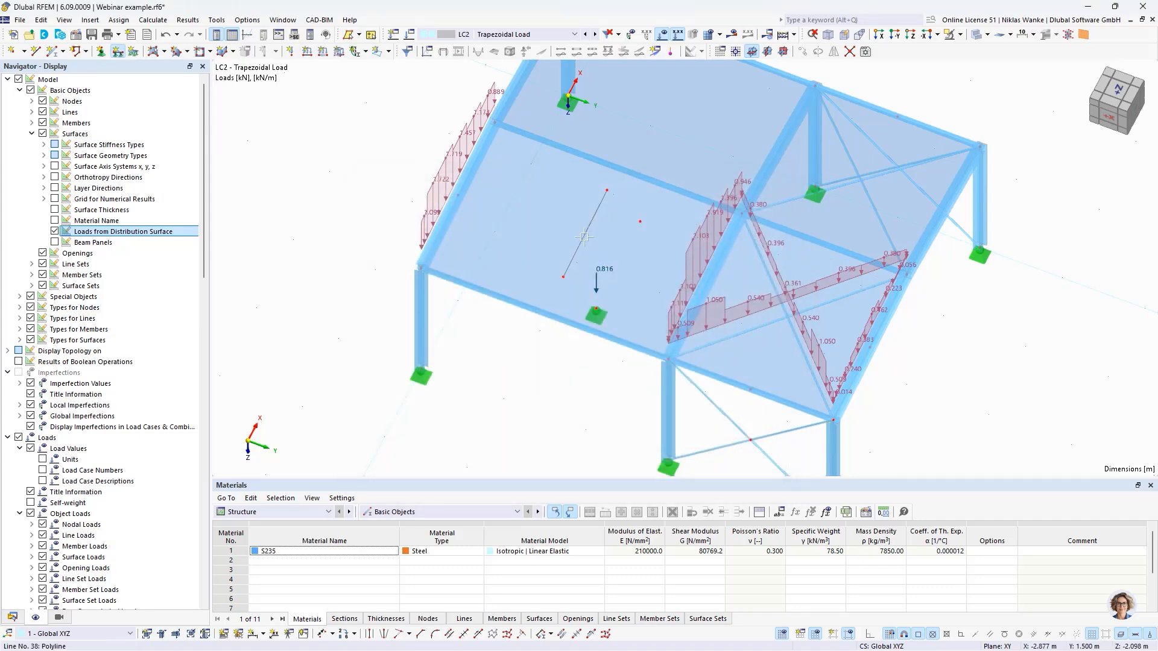
{"action": "left_click", "coordinate": [584, 237]}
{"action": "key", "text": "Escape"}
{"action": "middle_click_drag", "start_coordinate": [510, 373], "coordinate": [422, 362], "text": "ctrl"}
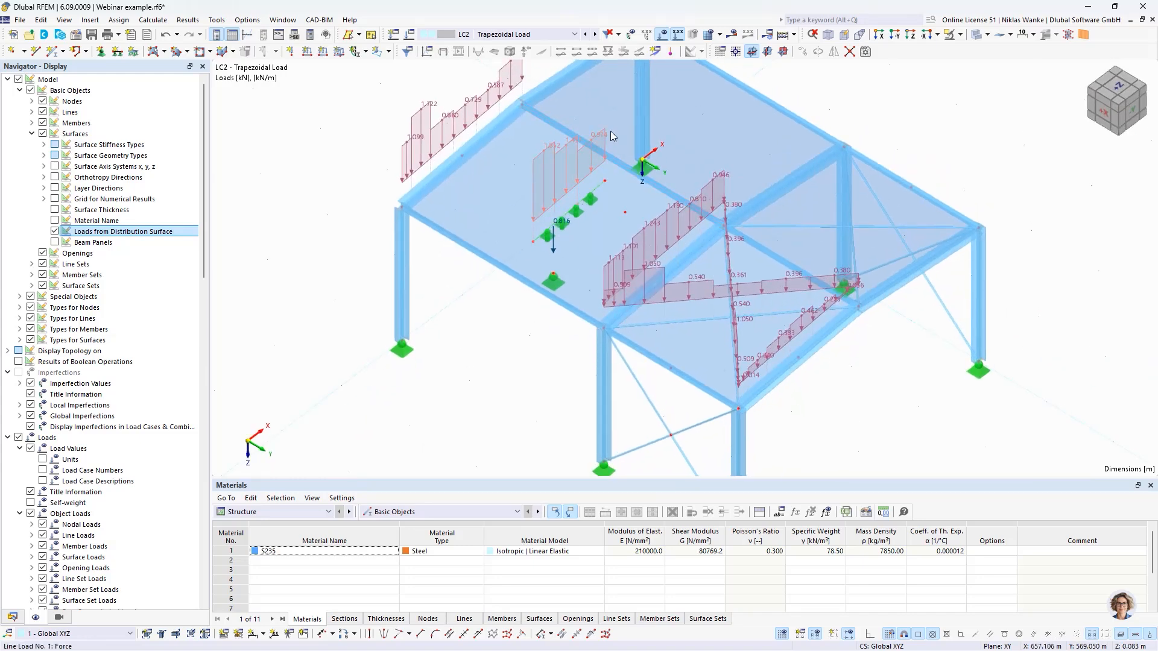
{"action": "middle_click_drag", "start_coordinate": [486, 352], "coordinate": [558, 313]}
{"action": "scroll", "coordinate": [579, 314], "scroll_direction": "up", "scroll_amount": 2}
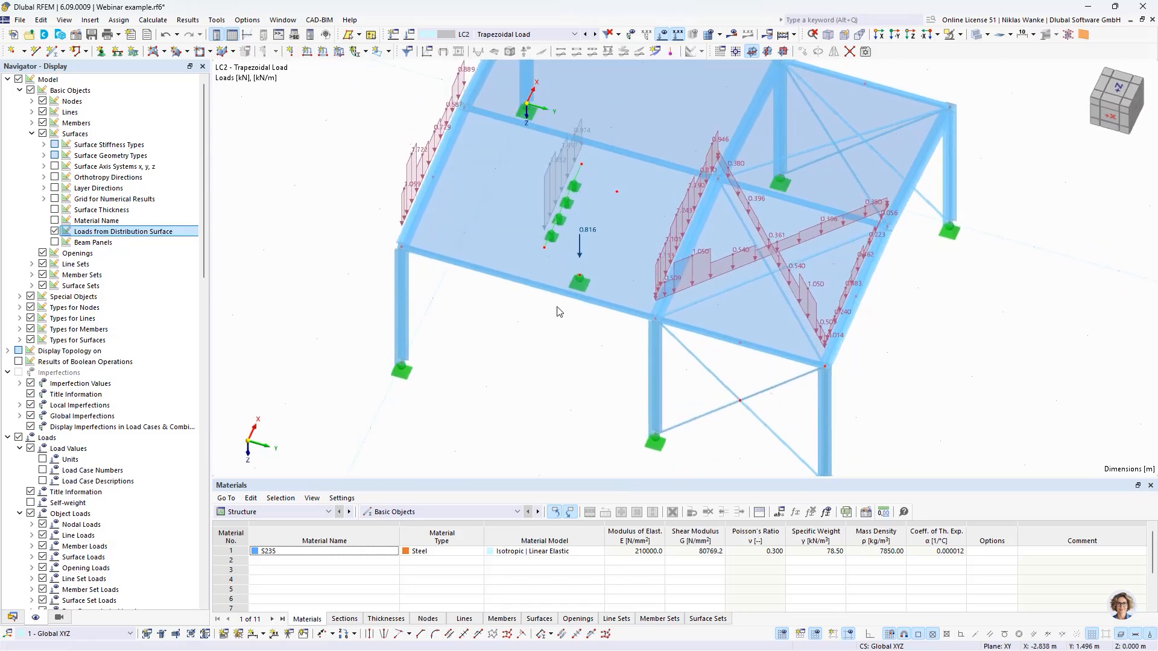
{"action": "scroll", "coordinate": [548, 244], "scroll_direction": "up", "scroll_amount": 2}
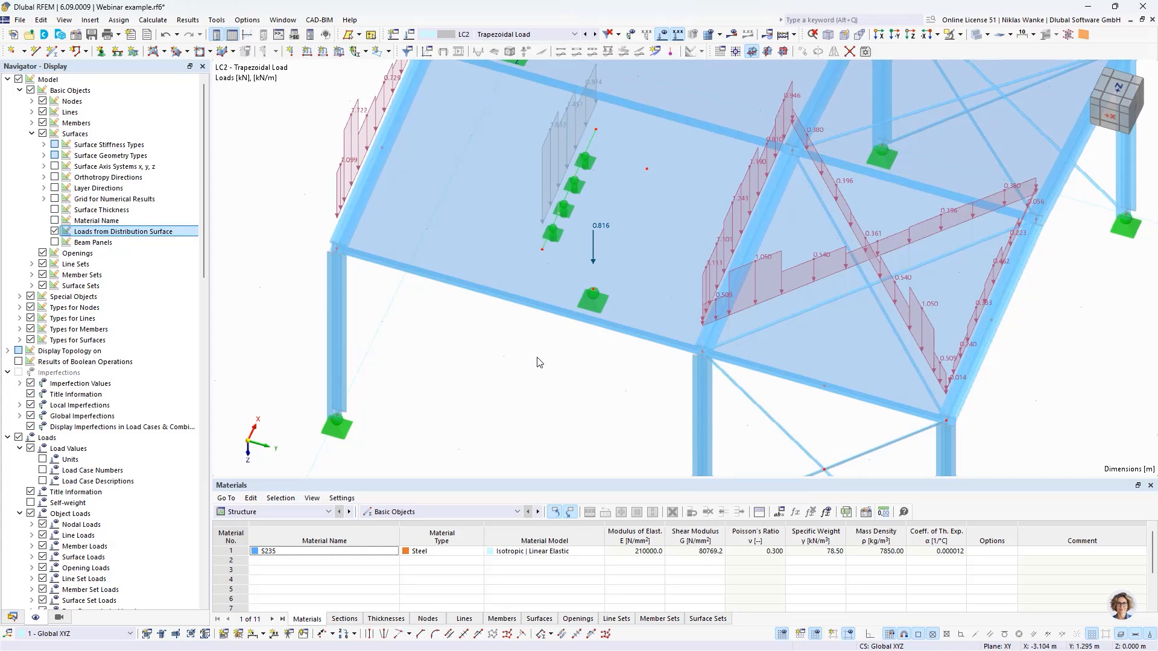
Delete the nodal support from the node near the eave of surface No. 2.
{"action": "left_click", "coordinate": [548, 217]}
{"action": "left_click", "coordinate": [595, 301]}
{"action": "key", "text": "Delete"}
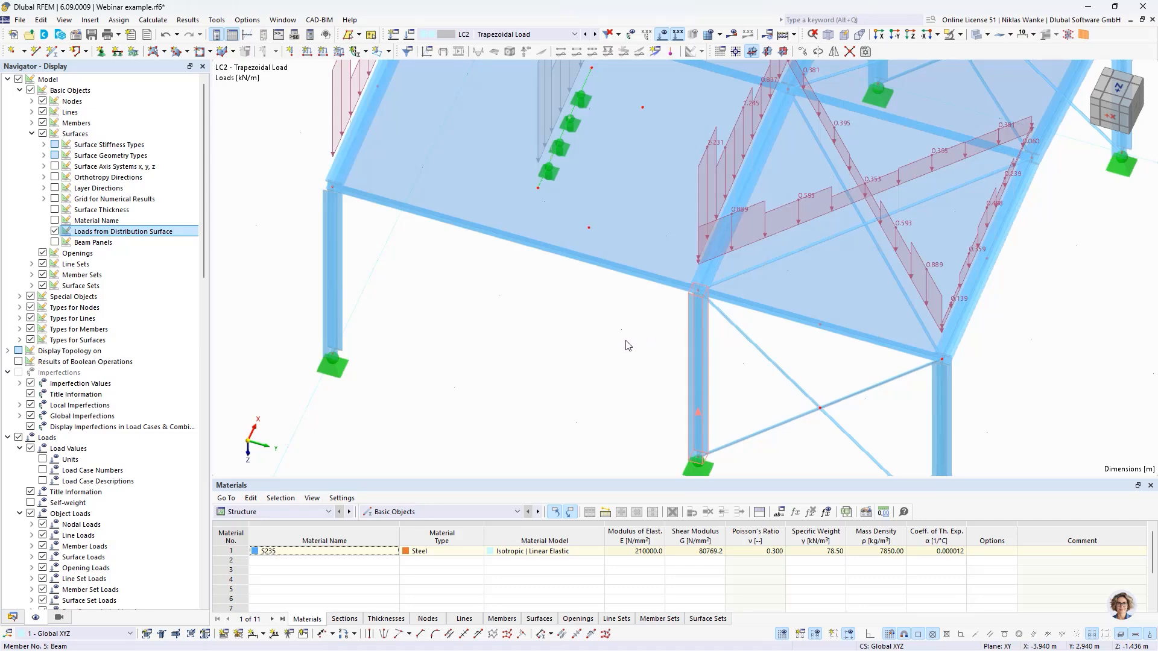
Copy the middle eave column so that its top sits at the free node near the eave of surface No. 2.
{"action": "left_click_drag", "start_coordinate": [625, 340], "coordinate": [584, 252], "text": "ctrl"}
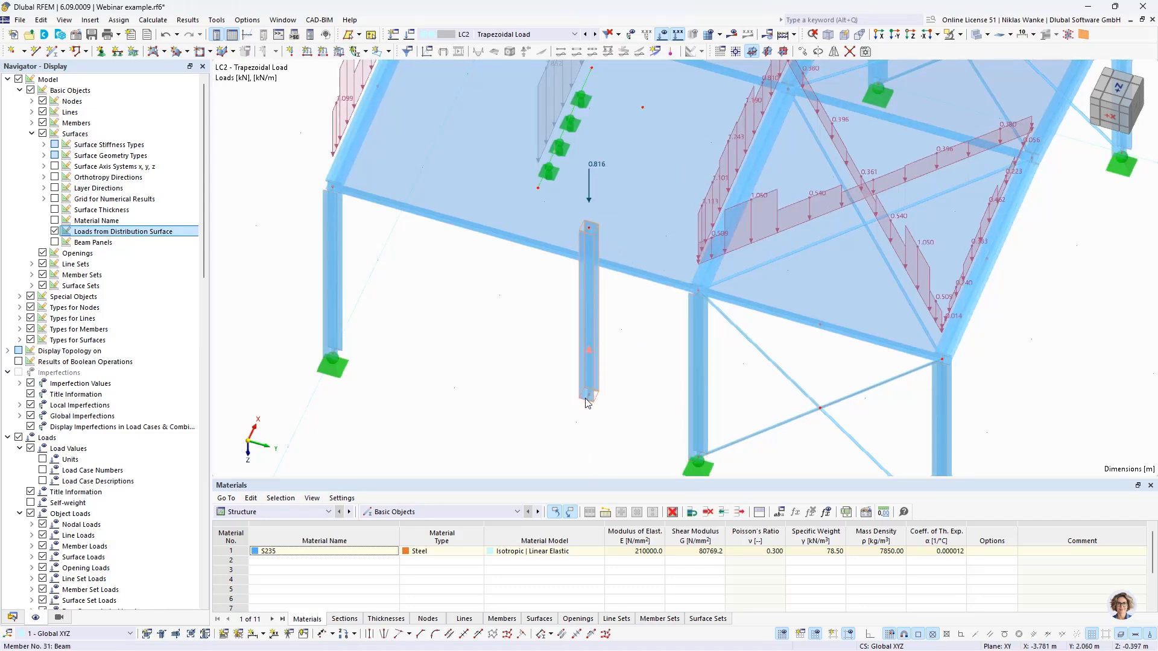
{"action": "left_click", "coordinate": [542, 313]}
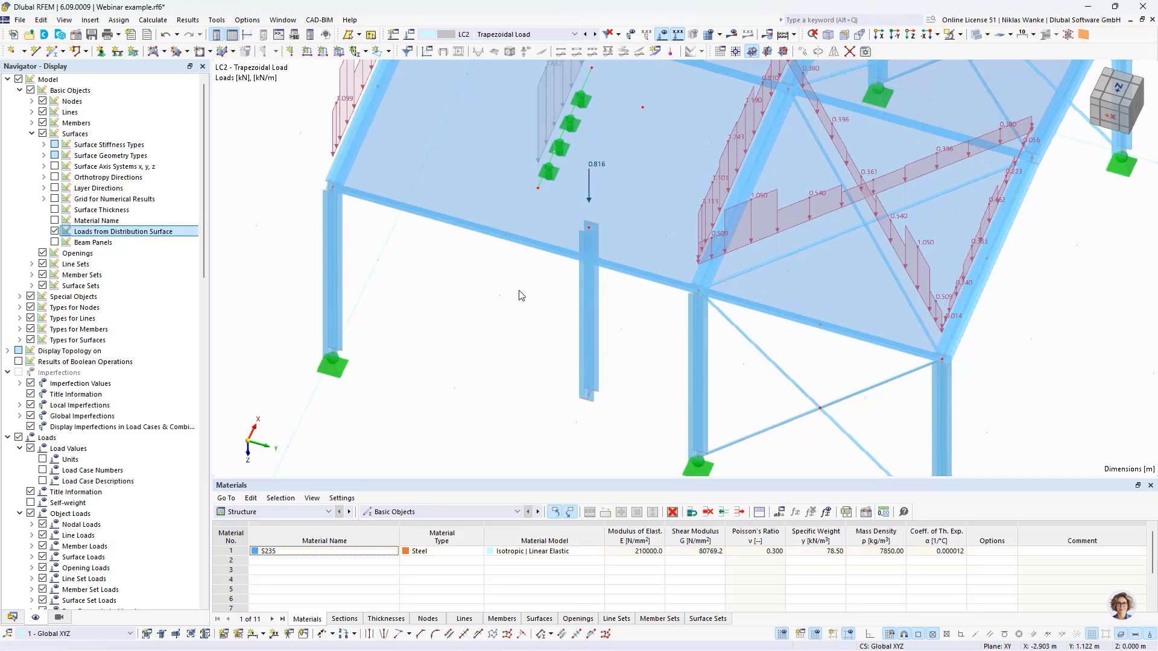
{"action": "scroll", "coordinate": [519, 293], "scroll_direction": "down", "scroll_amount": 1}
{"action": "middle_click_drag", "start_coordinate": [519, 292], "coordinate": [566, 345]}
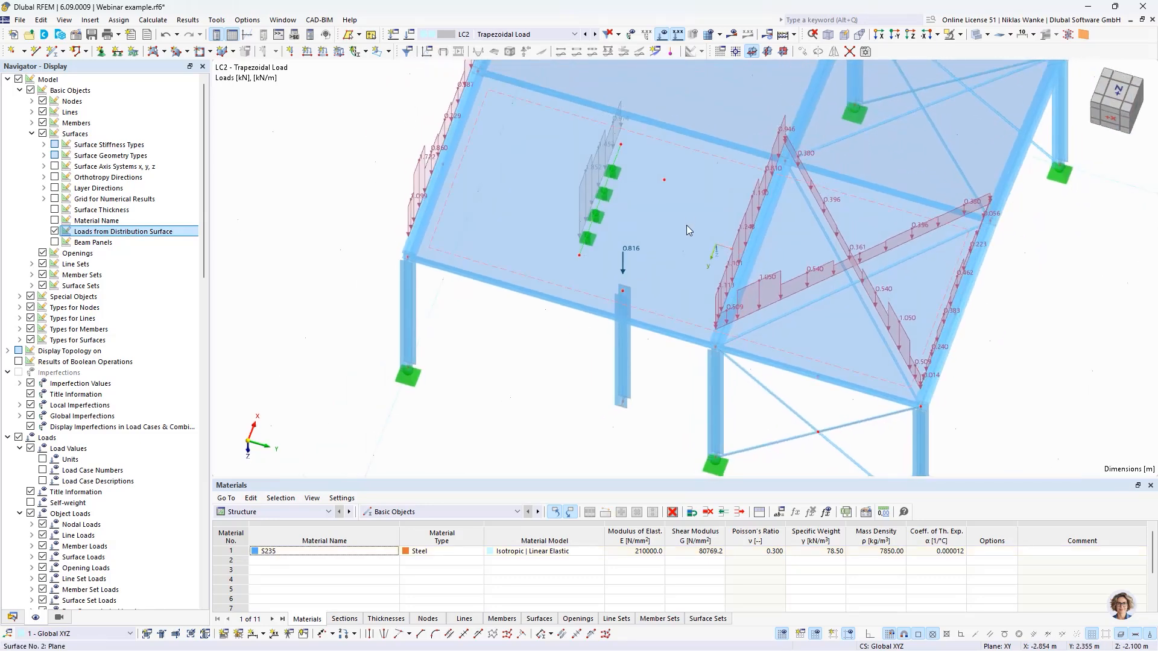
Set surface No. 2's stripe width to 10 mm, smoothing factor to 0.020 and minimum stripes to 20, disable Neglect equilibrium of moments, and apply.
{"action": "middle_click_drag", "start_coordinate": [686, 226], "coordinate": [878, 231]}
{"action": "double_click", "coordinate": [879, 229]}
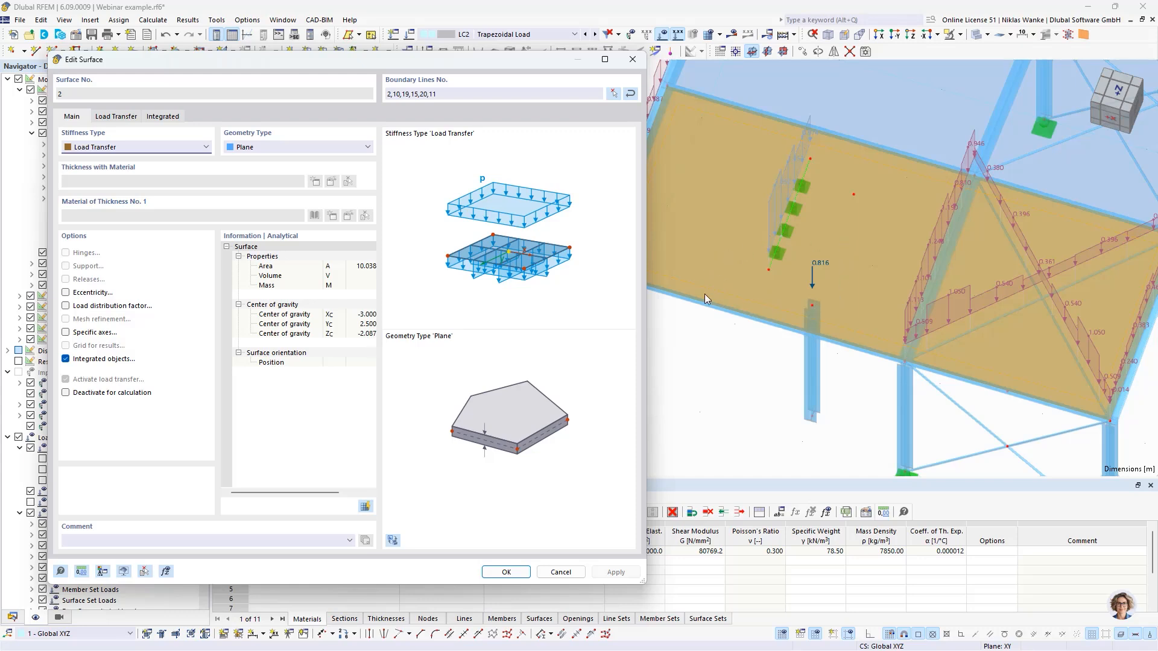
{"action": "left_click", "coordinate": [129, 116]}
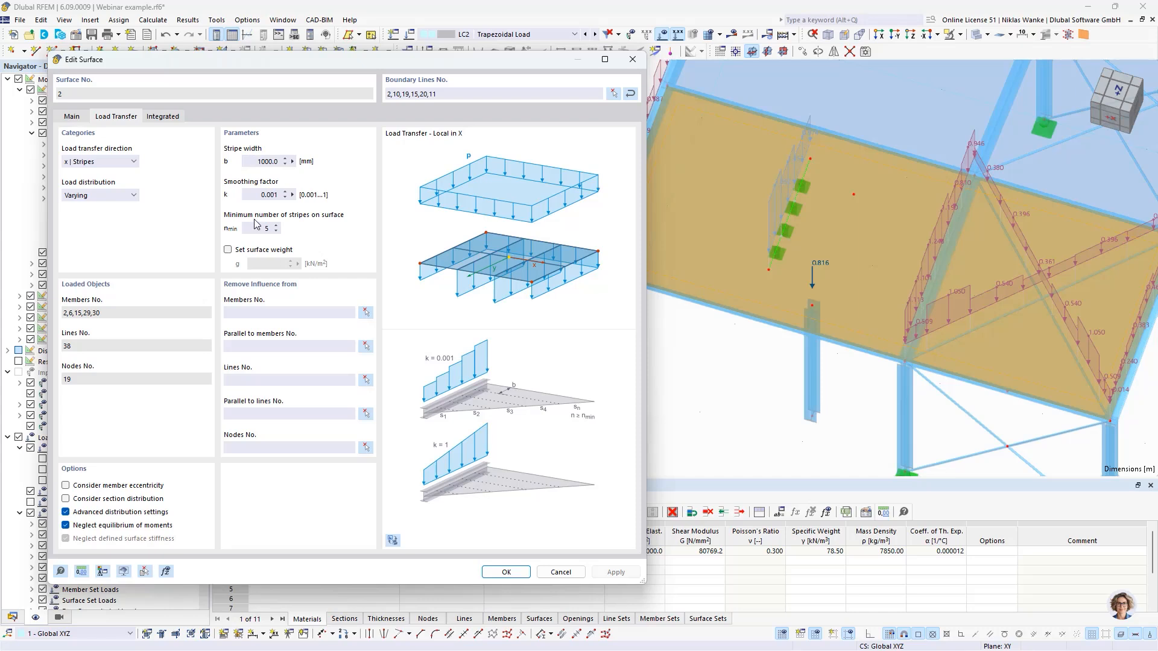
{"action": "left_click_drag", "start_coordinate": [261, 230], "coordinate": [283, 230]}
{"action": "left_click", "coordinate": [66, 513]}
{"action": "double_click", "coordinate": [262, 162]}
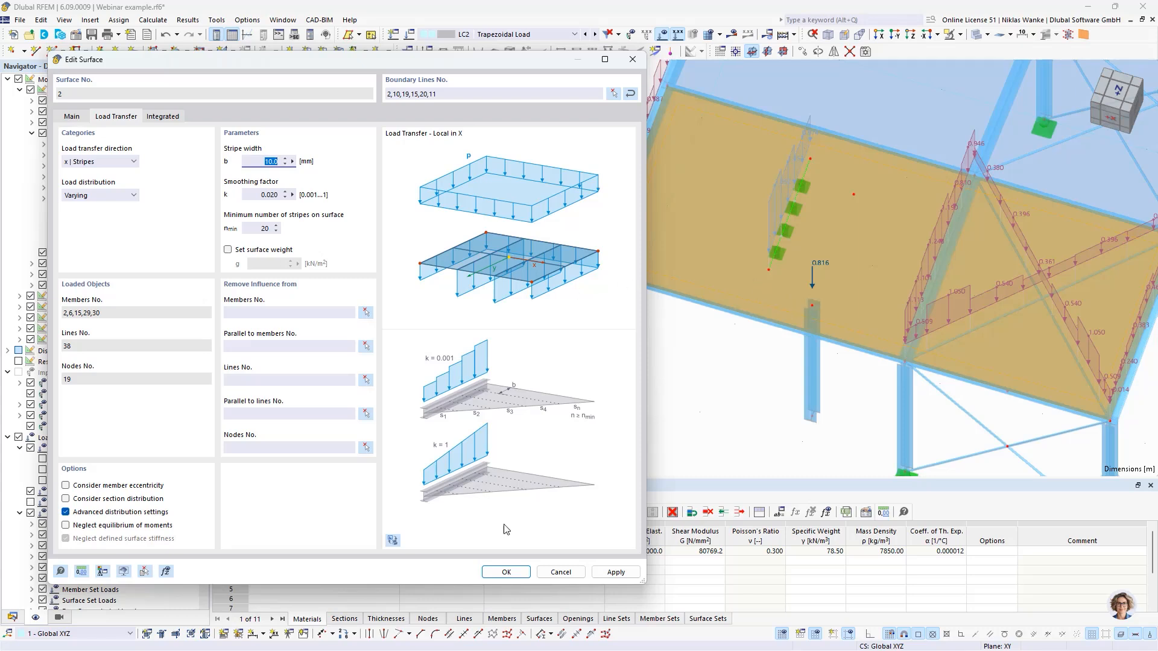
{"action": "left_click", "coordinate": [641, 573]}
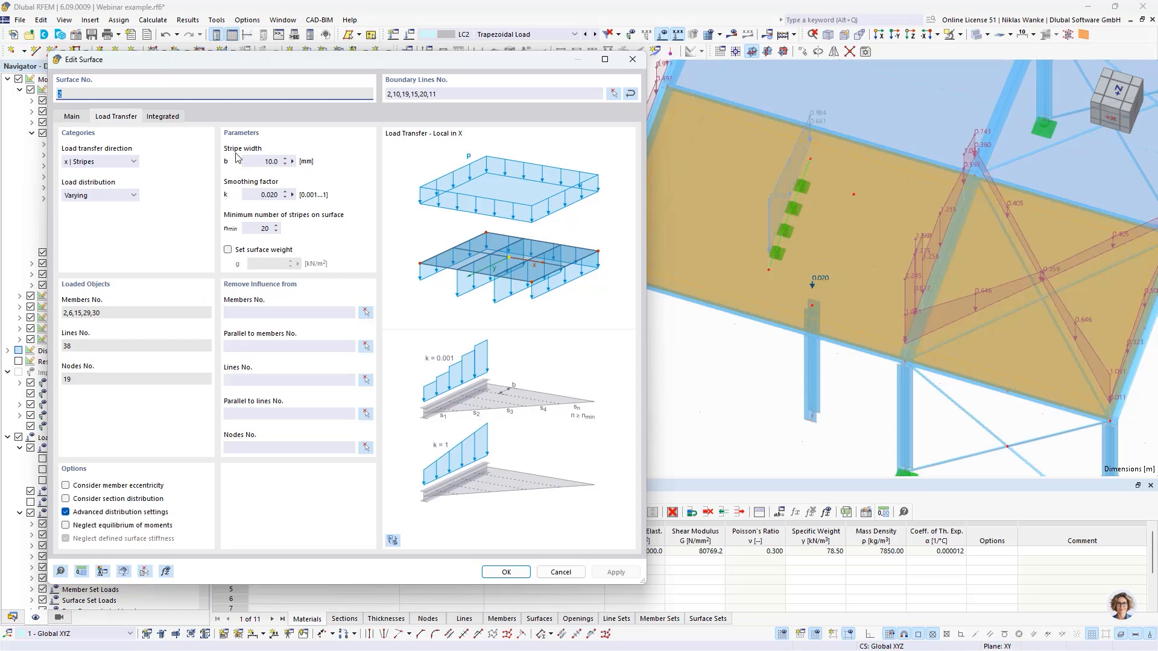
Set the stripe width of surface No. 2 to 20 mm, apply it, and close the surface settings.
{"action": "left_click", "coordinate": [254, 160]}
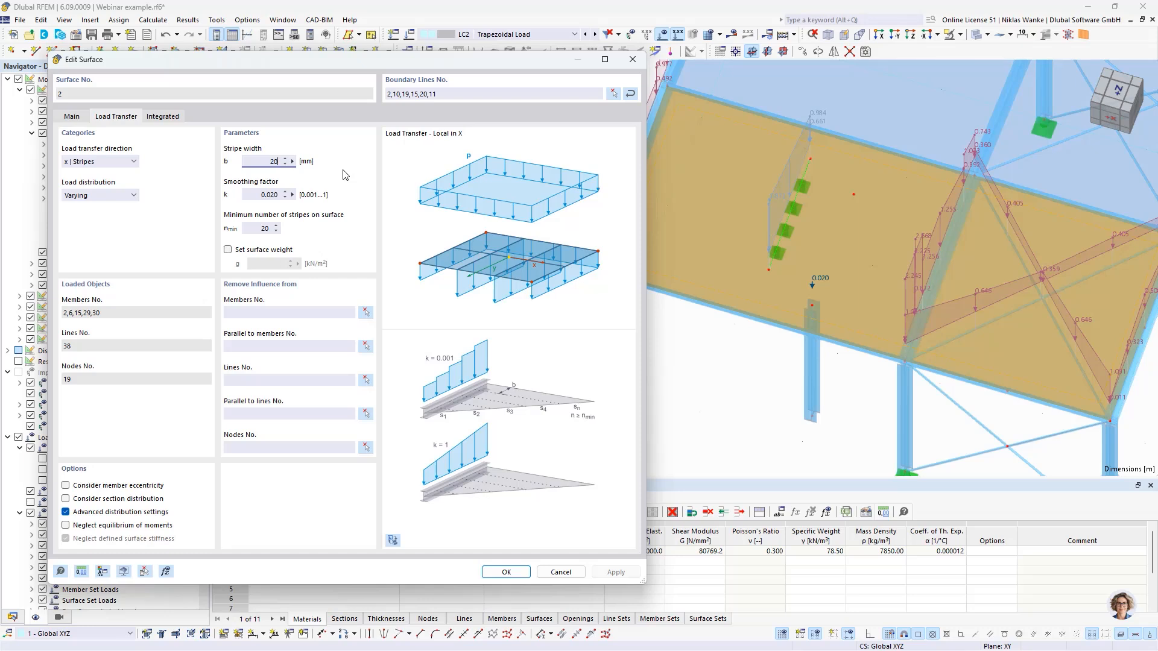
{"action": "type", "text": "20"}
{"action": "key", "text": "Tab"}
{"action": "left_click", "coordinate": [615, 572]}
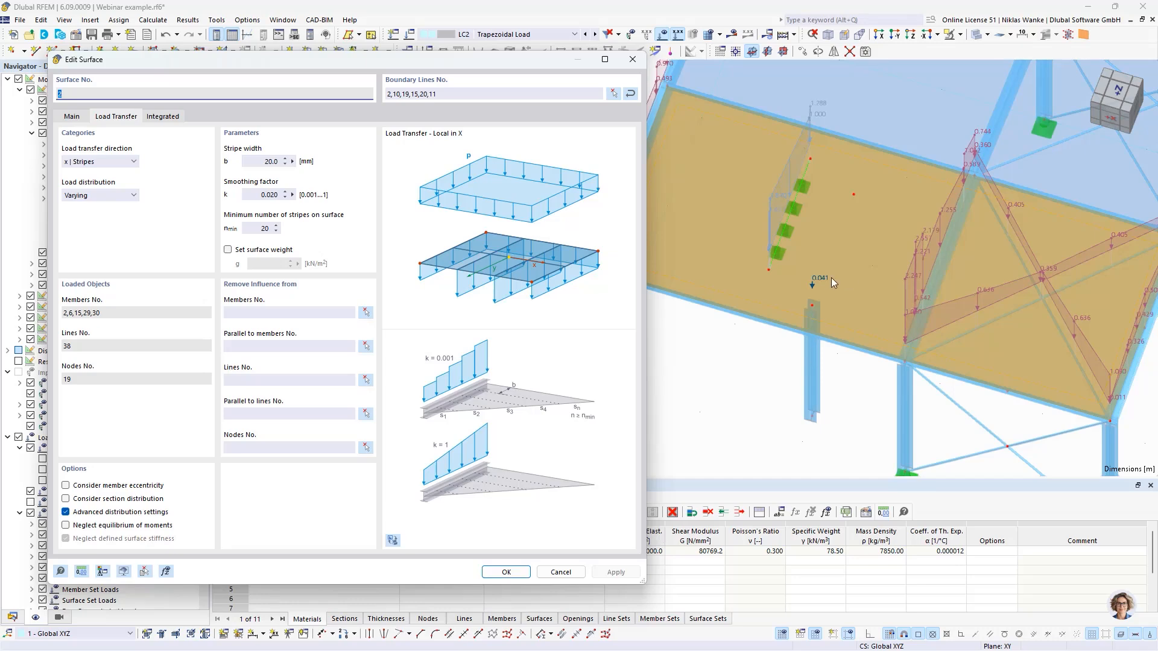
{"action": "left_click", "coordinate": [632, 63]}
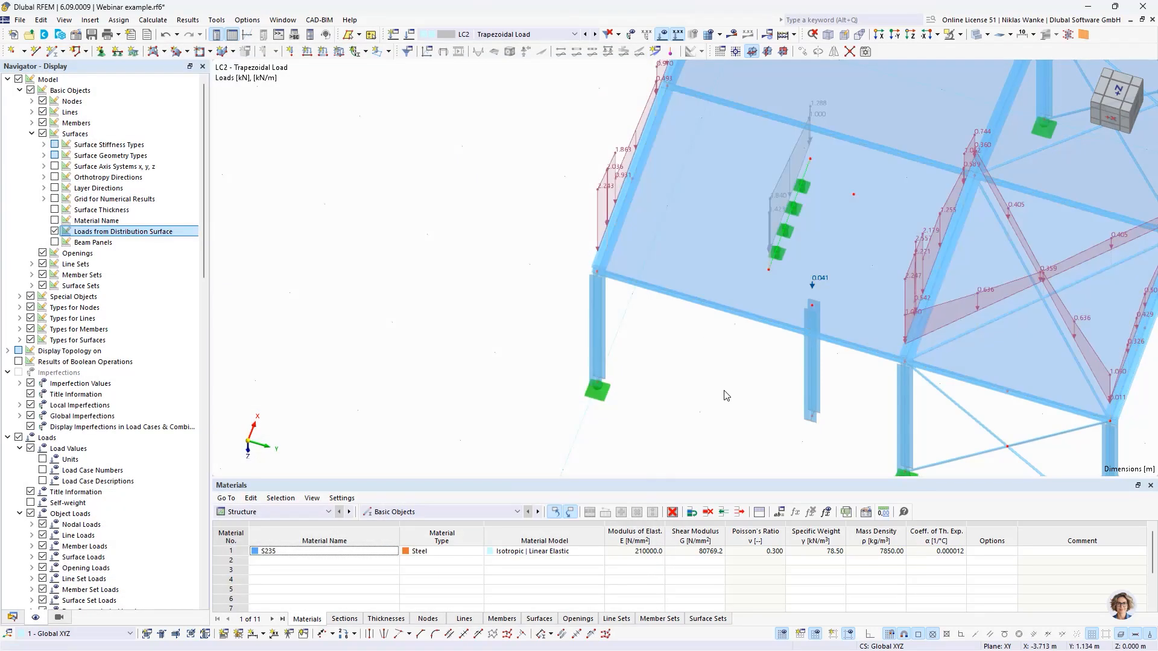
Delete the freestanding column beneath the front roof surface and the line support on that surface's inner line.
{"action": "middle_click_drag", "start_coordinate": [633, 290], "coordinate": [627, 370]}
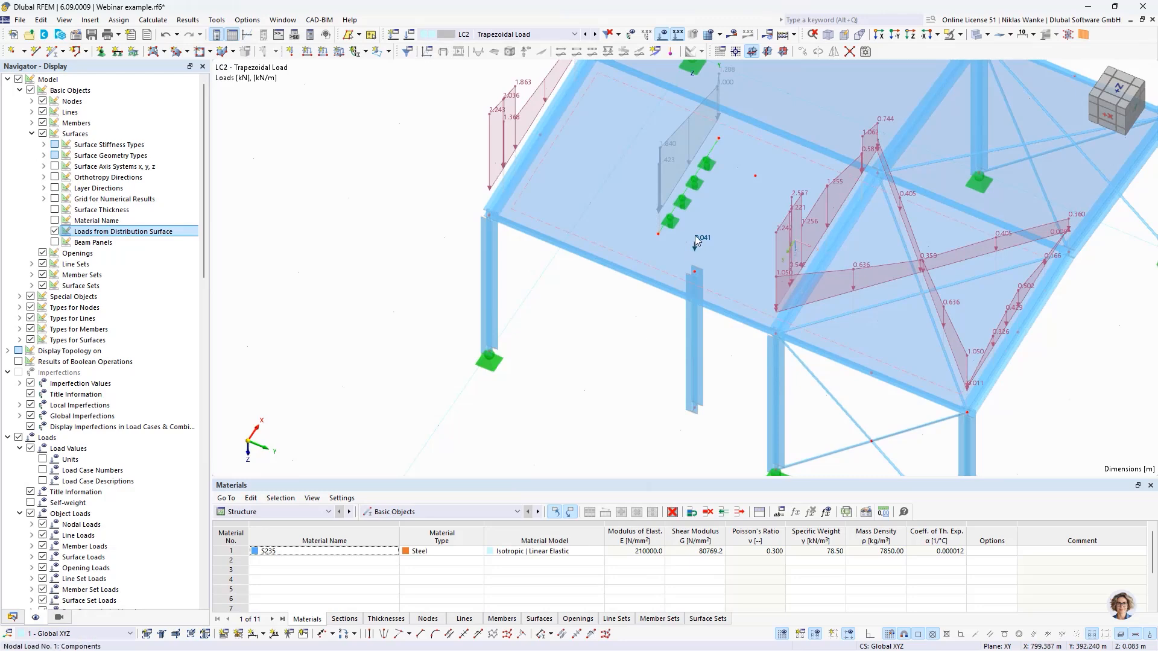
{"action": "scroll", "coordinate": [697, 272], "scroll_direction": "up", "scroll_amount": 3}
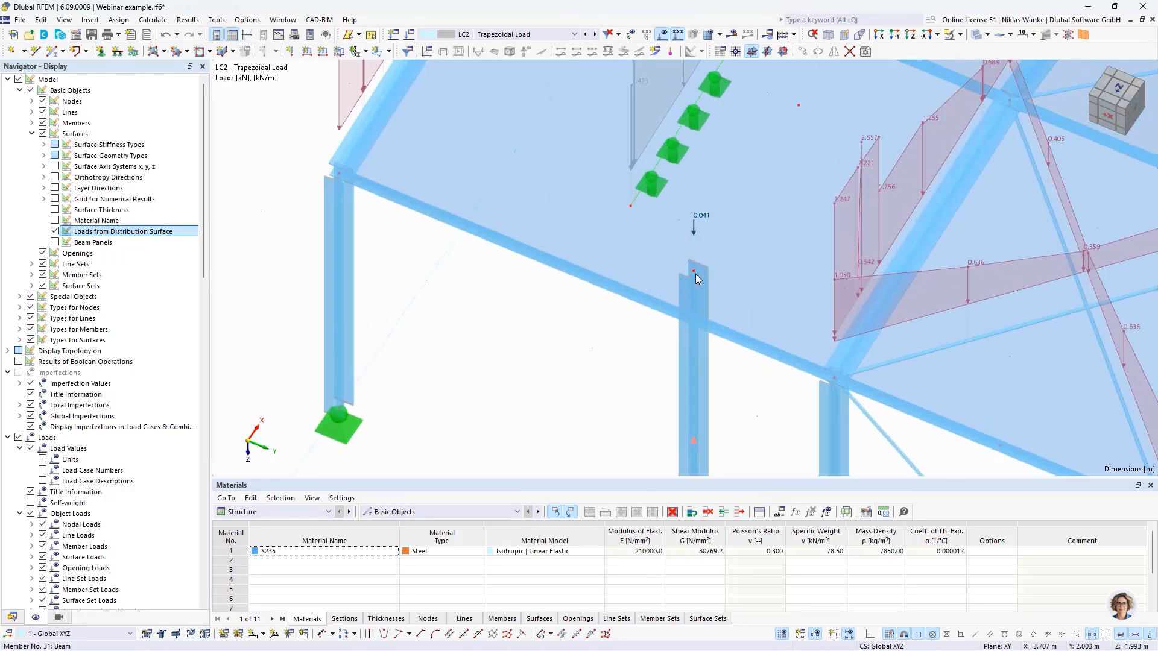
{"action": "scroll", "coordinate": [693, 268], "scroll_direction": "down", "scroll_amount": 3}
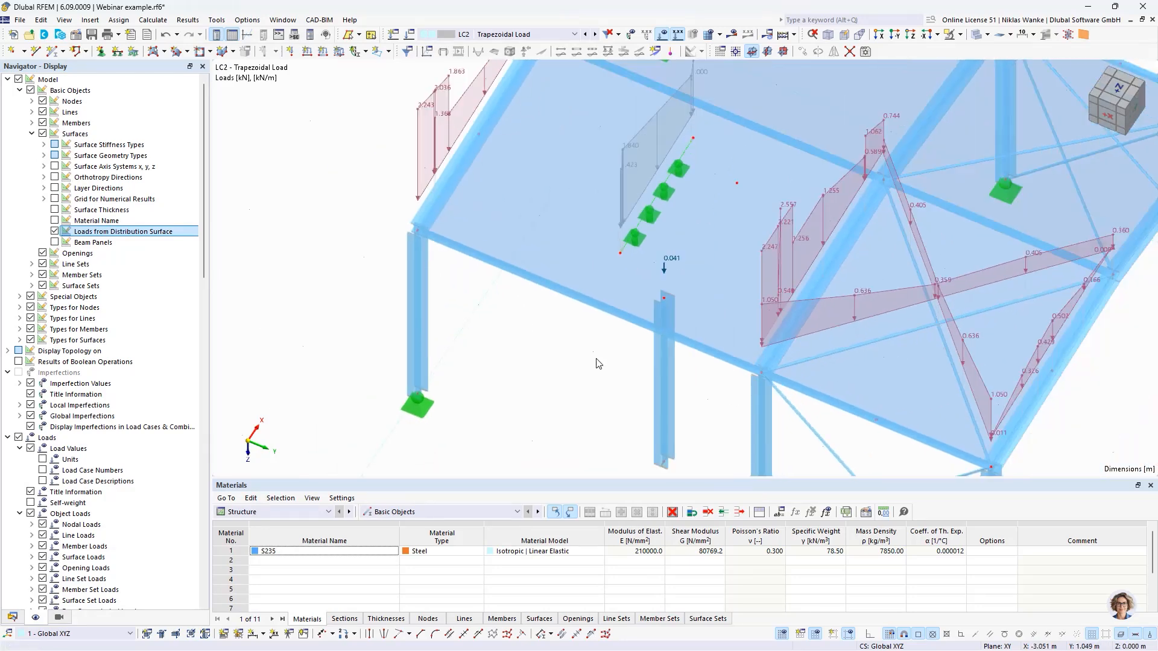
{"action": "middle_click_drag", "start_coordinate": [592, 341], "coordinate": [603, 385]}
{"action": "scroll", "coordinate": [674, 374], "scroll_direction": "up", "scroll_amount": 2}
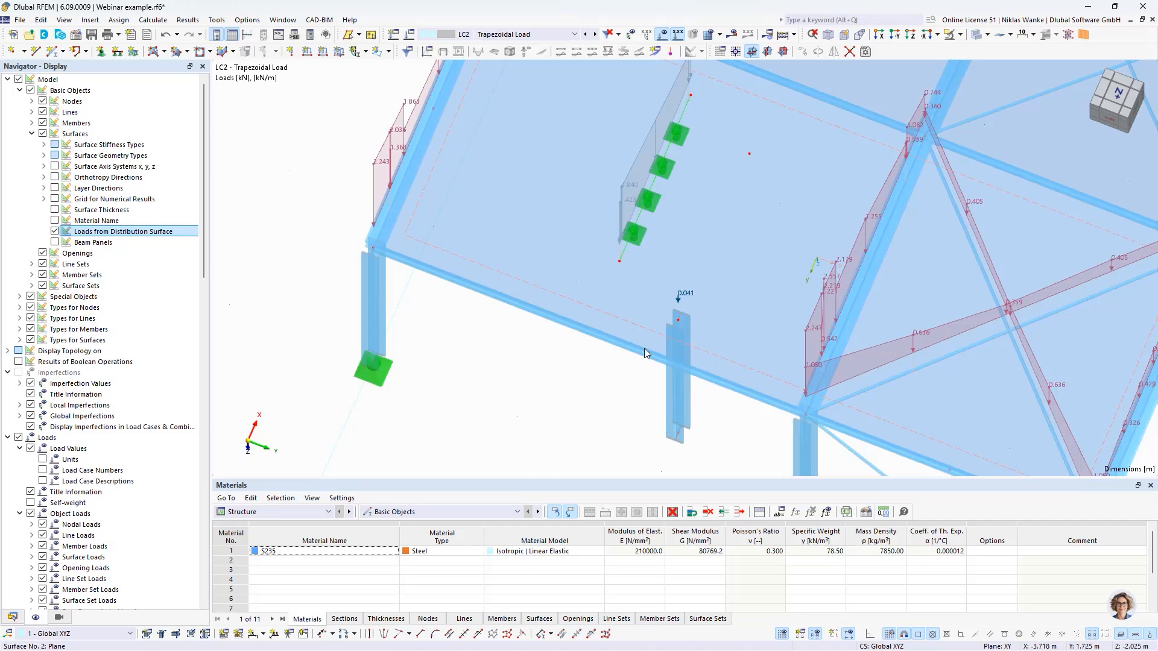
{"action": "scroll", "coordinate": [666, 363], "scroll_direction": "down", "scroll_amount": 4}
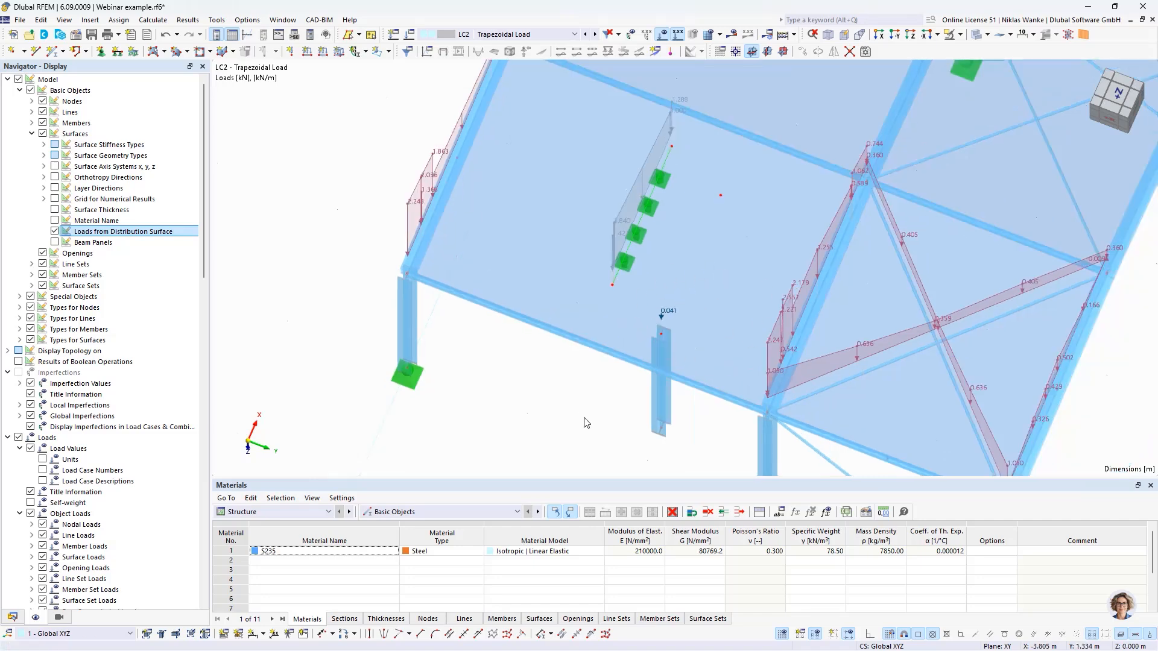
{"action": "middle_click_drag", "start_coordinate": [597, 410], "coordinate": [589, 305]}
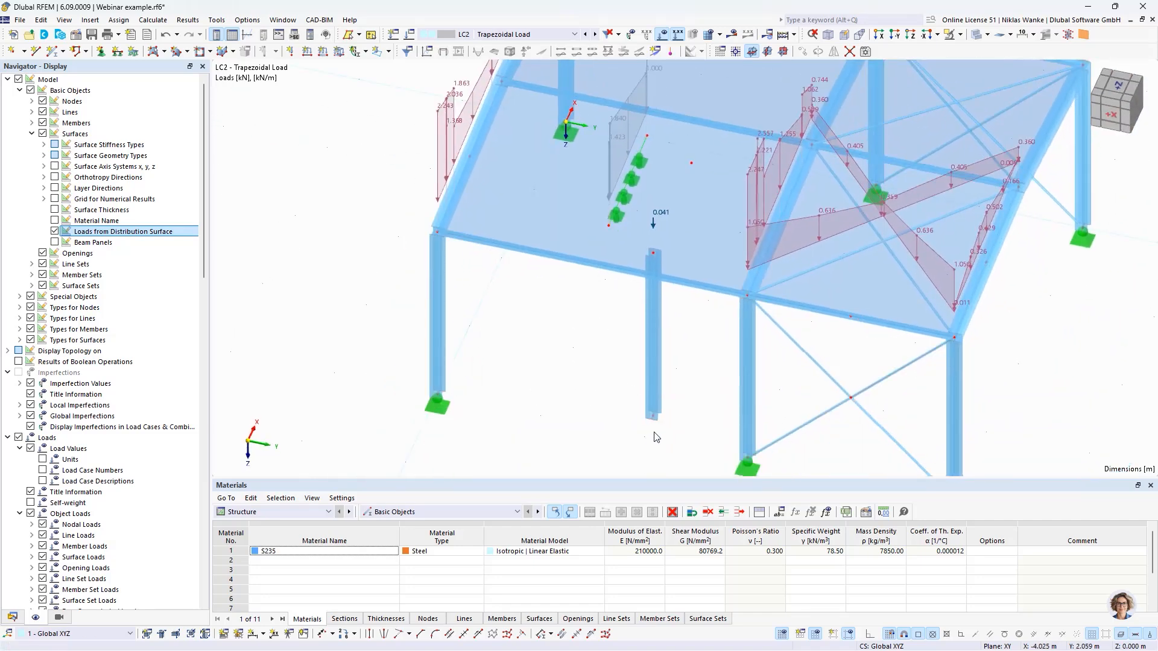
{"action": "key", "text": "Delete"}
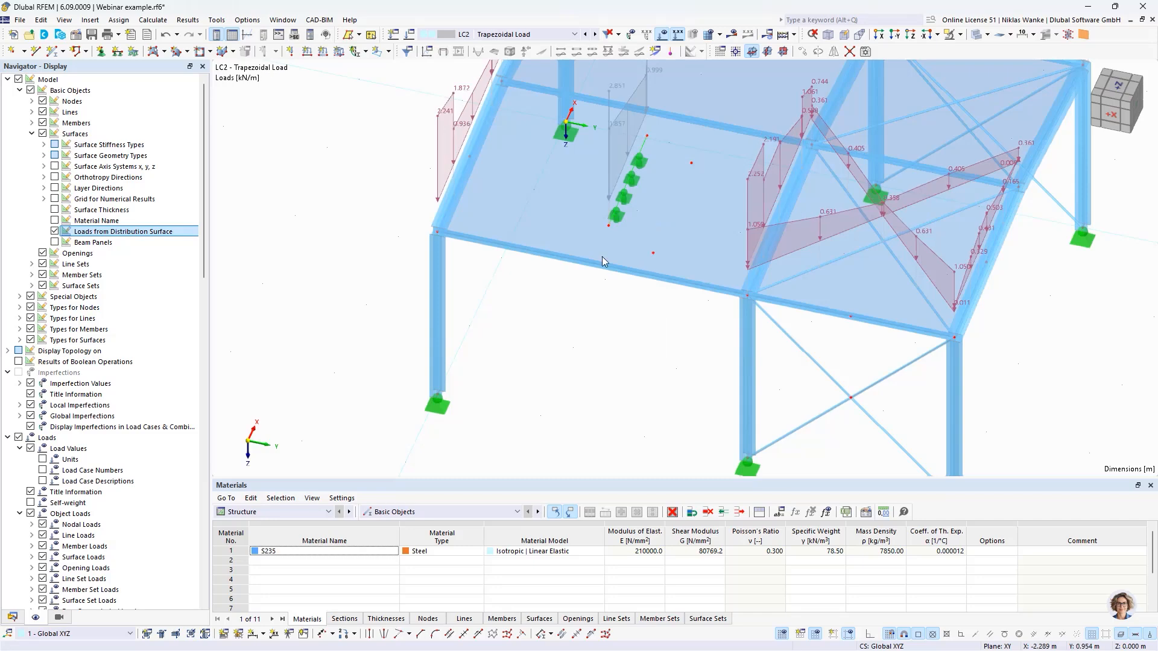
{"action": "left_click", "coordinate": [625, 193]}
{"action": "key", "text": "Delete"}
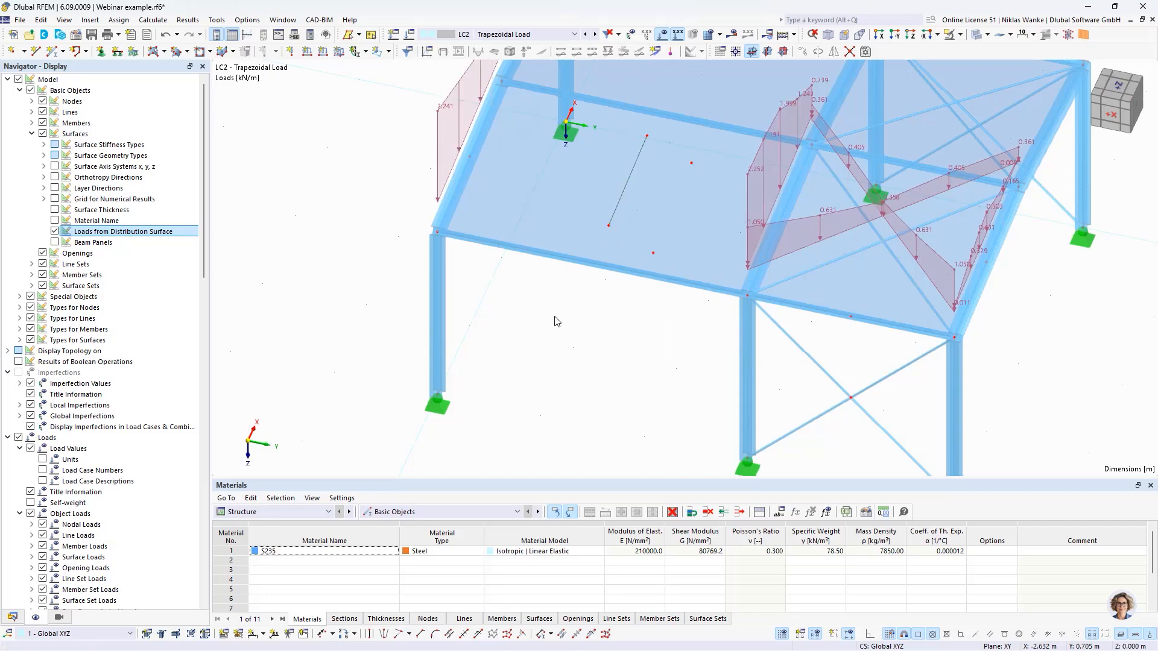
Edit load transfer surface 2 and enable its load distribution factor option, keeping the Plane geometry type.
{"action": "scroll", "coordinate": [583, 328], "scroll_direction": "down", "scroll_amount": 2}
{"action": "middle_click_drag", "start_coordinate": [587, 329], "coordinate": [595, 355], "text": "ctrl"}
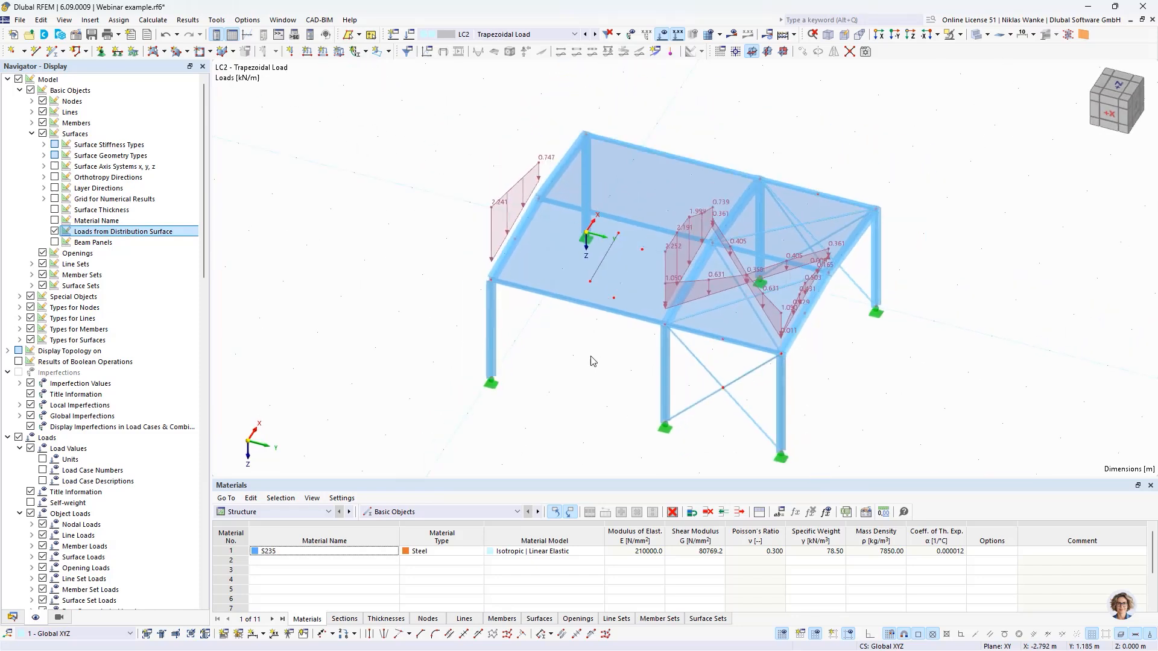
{"action": "double_click", "coordinate": [555, 269]}
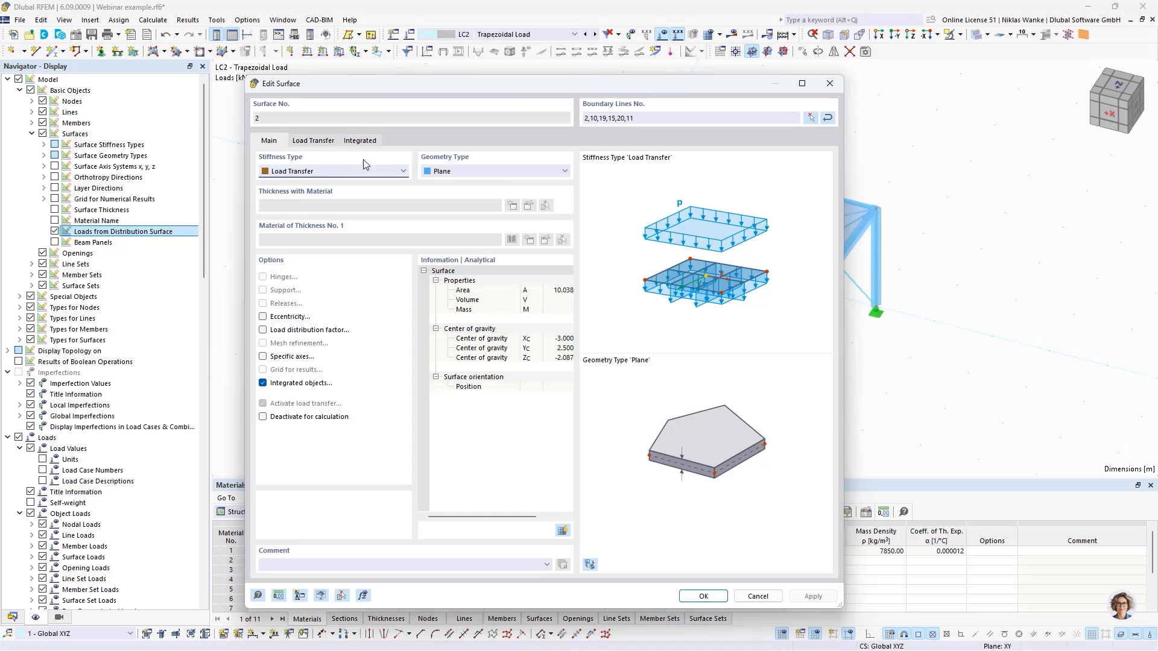
{"action": "left_click", "coordinate": [472, 175]}
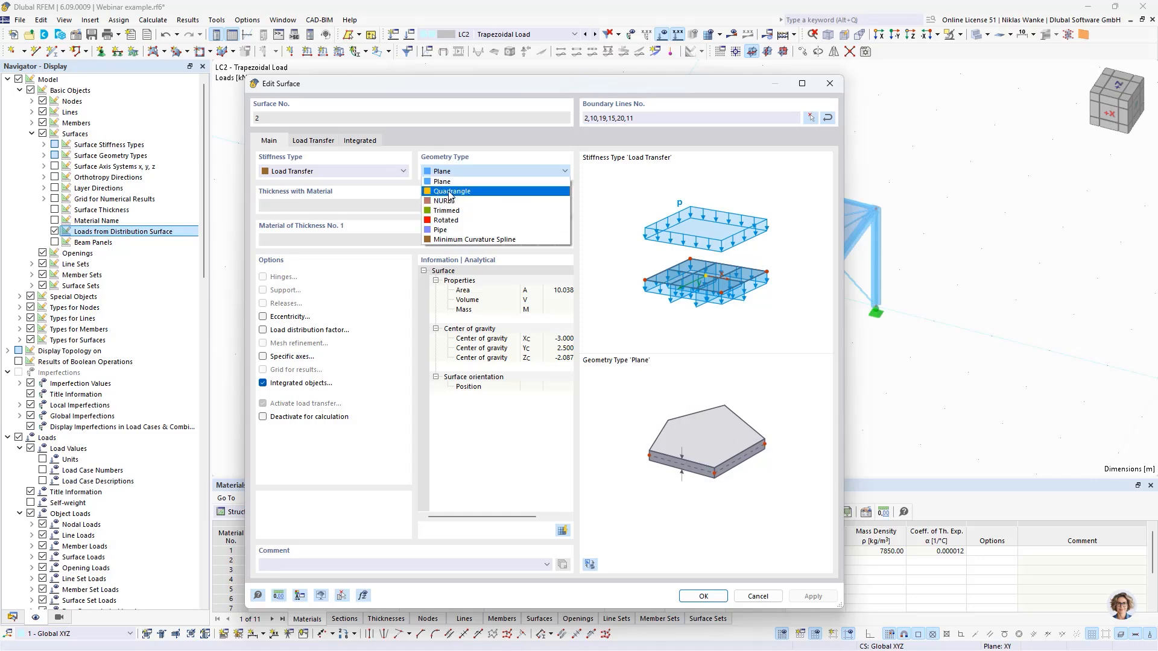
{"action": "left_click", "coordinate": [502, 92]}
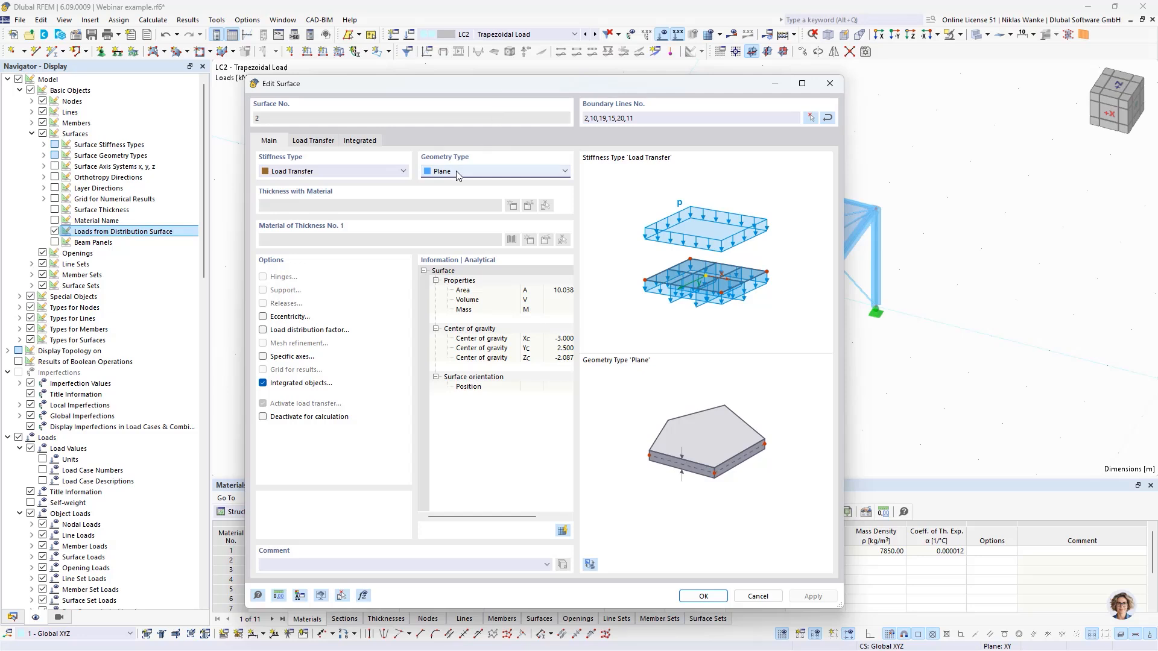
{"action": "left_click_drag", "start_coordinate": [540, 94], "coordinate": [562, 91]}
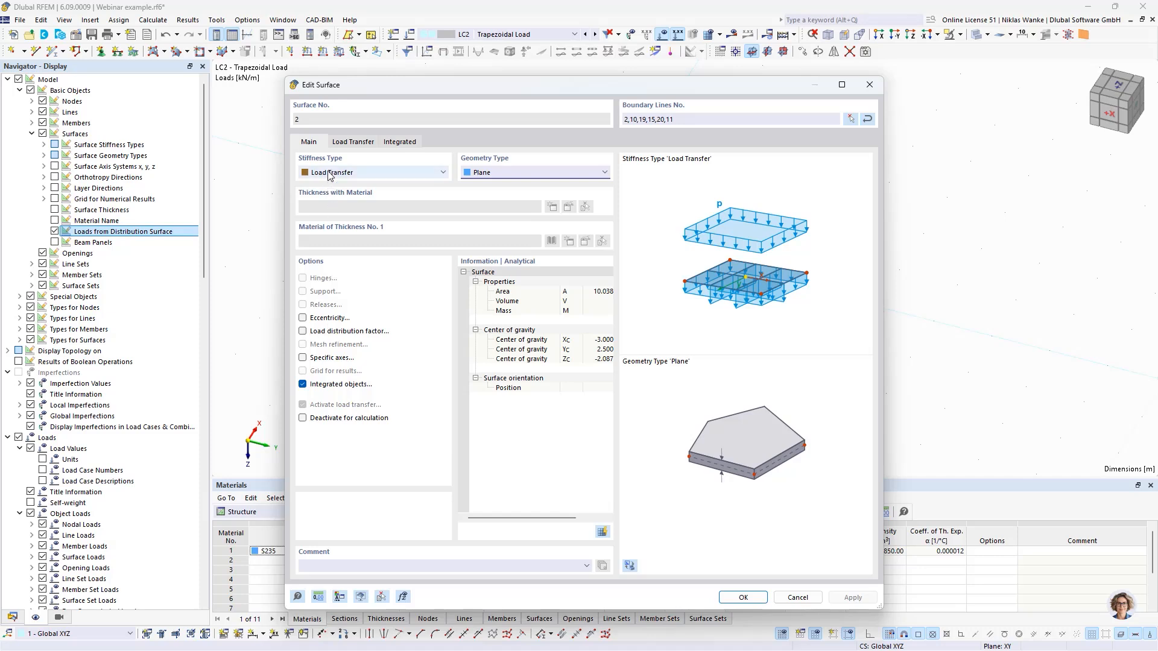
{"action": "left_click", "coordinate": [302, 332]}
{"action": "left_click", "coordinate": [424, 143]}
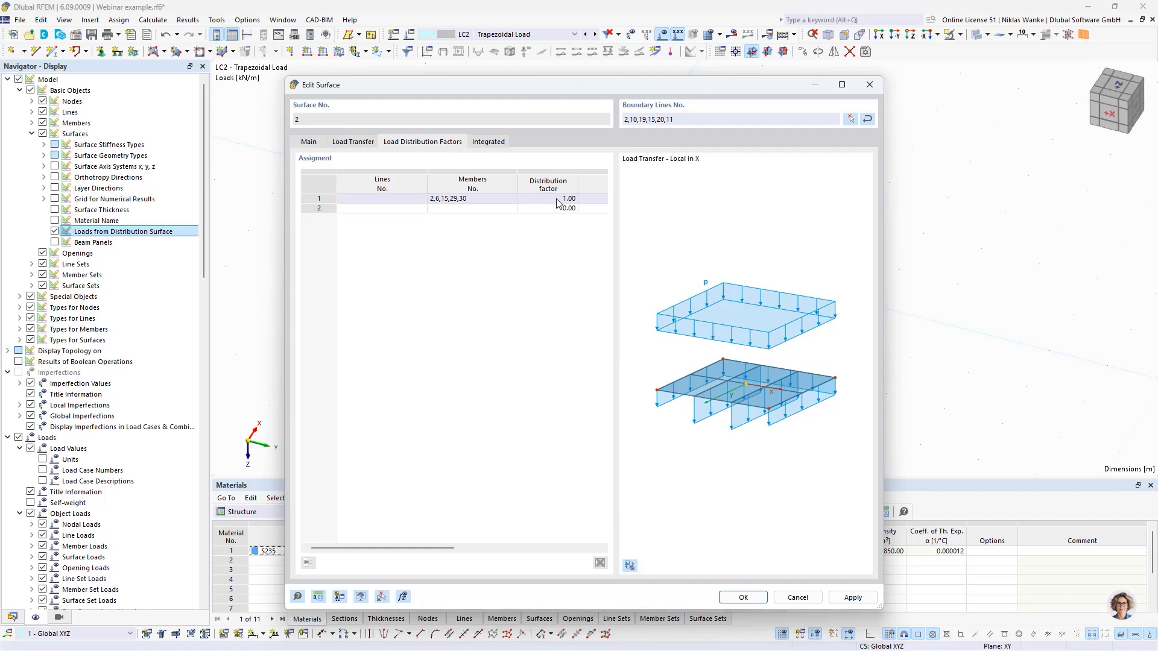
Assign member 2 a separate distribution factor of 1.30 on surface 2 and apply the change.
{"action": "left_click_drag", "start_coordinate": [591, 88], "coordinate": [722, 269]}
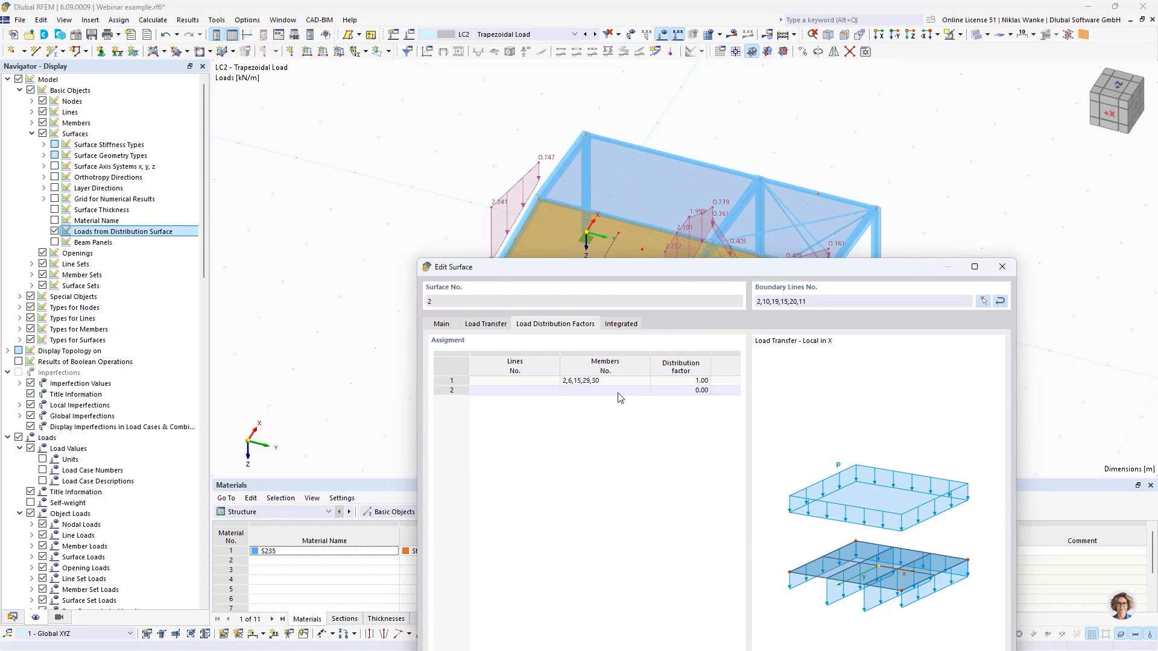
{"action": "left_click", "coordinate": [638, 392]}
{"action": "left_click", "coordinate": [644, 392]}
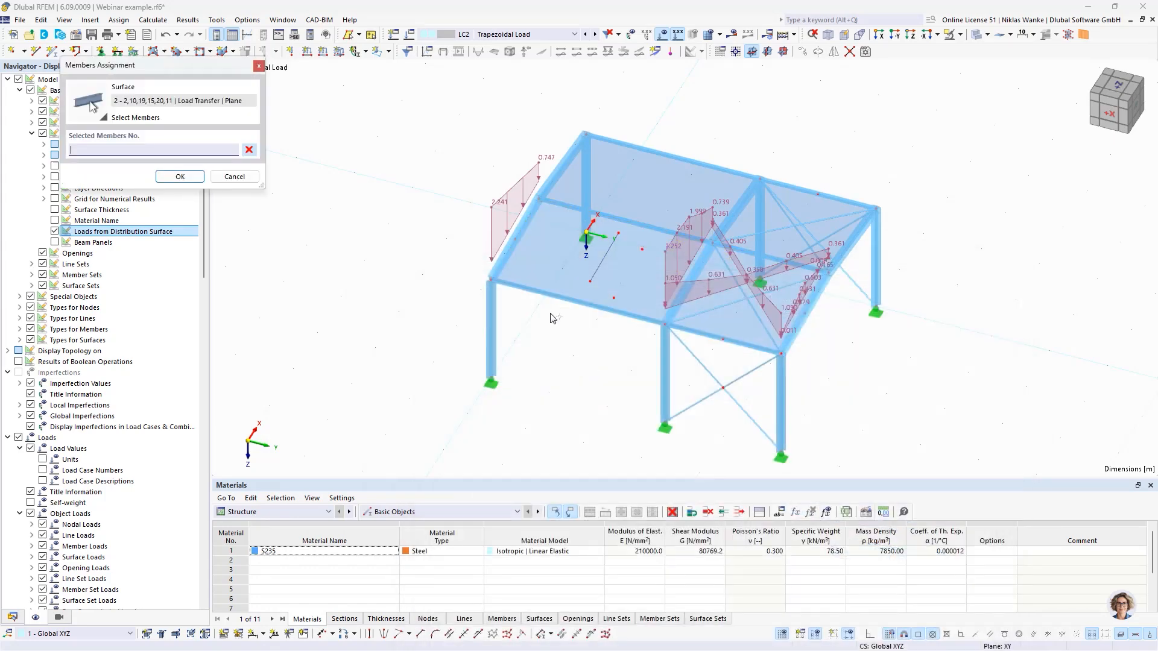
{"action": "left_click", "coordinate": [509, 250]}
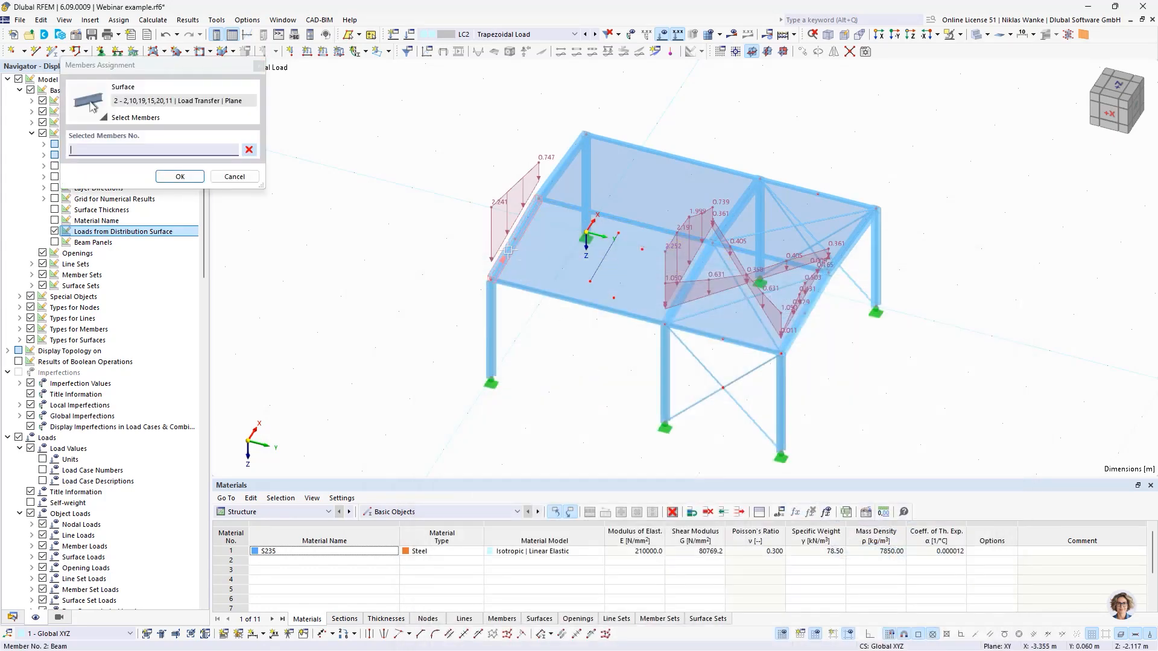
{"action": "left_click", "coordinate": [180, 176]}
{"action": "left_click_drag", "start_coordinate": [658, 265], "coordinate": [715, 289]}
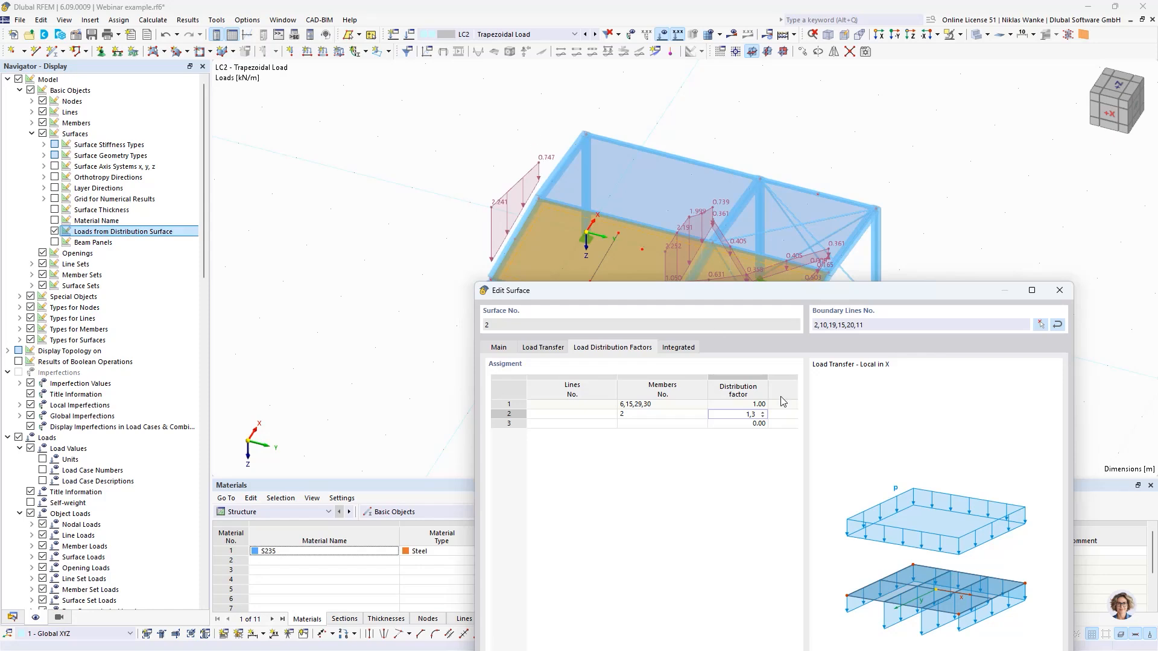
{"action": "key", "text": "Return"}
{"action": "left_click_drag", "start_coordinate": [815, 284], "coordinate": [867, 117]}
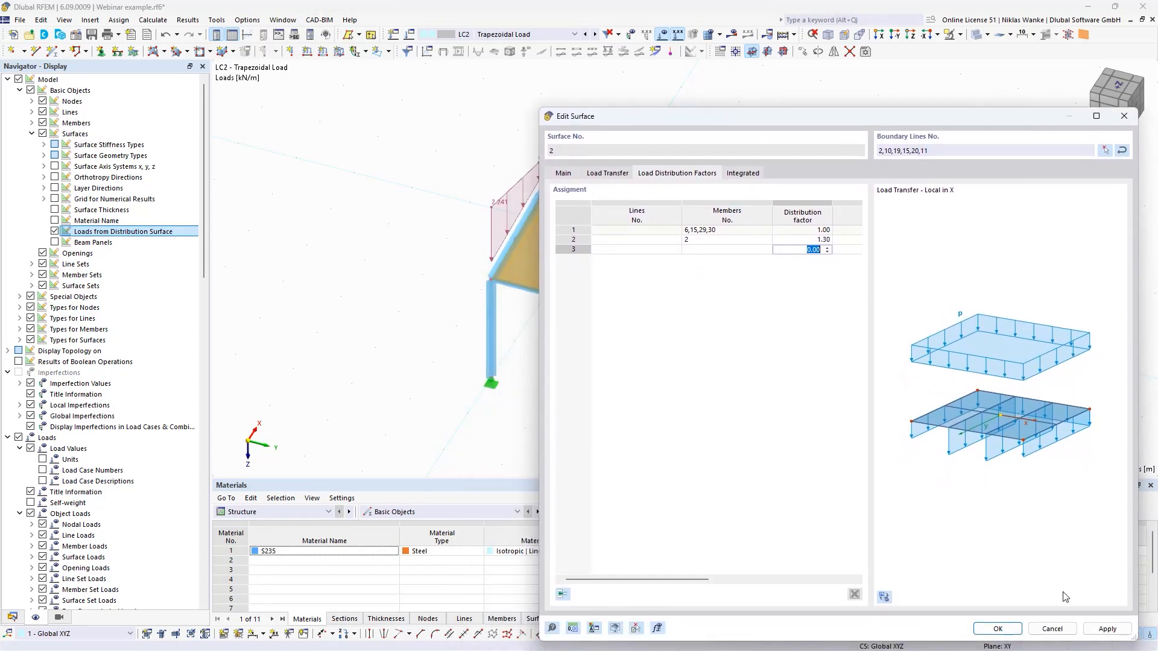
{"action": "left_click", "coordinate": [1107, 629]}
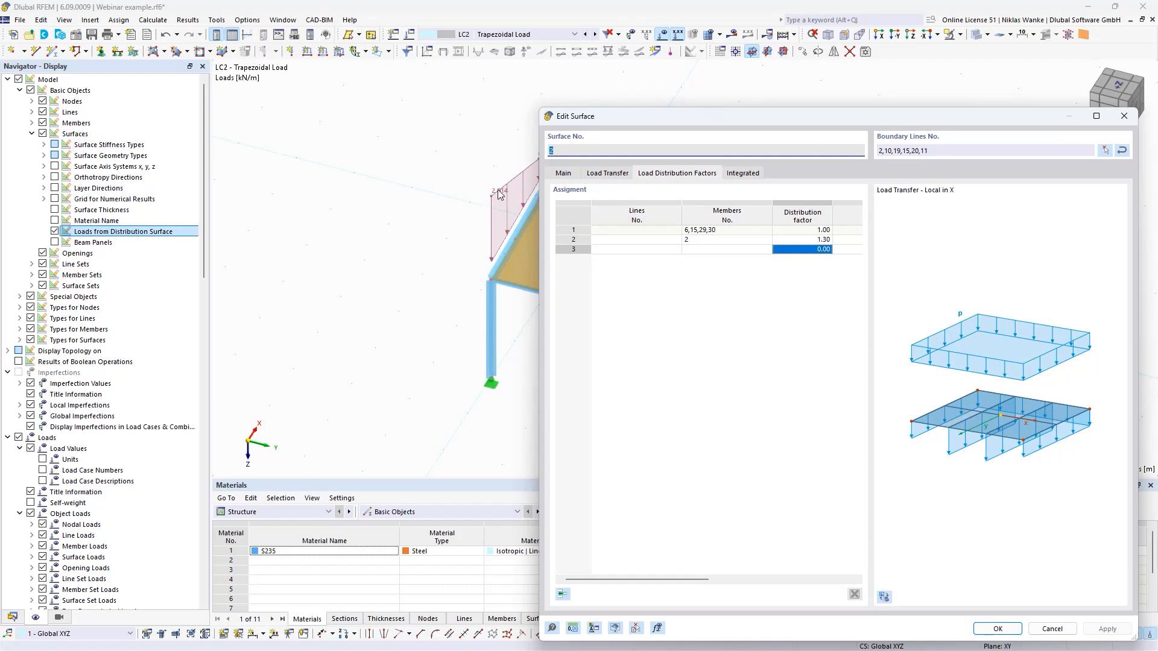
Compare the distributed loads on the edge beam with the distribution factors assigned to surface 2's members.
{"action": "left_click_drag", "start_coordinate": [870, 121], "coordinate": [632, 205]}
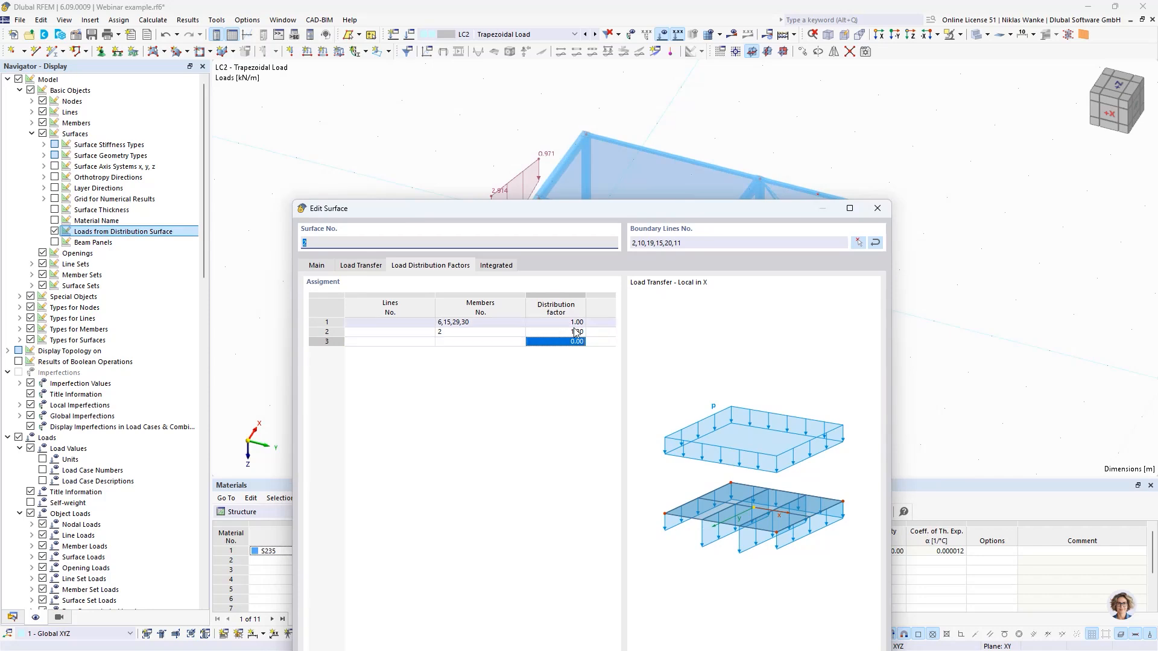
{"action": "double_click", "coordinate": [559, 332]}
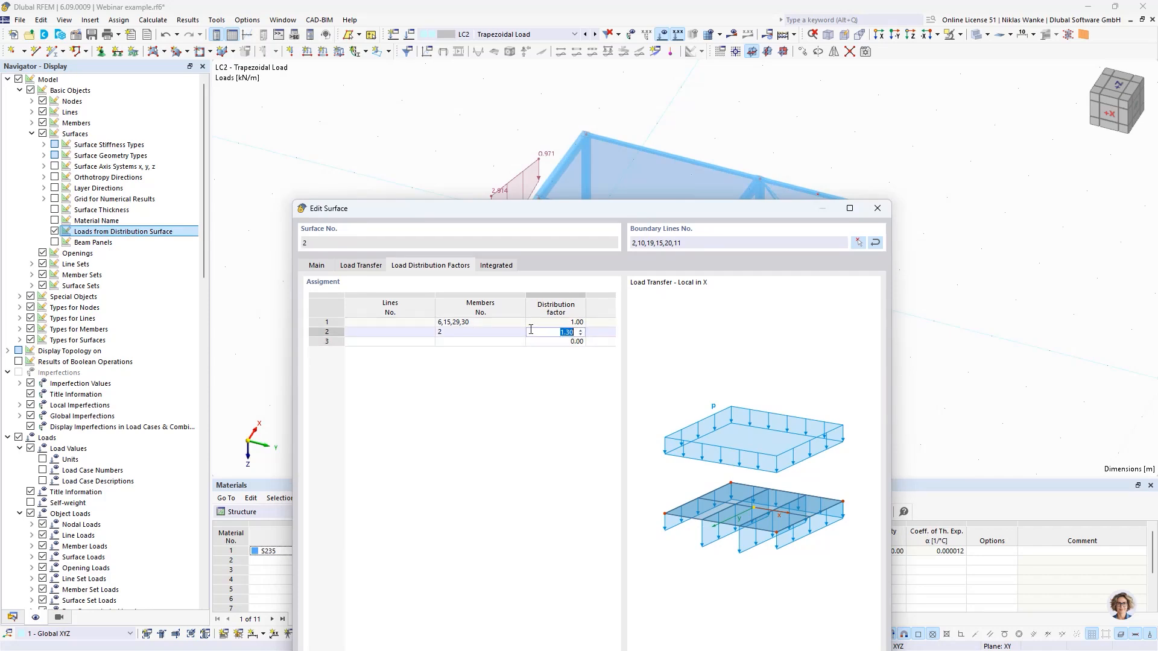
{"action": "left_click_drag", "start_coordinate": [632, 208], "coordinate": [679, 408]}
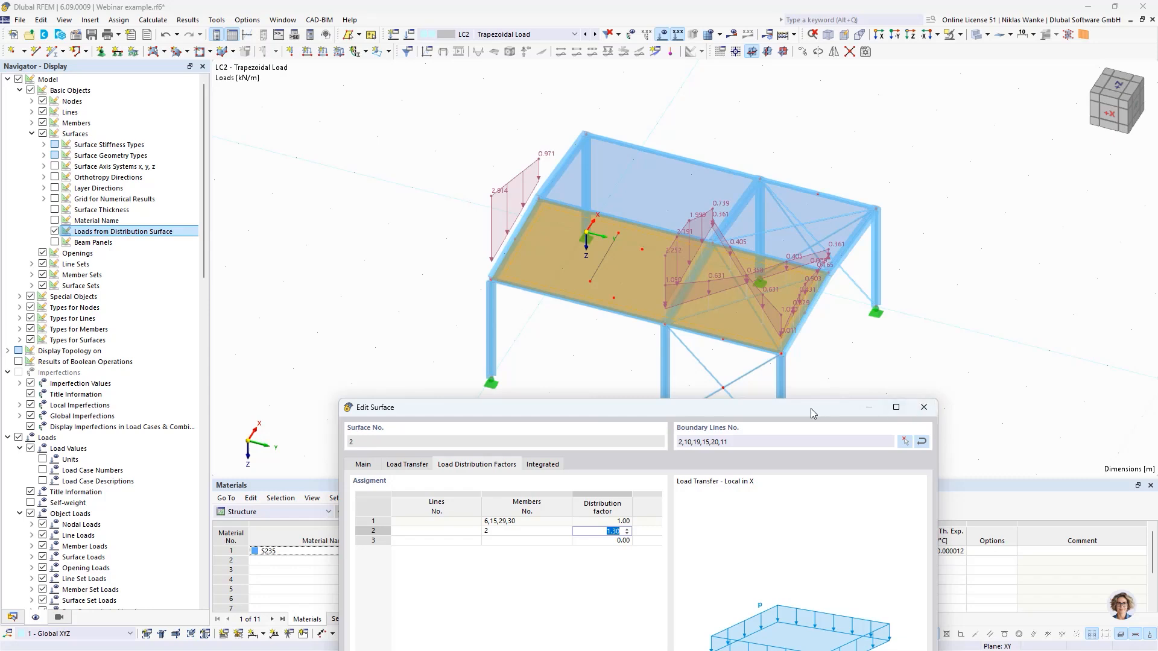
{"action": "left_click_drag", "start_coordinate": [813, 414], "coordinate": [781, 489]}
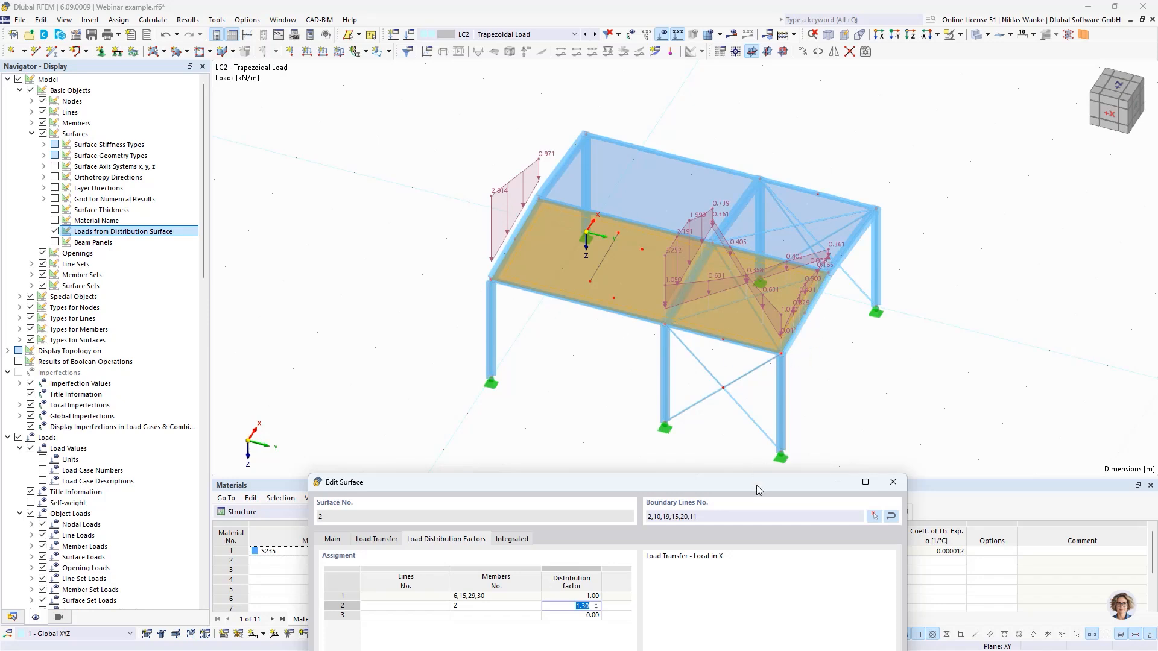
{"action": "left_click_drag", "start_coordinate": [759, 481], "coordinate": [755, 237]}
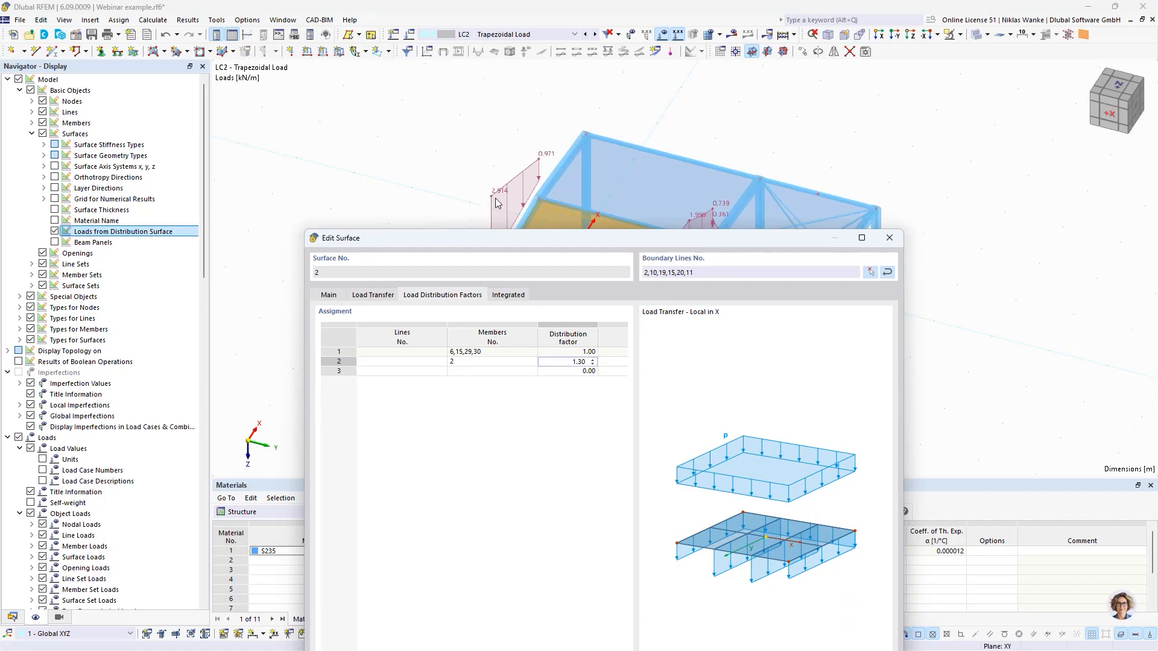
{"action": "left_click_drag", "start_coordinate": [618, 239], "coordinate": [642, 219]}
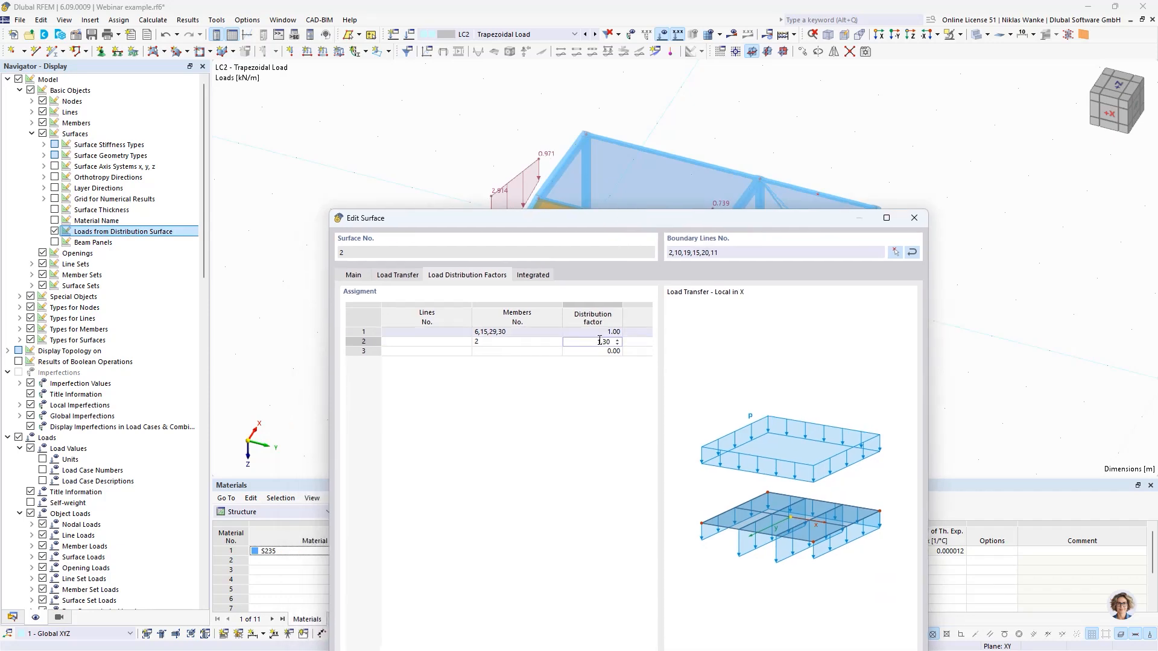
{"action": "left_click_drag", "start_coordinate": [758, 226], "coordinate": [788, 106]}
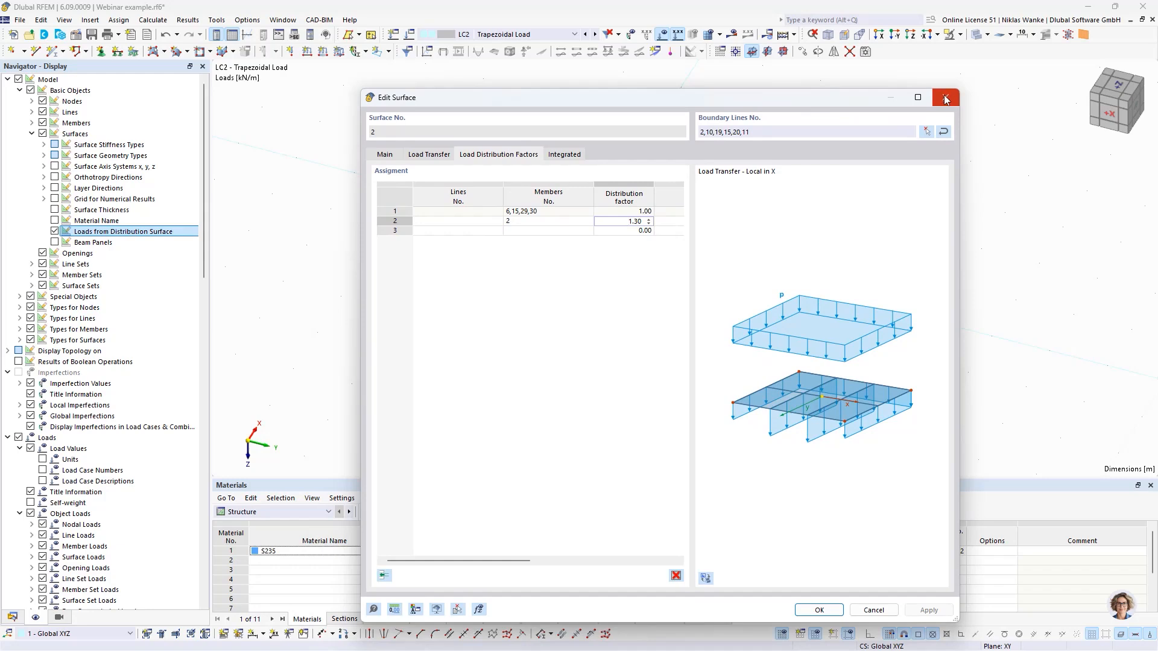
{"action": "left_click", "coordinate": [610, 220]}
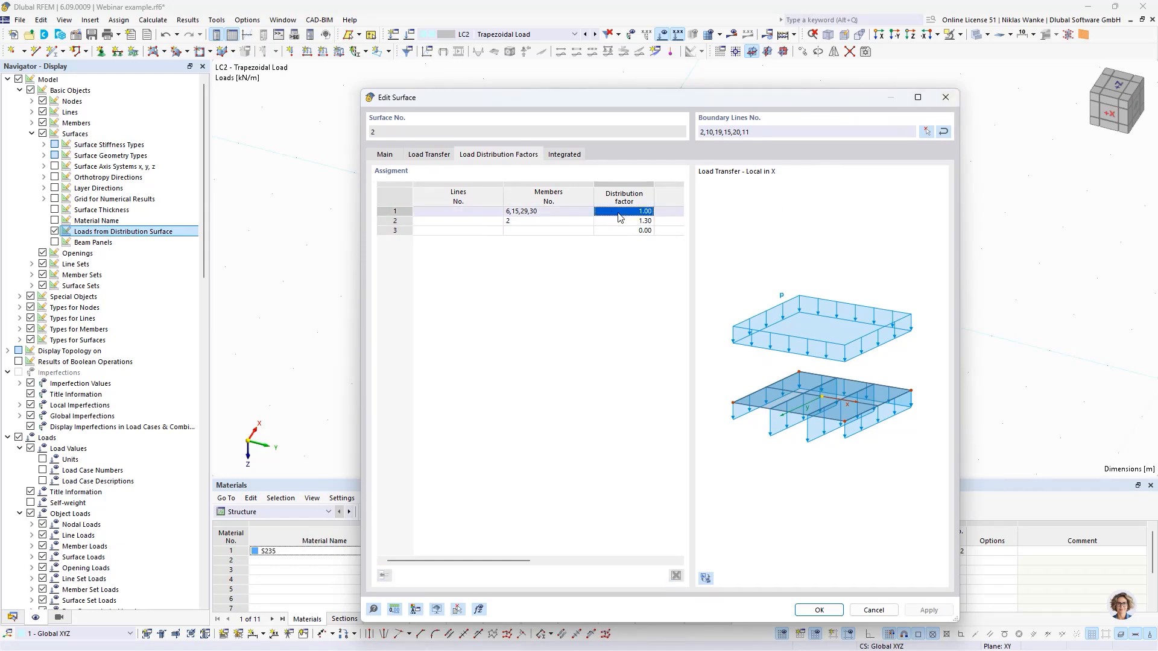
{"action": "left_click", "coordinate": [624, 223]}
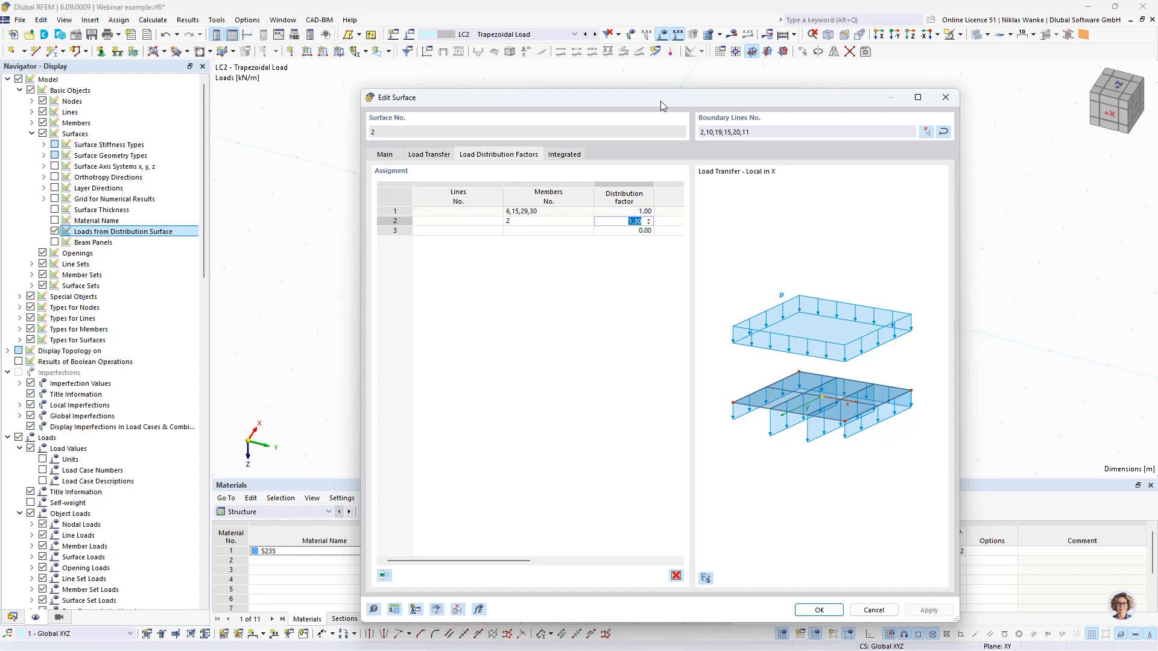
{"action": "mouse_move", "coordinate": [660, 100]}
{"action": "left_mouse_down"}
{"action": "mouse_move", "coordinate": [667, 93]}
{"action": "mouse_move", "coordinate": [650, 100]}
{"action": "left_mouse_up"}
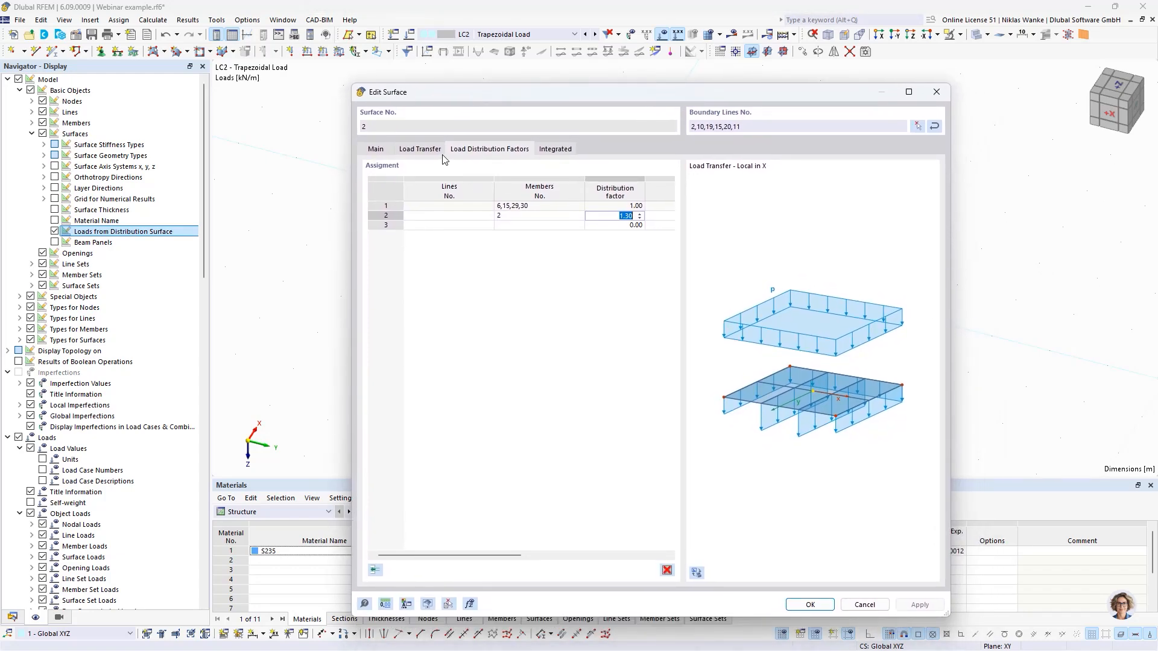
Review surface 2's load transfer direction, distribution and stripe parameters, then close the surface settings.
{"action": "left_click", "coordinate": [424, 150]}
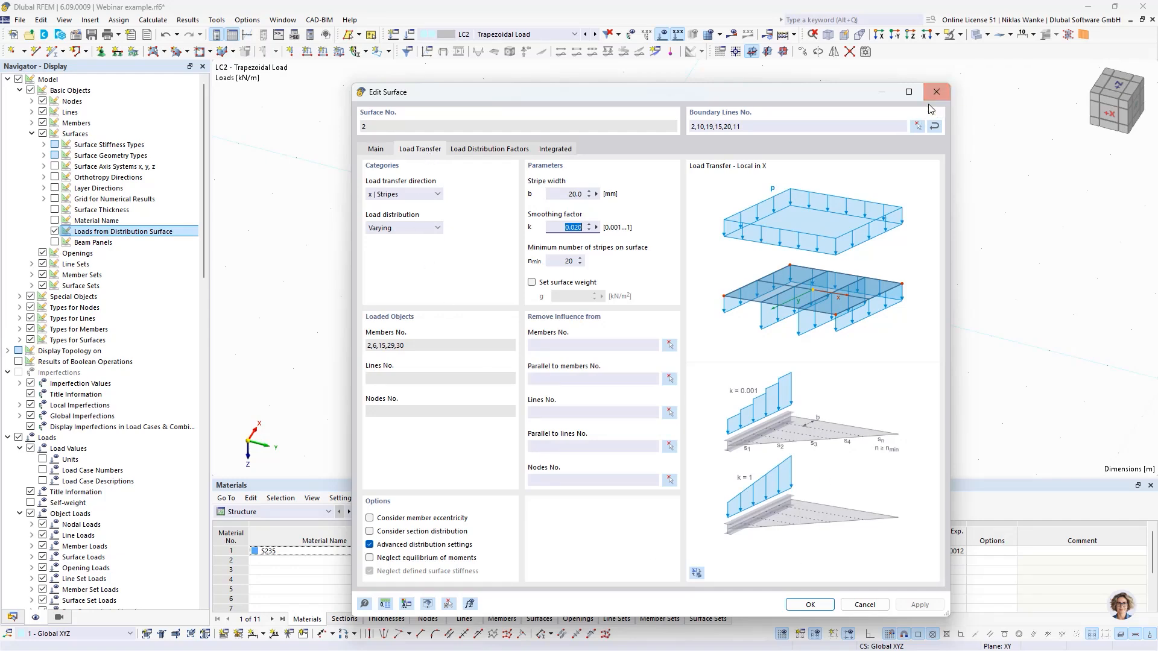
{"action": "left_click_drag", "start_coordinate": [806, 95], "coordinate": [797, 97]}
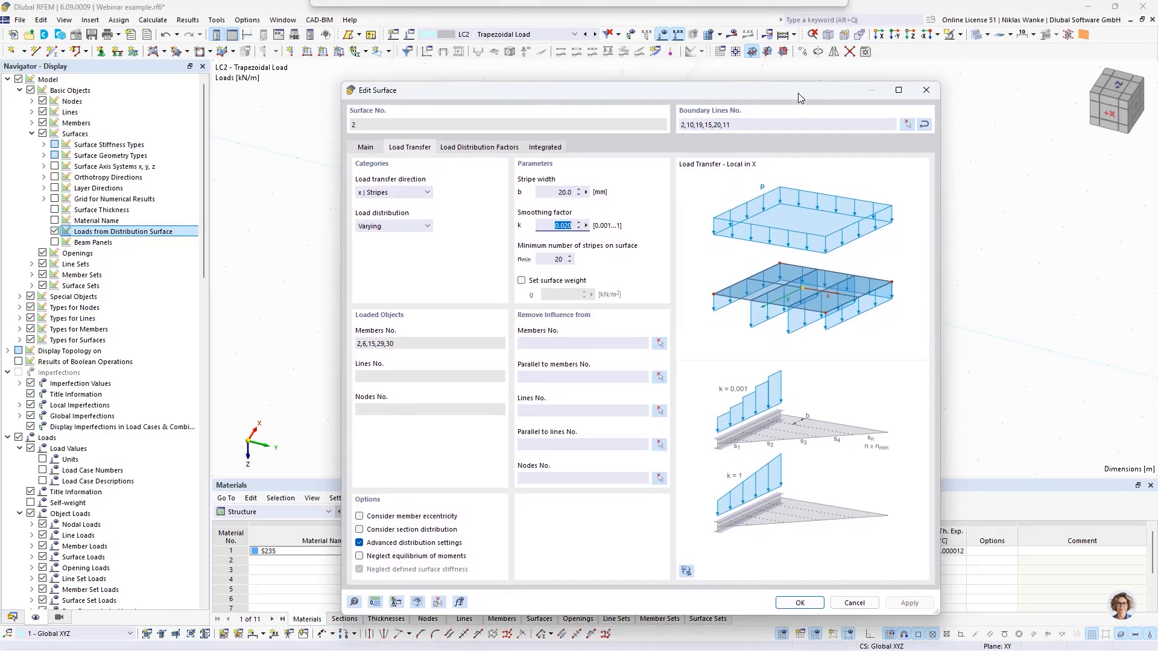
{"action": "left_click", "coordinate": [926, 90]}
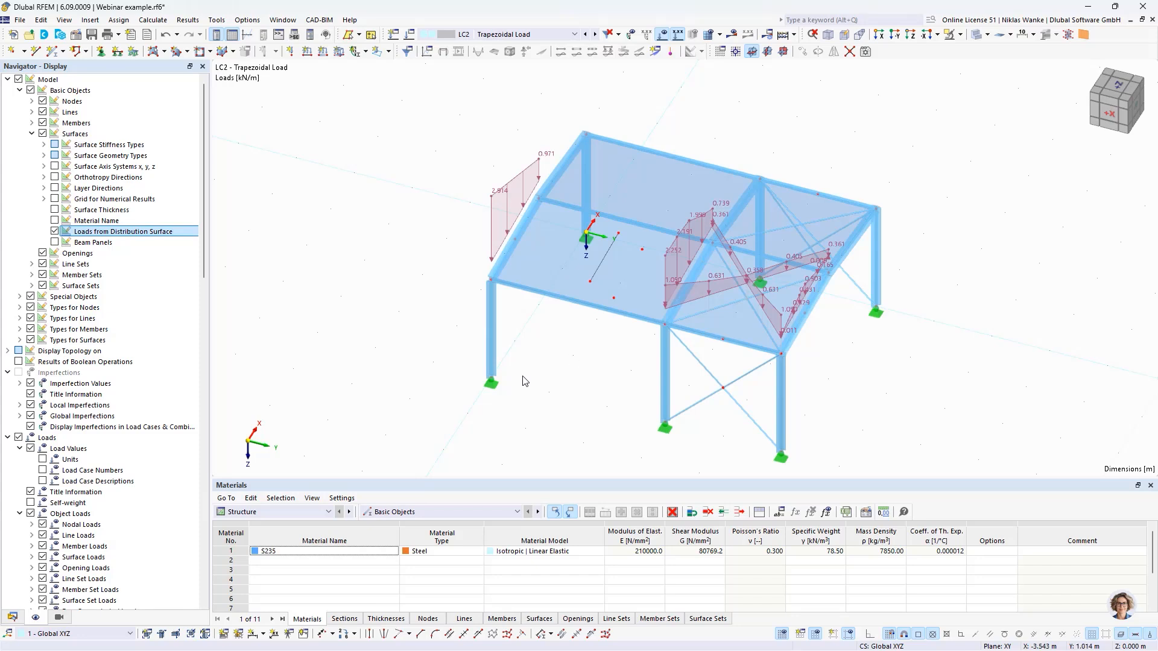
Show the model's data tree and expand the Load Wizards to list the available wizards.
{"action": "left_click", "coordinate": [12, 617]}
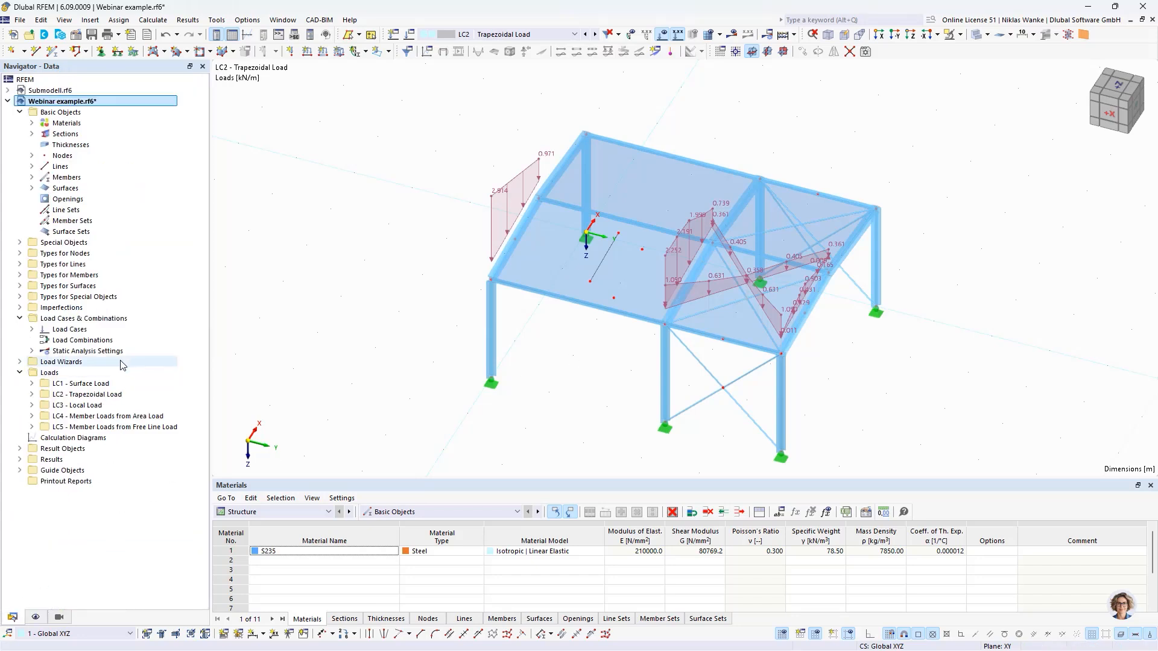
{"action": "double_click", "coordinate": [63, 361]}
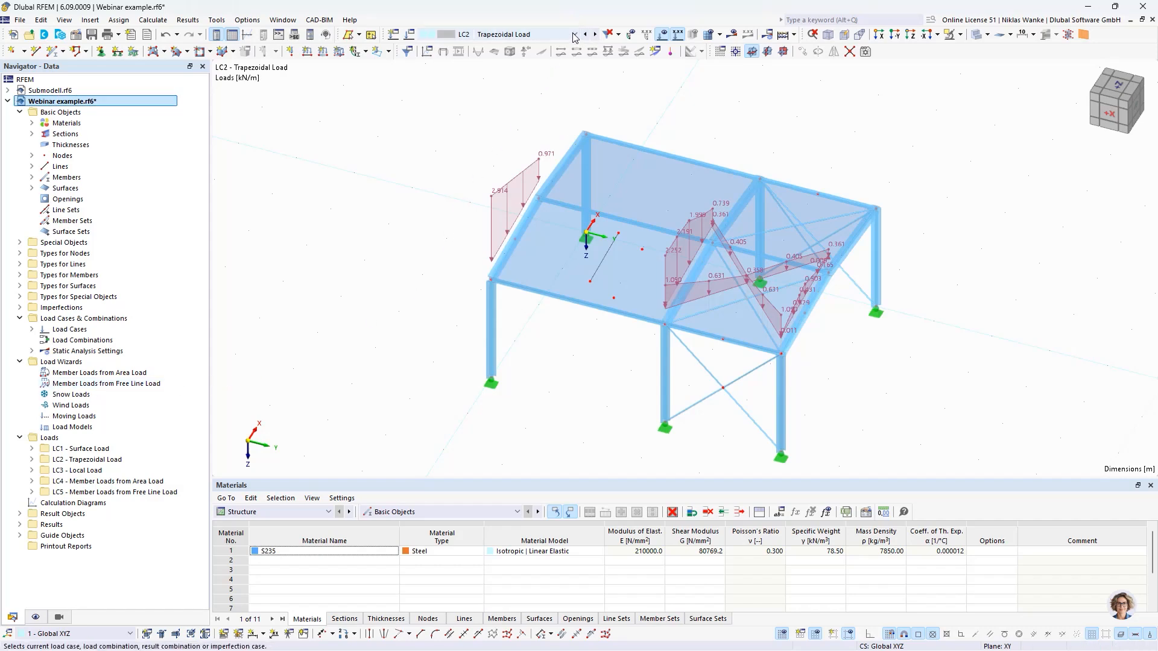
Make load case LC4 - Member Loads from Area Load current and show the frame from its side wall.
{"action": "left_click", "coordinate": [491, 35]}
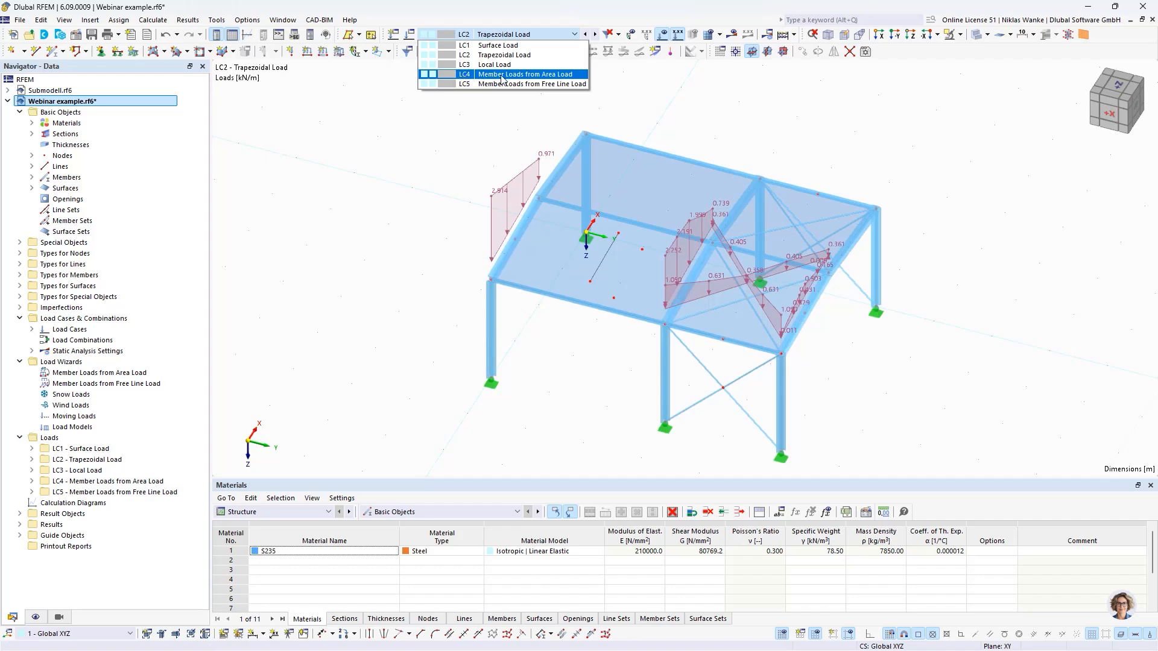
{"action": "left_click", "coordinate": [500, 74]}
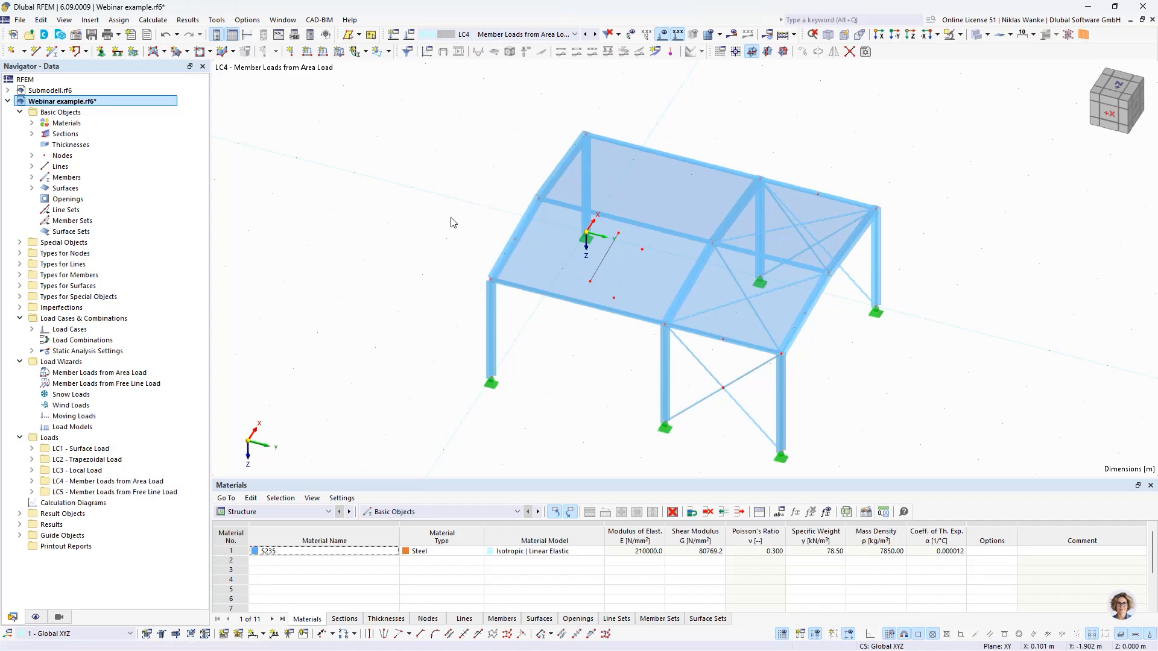
{"action": "scroll", "coordinate": [450, 221], "scroll_direction": "down", "scroll_amount": 1}
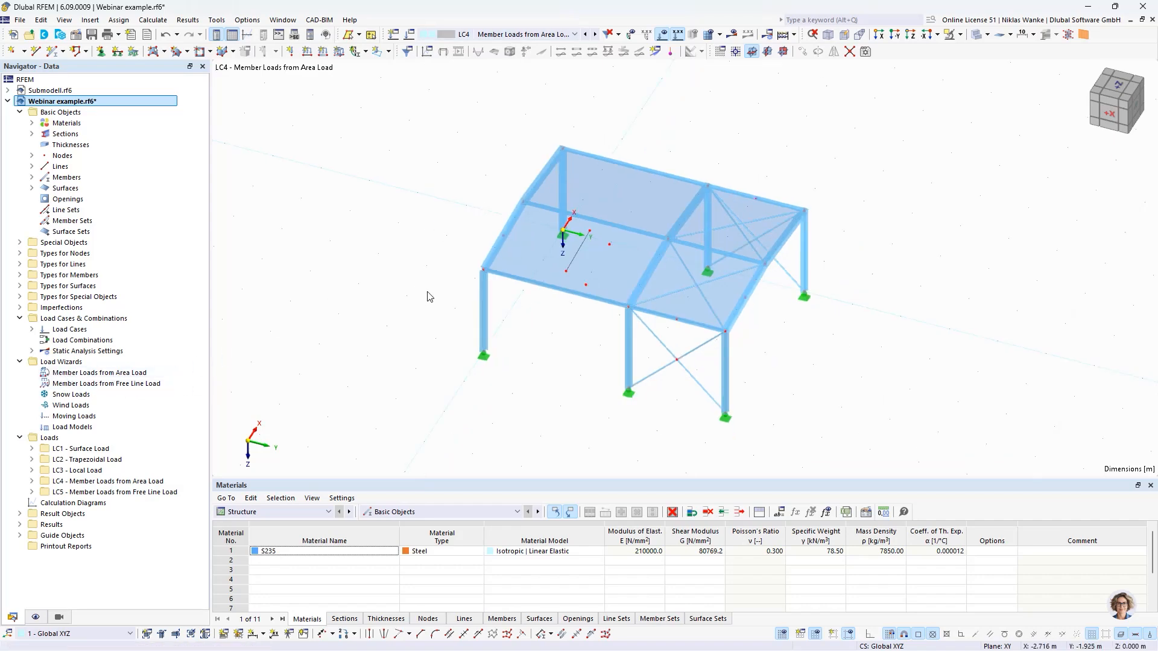
{"action": "middle_click_drag", "start_coordinate": [441, 306], "coordinate": [474, 329]}
{"action": "middle_click_drag", "start_coordinate": [474, 329], "coordinate": [441, 253], "text": "ctrl"}
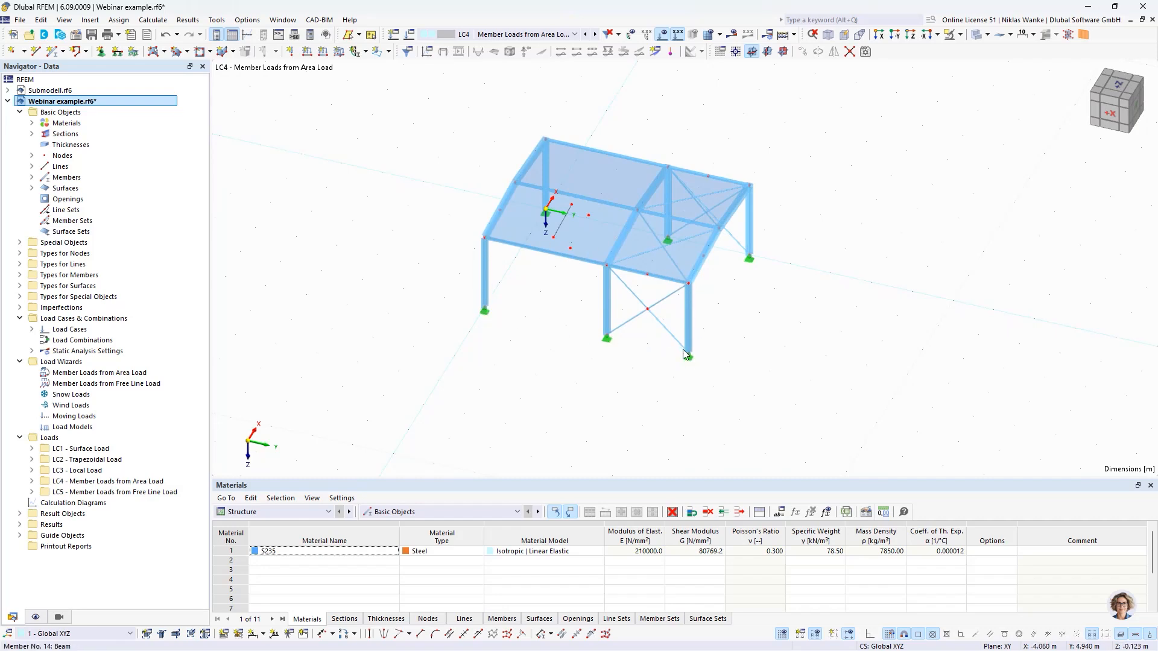
{"action": "middle_click_drag", "start_coordinate": [627, 355], "coordinate": [507, 328], "text": "ctrl"}
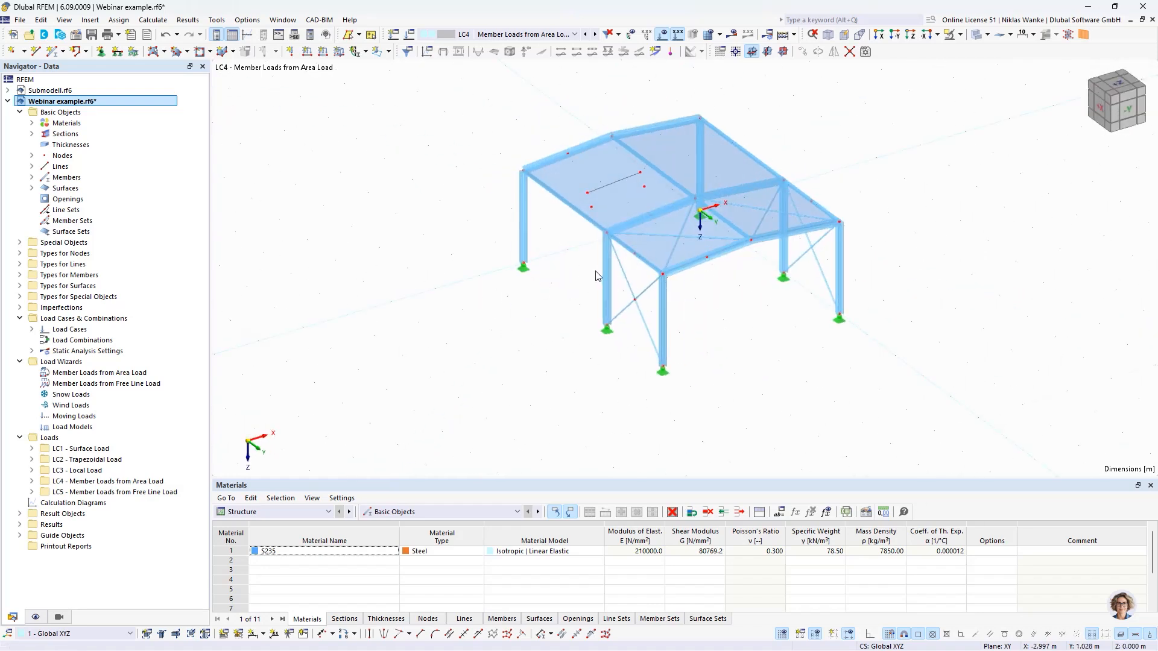
Start a new Member Loads from Area Load wizard and compare its settings with the frame behind it.
{"action": "left_click", "coordinate": [78, 374]}
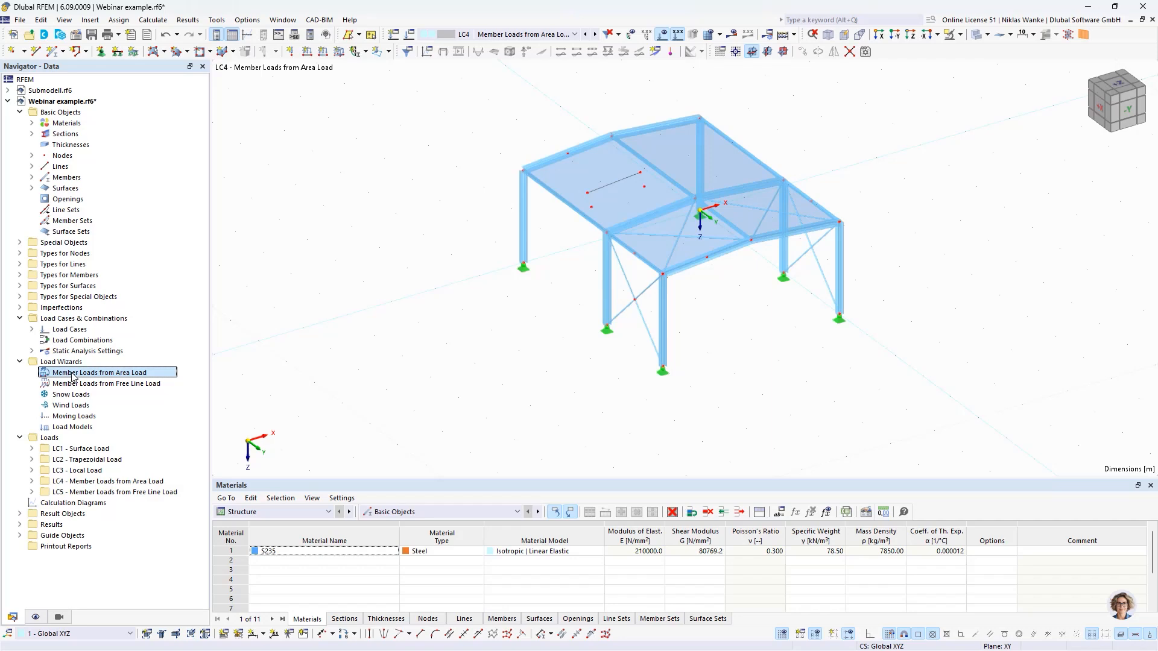
{"action": "right_click", "coordinate": [72, 376]}
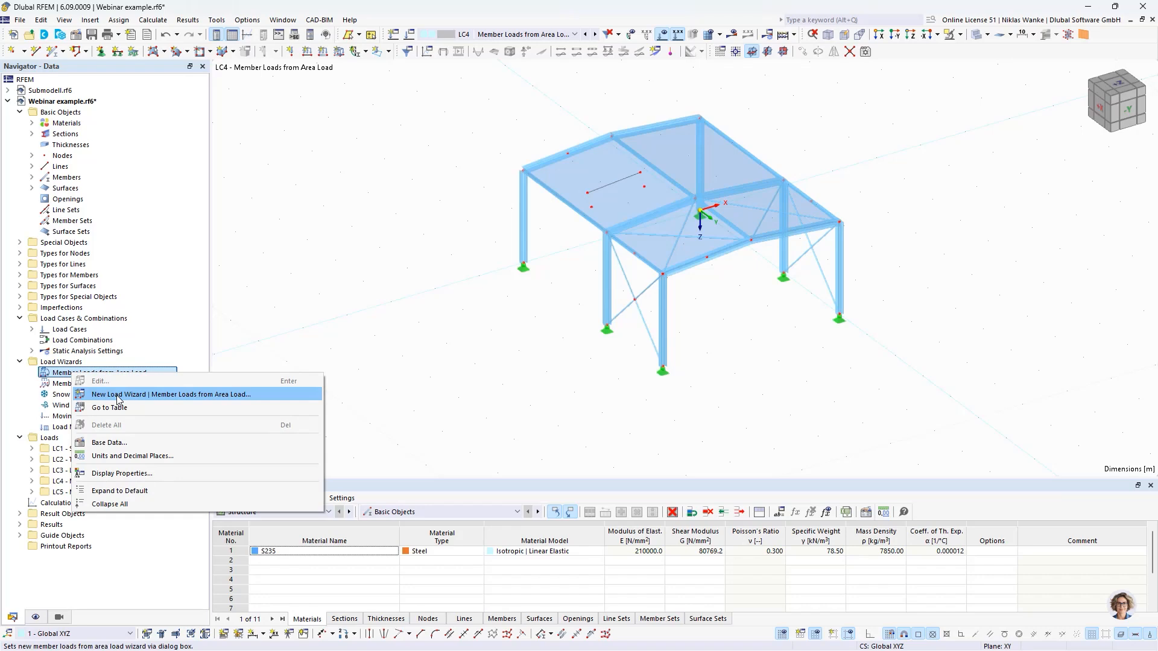
{"action": "left_click", "coordinate": [118, 395]}
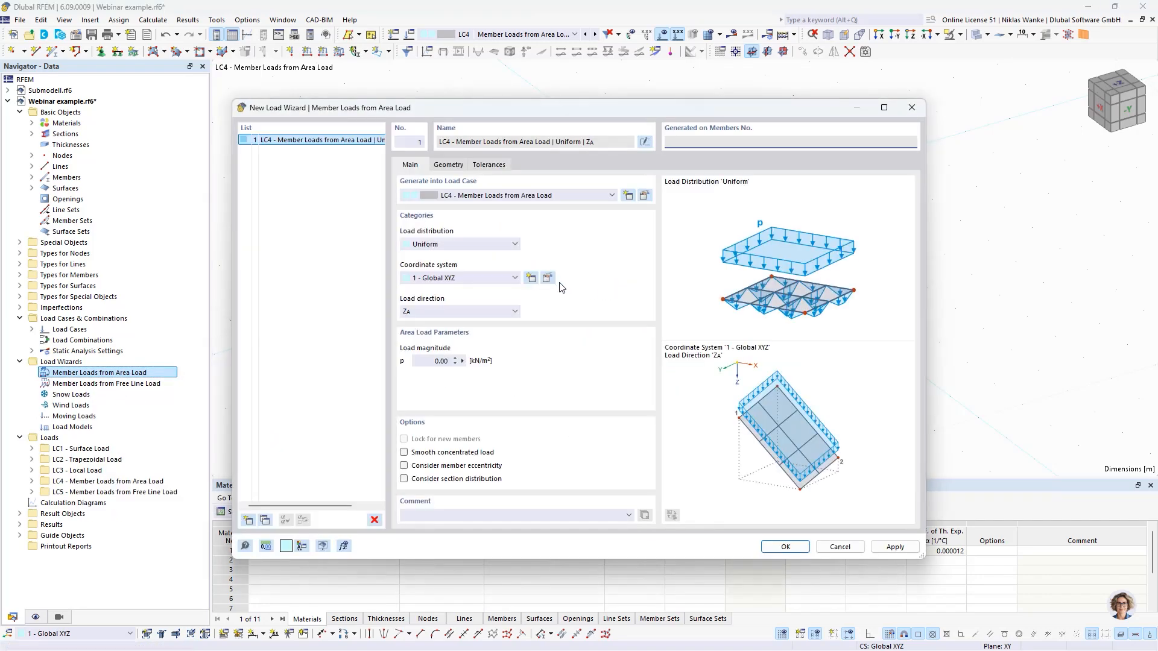
{"action": "left_click_drag", "start_coordinate": [589, 118], "coordinate": [633, 129]}
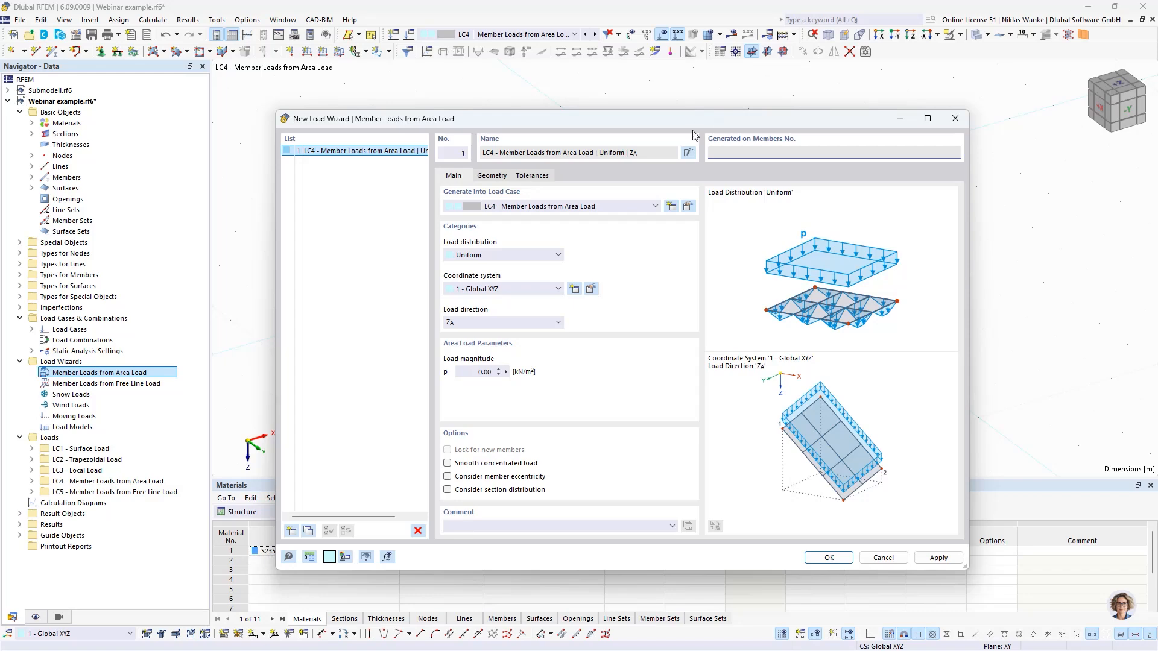
{"action": "left_click_drag", "start_coordinate": [693, 122], "coordinate": [682, 340]}
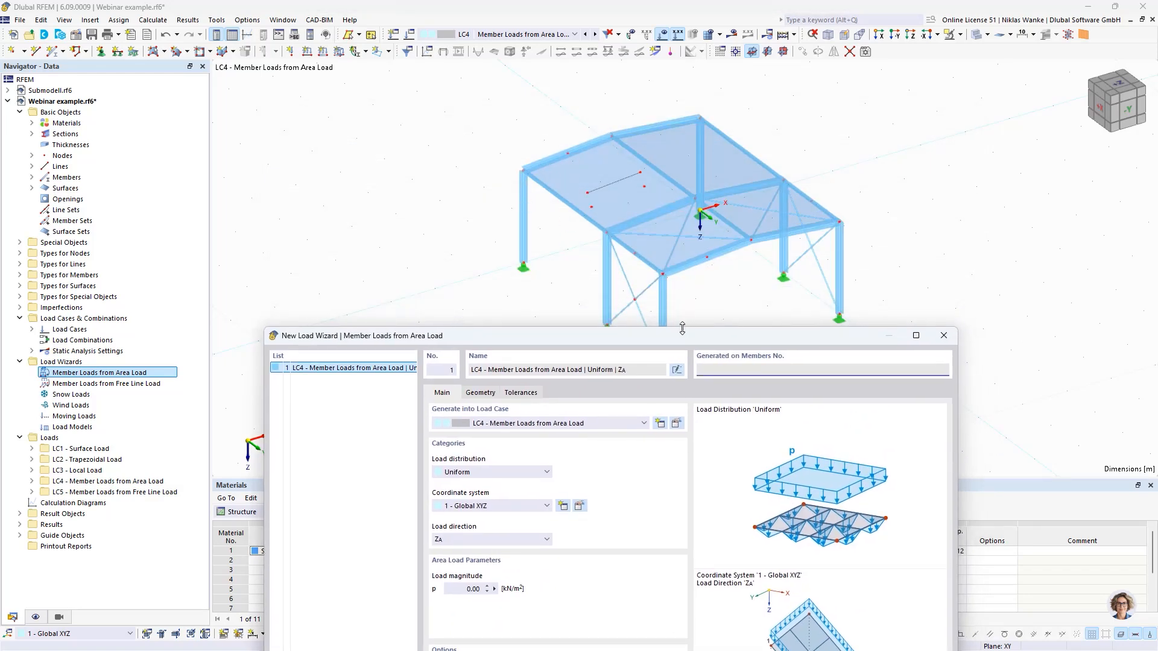
{"action": "left_click_drag", "start_coordinate": [675, 336], "coordinate": [670, 119]}
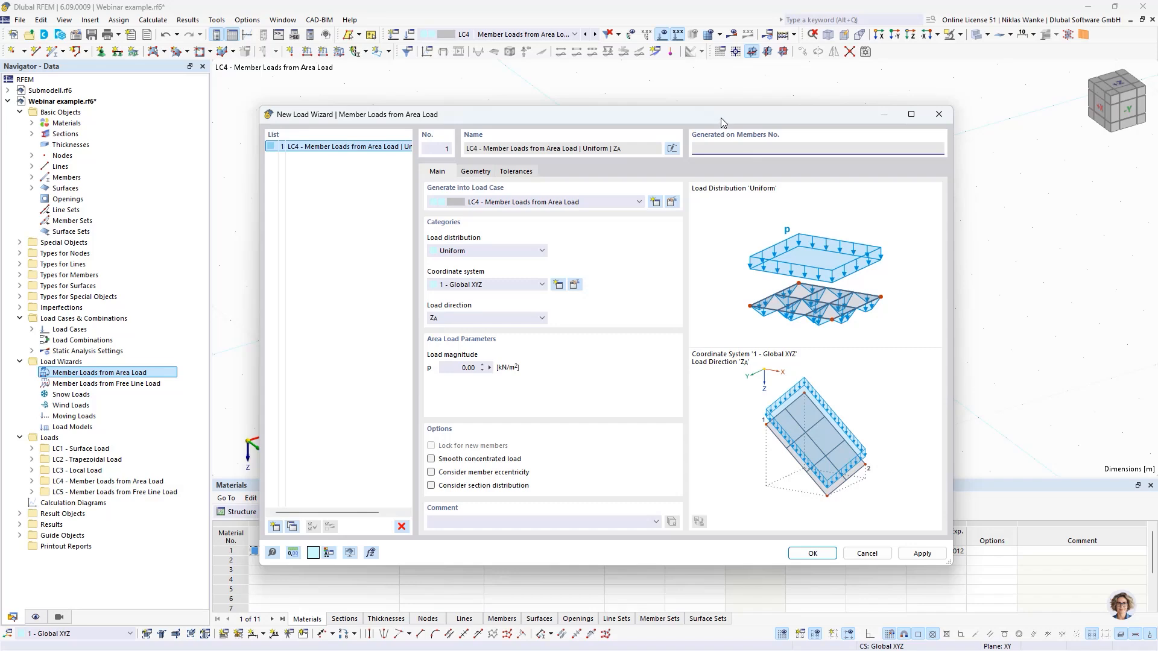
{"action": "left_click_drag", "start_coordinate": [722, 119], "coordinate": [760, 332]}
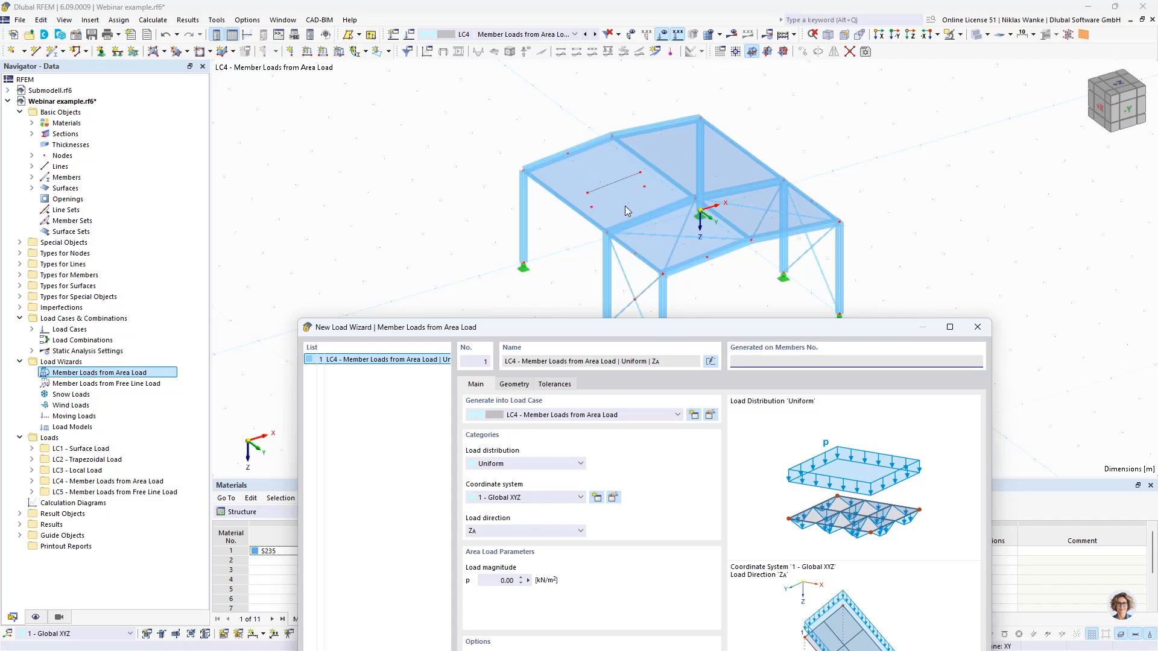
{"action": "left_click_drag", "start_coordinate": [806, 333], "coordinate": [768, 112]}
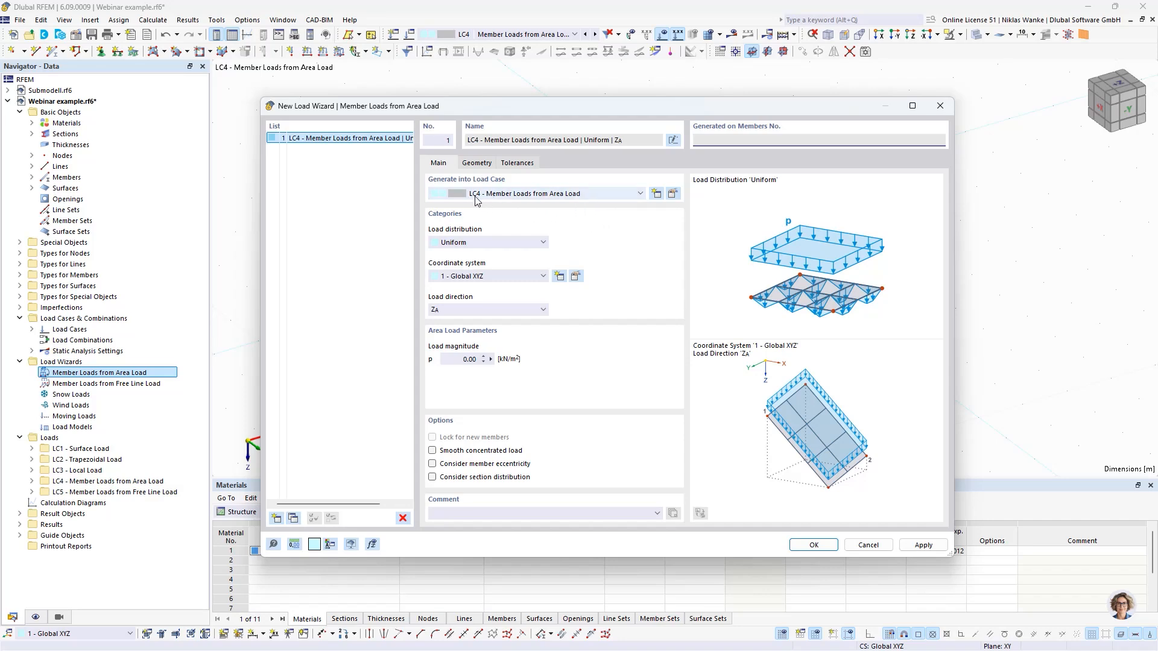
Define a uniform area load in global X on the true area with a magnitude of 1 kN/m².
{"action": "left_click", "coordinate": [477, 243]}
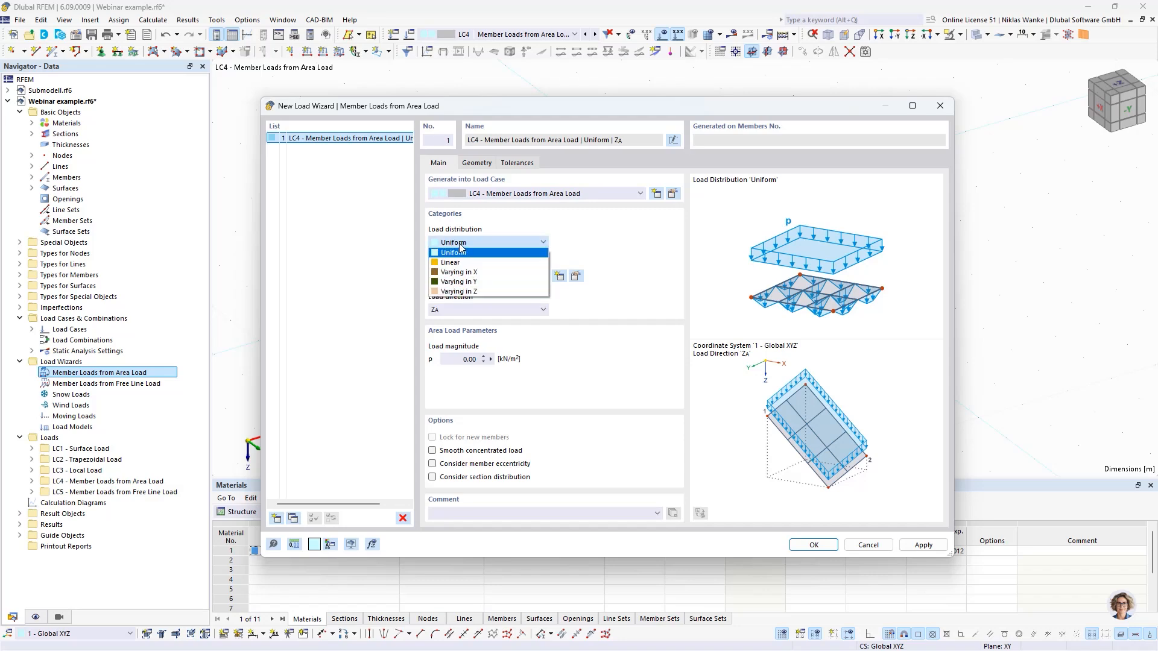
{"action": "left_click", "coordinate": [456, 247]}
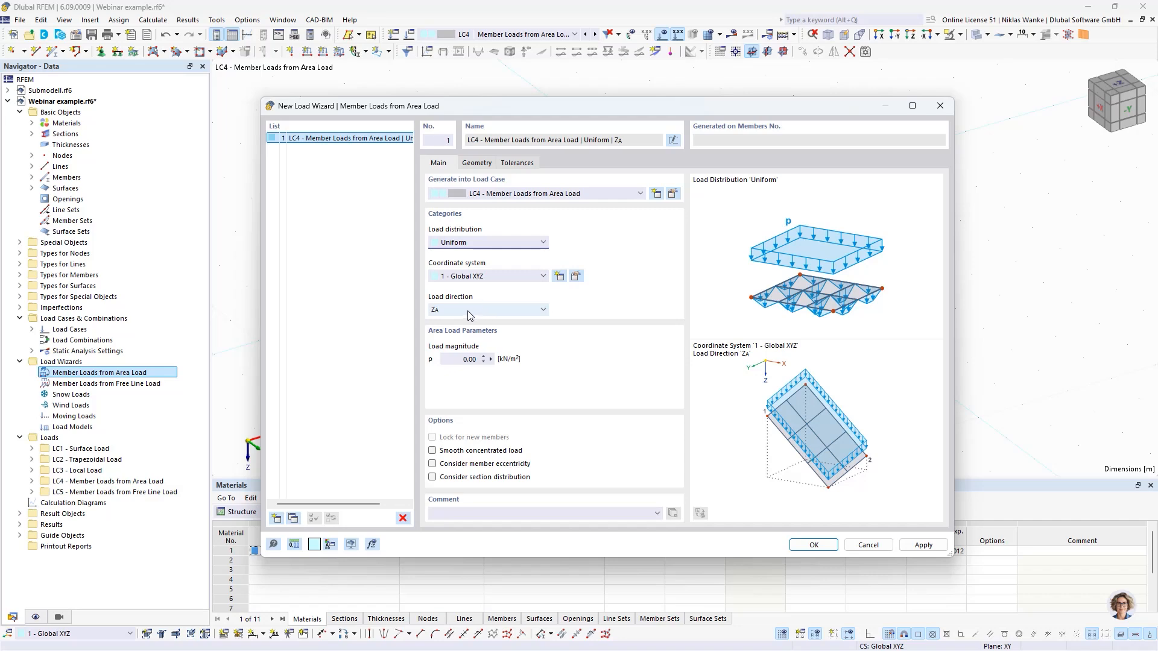
{"action": "left_click_drag", "start_coordinate": [530, 117], "coordinate": [659, 157]}
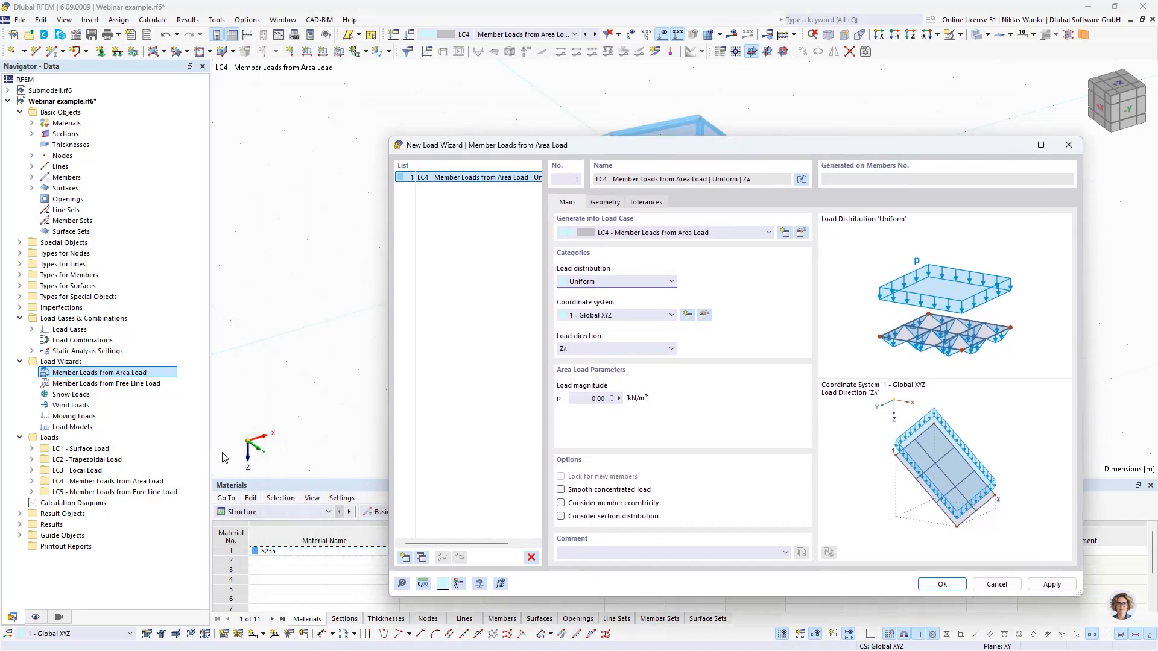
{"action": "left_click", "coordinate": [657, 349]}
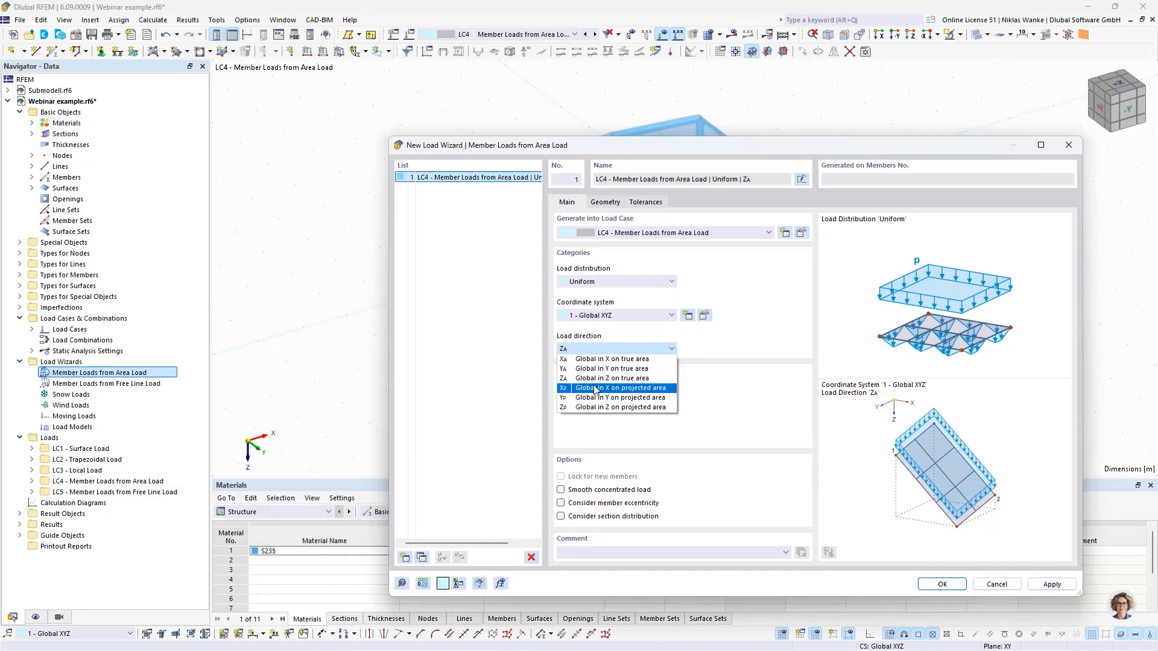
{"action": "left_click", "coordinate": [597, 360]}
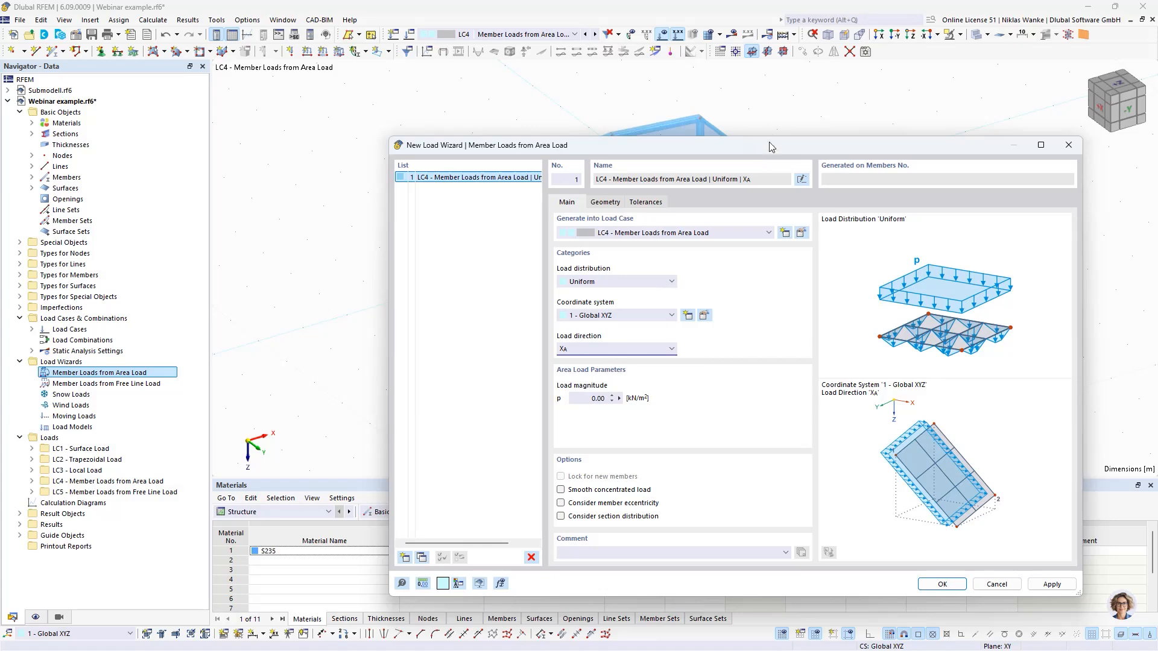
{"action": "left_click_drag", "start_coordinate": [769, 144], "coordinate": [722, 98]}
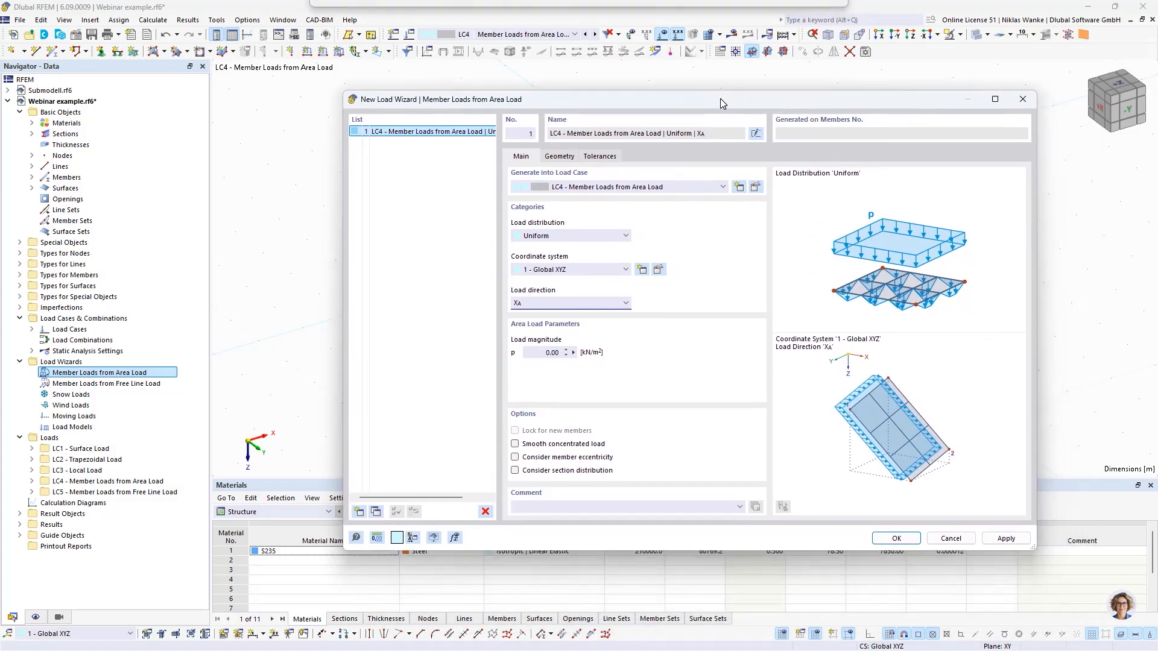
{"action": "left_click", "coordinate": [552, 352]}
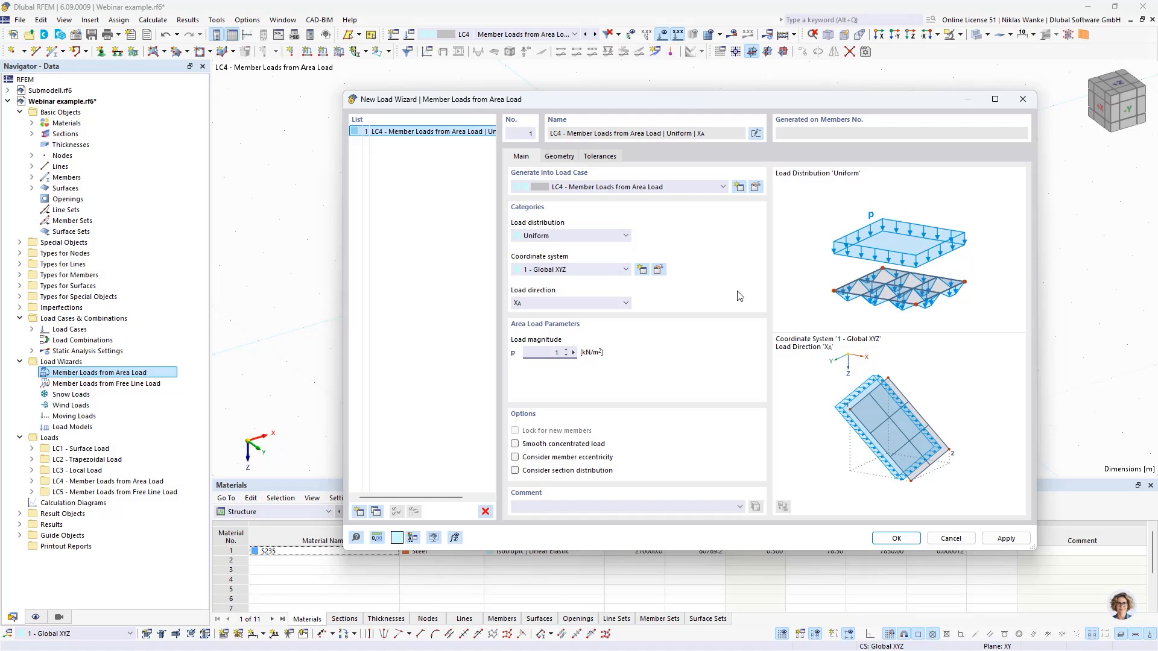
Set the load plane boundary to corner nodes 1, 2, 12 and 11 of the side wall and create the load.
{"action": "left_click", "coordinate": [558, 158]}
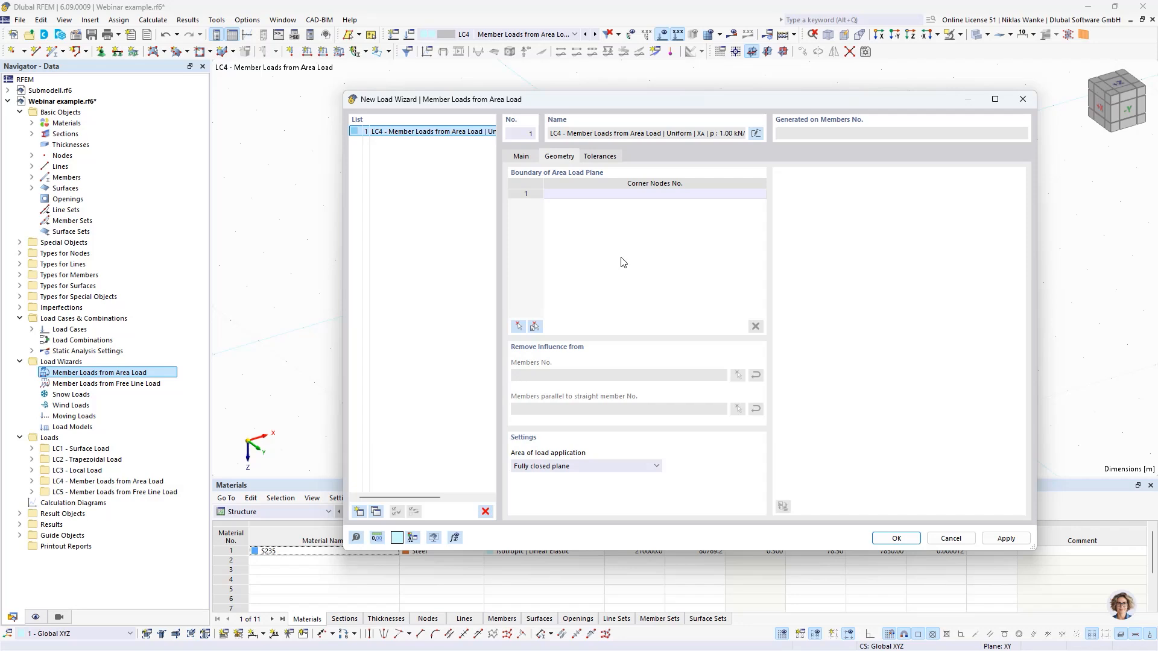
{"action": "left_click", "coordinate": [622, 194]}
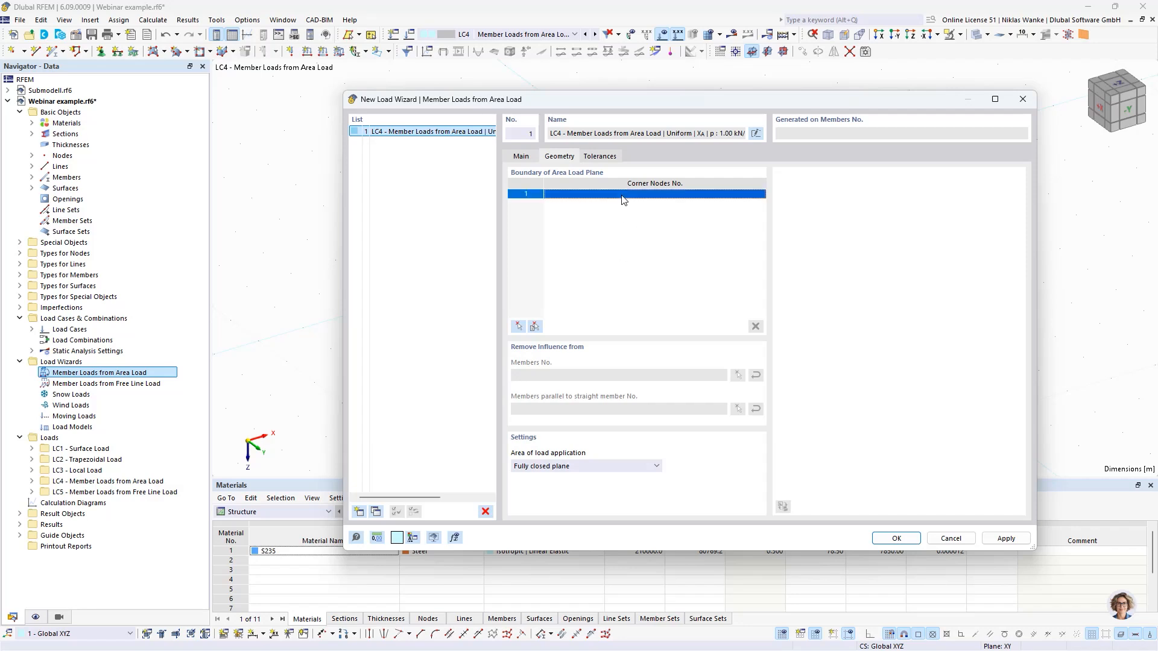
{"action": "left_click", "coordinate": [590, 194]}
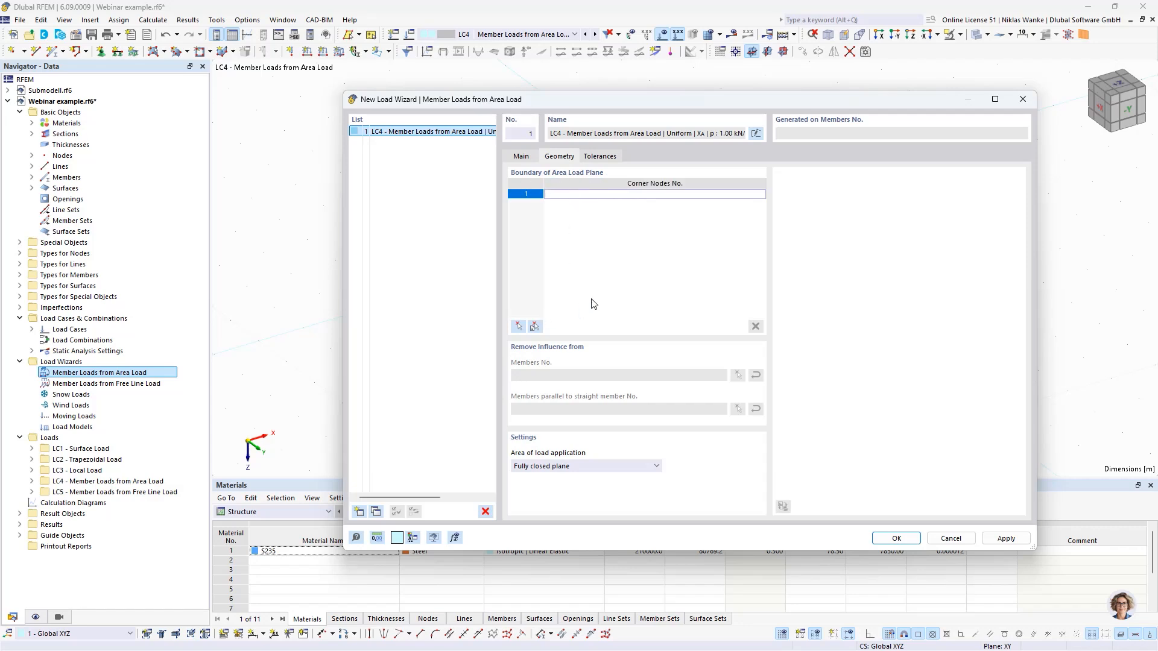
{"action": "left_click", "coordinate": [519, 329]}
{"action": "mouse_move", "coordinate": [583, 322]}
{"action": "middle_mouse_down"}
{"action": "mouse_move", "coordinate": [555, 354]}
{"action": "mouse_move", "coordinate": [576, 341]}
{"action": "mouse_move", "coordinate": [575, 323]}
{"action": "mouse_move", "coordinate": [575, 332]}
{"action": "middle_mouse_up"}
{"action": "scroll", "coordinate": [575, 344], "scroll_direction": "up", "scroll_amount": 3}
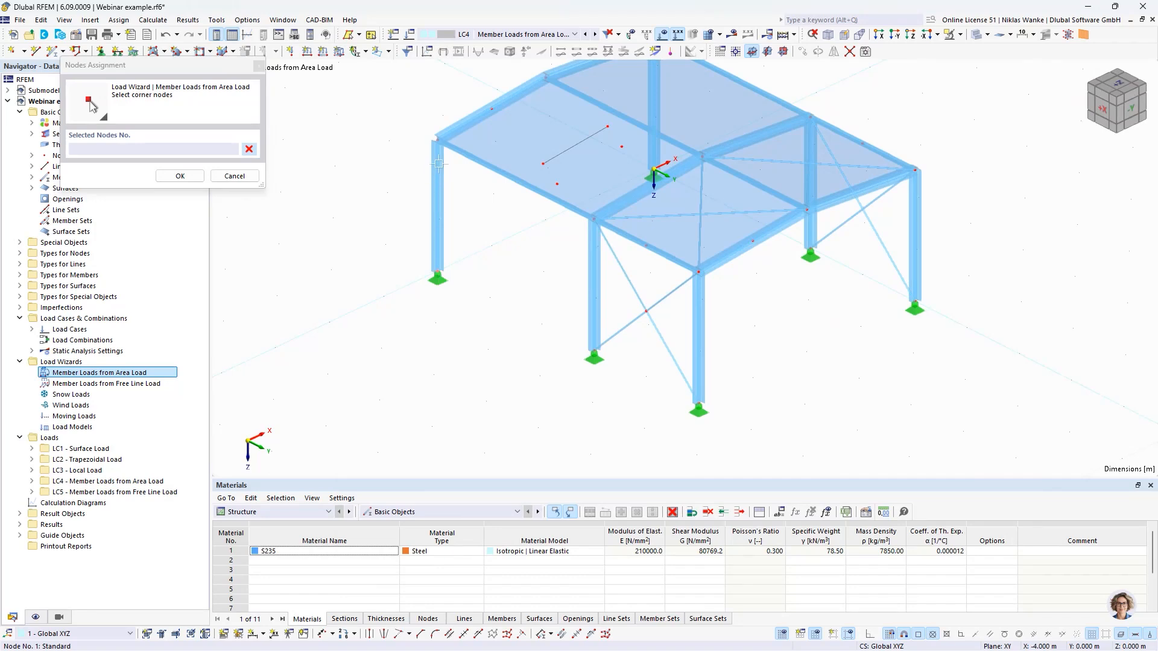
{"action": "left_click", "coordinate": [436, 271]}
{"action": "left_click", "coordinate": [436, 141]}
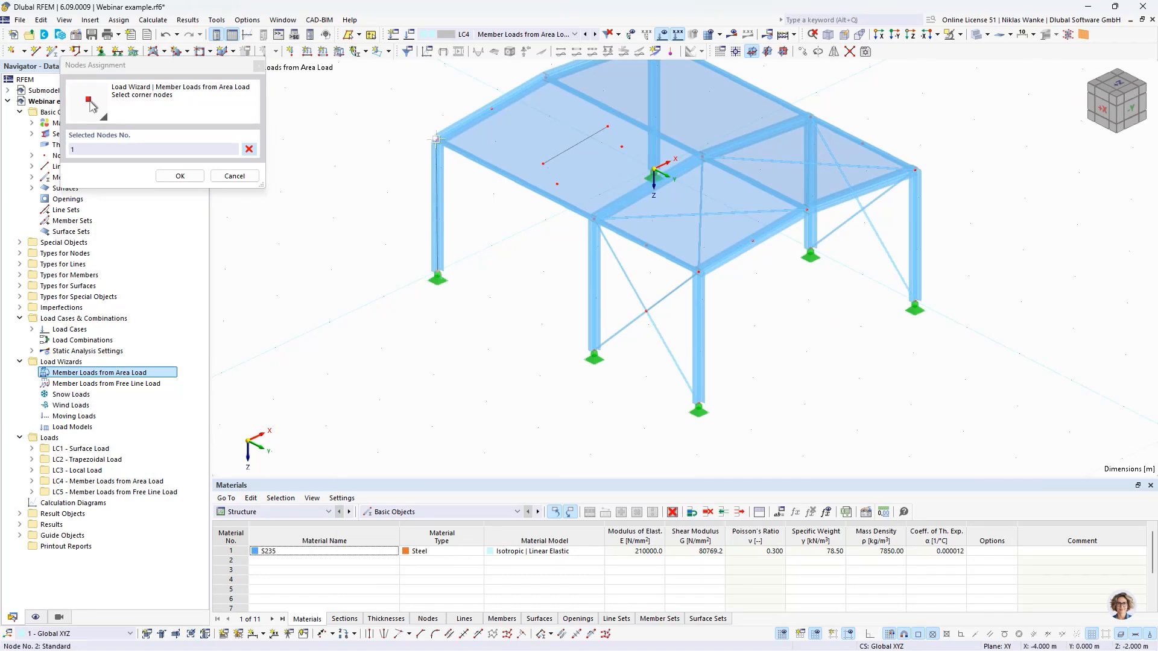
{"action": "left_click", "coordinate": [698, 271]}
{"action": "left_click", "coordinate": [698, 403]}
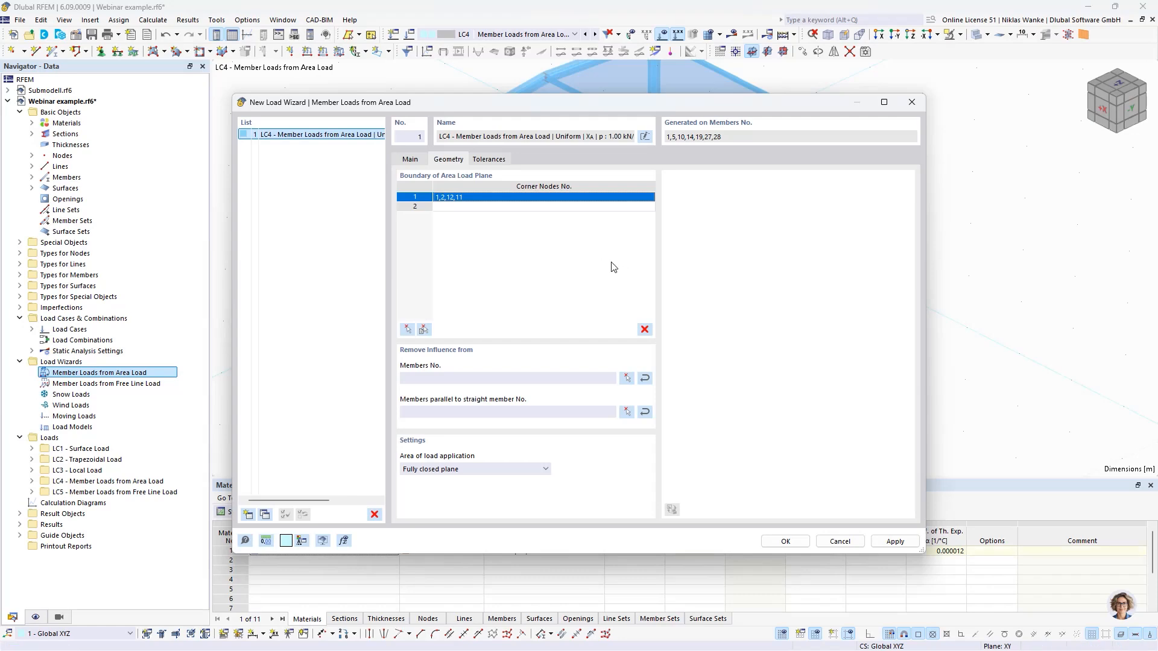
{"action": "left_click", "coordinate": [785, 542]}
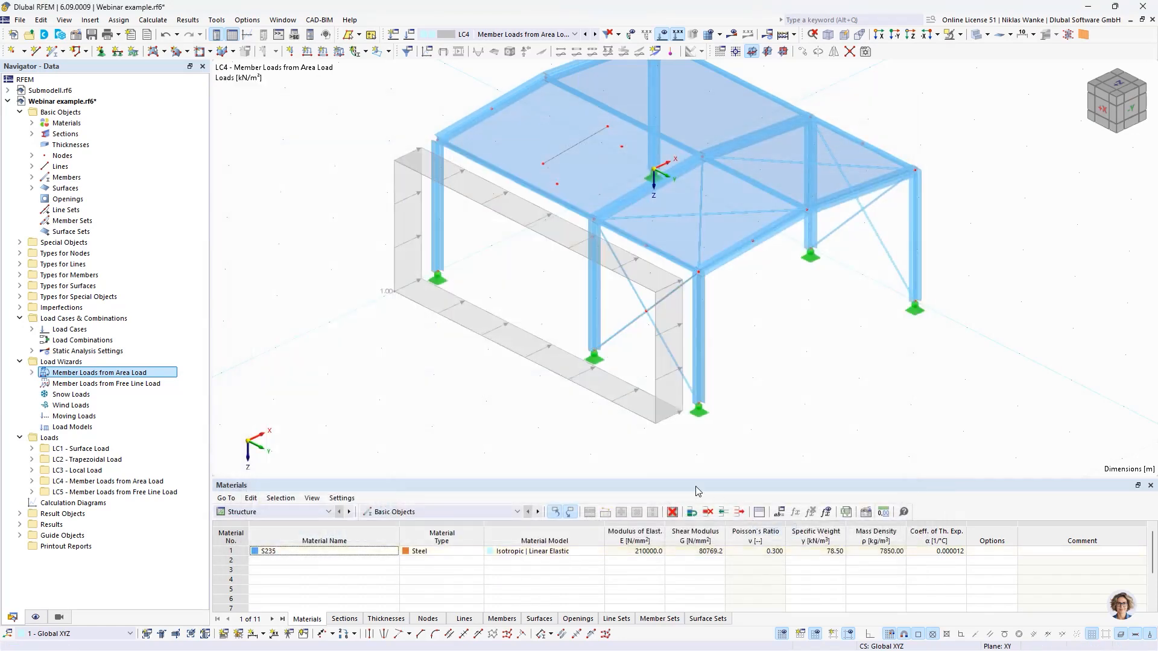
Display the area load's generated member loads separately to examine their distribution, and restore the combined area load display.
{"action": "middle_click_drag", "start_coordinate": [454, 382], "coordinate": [501, 364]}
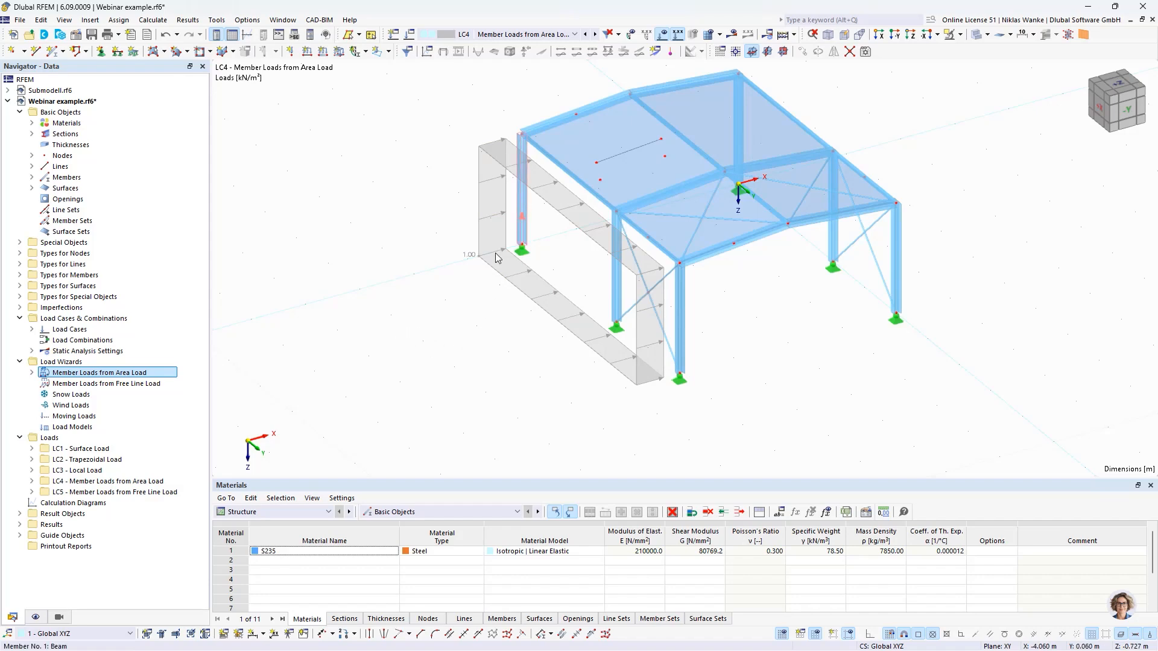
{"action": "left_click", "coordinate": [36, 617]}
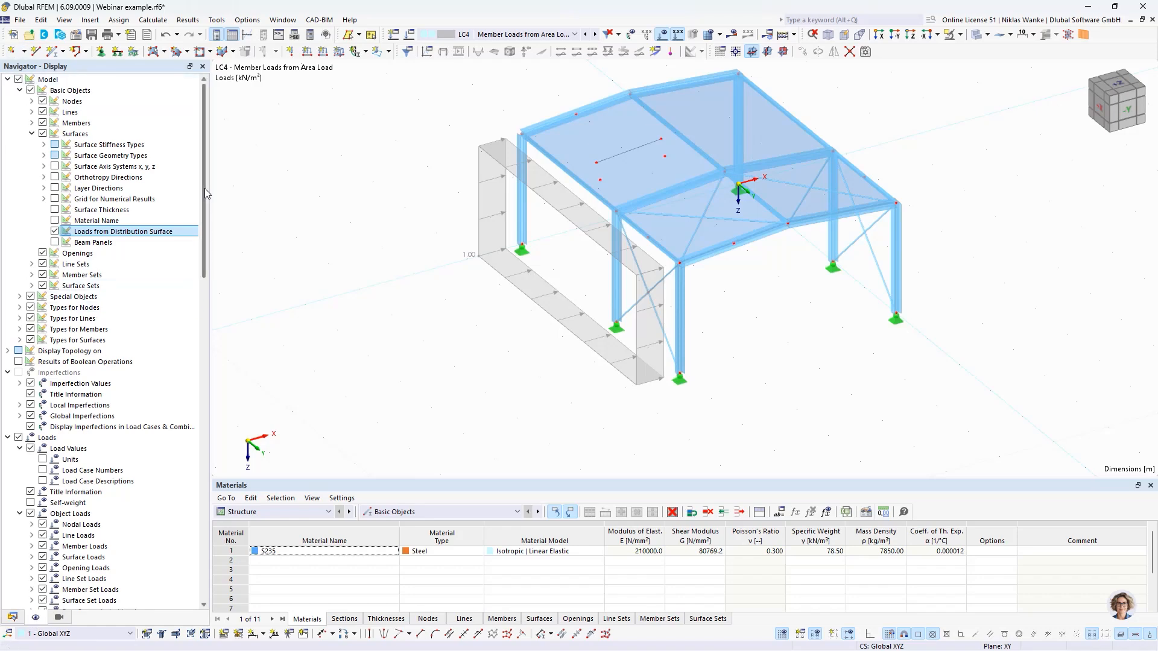
{"action": "left_click_drag", "start_coordinate": [202, 187], "coordinate": [198, 282]}
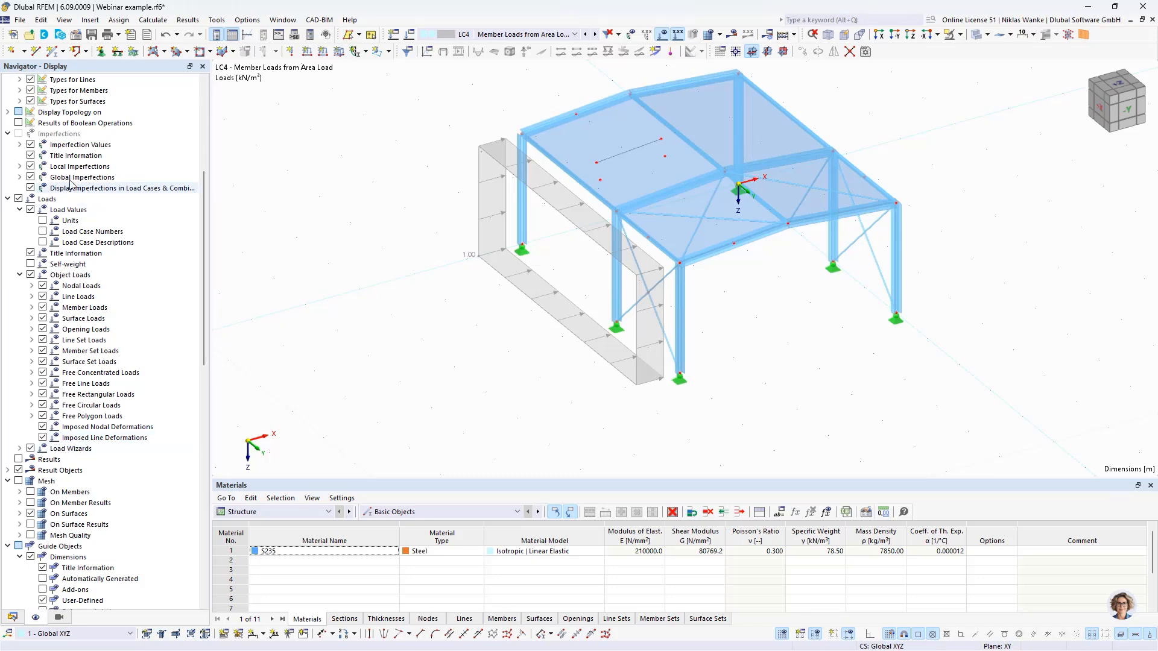
{"action": "left_click", "coordinate": [20, 449]}
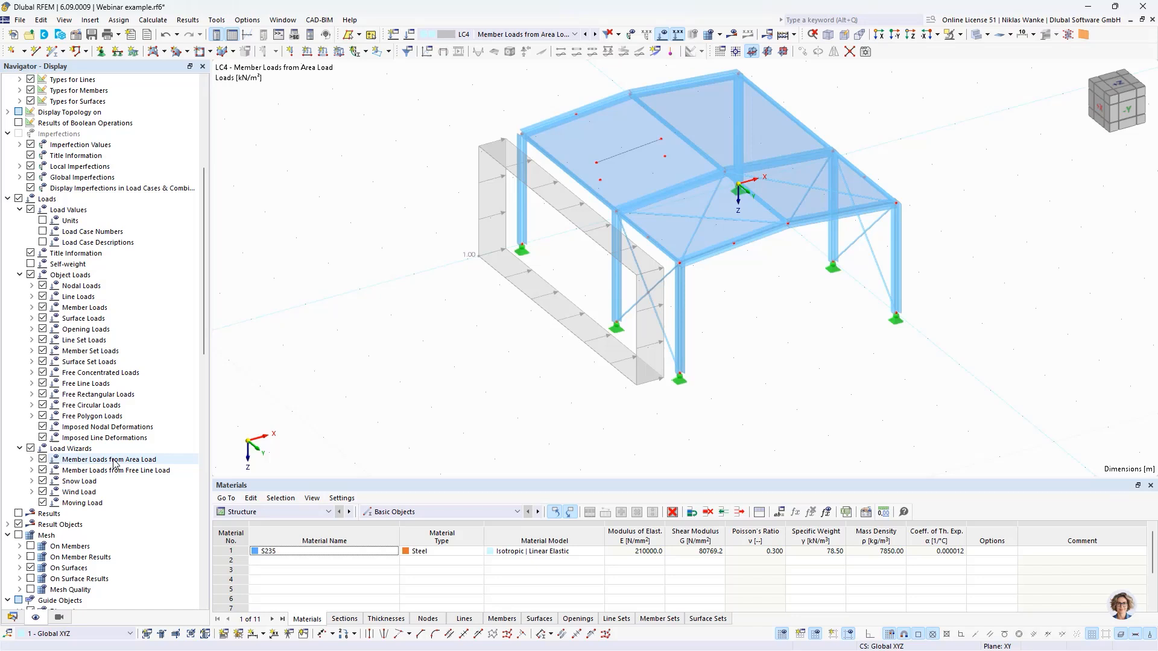
{"action": "left_click", "coordinate": [31, 459]}
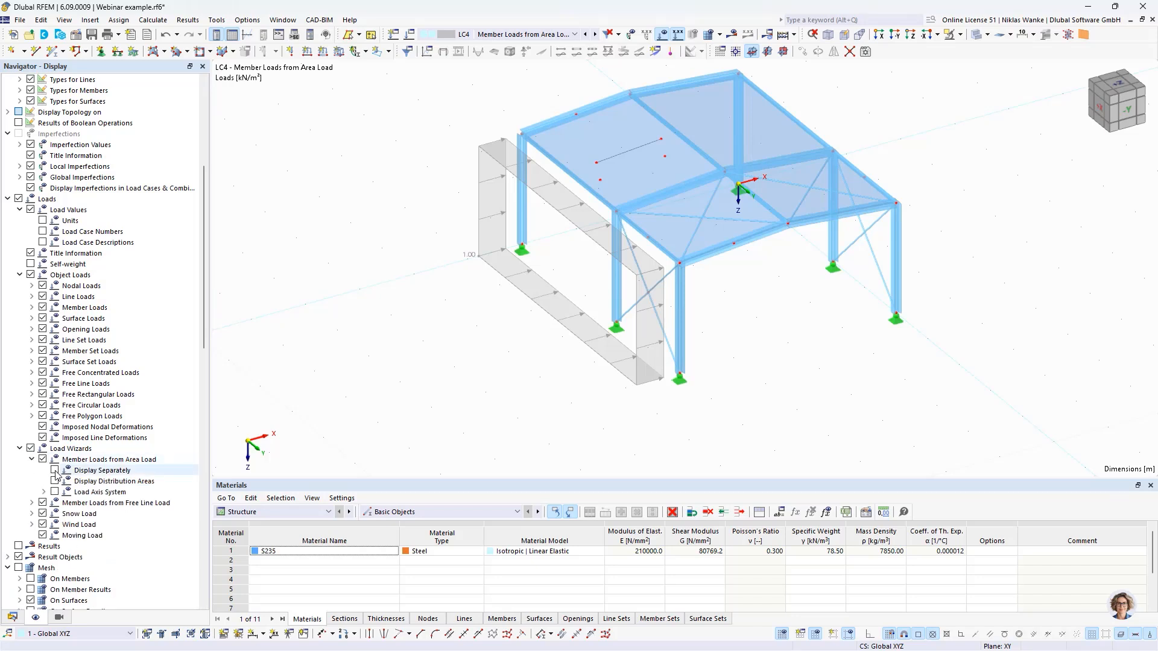
{"action": "left_click", "coordinate": [55, 471]}
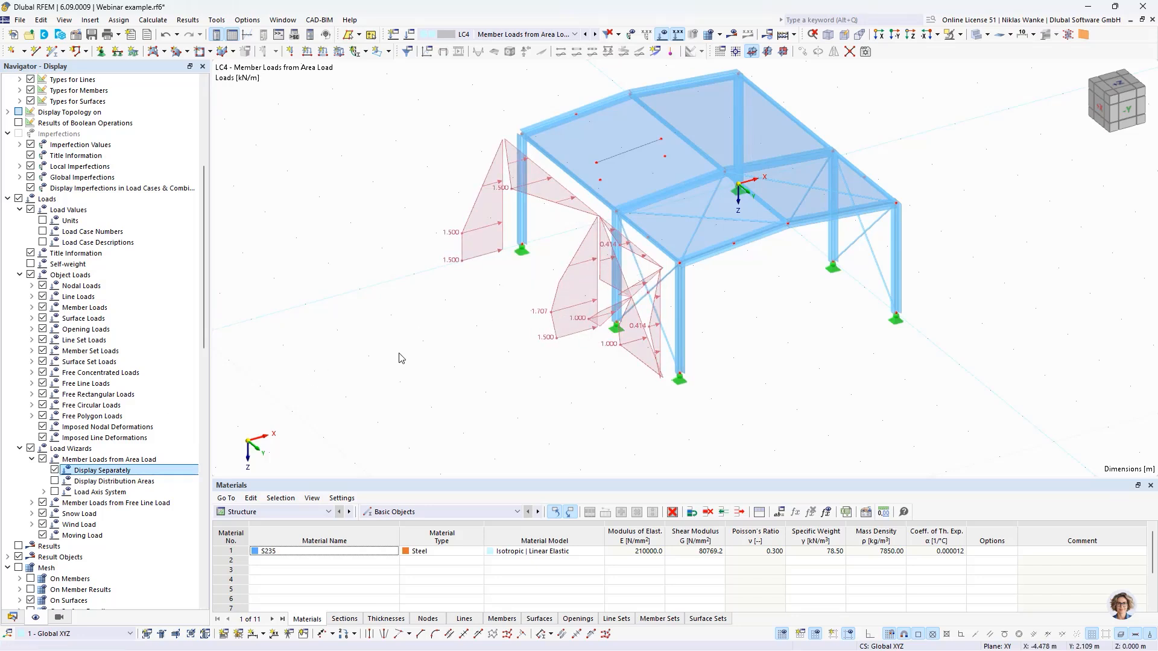
{"action": "left_click", "coordinate": [54, 471]}
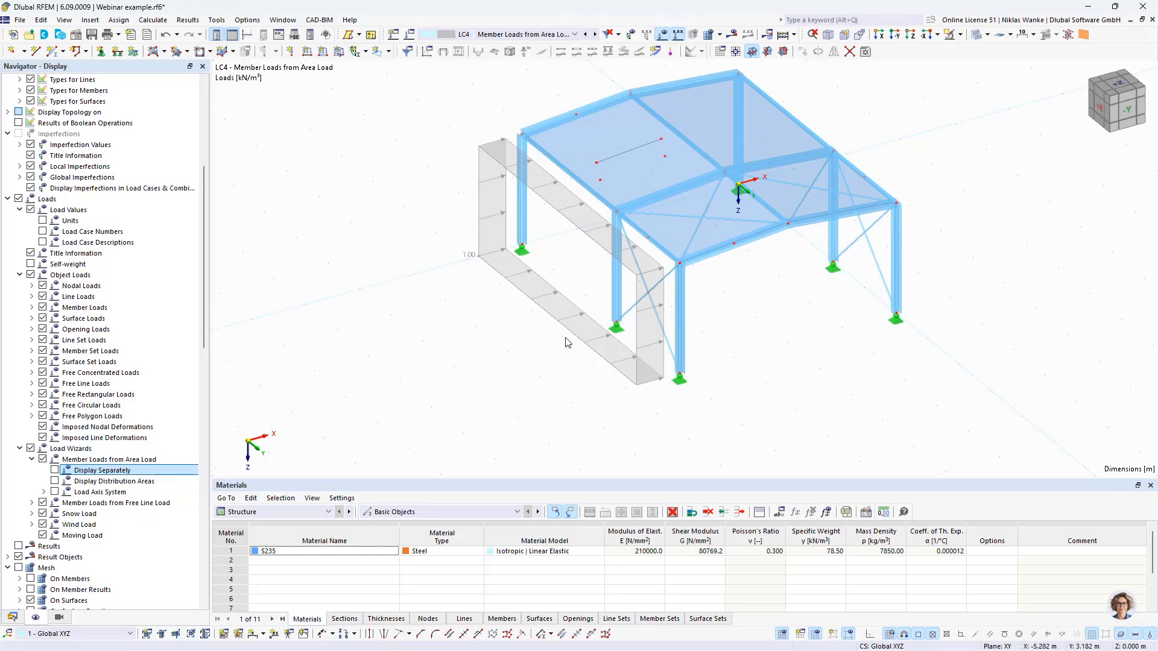
{"action": "scroll", "coordinate": [566, 334], "scroll_direction": "up", "scroll_amount": 5}
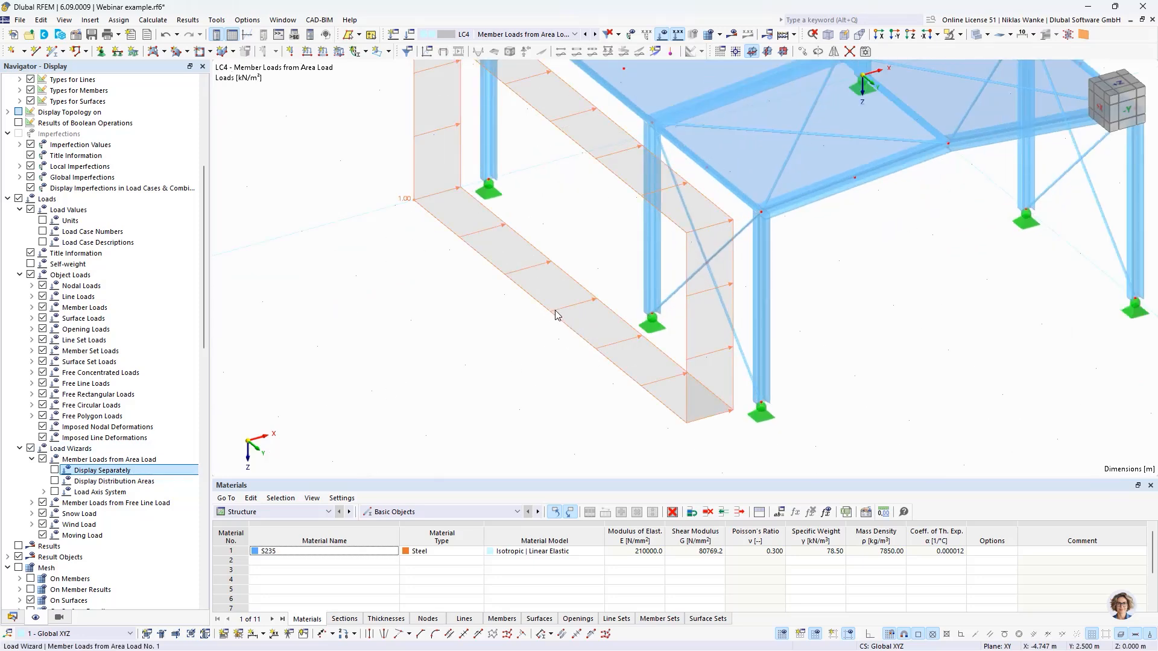
Show the side wall area load's generated member loads separately and examine their distribution along the columns, beam and bracing.
{"action": "right_click", "coordinate": [556, 315]}
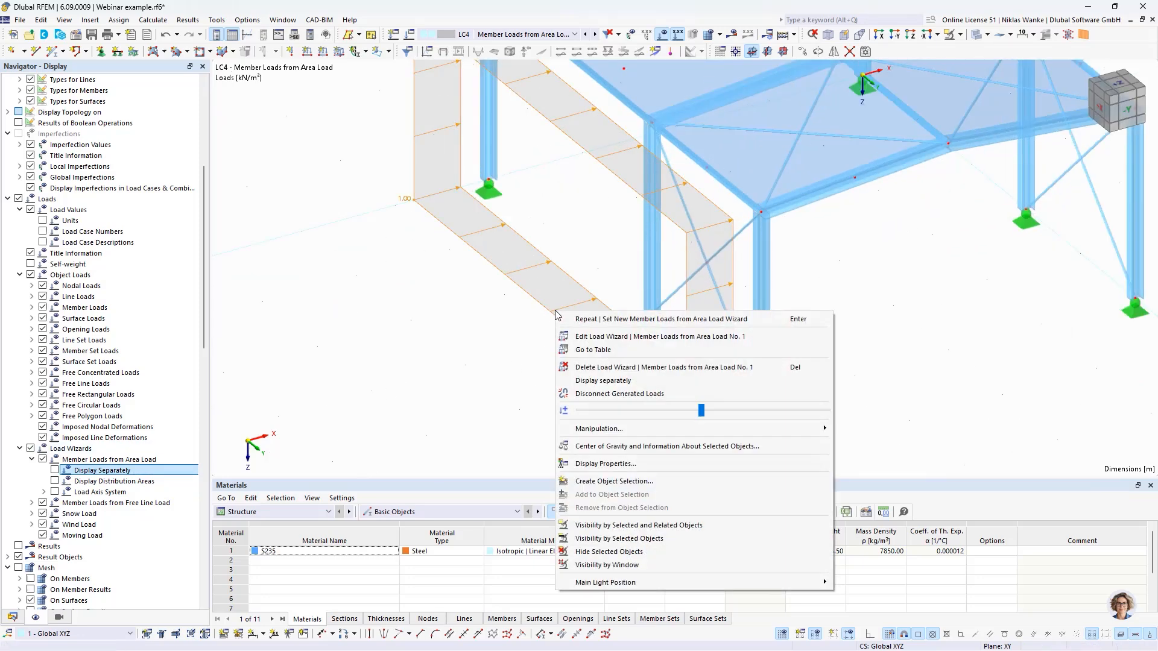
{"action": "left_click", "coordinate": [619, 384]}
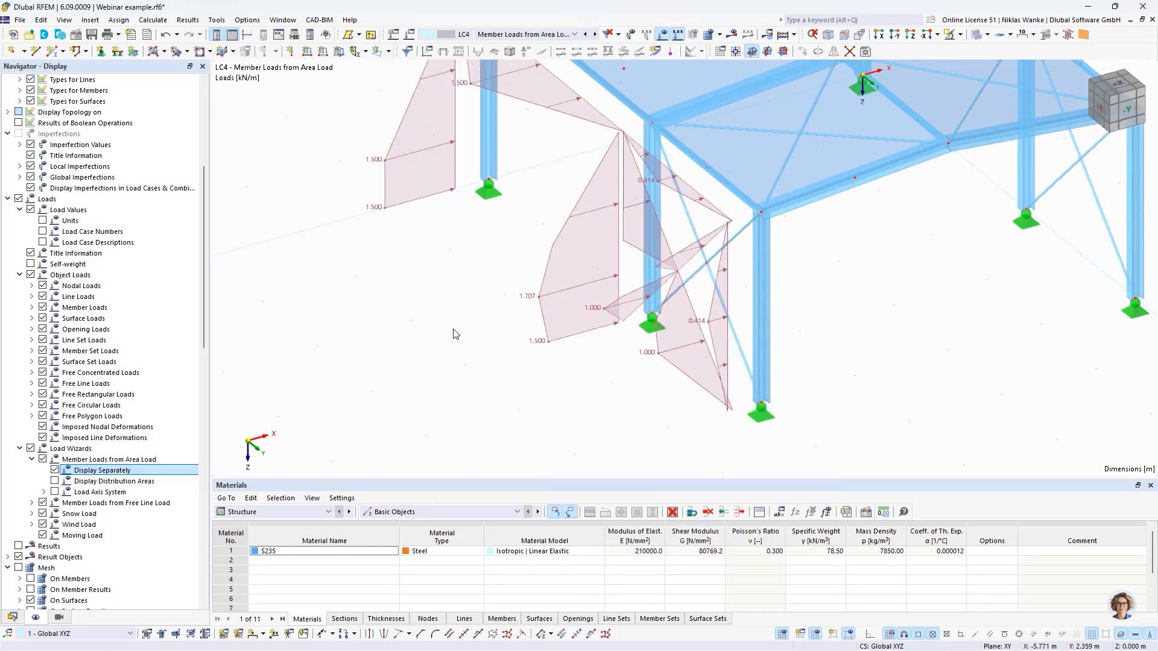
{"action": "scroll", "coordinate": [455, 334], "scroll_direction": "down", "scroll_amount": 4}
{"action": "middle_click_drag", "start_coordinate": [456, 332], "coordinate": [499, 318], "text": "ctrl"}
{"action": "scroll", "coordinate": [573, 349], "scroll_direction": "up", "scroll_amount": 4}
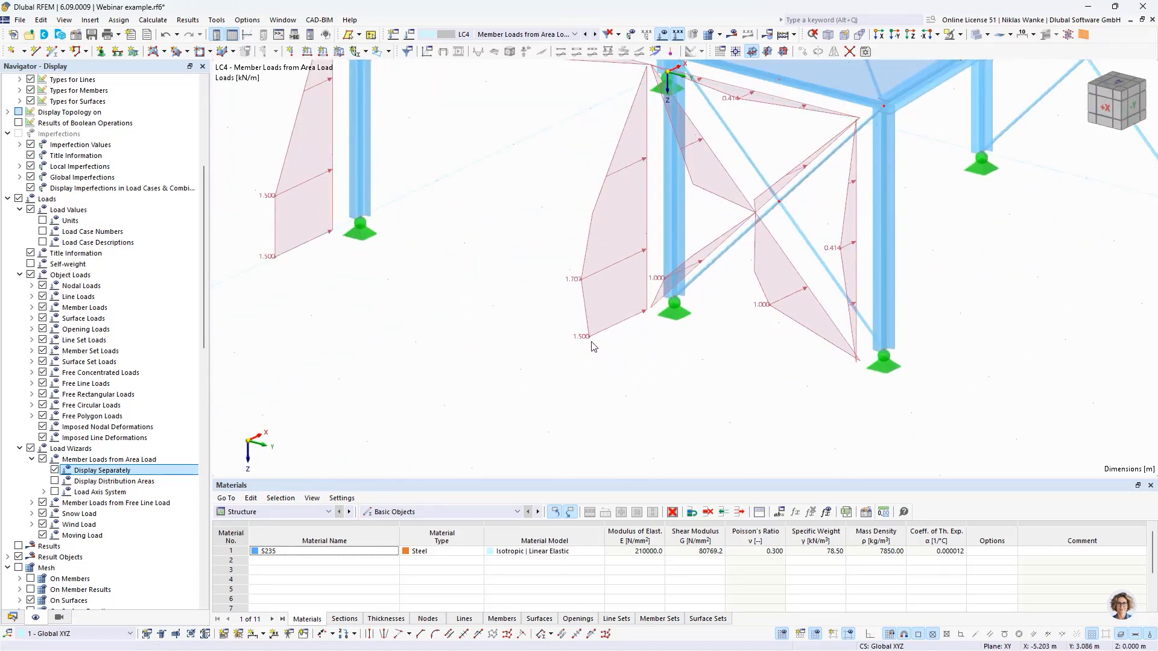
{"action": "scroll", "coordinate": [588, 339], "scroll_direction": "up", "scroll_amount": 2}
{"action": "middle_click_drag", "start_coordinate": [523, 336], "coordinate": [521, 317], "text": "ctrl"}
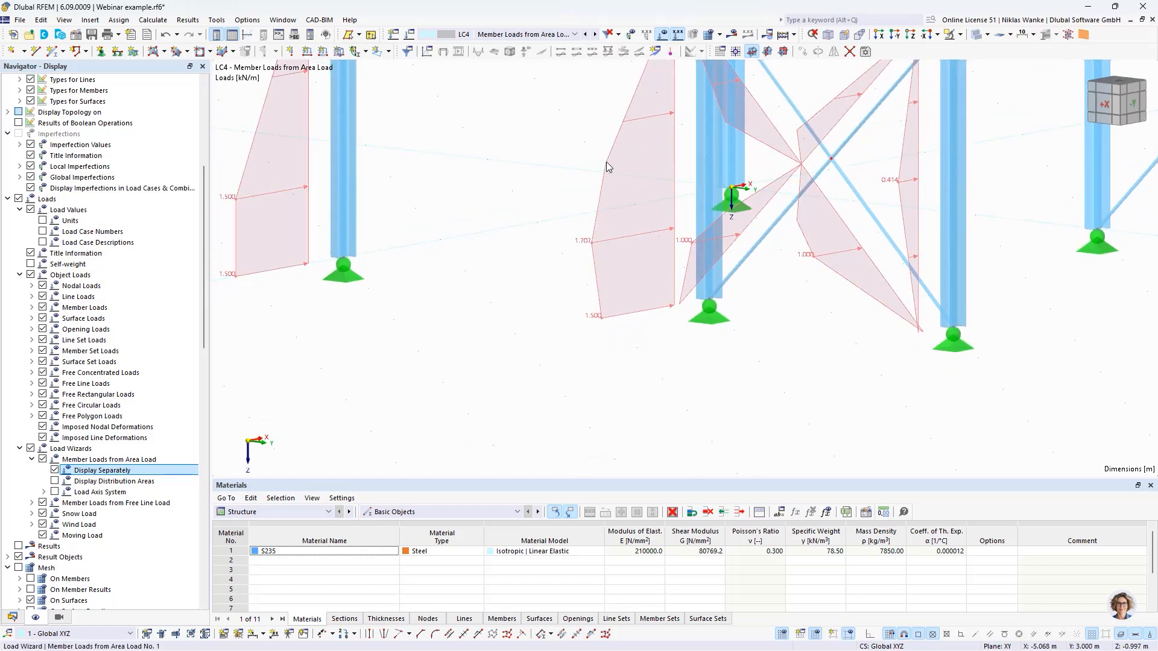
{"action": "scroll", "coordinate": [608, 168], "scroll_direction": "up", "scroll_amount": 2}
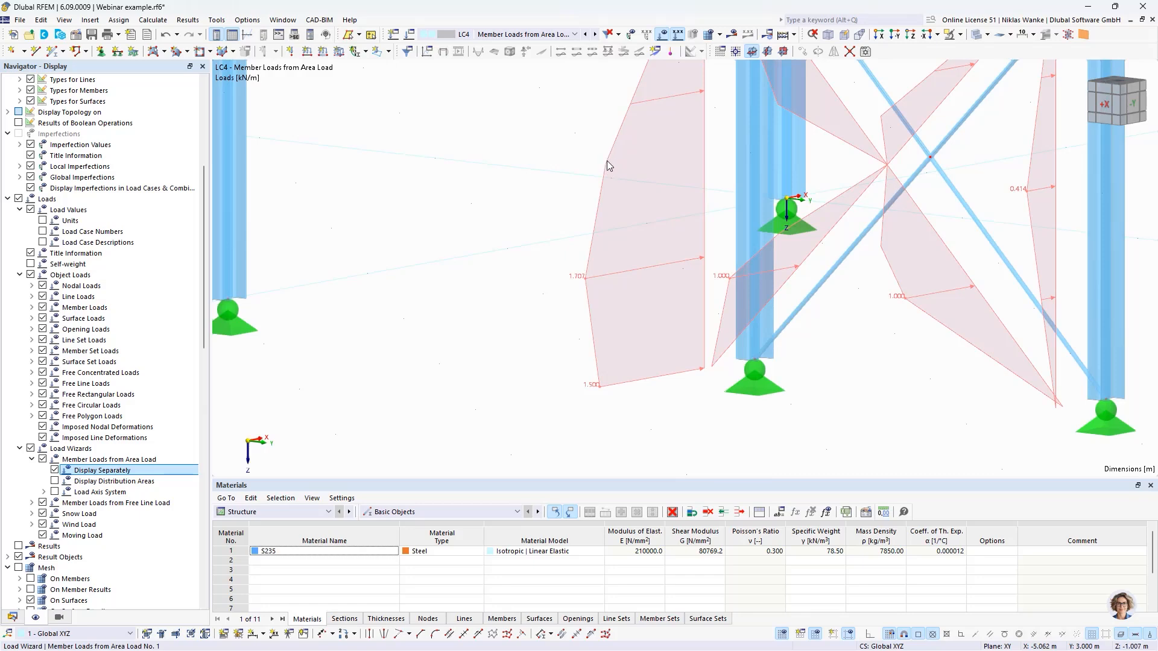
{"action": "middle_click_drag", "start_coordinate": [594, 189], "coordinate": [491, 324]}
{"action": "scroll", "coordinate": [509, 286], "scroll_direction": "down", "scroll_amount": 3}
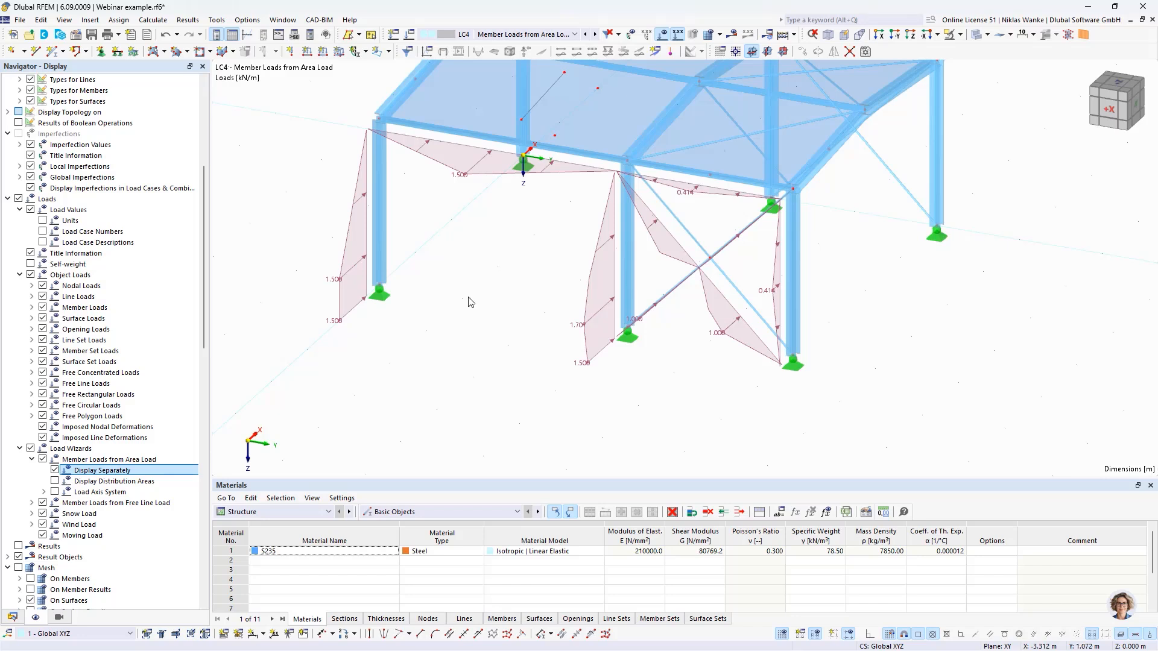
{"action": "scroll", "coordinate": [474, 287], "scroll_direction": "down", "scroll_amount": 1}
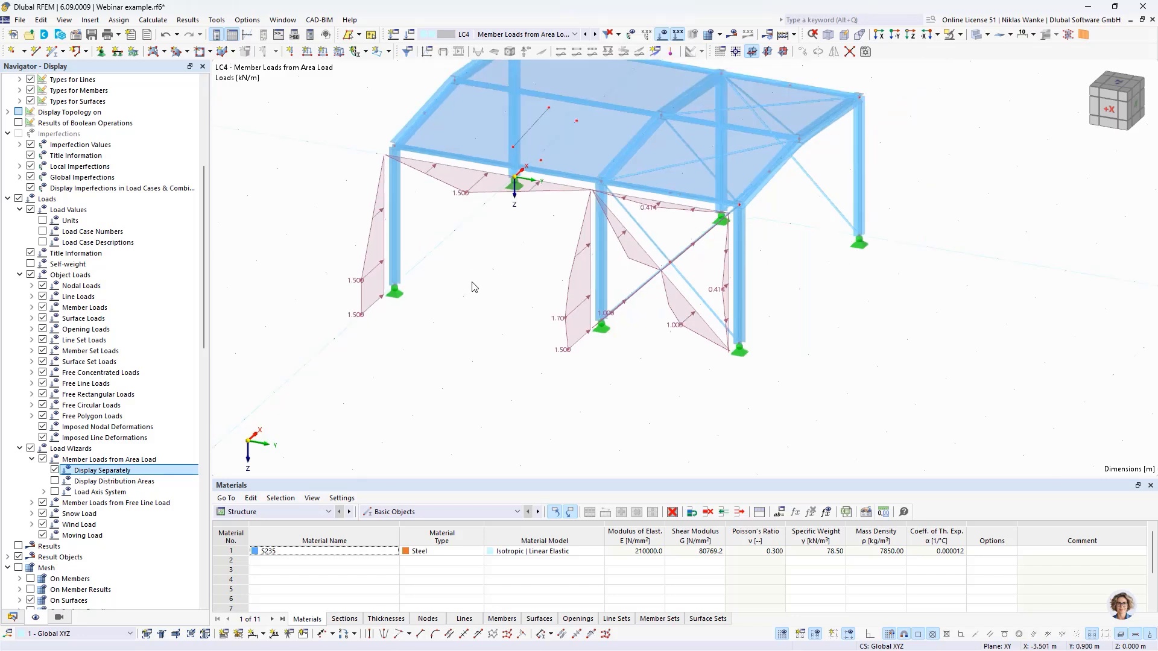
{"action": "middle_click_drag", "start_coordinate": [476, 279], "coordinate": [491, 328]}
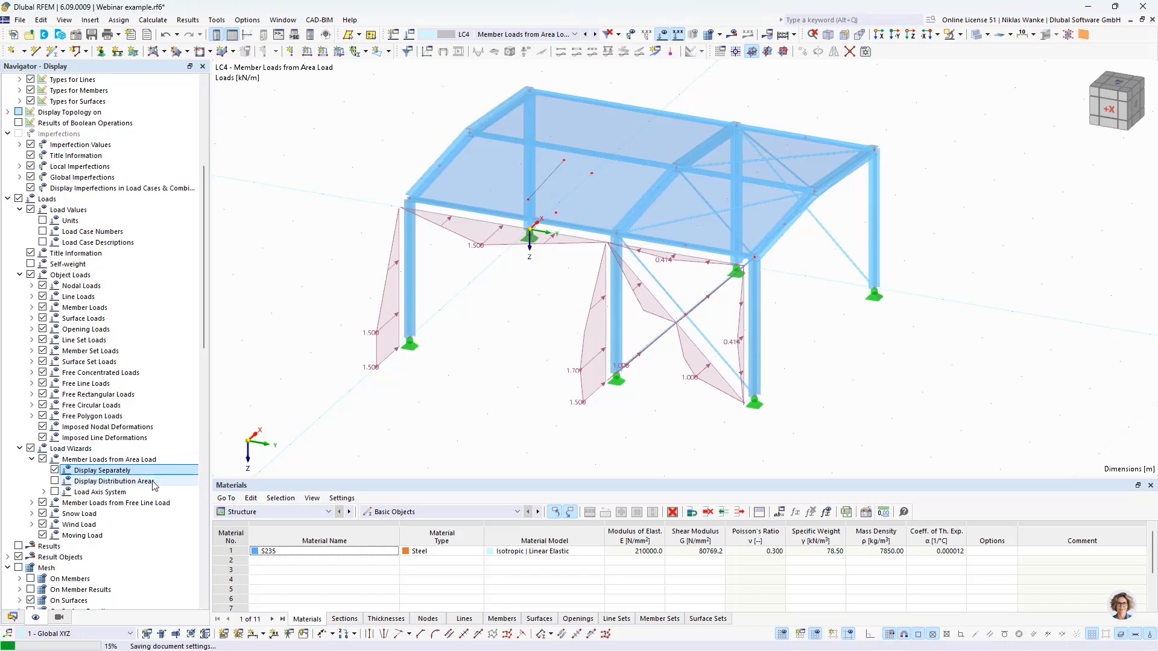
Switch on the distribution areas for member loads from area load and select the generated load on the side wall.
{"action": "left_click", "coordinate": [54, 481]}
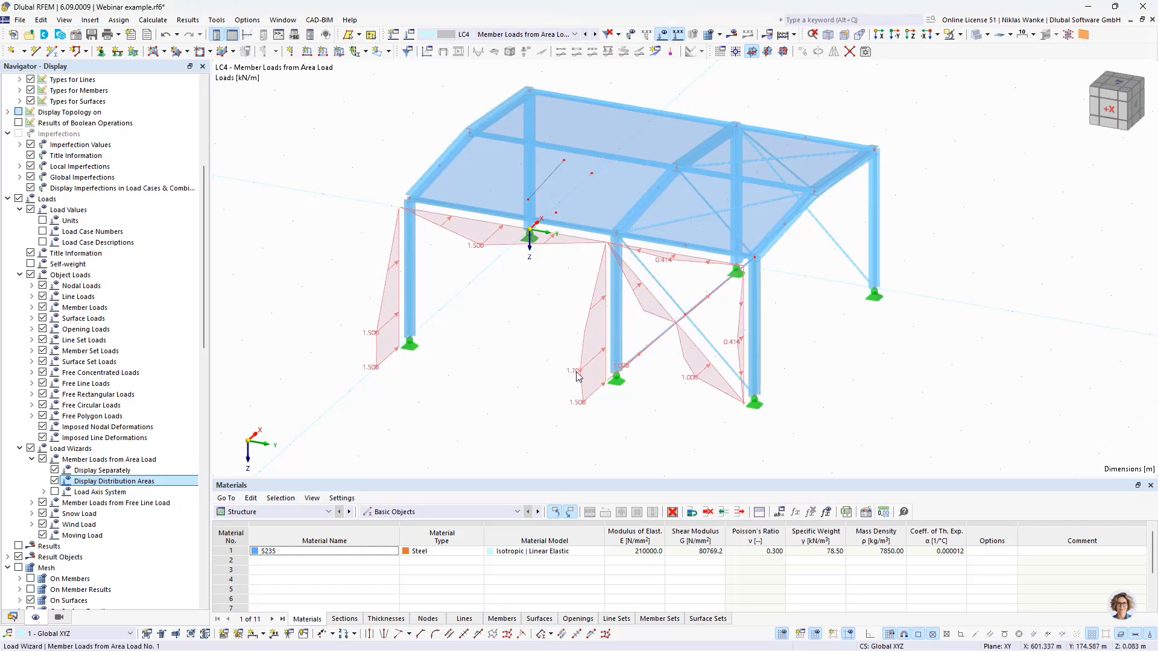
{"action": "mouse_move", "coordinate": [580, 376]}
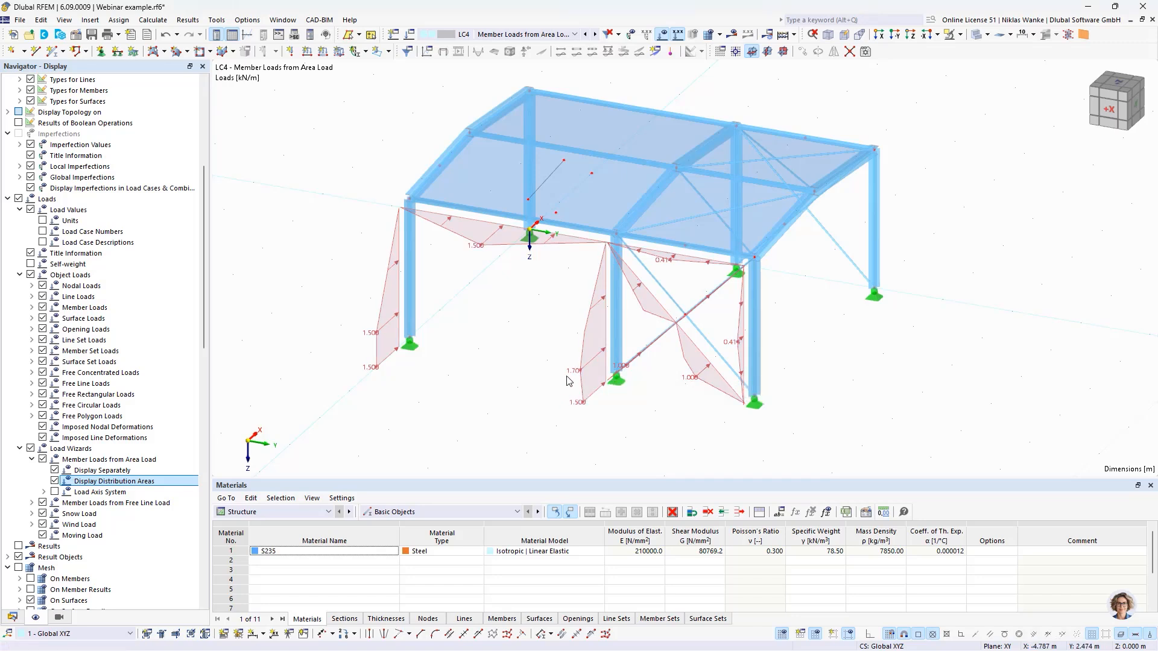
{"action": "left_click", "coordinate": [575, 370]}
{"action": "middle_click_drag", "start_coordinate": [460, 368], "coordinate": [441, 400]}
{"action": "middle_click_drag", "start_coordinate": [442, 400], "coordinate": [496, 386], "text": "ctrl"}
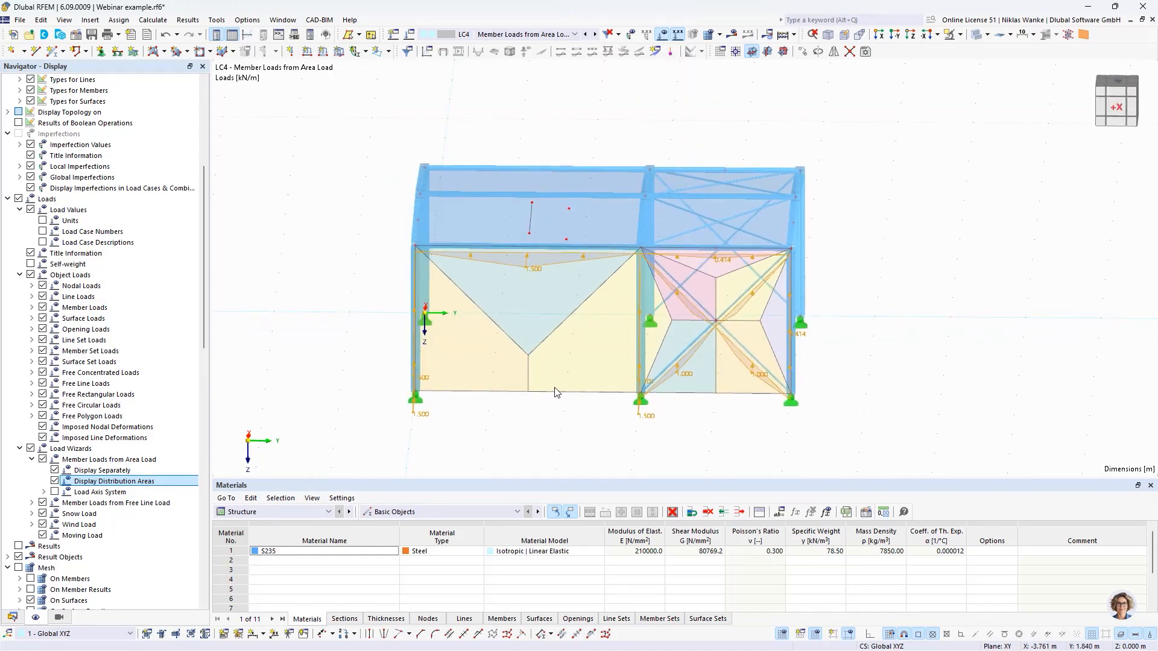
Examine how the distribution areas of both wall bays relate to the load diagrams on the middle column and bracing.
{"action": "scroll", "coordinate": [584, 422], "scroll_direction": "up", "scroll_amount": 2}
{"action": "middle_click_drag", "start_coordinate": [587, 414], "coordinate": [639, 389]}
{"action": "middle_click_drag", "start_coordinate": [639, 389], "coordinate": [557, 349], "text": "ctrl"}
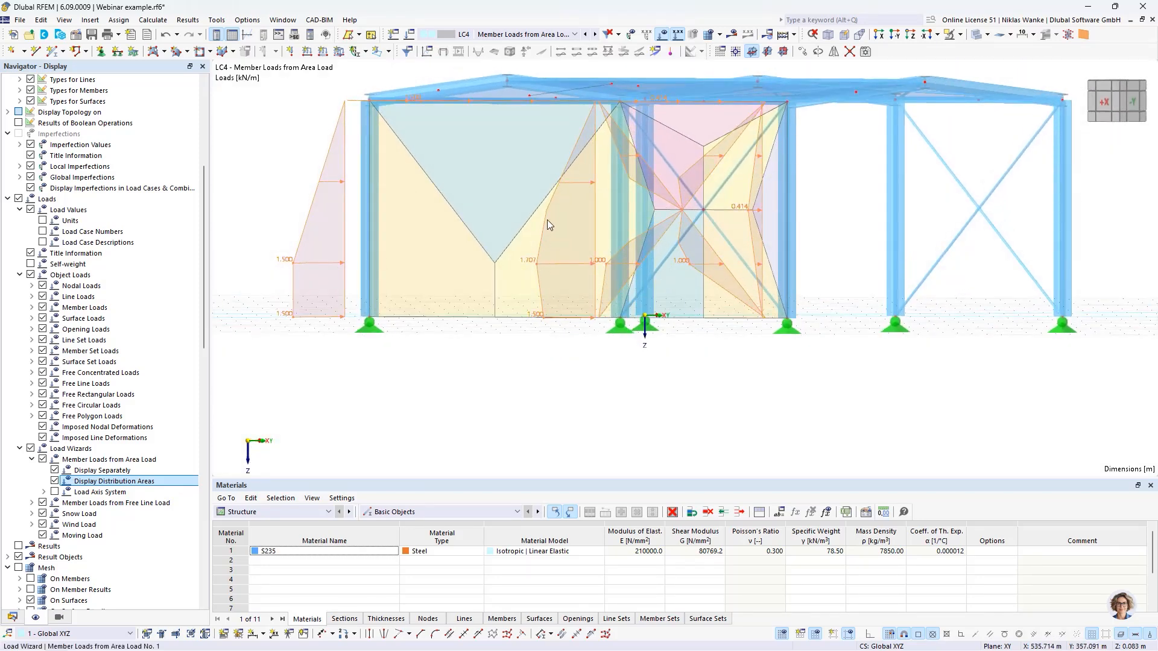
{"action": "scroll", "coordinate": [545, 214], "scroll_direction": "up", "scroll_amount": 3}
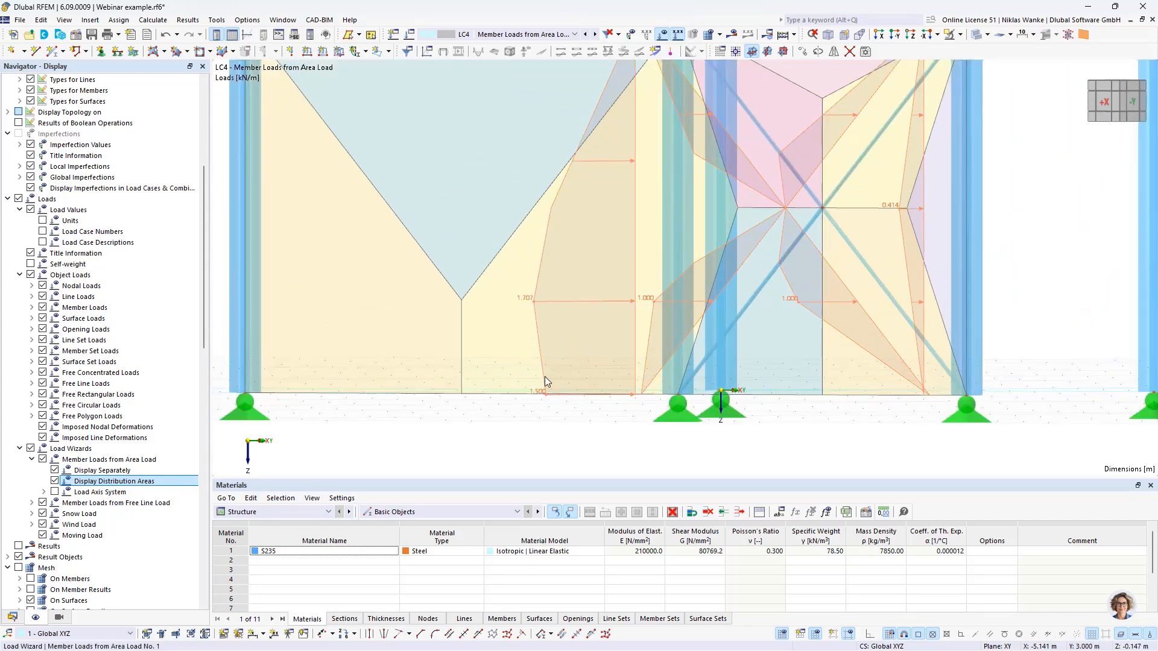
{"action": "scroll", "coordinate": [503, 335], "scroll_direction": "up", "scroll_amount": 1}
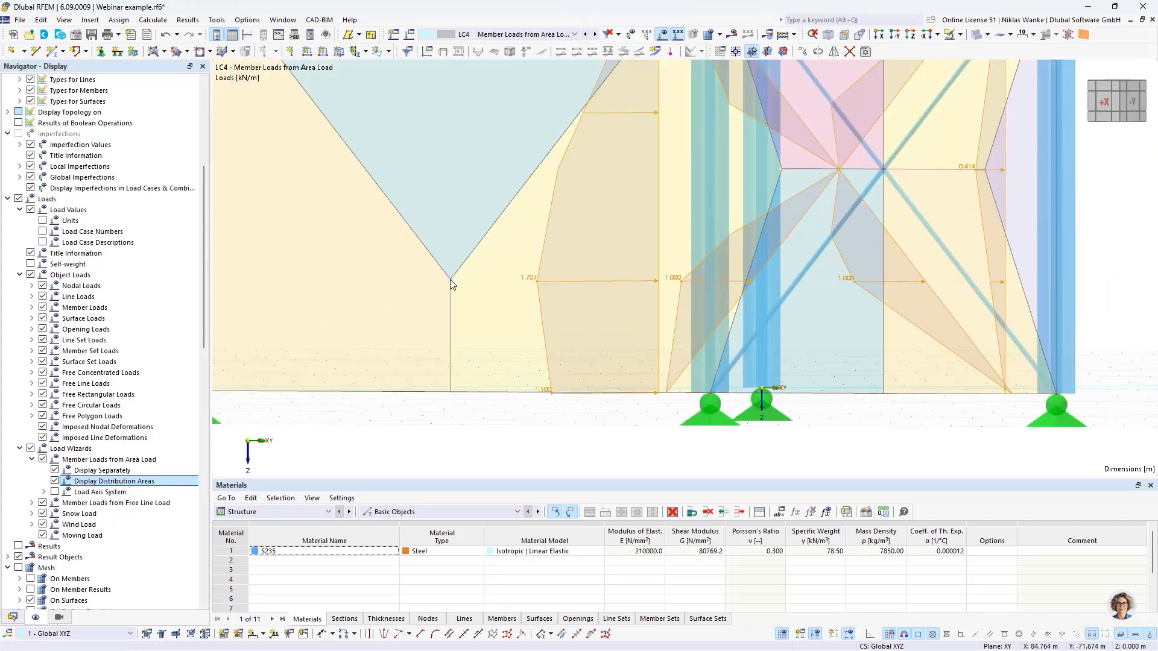
{"action": "middle_click_drag", "start_coordinate": [604, 214], "coordinate": [561, 263]}
{"action": "scroll", "coordinate": [639, 263], "scroll_direction": "down", "scroll_amount": 4}
{"action": "middle_click_drag", "start_coordinate": [561, 264], "coordinate": [610, 316], "text": "ctrl"}
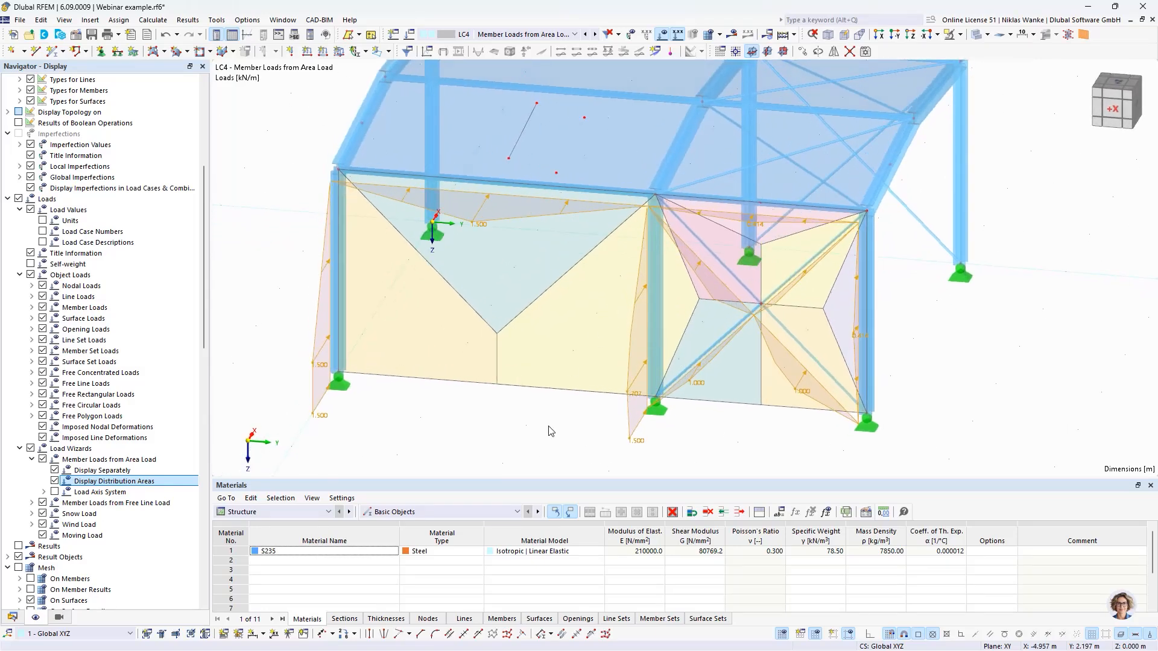
{"action": "middle_click_drag", "start_coordinate": [560, 367], "coordinate": [529, 326], "text": "ctrl"}
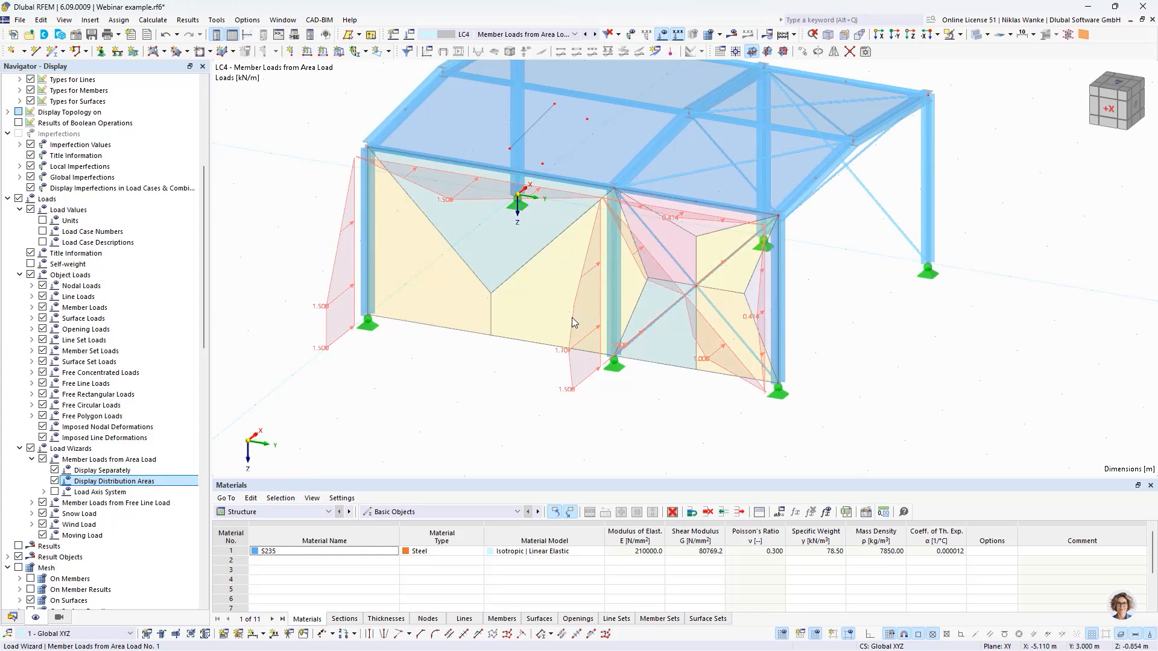
Open the area load wizard for editing and compare its load options with the member eccentricity and generated loads in the model.
{"action": "double_click", "coordinate": [568, 356]}
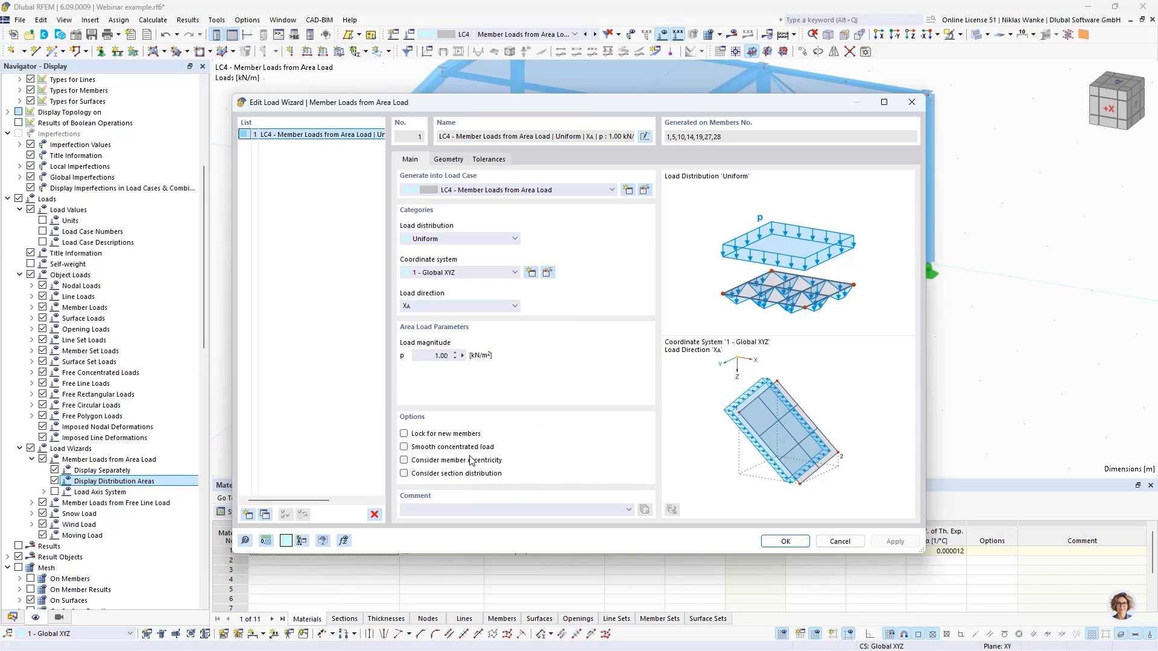
{"action": "left_click", "coordinate": [404, 460]}
{"action": "left_click", "coordinate": [404, 474]}
{"action": "left_click_drag", "start_coordinate": [712, 96], "coordinate": [746, 393]}
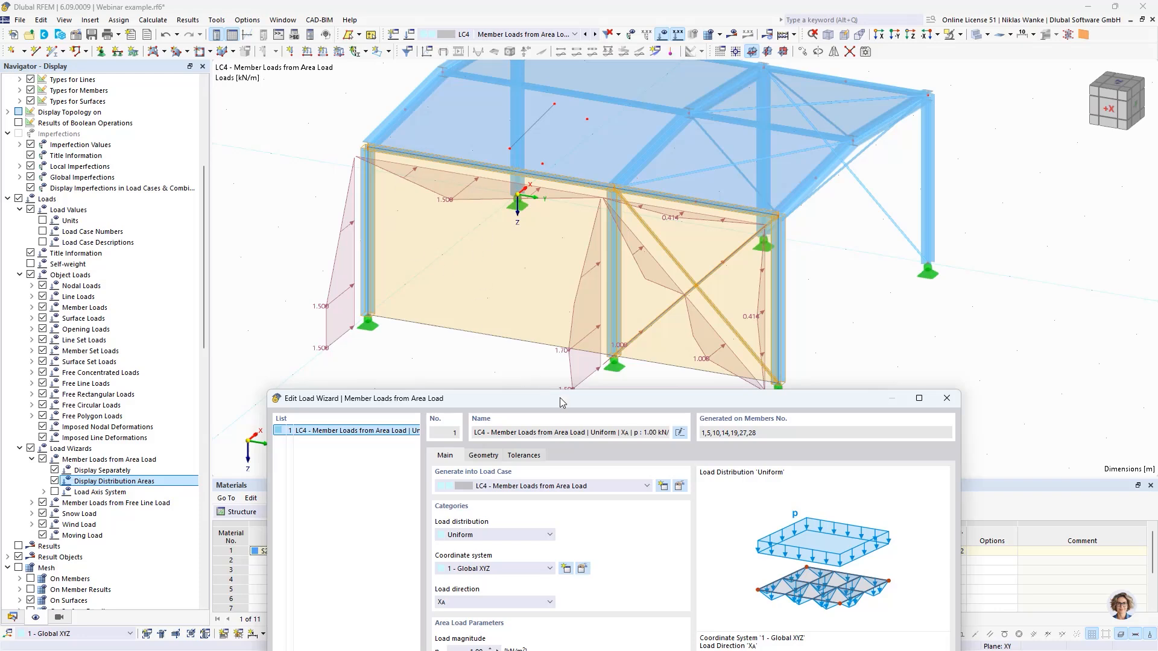
{"action": "left_click_drag", "start_coordinate": [556, 399], "coordinate": [601, 158]}
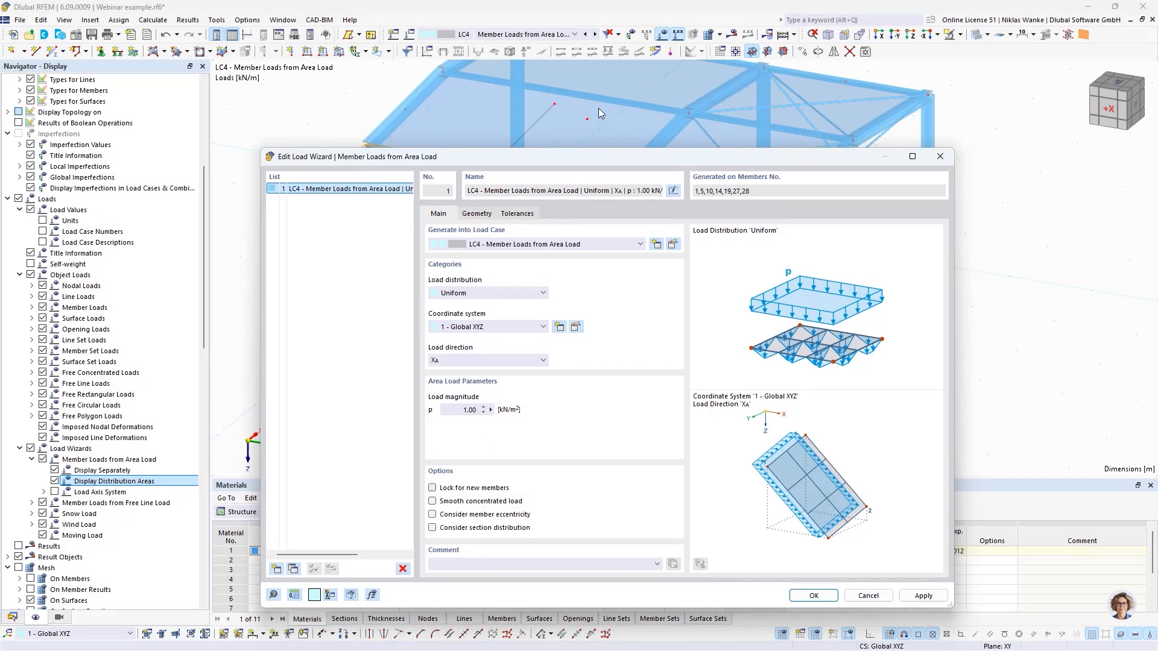
{"action": "left_click_drag", "start_coordinate": [596, 160], "coordinate": [592, 425]}
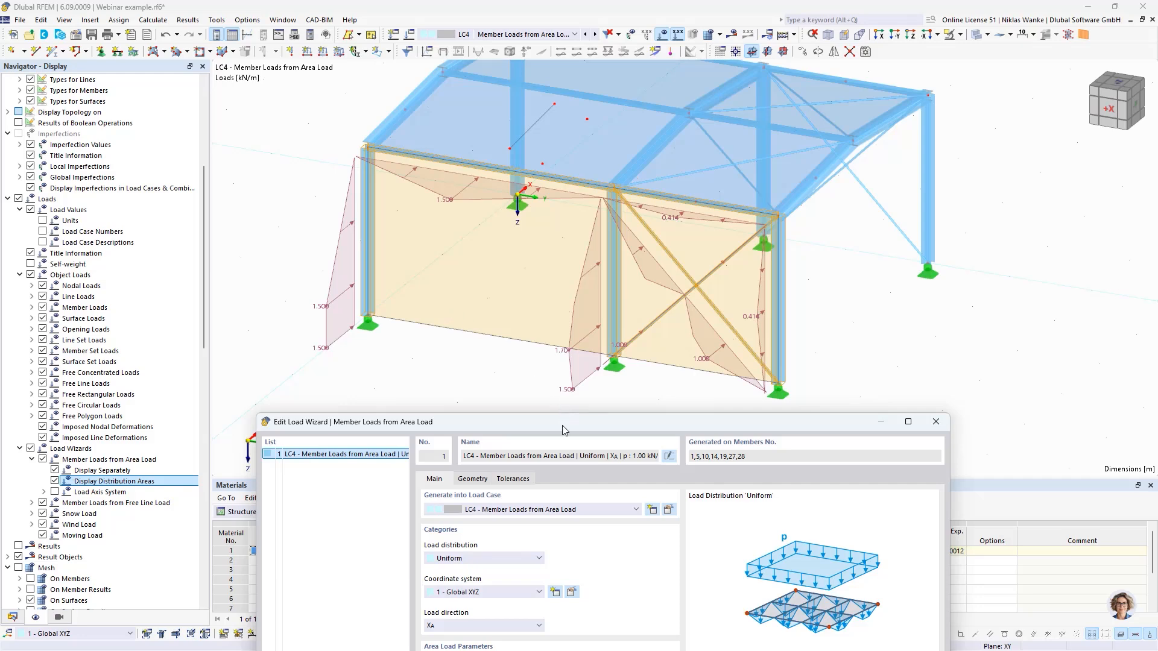
{"action": "left_click_drag", "start_coordinate": [562, 425], "coordinate": [537, 131]}
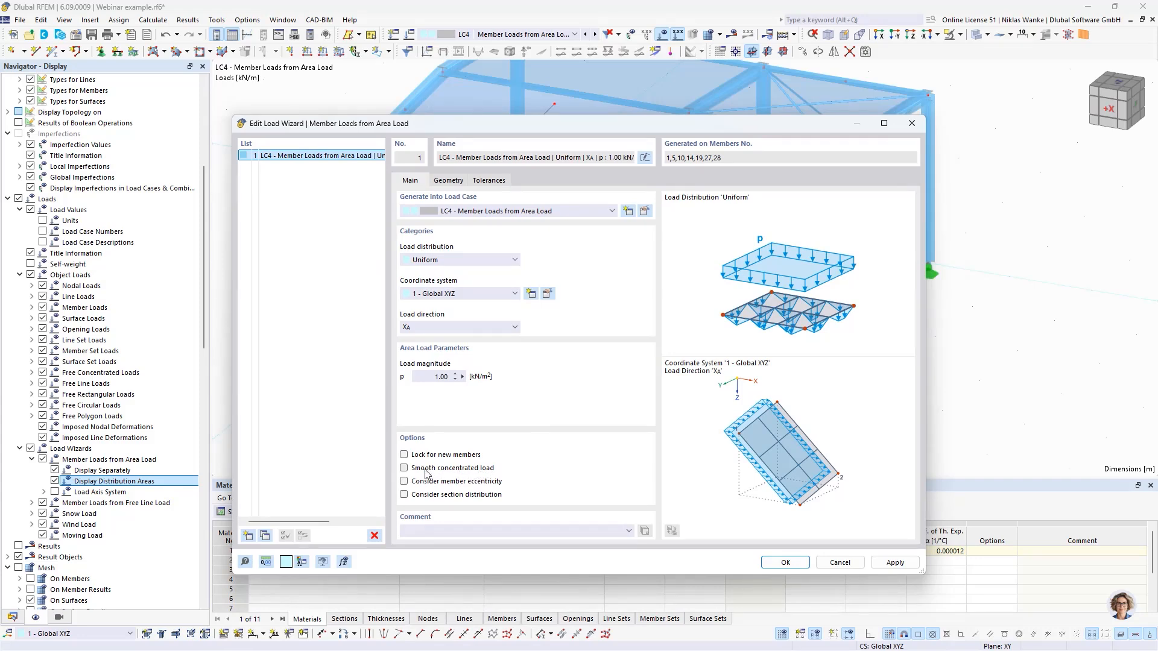
Remove the influence of bracing members 27 and 28 from the area load, apply it and inspect the regenerated member loads.
{"action": "left_click", "coordinate": [448, 181]}
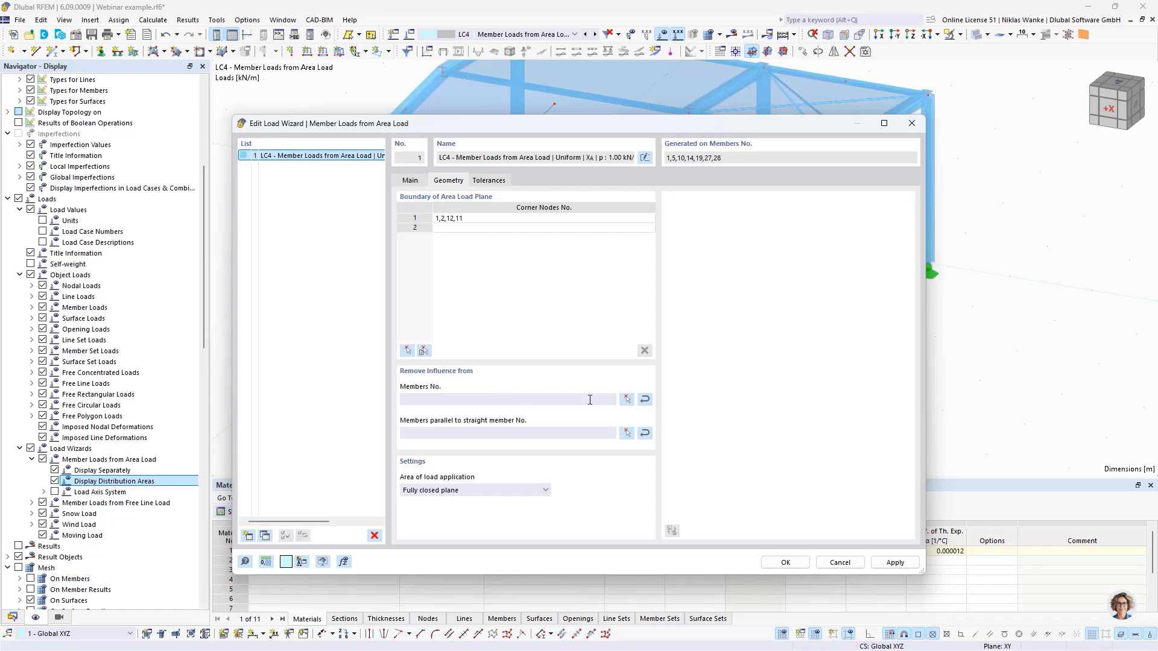
{"action": "left_click", "coordinate": [627, 399]}
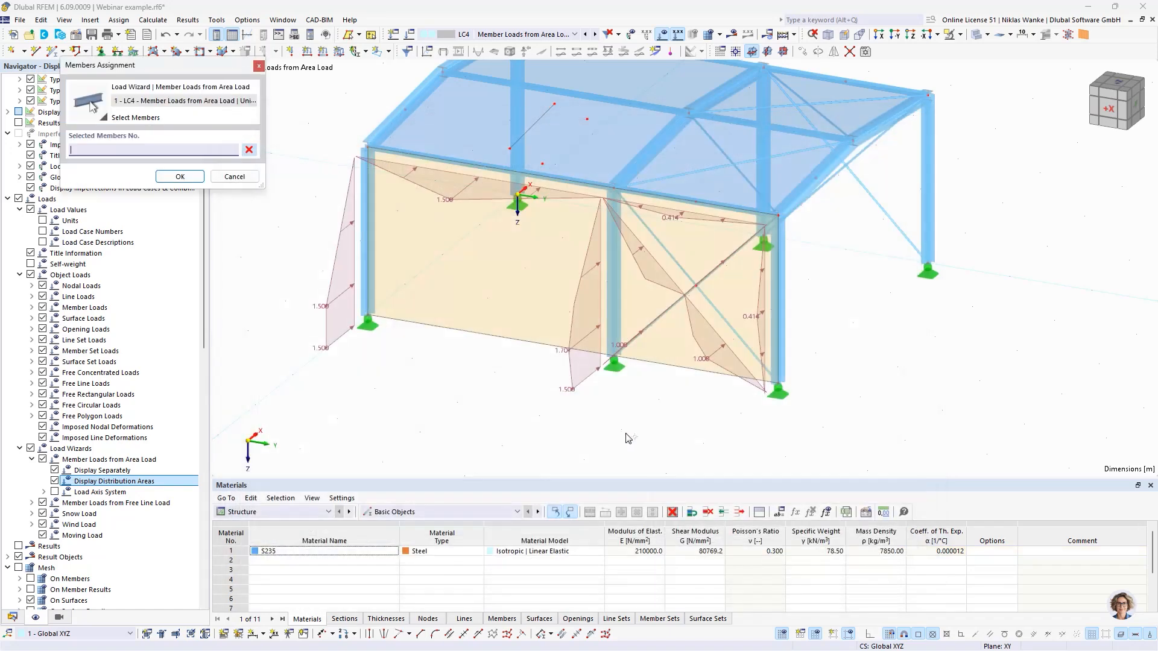
{"action": "left_click", "coordinate": [661, 318]}
{"action": "left_click", "coordinate": [730, 329]}
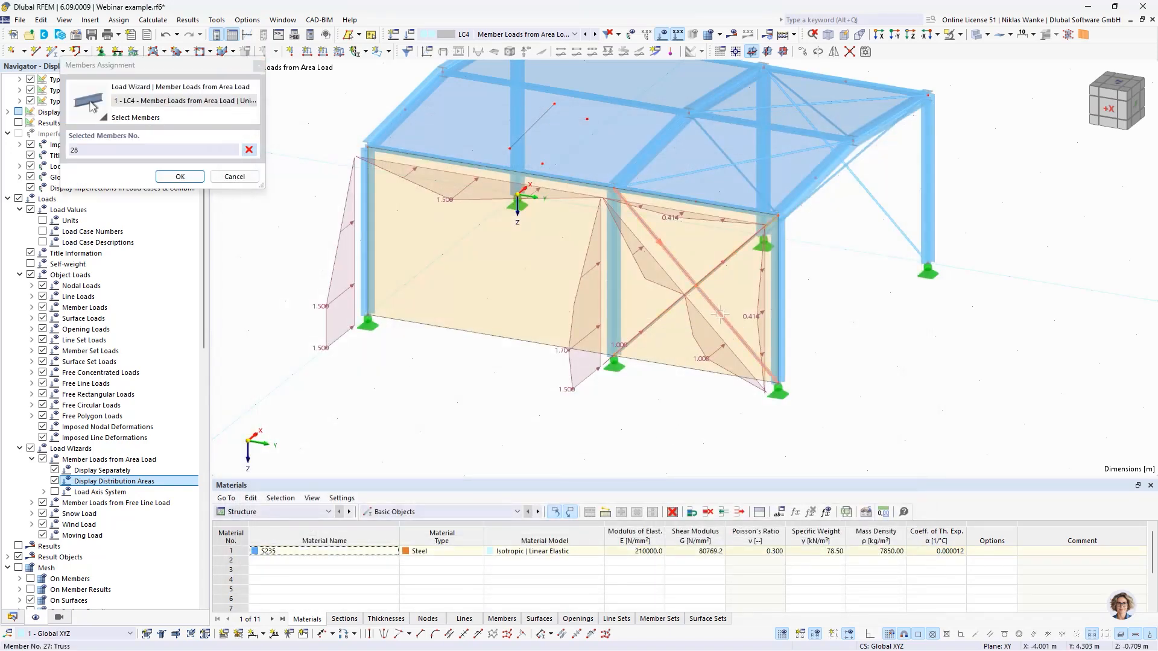
{"action": "left_click", "coordinate": [179, 177]}
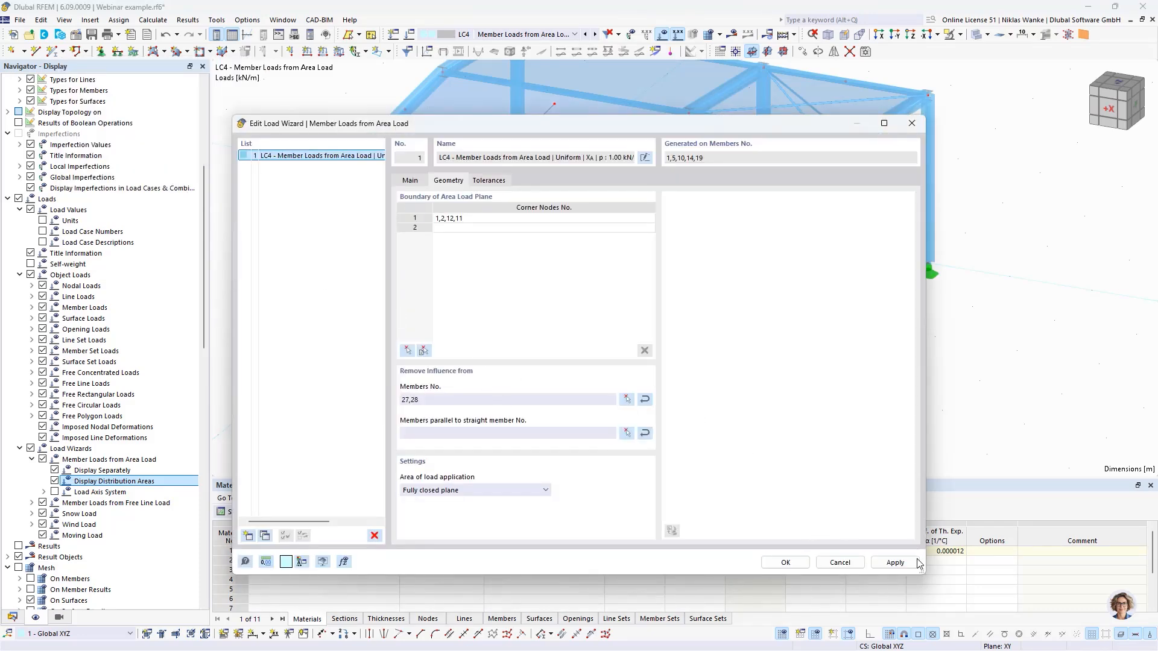
{"action": "left_click", "coordinate": [895, 562]}
{"action": "left_click_drag", "start_coordinate": [685, 132], "coordinate": [684, 444]}
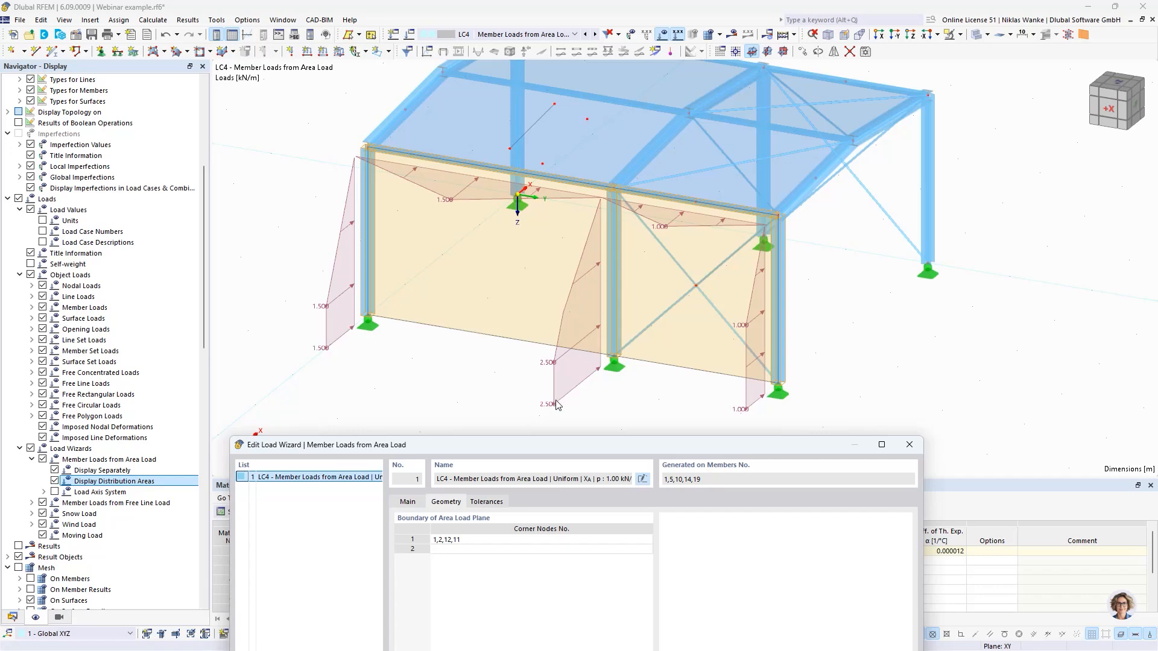
{"action": "left_click_drag", "start_coordinate": [659, 451], "coordinate": [661, 115]}
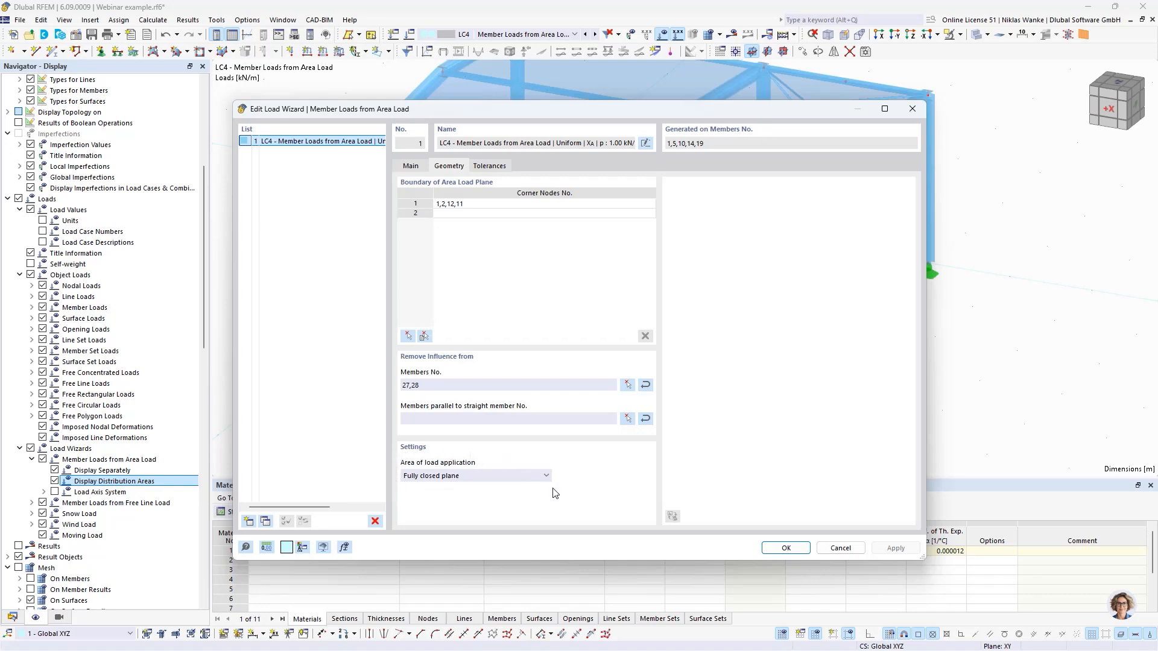
Review the options for the area of load application and close the wizard to view the wall's updated distribution areas.
{"action": "left_click", "coordinate": [462, 476]}
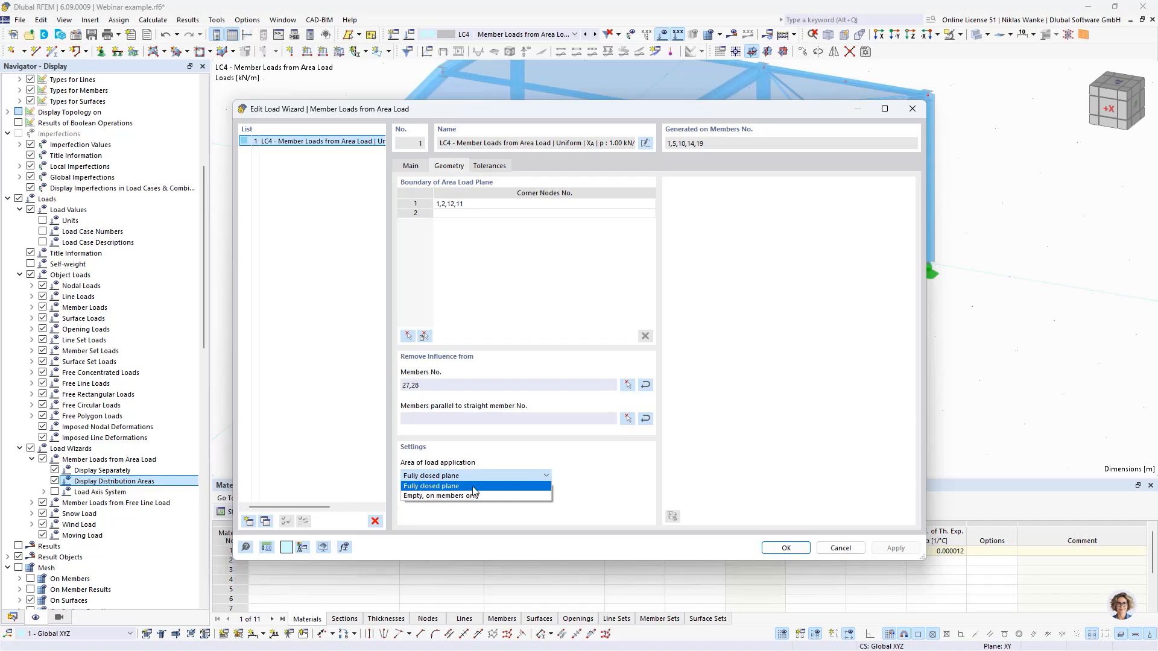
{"action": "left_click", "coordinate": [639, 474]}
{"action": "left_click", "coordinate": [912, 109]}
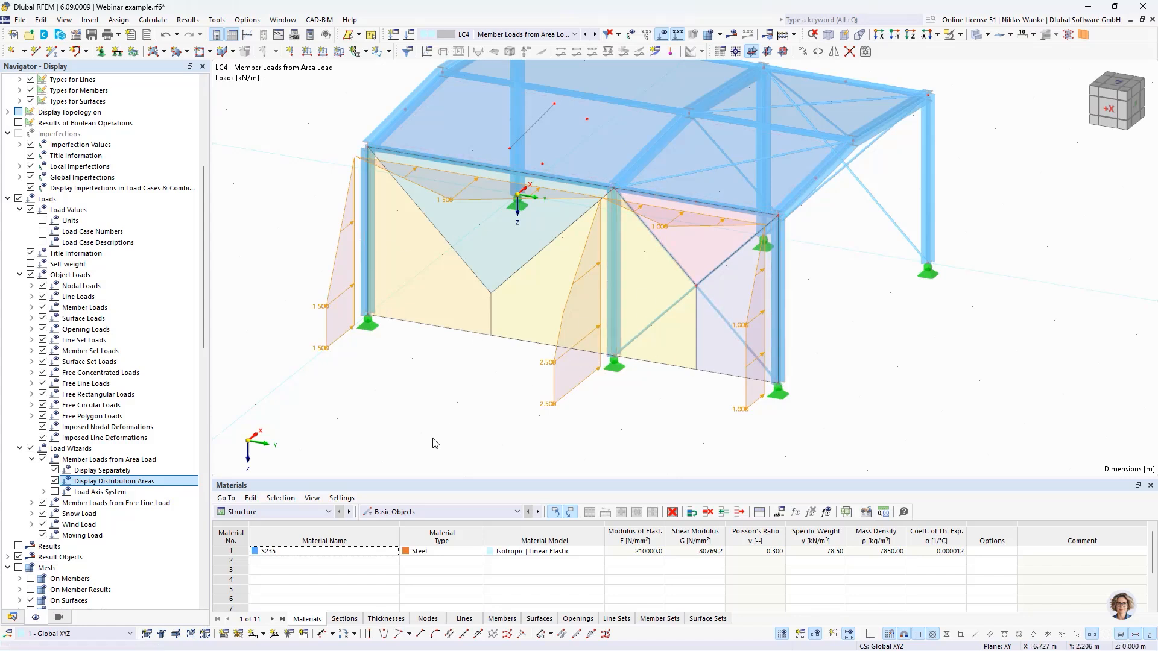
Set the area load's area of load application to "Empty, on members only" and examine the resulting loads on the side wall members.
{"action": "double_click", "coordinate": [453, 464]}
{"action": "left_click", "coordinate": [451, 165]}
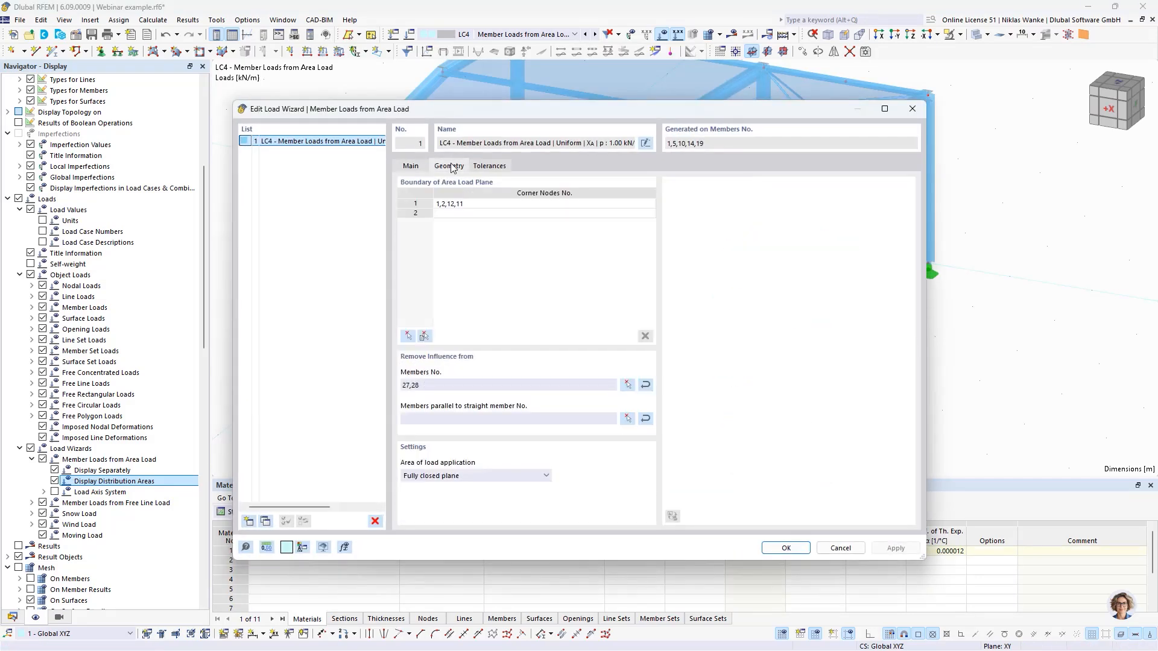
{"action": "left_click", "coordinate": [489, 477]}
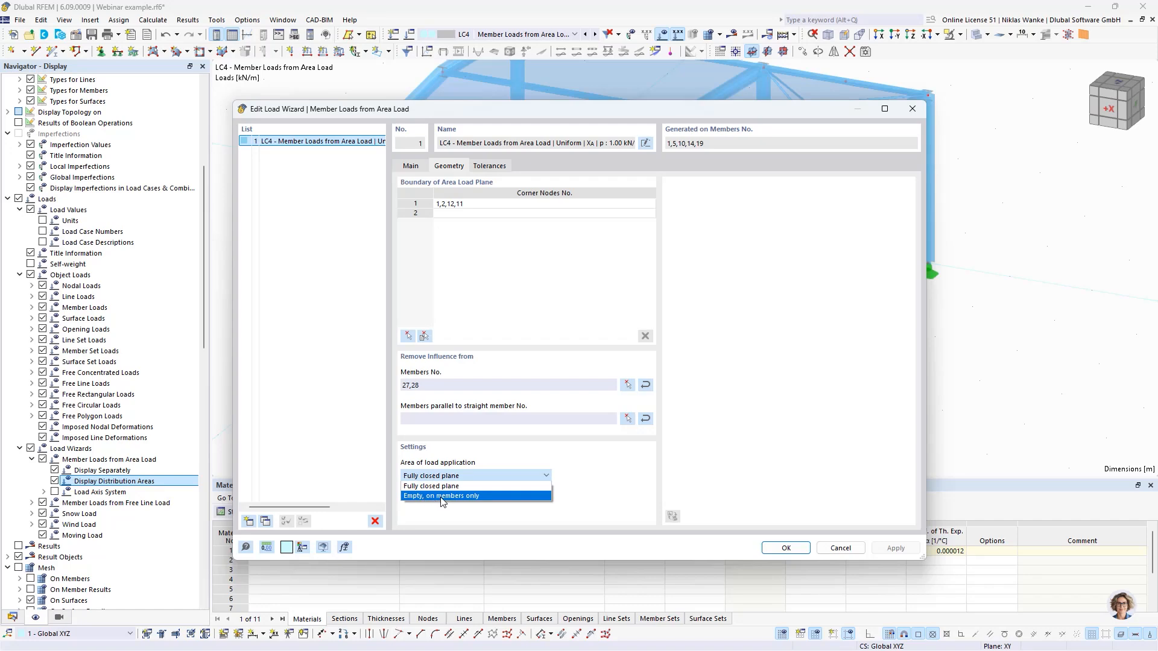
{"action": "left_click", "coordinate": [441, 497]}
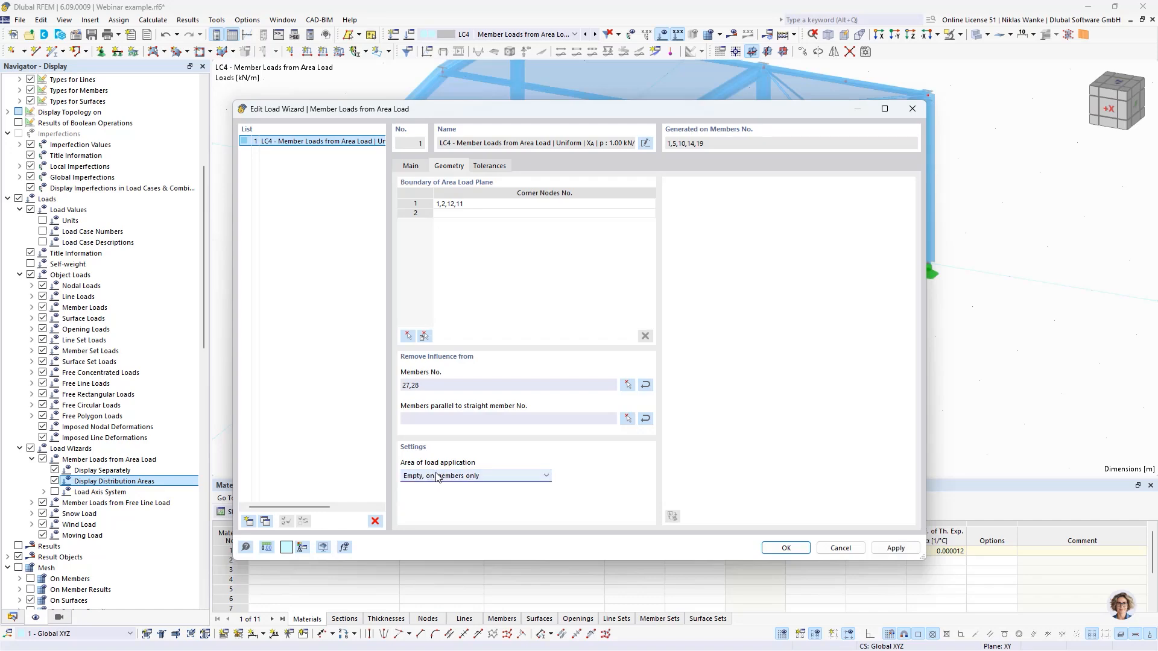
{"action": "left_click", "coordinate": [785, 548]}
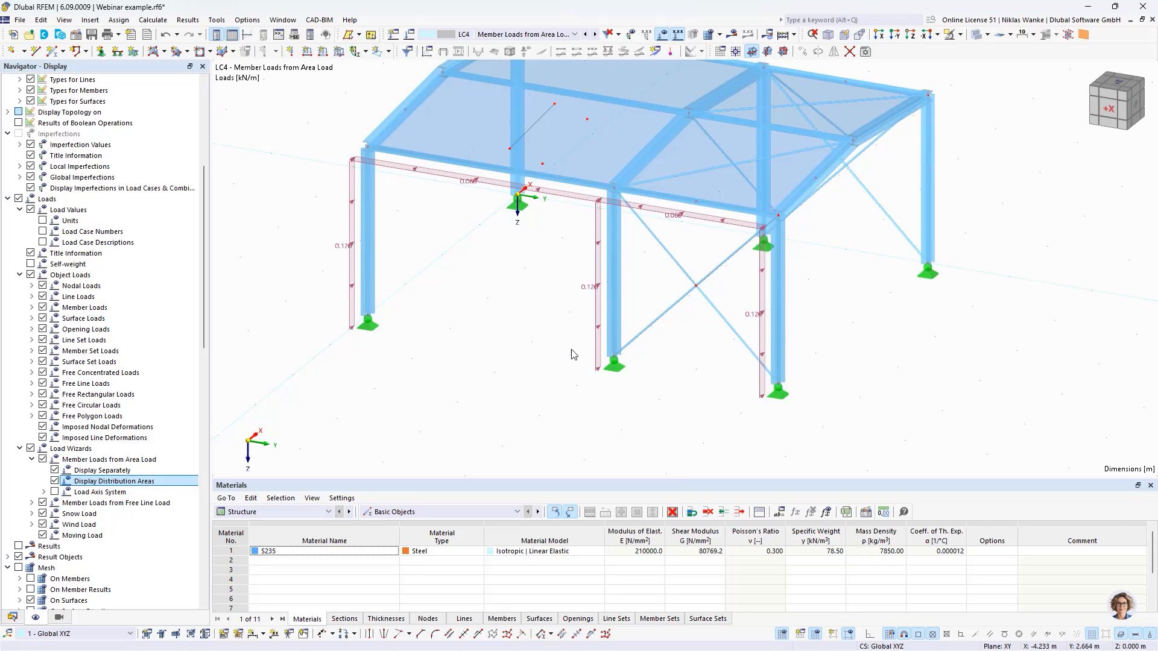
{"action": "scroll", "coordinate": [559, 339], "scroll_direction": "up", "scroll_amount": 1}
{"action": "middle_click_drag", "start_coordinate": [539, 340], "coordinate": [589, 308]}
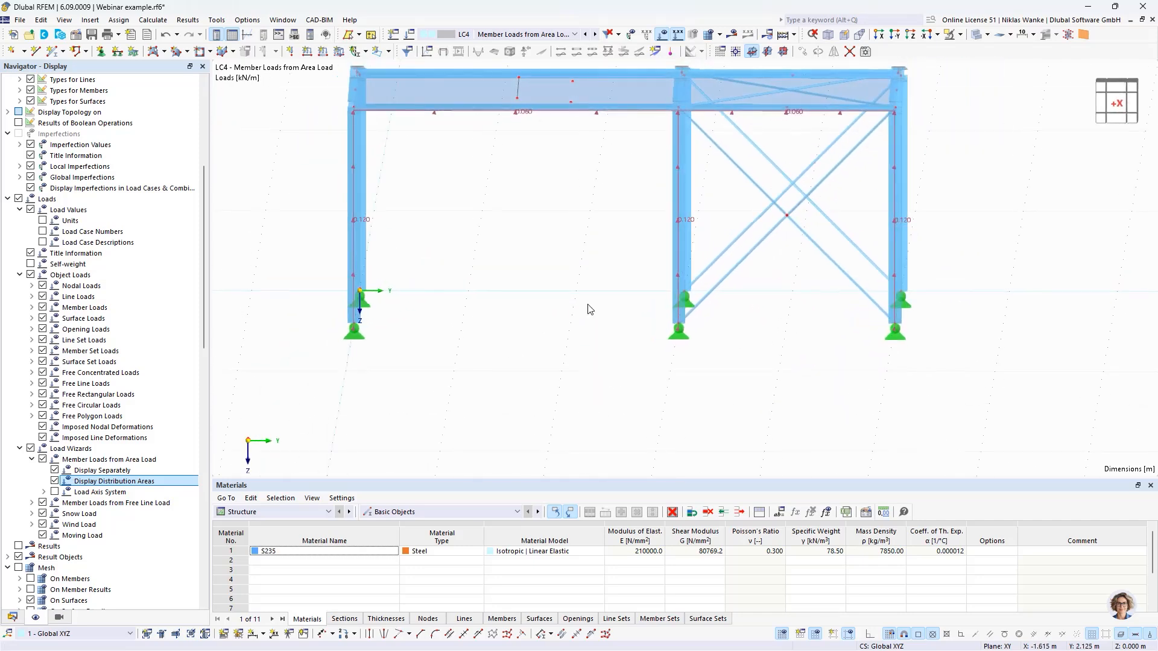
{"action": "scroll", "coordinate": [685, 323], "scroll_direction": "up", "scroll_amount": 4}
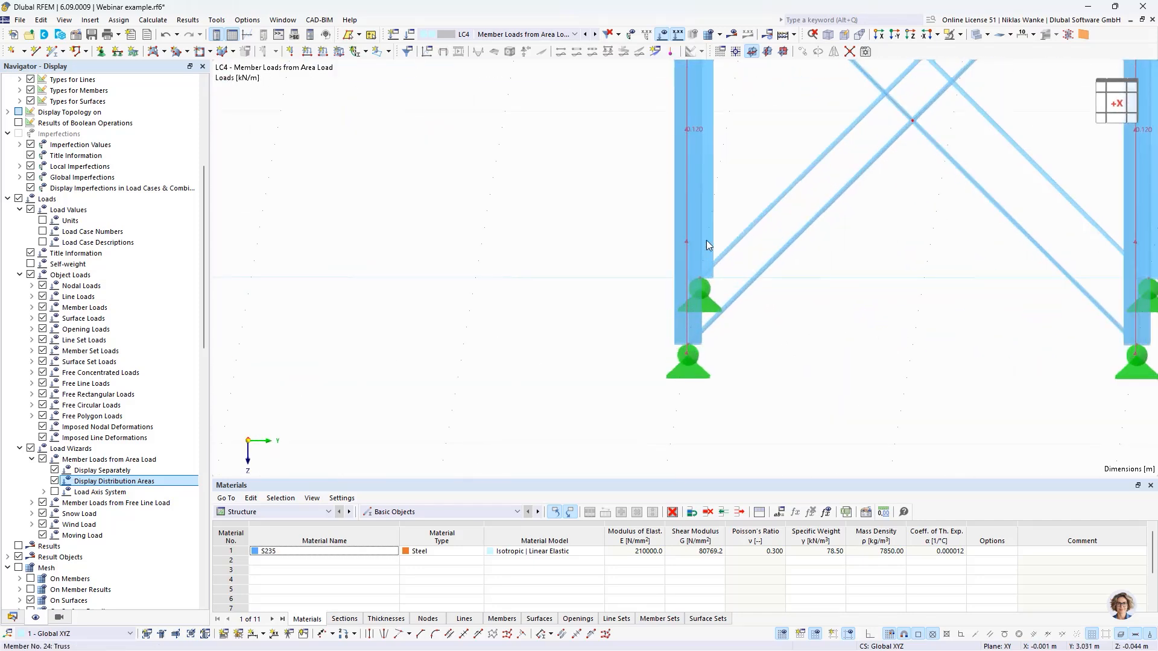
Examine the generated member loads along the side wall's columns and eaves beams from several angles.
{"action": "scroll", "coordinate": [676, 301], "scroll_direction": "down", "scroll_amount": 5}
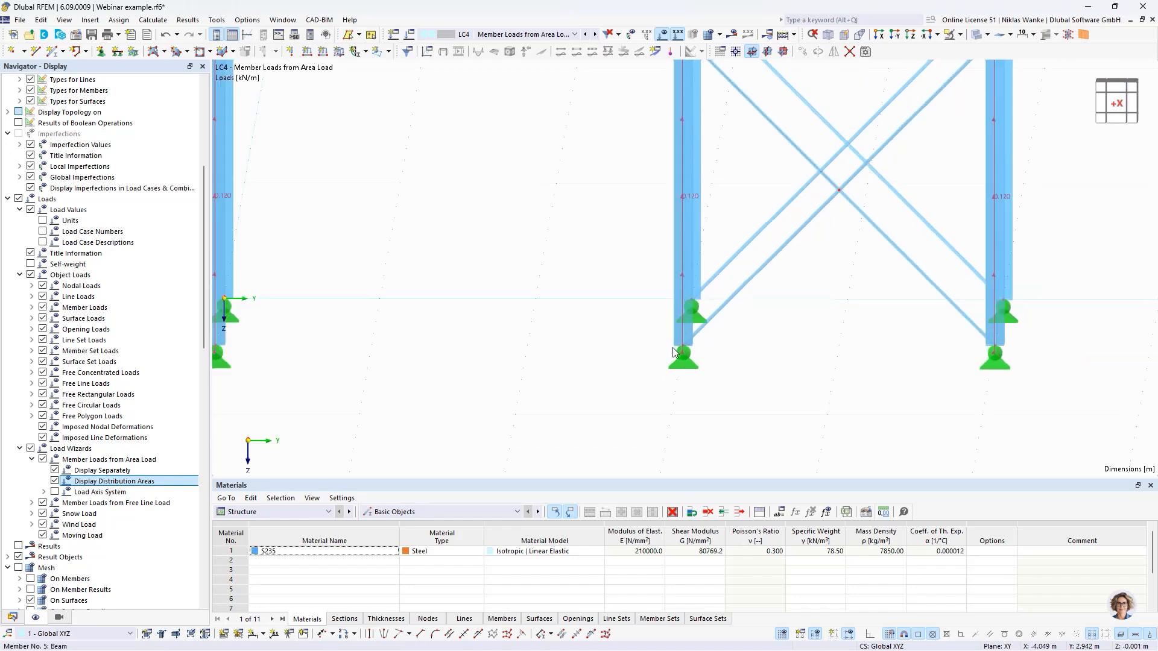
{"action": "middle_click_drag", "start_coordinate": [623, 332], "coordinate": [609, 357], "text": "ctrl"}
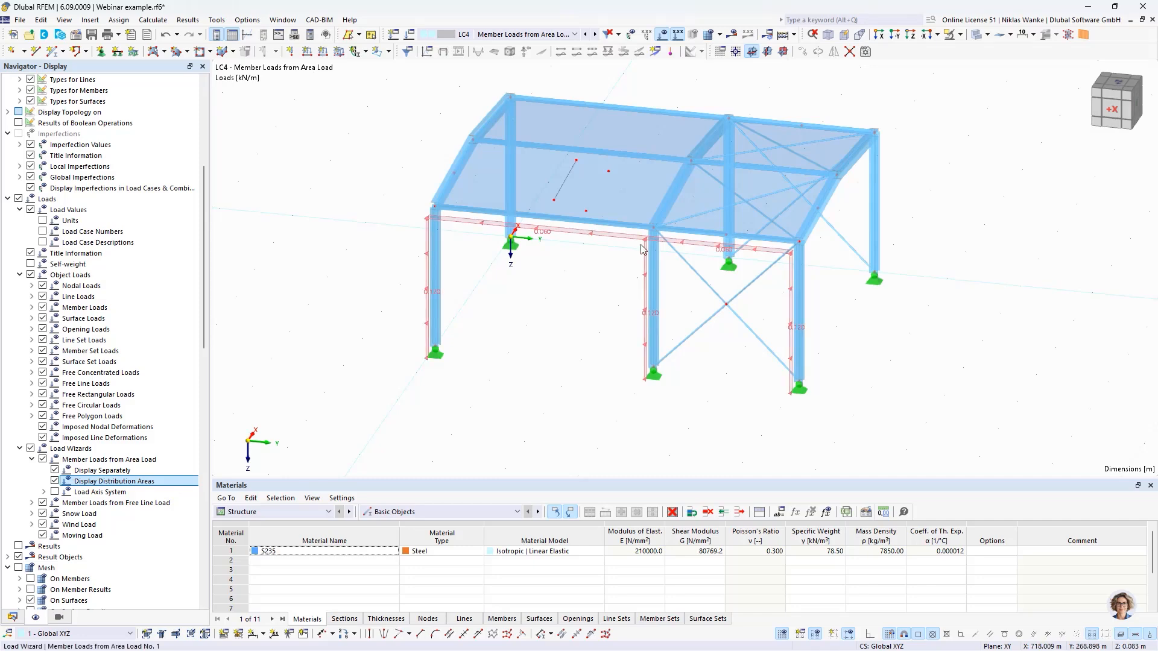
{"action": "middle_click_drag", "start_coordinate": [520, 355], "coordinate": [486, 387], "text": "ctrl"}
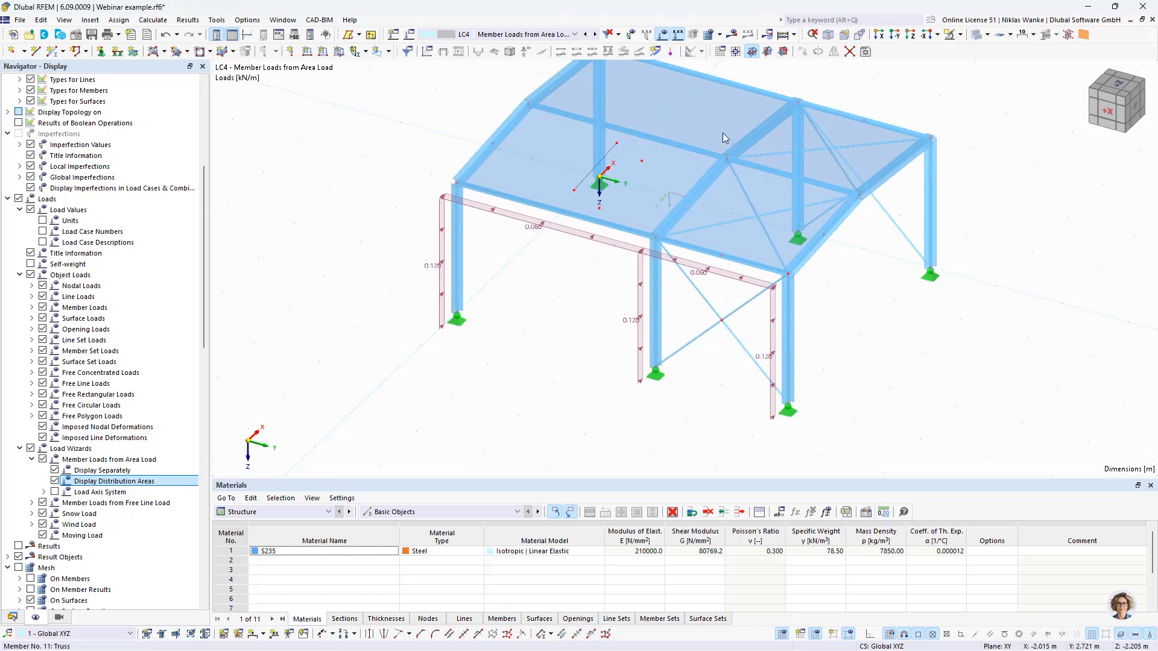
{"action": "scroll", "coordinate": [659, 362], "scroll_direction": "up", "scroll_amount": 2}
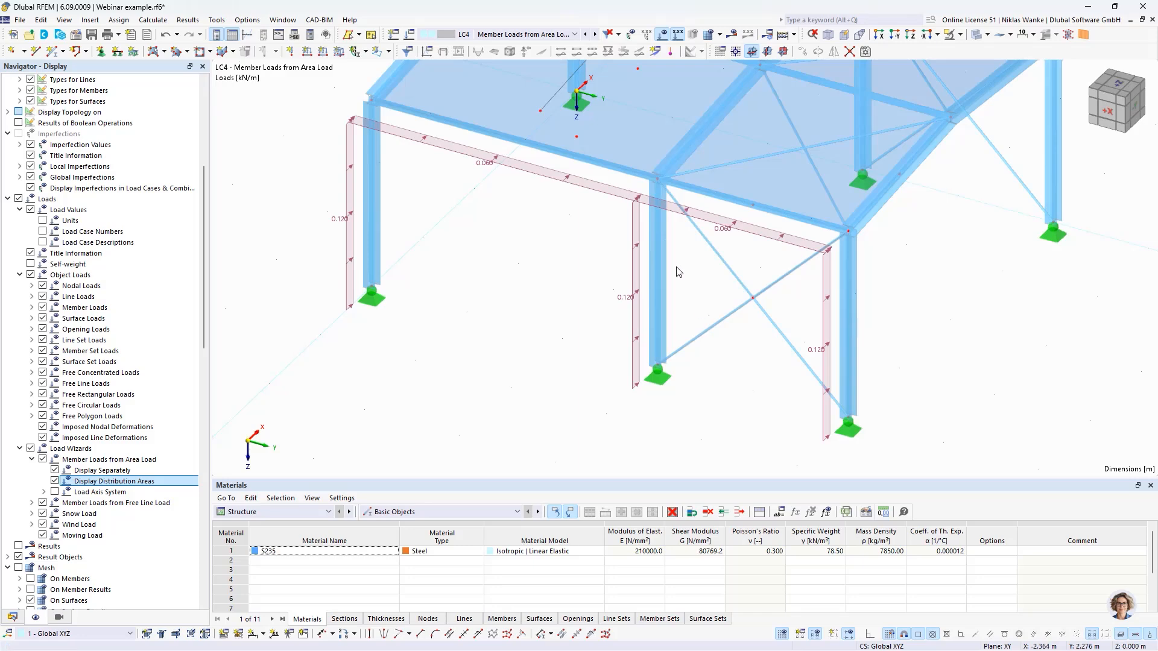
{"action": "middle_click_drag", "start_coordinate": [677, 315], "coordinate": [610, 365]}
{"action": "scroll", "coordinate": [660, 278], "scroll_direction": "up", "scroll_amount": 2}
{"action": "scroll", "coordinate": [699, 259], "scroll_direction": "down", "scroll_amount": 1}
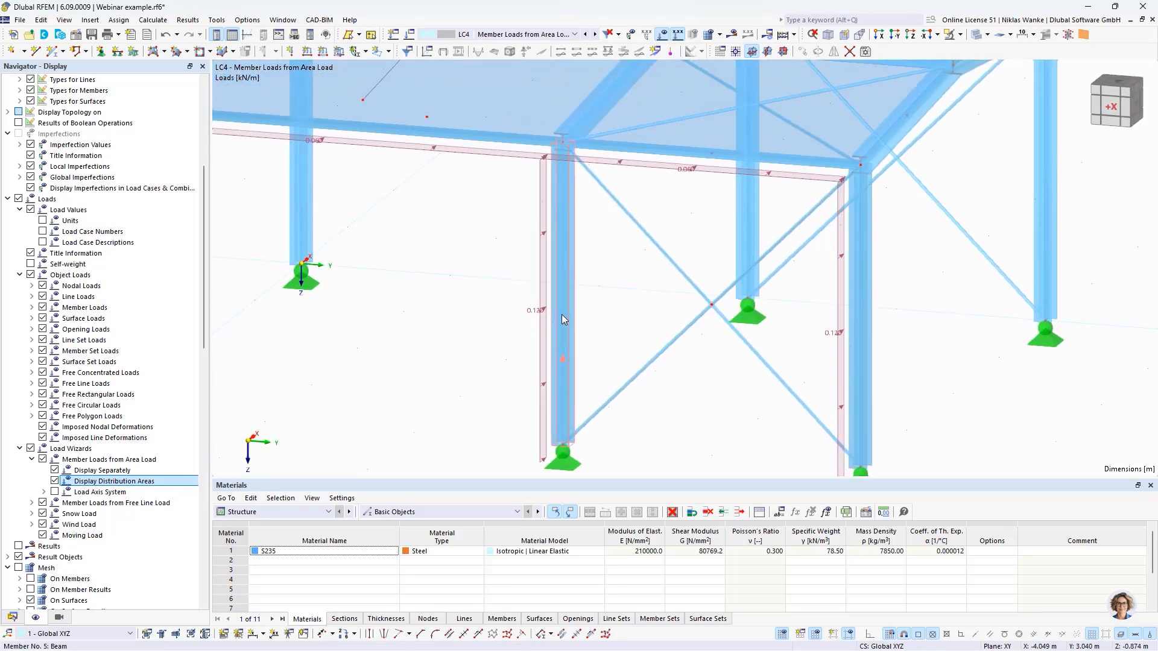
{"action": "scroll", "coordinate": [538, 316], "scroll_direction": "up", "scroll_amount": 4}
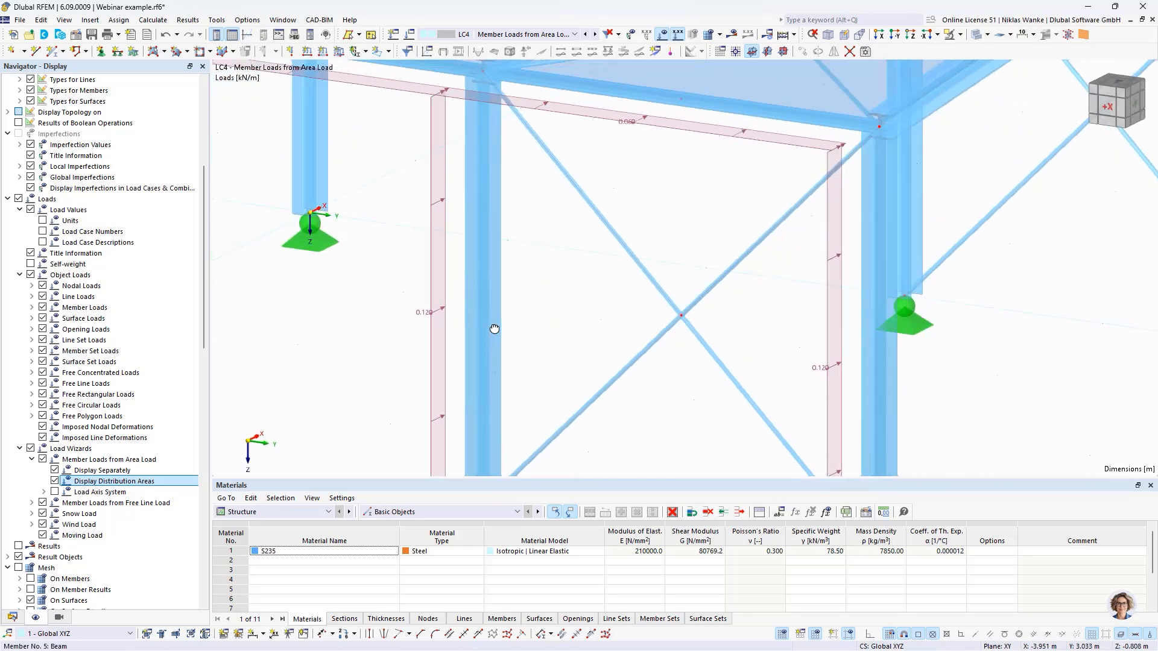
{"action": "middle_click_drag", "start_coordinate": [426, 240], "coordinate": [665, 388]}
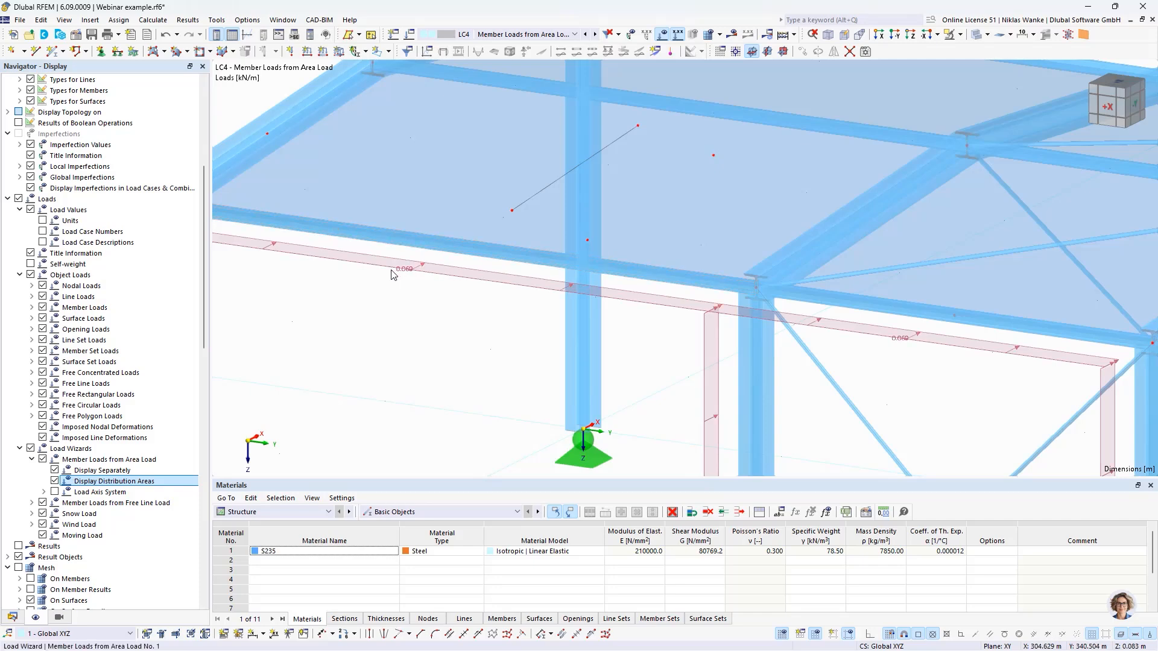
{"action": "scroll", "coordinate": [519, 351], "scroll_direction": "down", "scroll_amount": 3}
{"action": "middle_click_drag", "start_coordinate": [518, 349], "coordinate": [560, 205]}
{"action": "scroll", "coordinate": [550, 204], "scroll_direction": "down", "scroll_amount": 1}
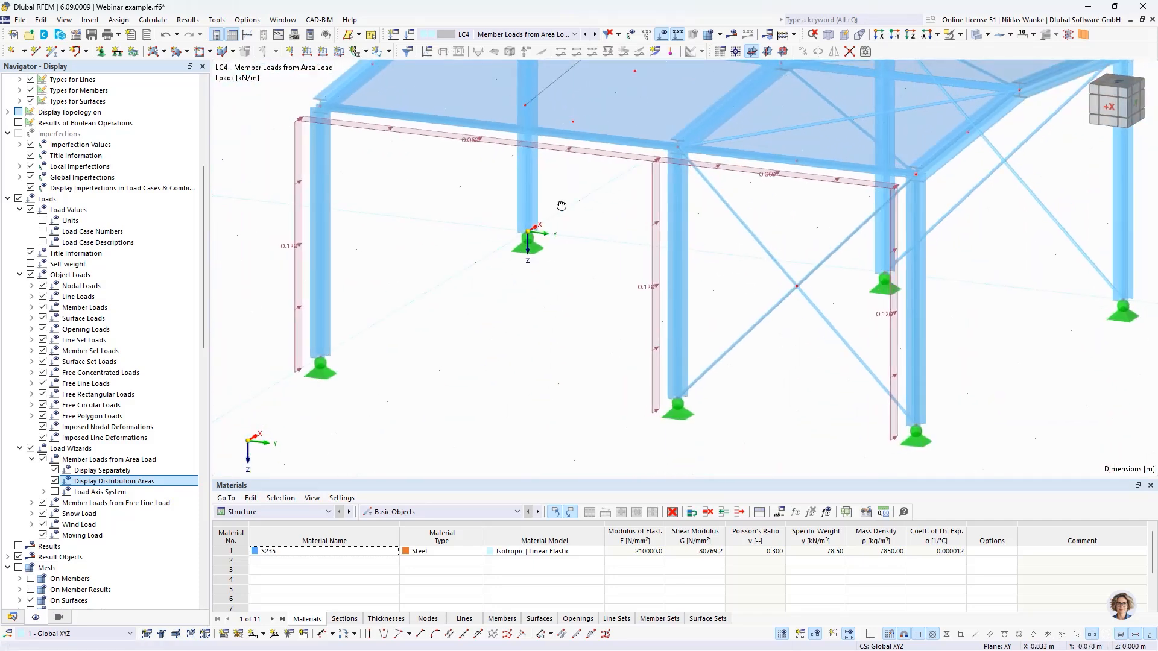
Set the section rotation angle of the side wall's middle column, member 5, to 45 degrees.
{"action": "left_click", "coordinate": [679, 327]}
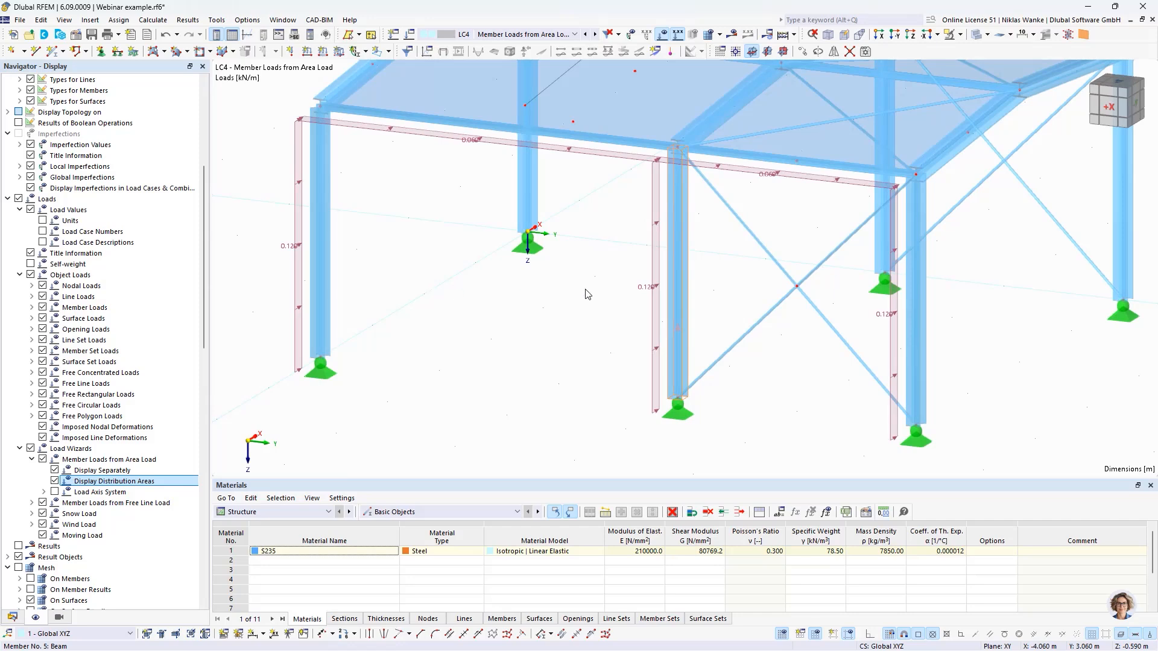
{"action": "left_click", "coordinate": [311, 148]}
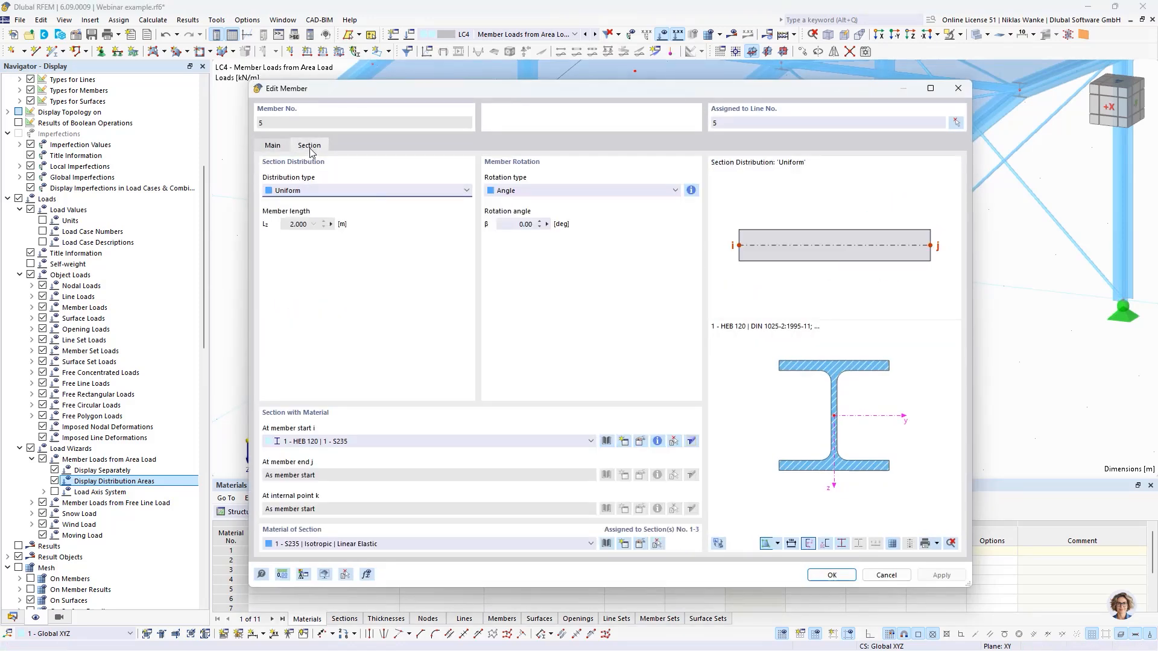
{"action": "left_click", "coordinate": [512, 227]}
{"action": "type", "text": "45"}
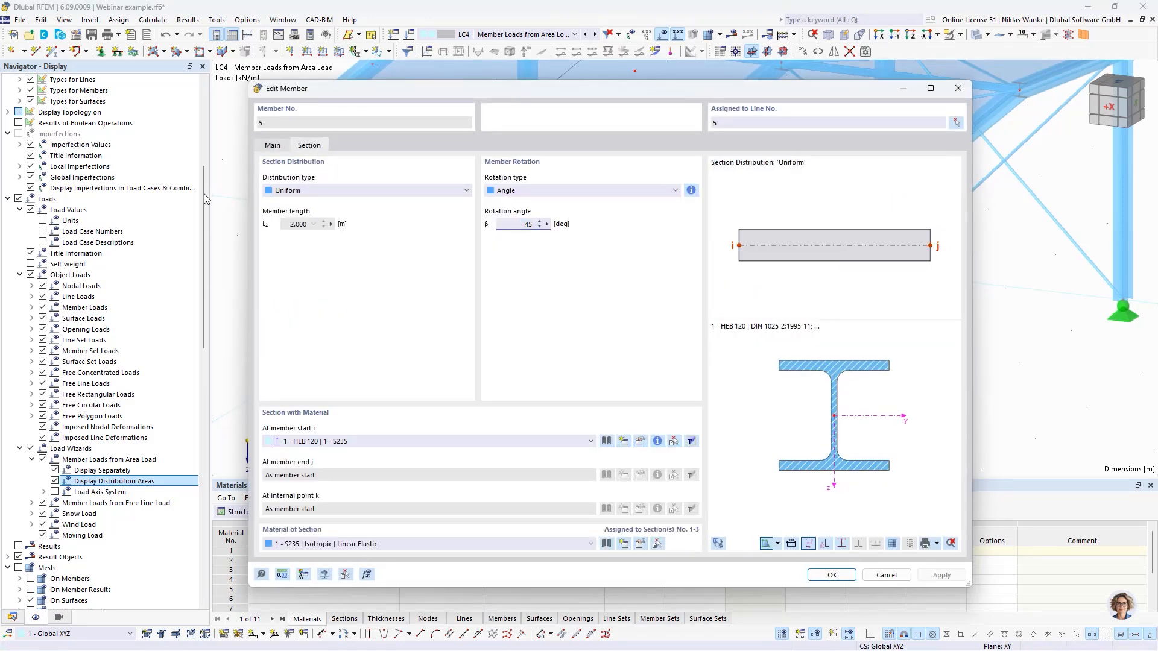
{"action": "left_click", "coordinate": [573, 196]}
{"action": "left_click", "coordinate": [580, 188]}
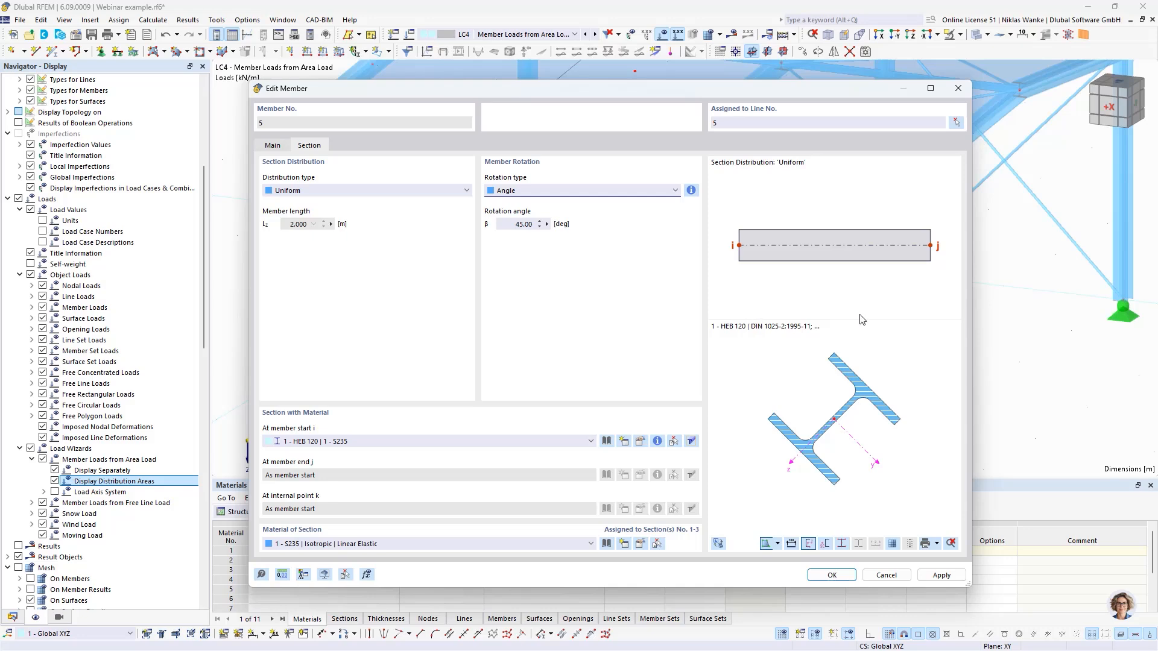
{"action": "left_click", "coordinate": [842, 578]}
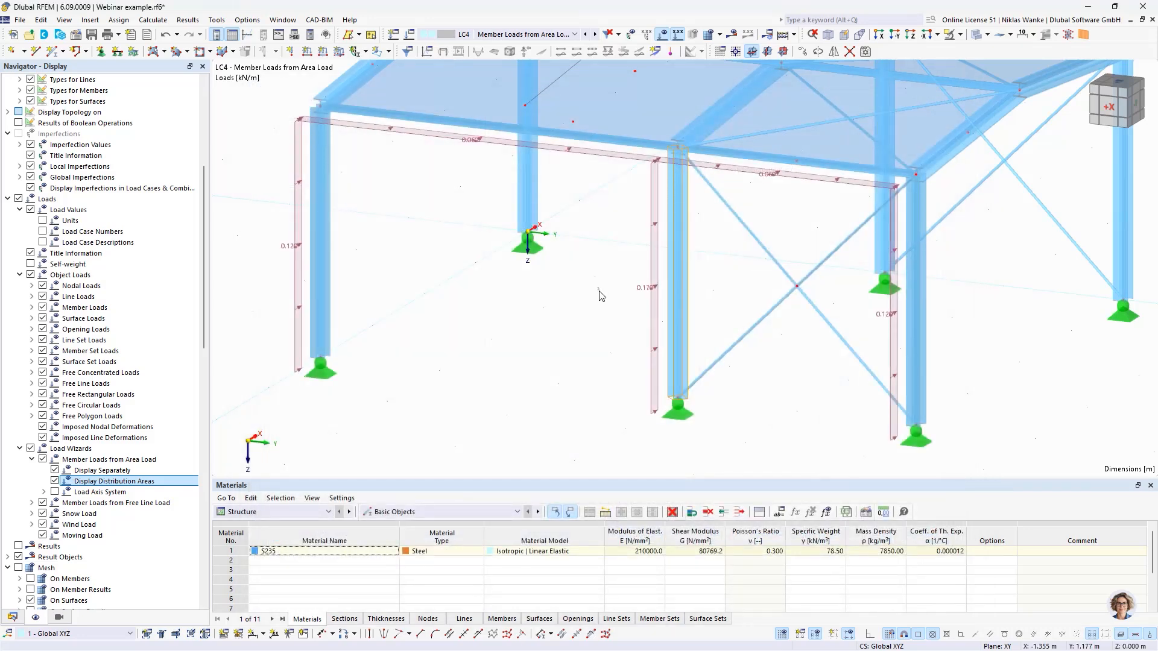
Compare the load on the rotated middle column with the neighbouring columns and check the area load wizard's main settings.
{"action": "scroll", "coordinate": [669, 366], "scroll_direction": "up", "scroll_amount": 5}
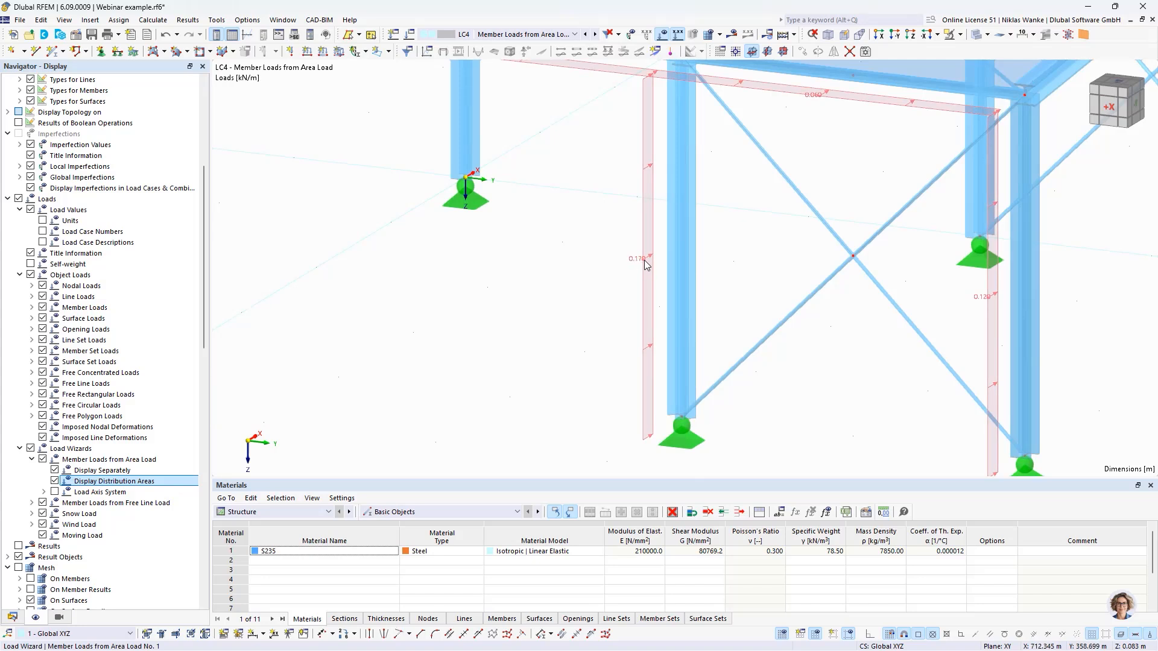
{"action": "middle_click_drag", "start_coordinate": [594, 349], "coordinate": [523, 346]}
{"action": "middle_click_drag", "start_coordinate": [435, 341], "coordinate": [413, 336]}
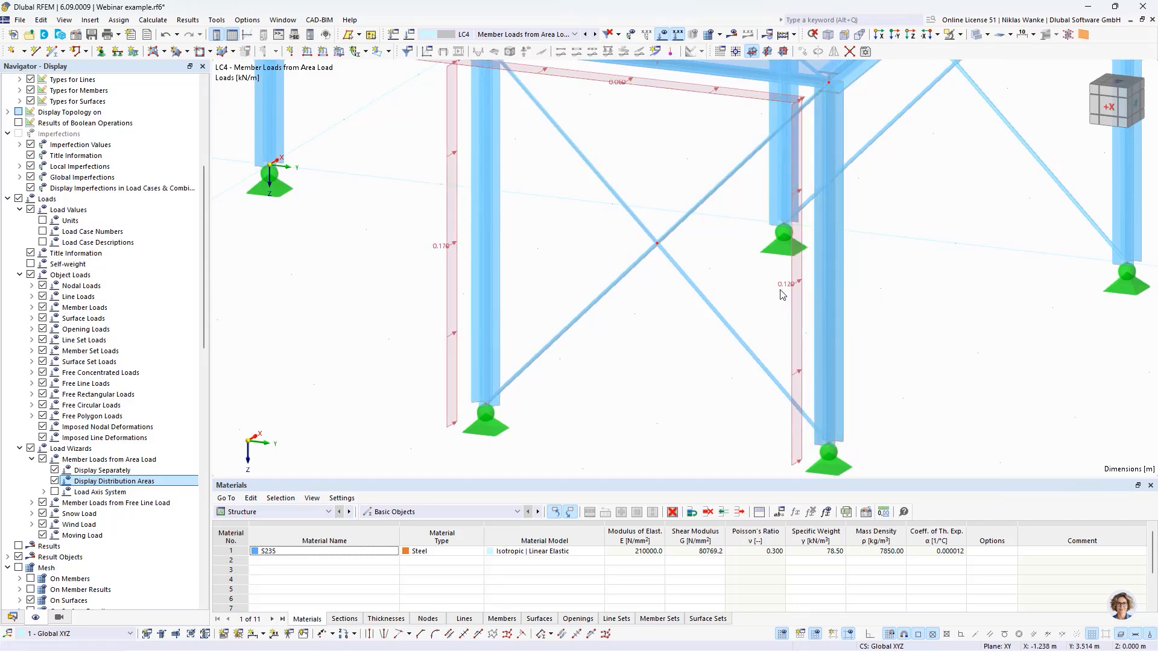
{"action": "scroll", "coordinate": [605, 391], "scroll_direction": "down", "scroll_amount": 2}
{"action": "middle_click_drag", "start_coordinate": [605, 391], "coordinate": [775, 384]}
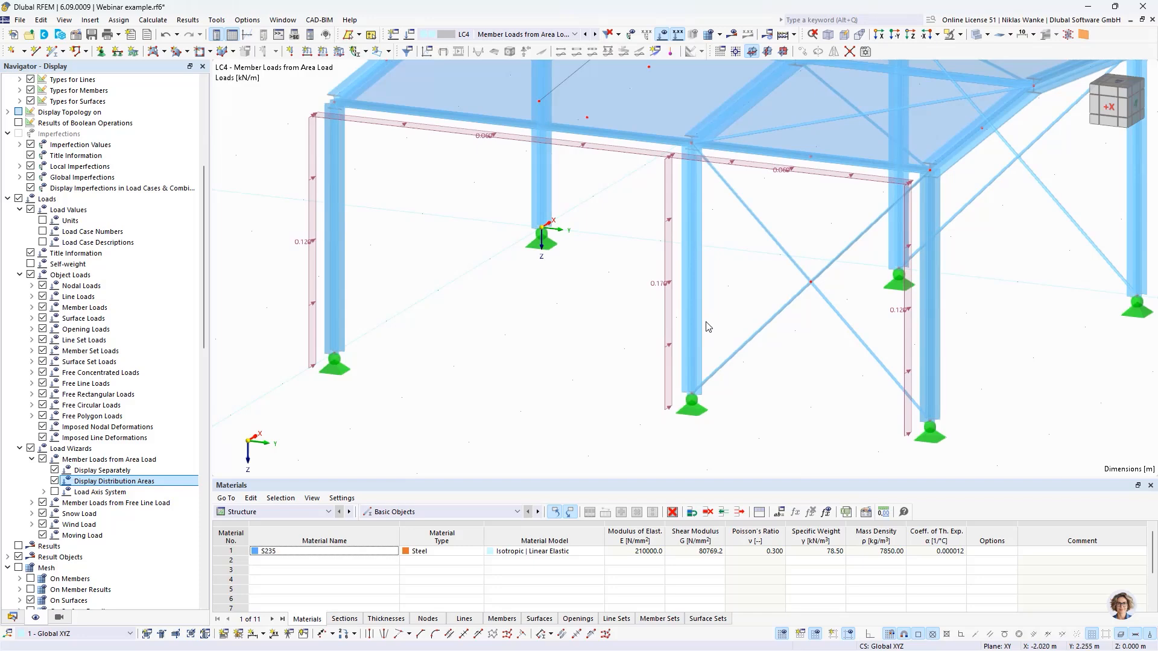
{"action": "scroll", "coordinate": [691, 340], "scroll_direction": "down", "scroll_amount": 2}
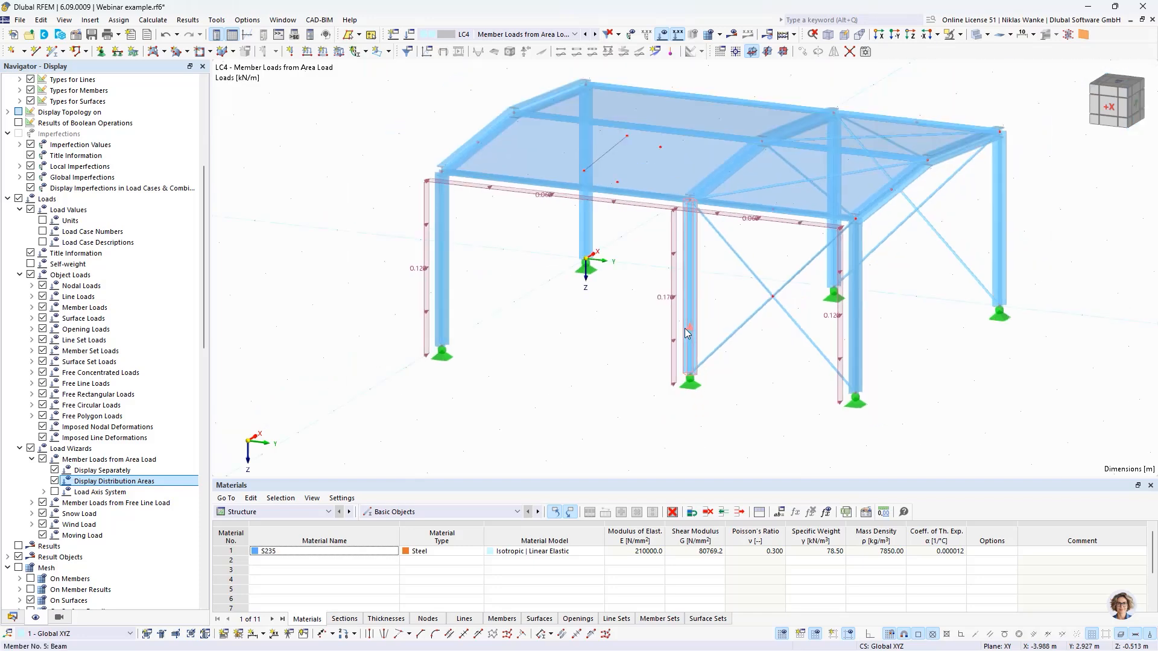
{"action": "double_click", "coordinate": [667, 302]}
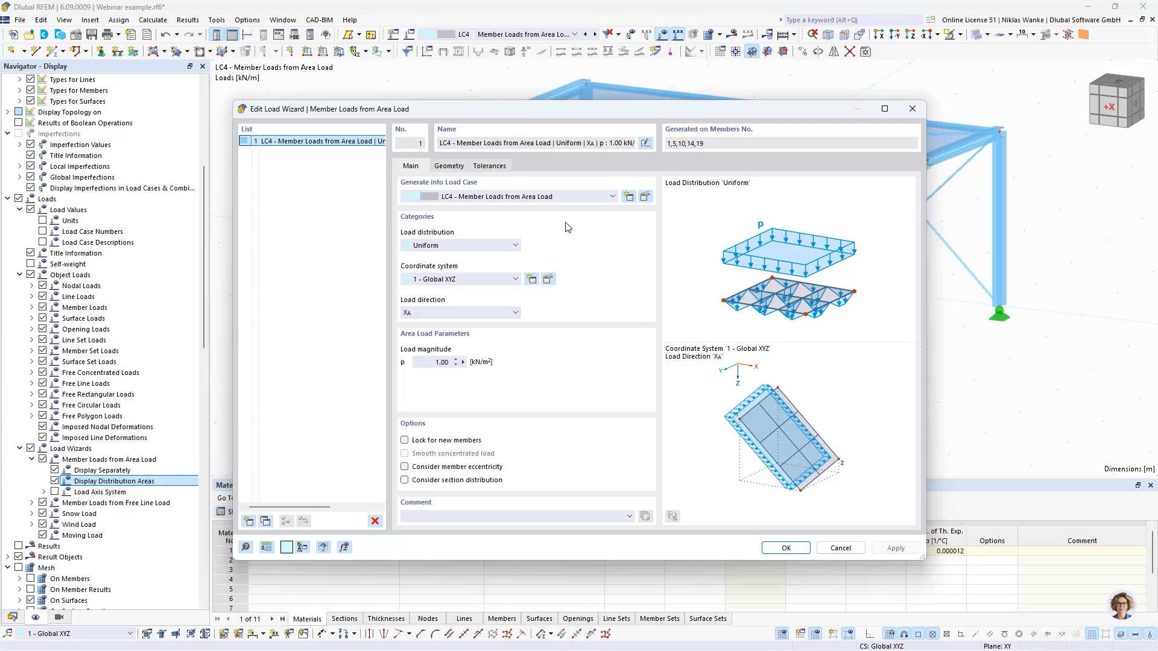
{"action": "left_click", "coordinate": [912, 110]}
{"action": "middle_click_drag", "start_coordinate": [616, 288], "coordinate": [586, 328]}
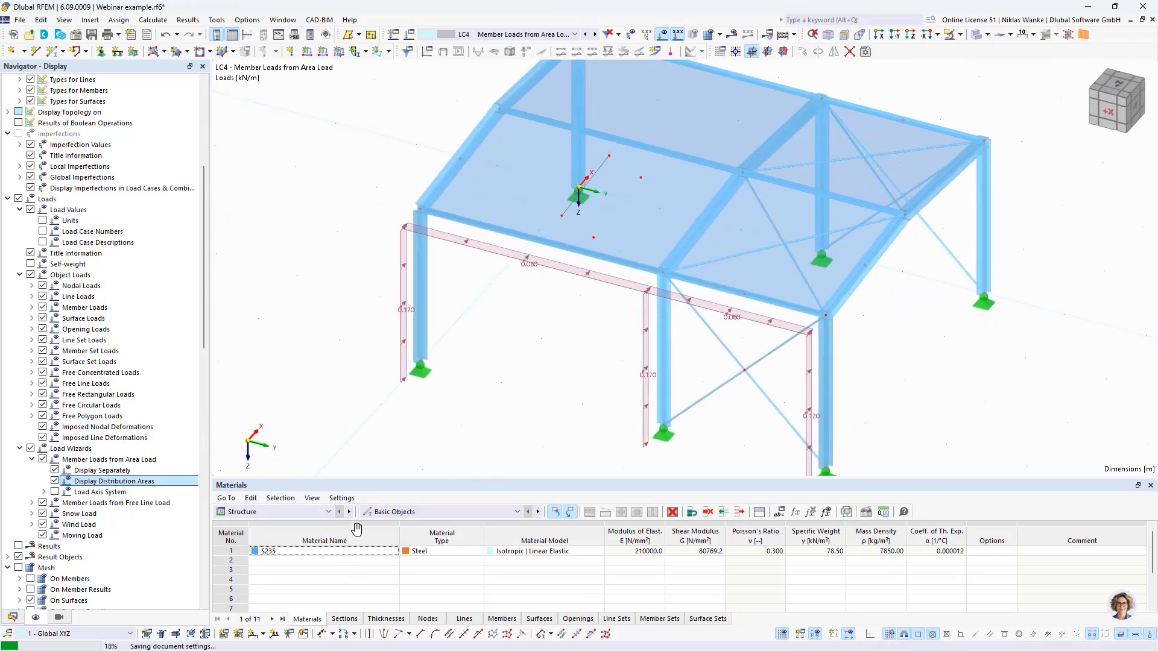
Start a second member loads from area load wizard in LC4, directed globally in Z on projected area with a 1 kN/m² magnitude.
{"action": "left_click", "coordinate": [12, 618]}
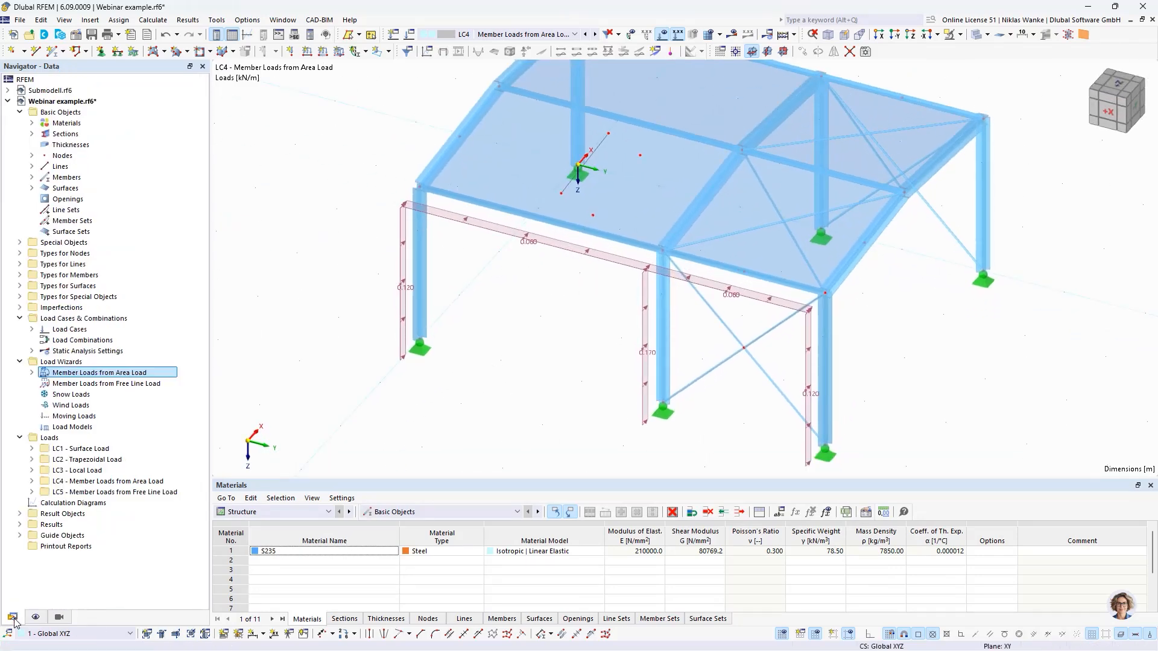
{"action": "double_click", "coordinate": [47, 373]}
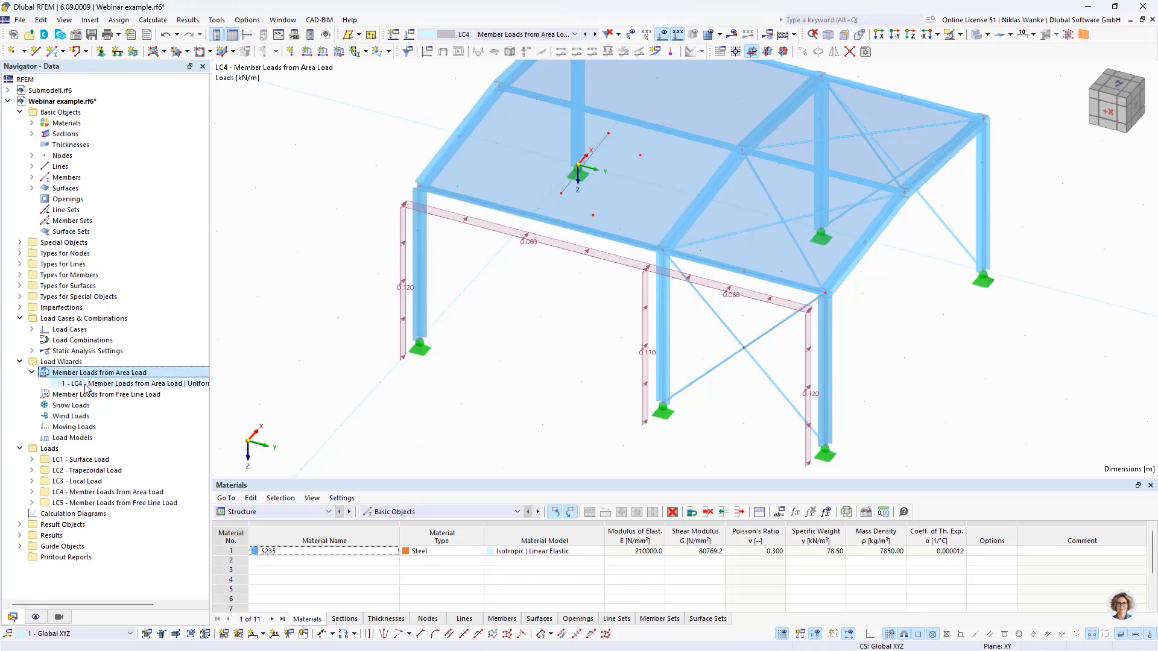
{"action": "right_click", "coordinate": [94, 374]}
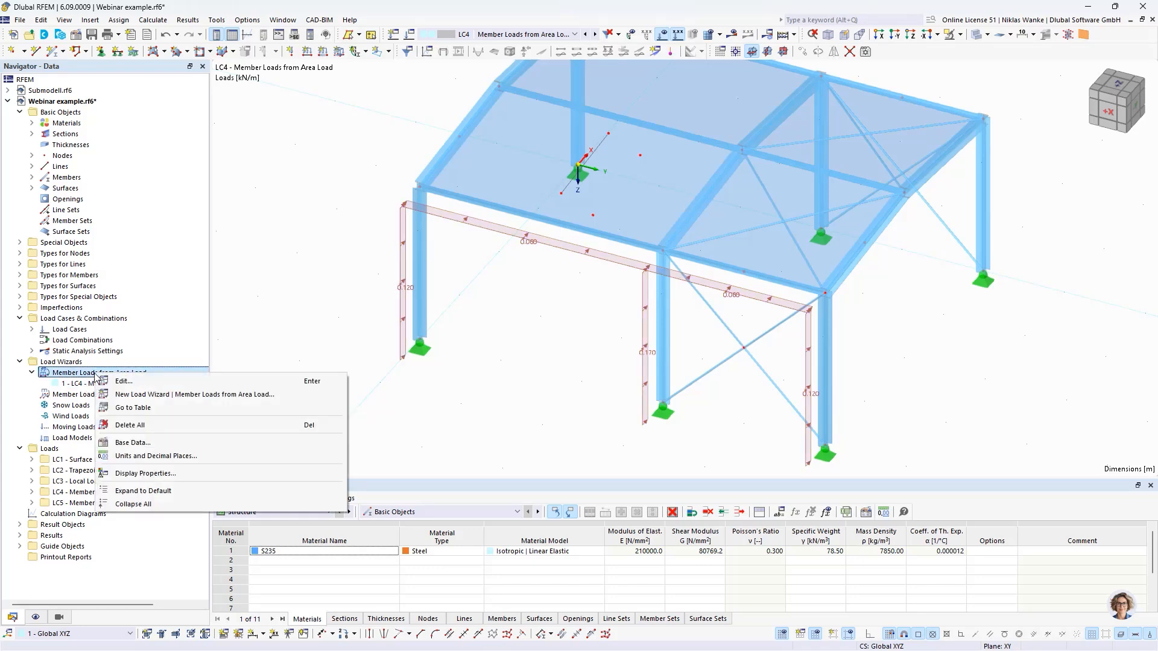
{"action": "left_click", "coordinate": [155, 398]}
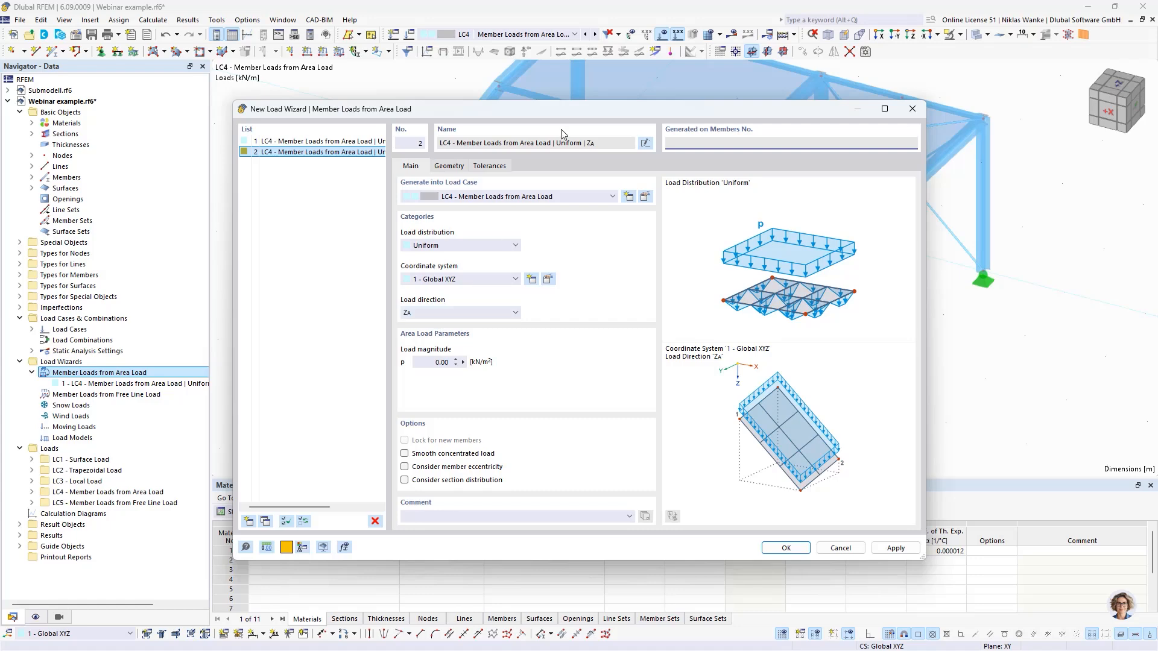
{"action": "left_click_drag", "start_coordinate": [561, 110], "coordinate": [603, 126]}
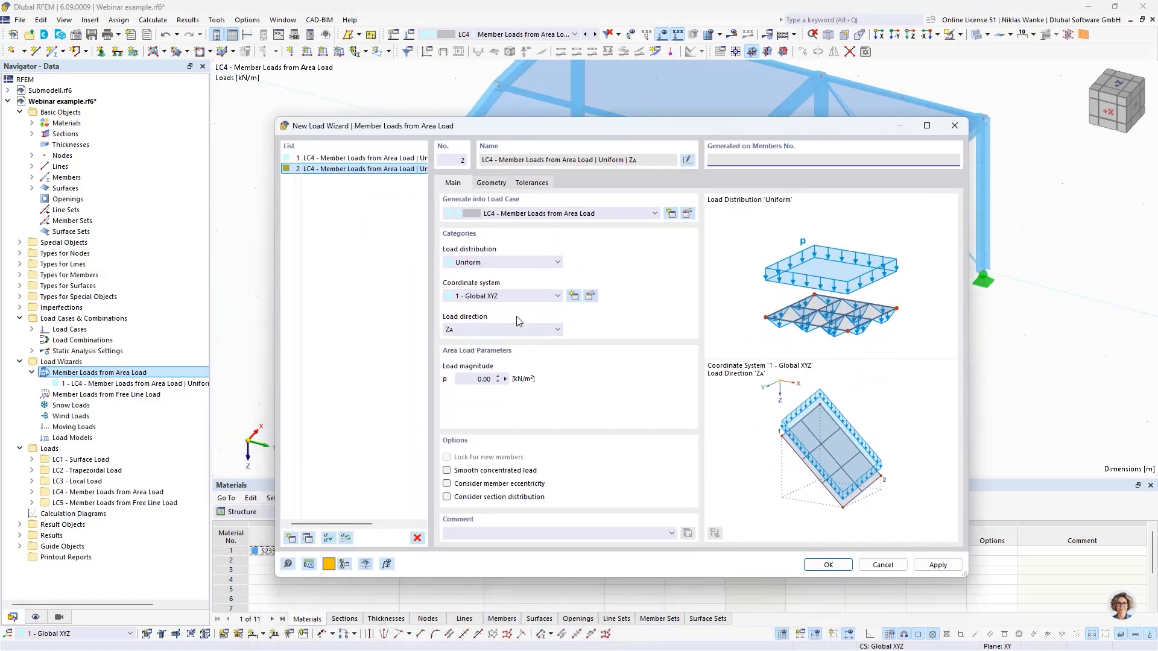
{"action": "left_click", "coordinate": [477, 331]}
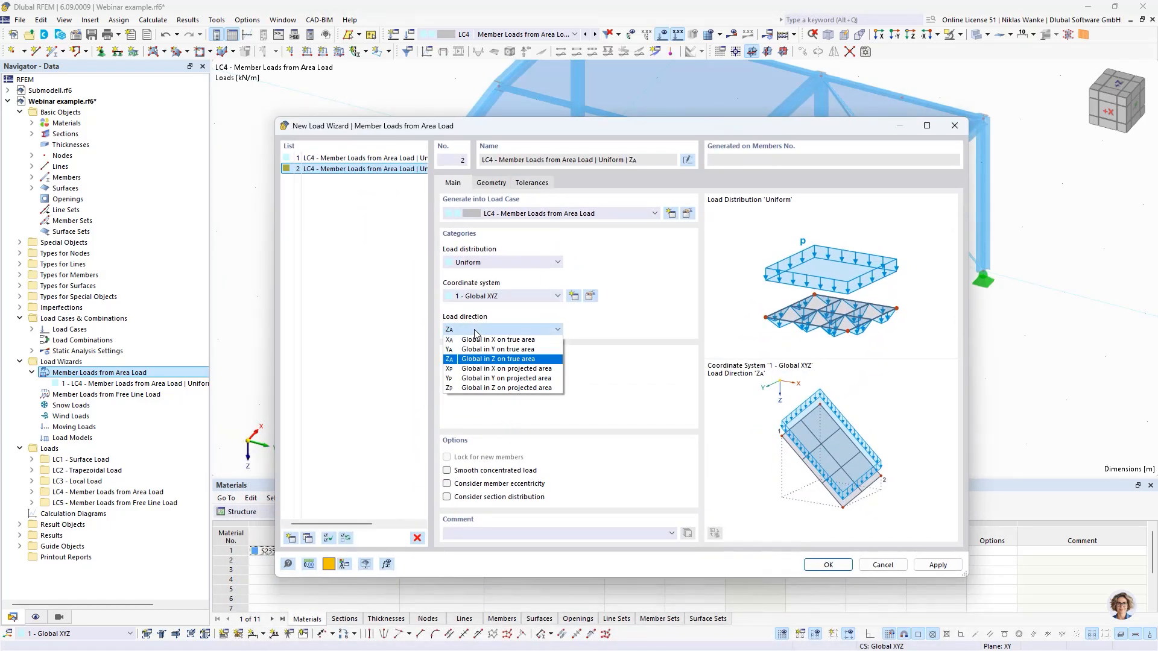
{"action": "left_click", "coordinate": [463, 388]}
{"action": "left_click", "coordinate": [486, 379]}
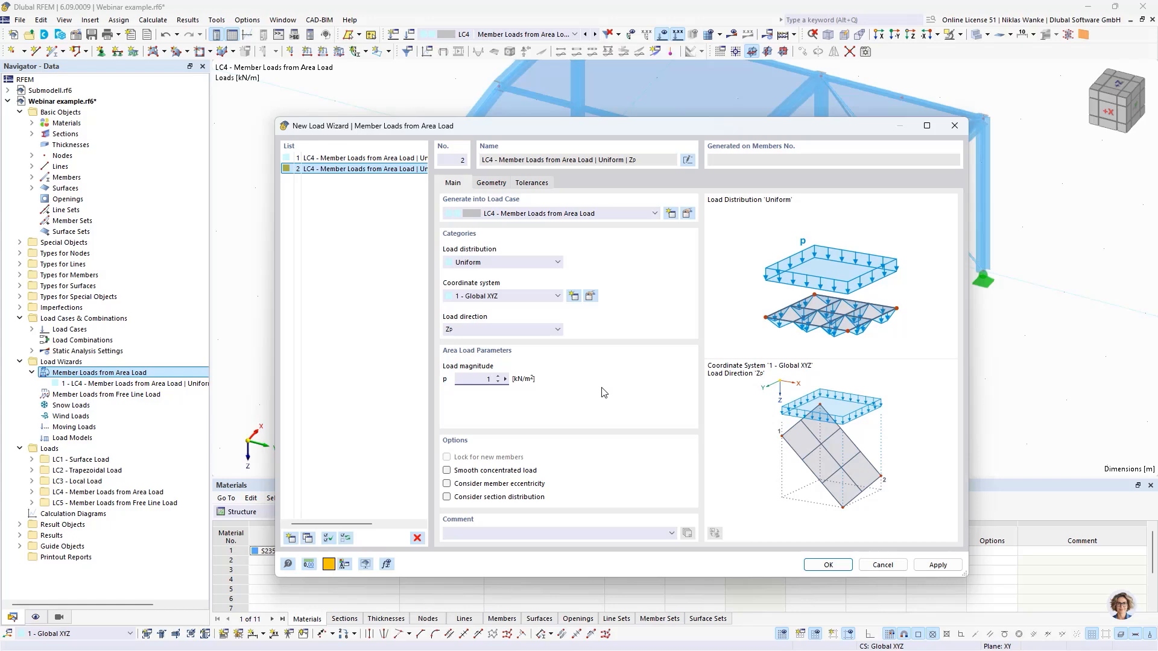
Define the new area load's boundary plane on the roof slope through corner nodes 2, 3, 13, 12, 7 and 18.
{"action": "left_click", "coordinate": [500, 185]}
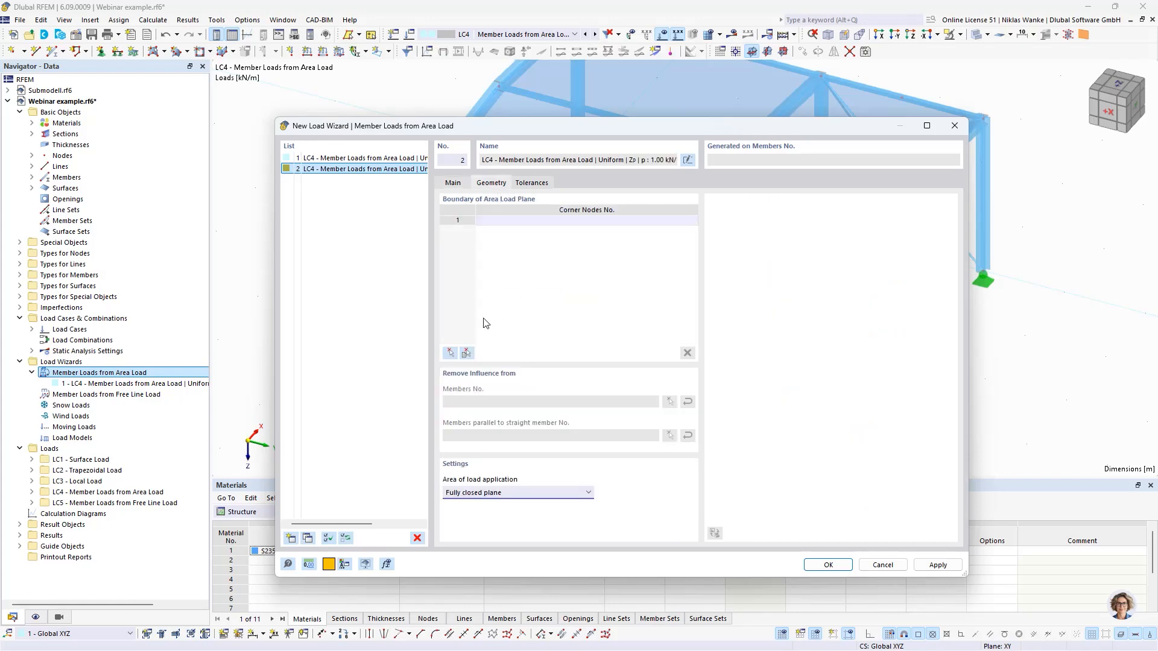
{"action": "left_click", "coordinate": [449, 354]}
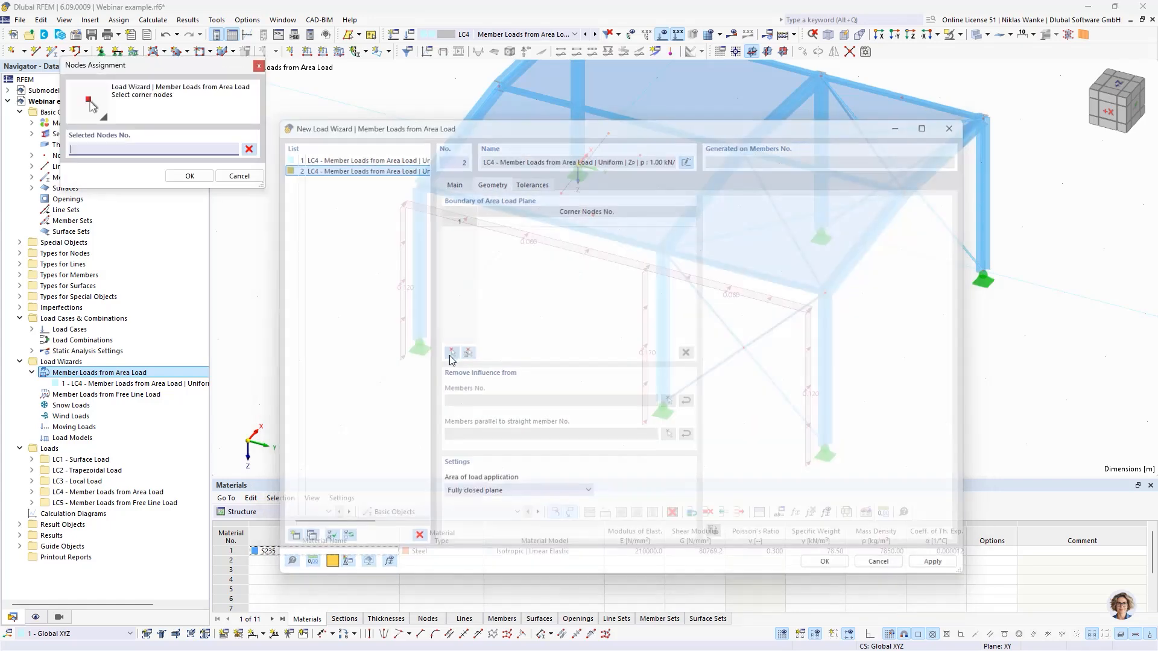
{"action": "scroll", "coordinate": [580, 285], "scroll_direction": "up", "scroll_amount": 5}
{"action": "middle_click_drag", "start_coordinate": [579, 279], "coordinate": [525, 348], "text": "ctrl"}
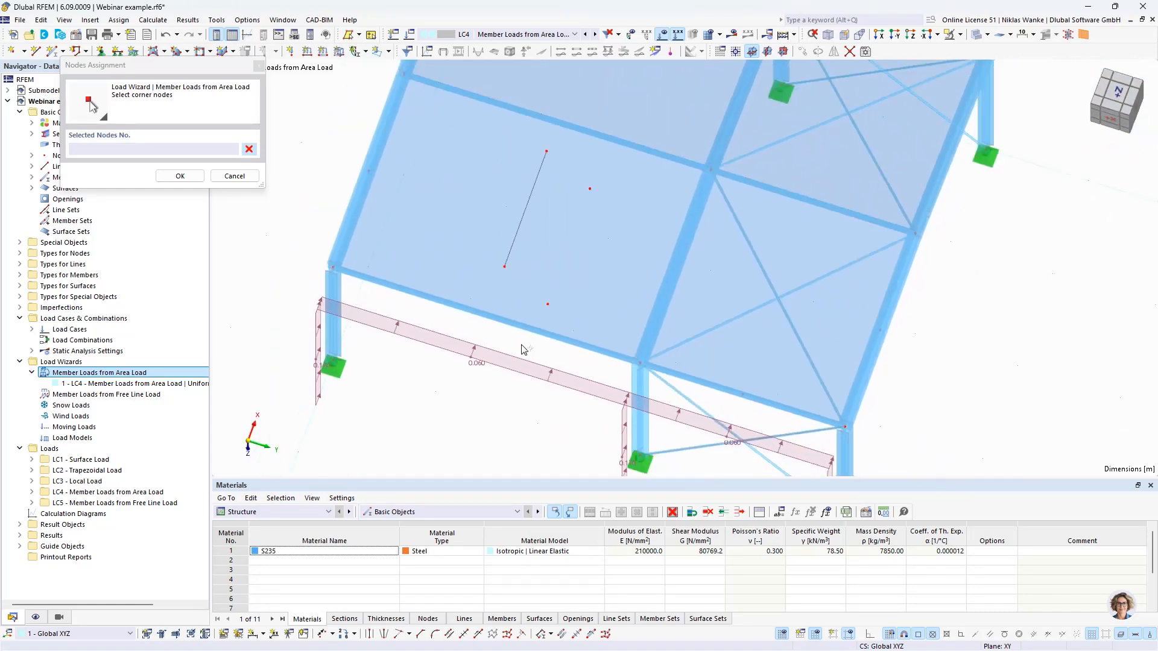
{"action": "left_click", "coordinate": [341, 262]}
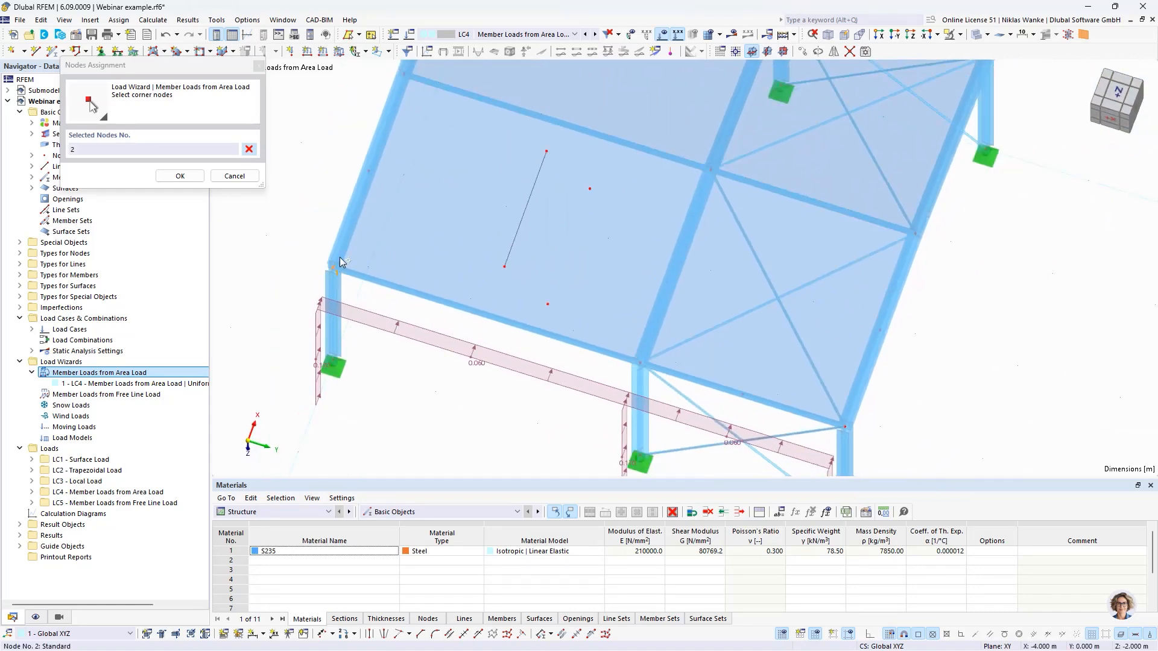
{"action": "left_click", "coordinate": [402, 74]}
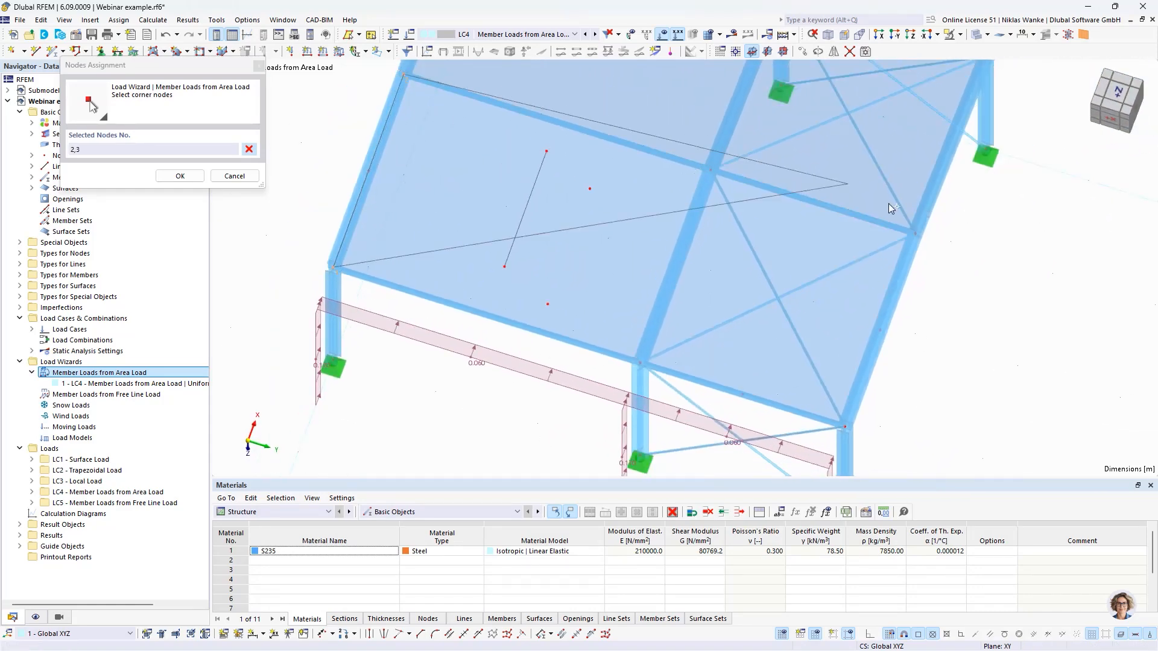
{"action": "left_click", "coordinate": [916, 235]}
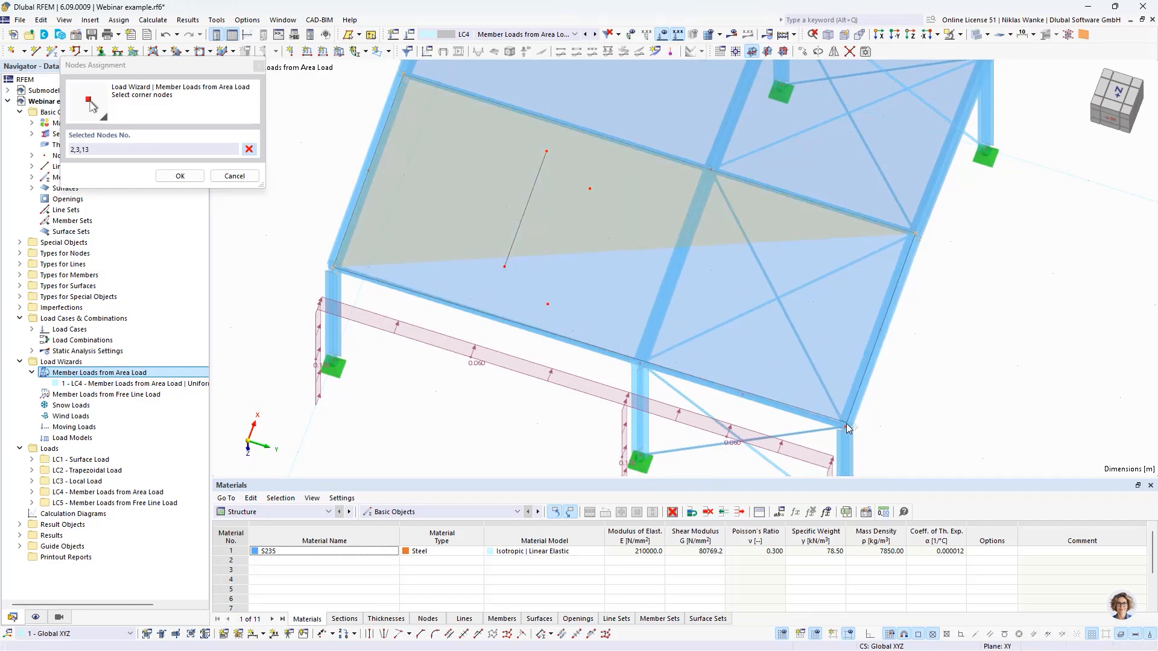
{"action": "left_click", "coordinate": [639, 362]}
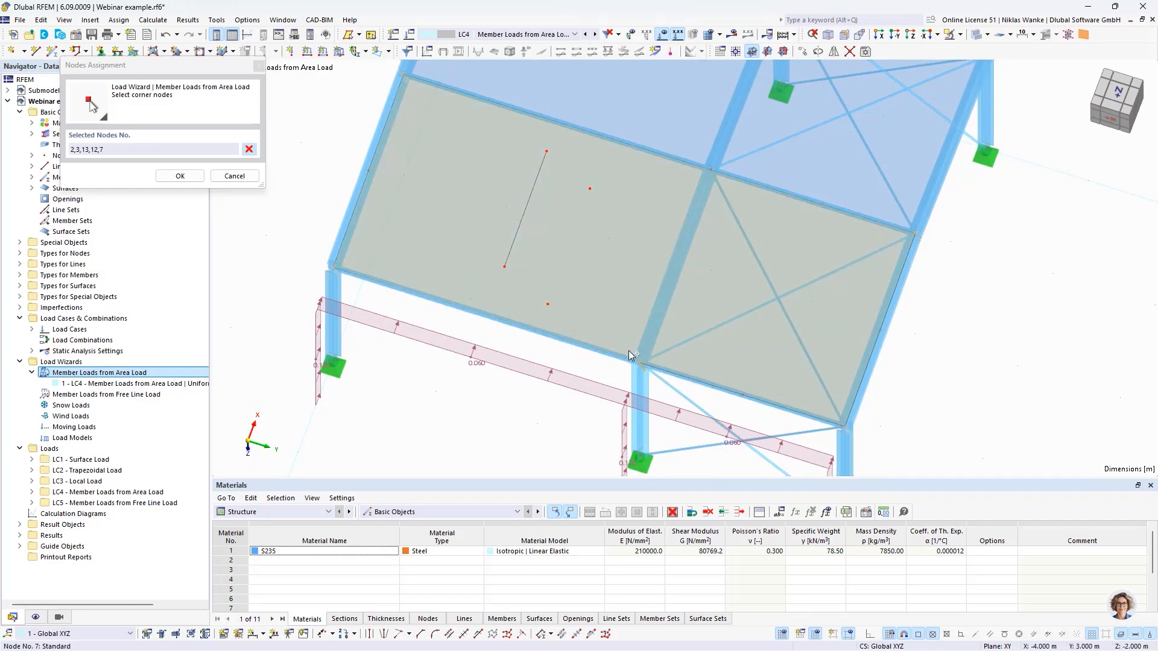
{"action": "left_click", "coordinate": [505, 267]}
{"action": "left_click", "coordinate": [504, 266]}
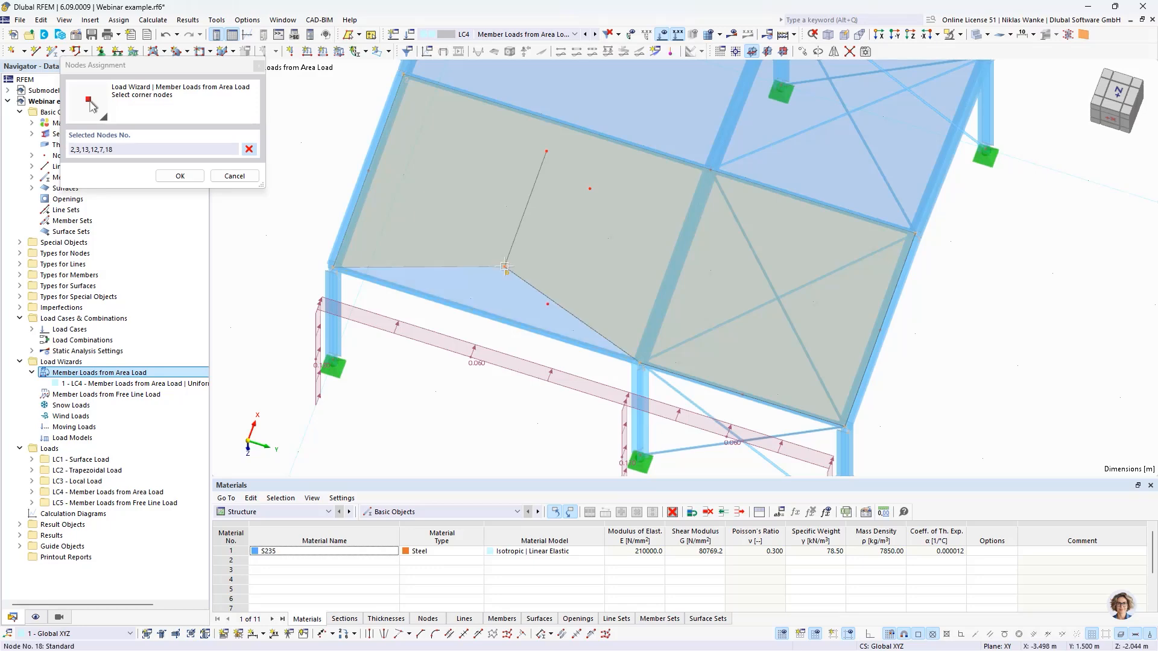
{"action": "left_click", "coordinate": [333, 266]}
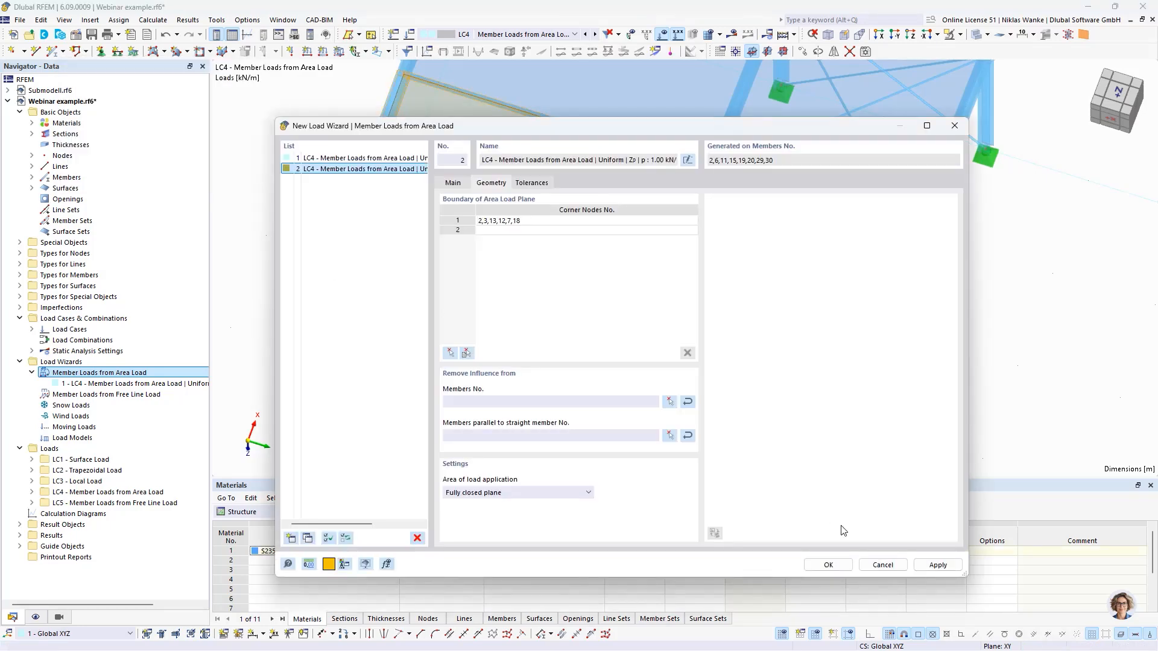
Generate the member loads from the roof area load and examine how the load is distributed to the roof members.
{"action": "left_click", "coordinate": [830, 565]}
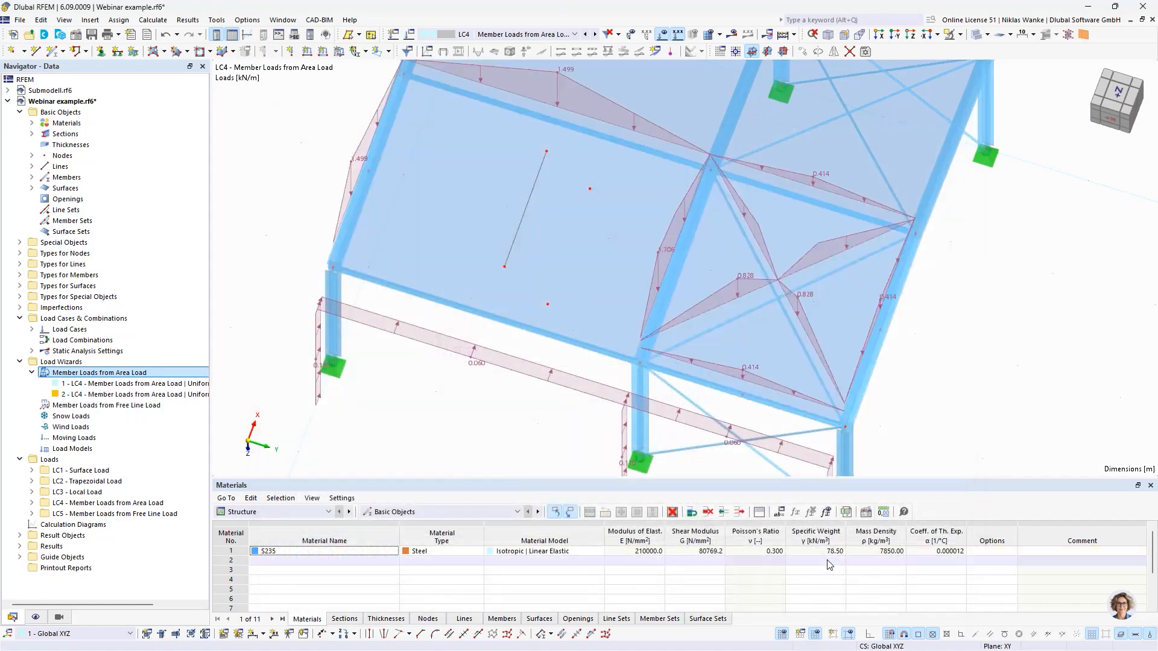
{"action": "left_click", "coordinate": [664, 249]}
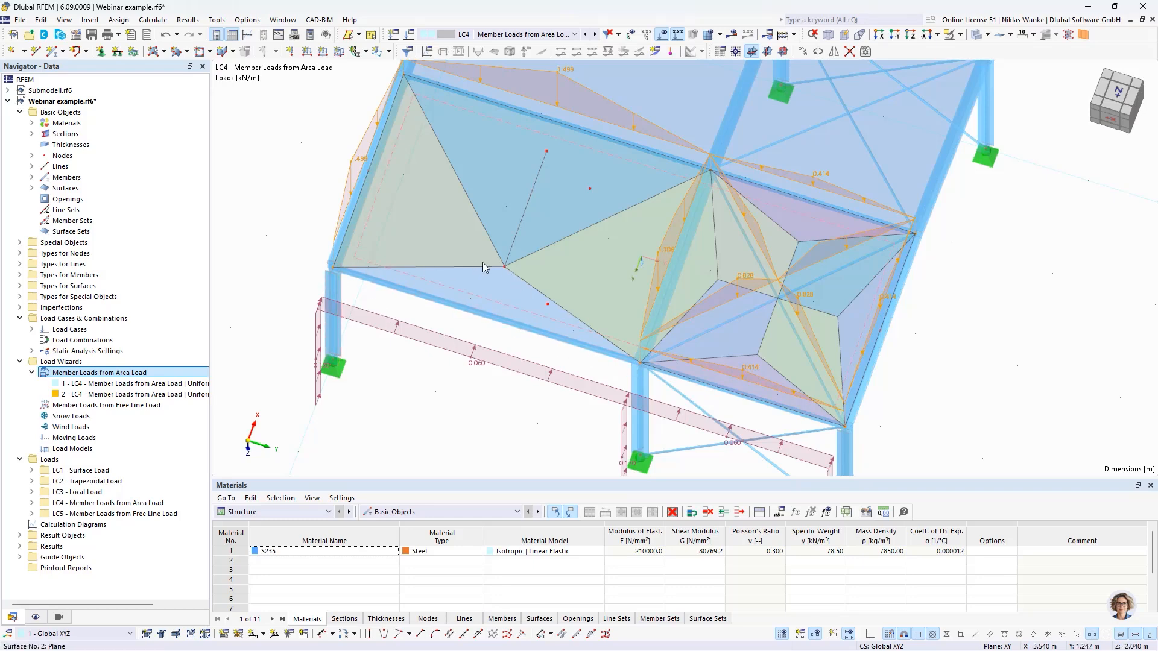
{"action": "scroll", "coordinate": [491, 317], "scroll_direction": "up", "scroll_amount": 2}
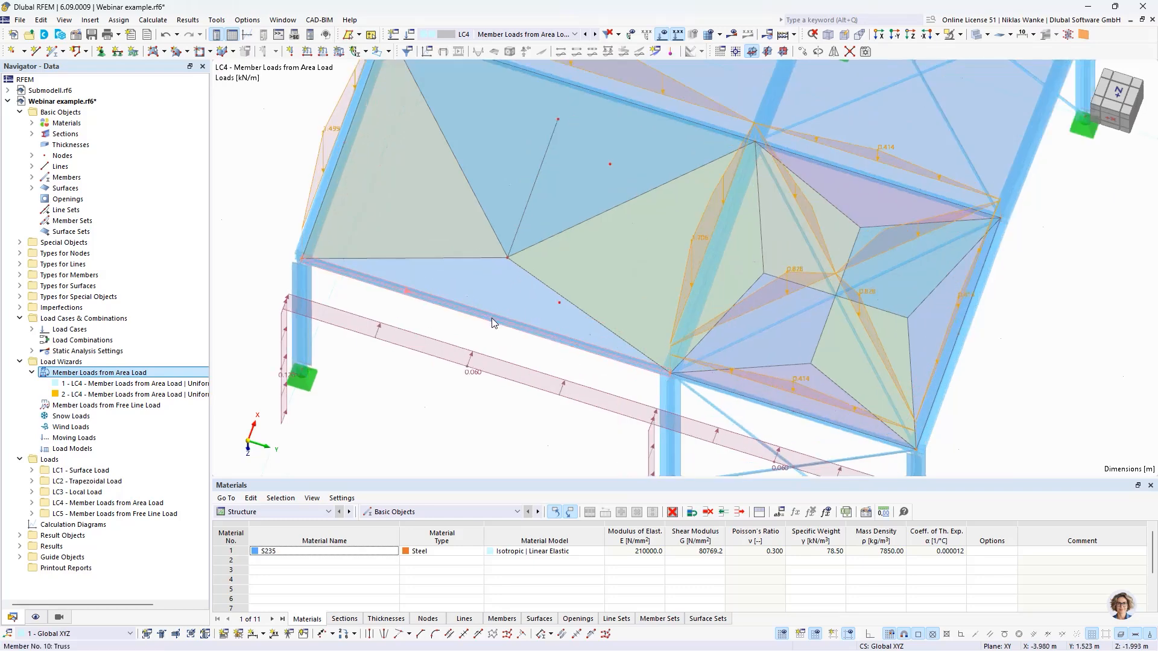
{"action": "middle_click_drag", "start_coordinate": [491, 318], "coordinate": [495, 352]}
{"action": "scroll", "coordinate": [495, 352], "scroll_direction": "down", "scroll_amount": 1}
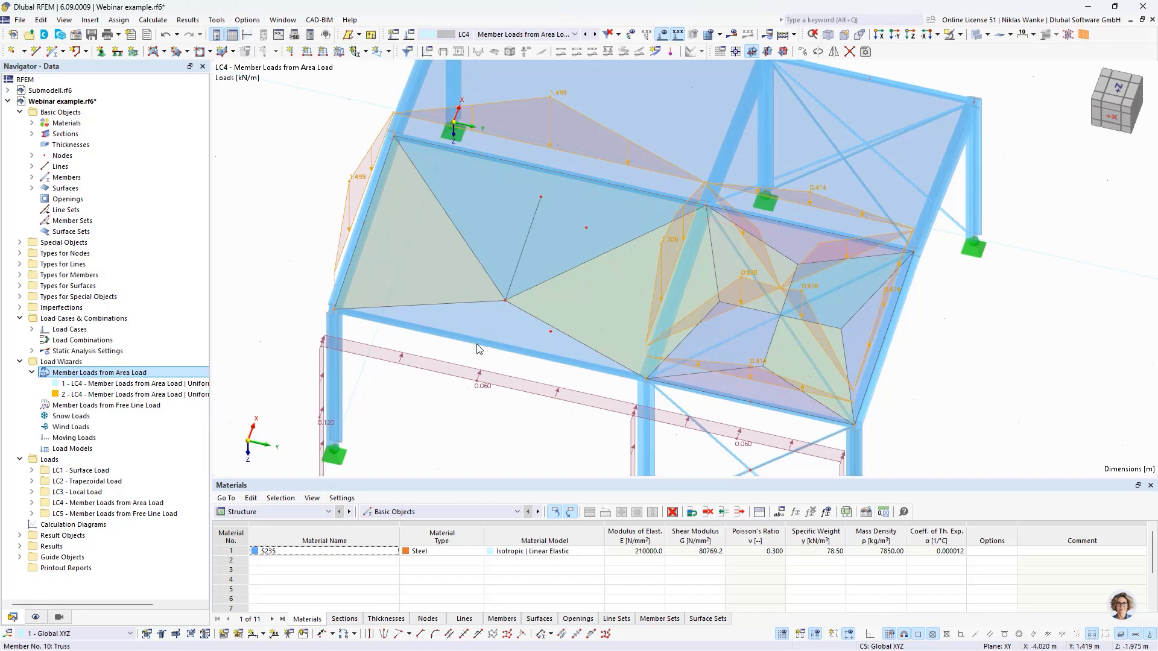
{"action": "middle_click_drag", "start_coordinate": [586, 396], "coordinate": [350, 260], "text": "ctrl"}
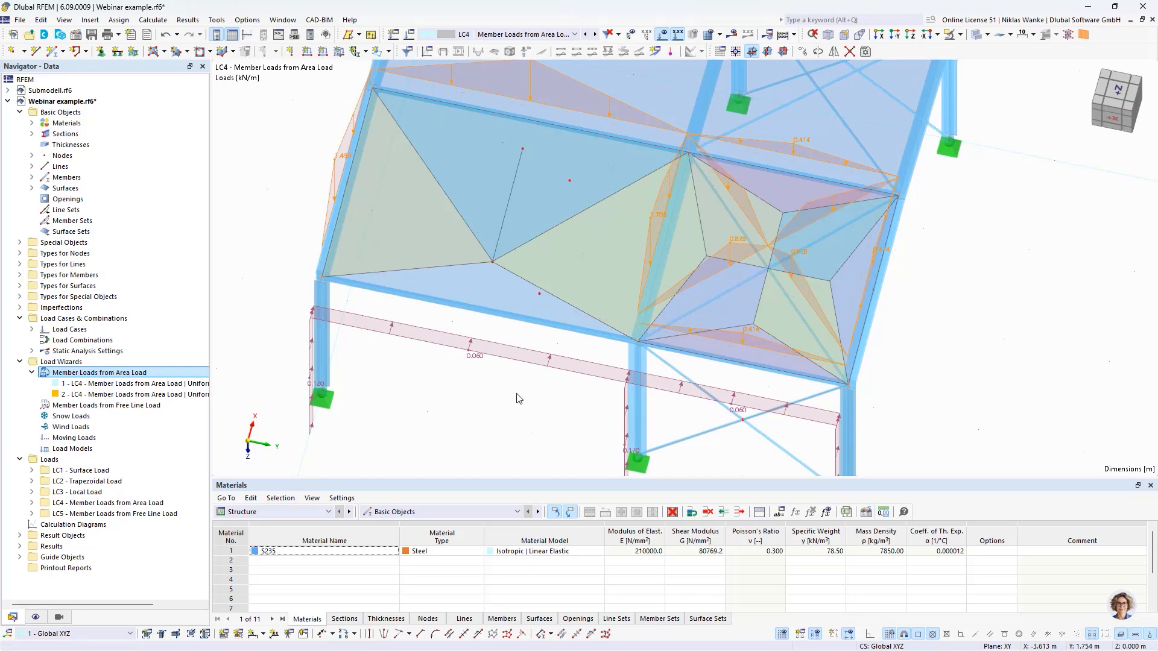
{"action": "left_click", "coordinate": [477, 395]}
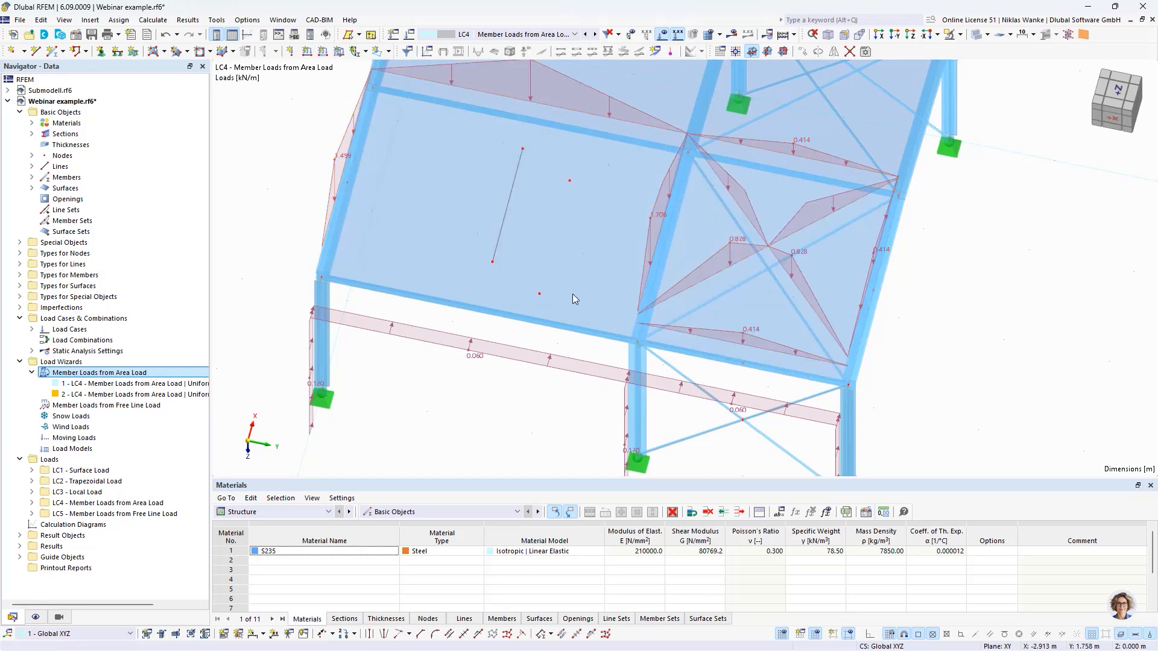
{"action": "middle_click_drag", "start_coordinate": [556, 343], "coordinate": [533, 410]}
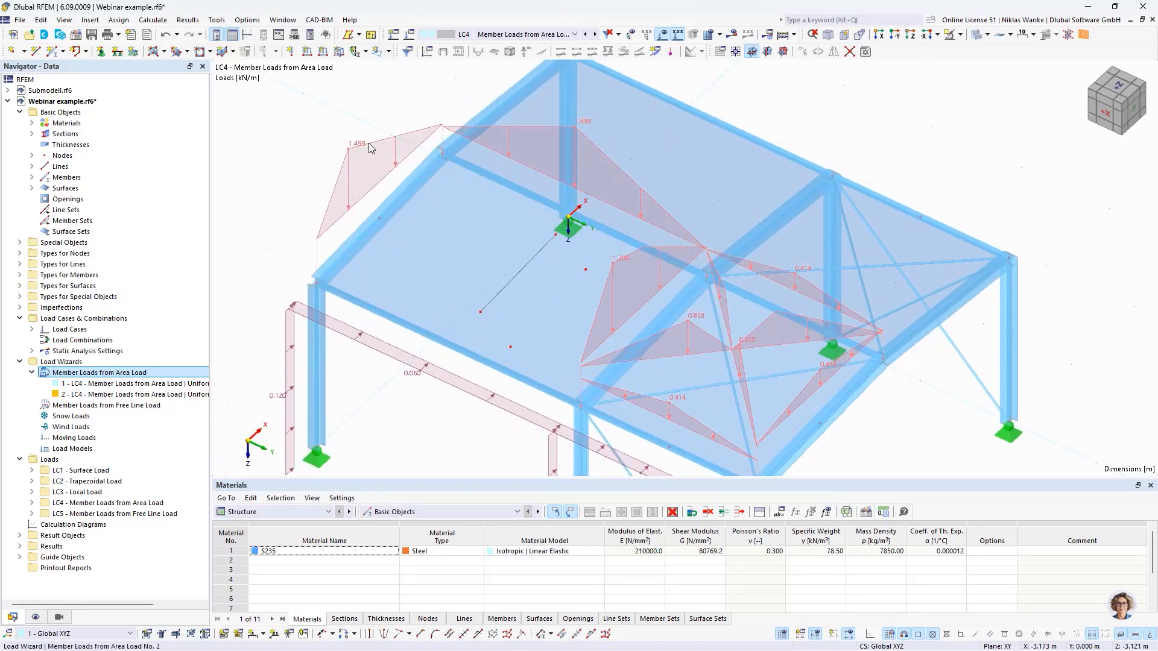
Set the 'Nodes in Line' tolerance distance of the roof area load wizard to 0.5 m.
{"action": "double_click", "coordinate": [415, 165]}
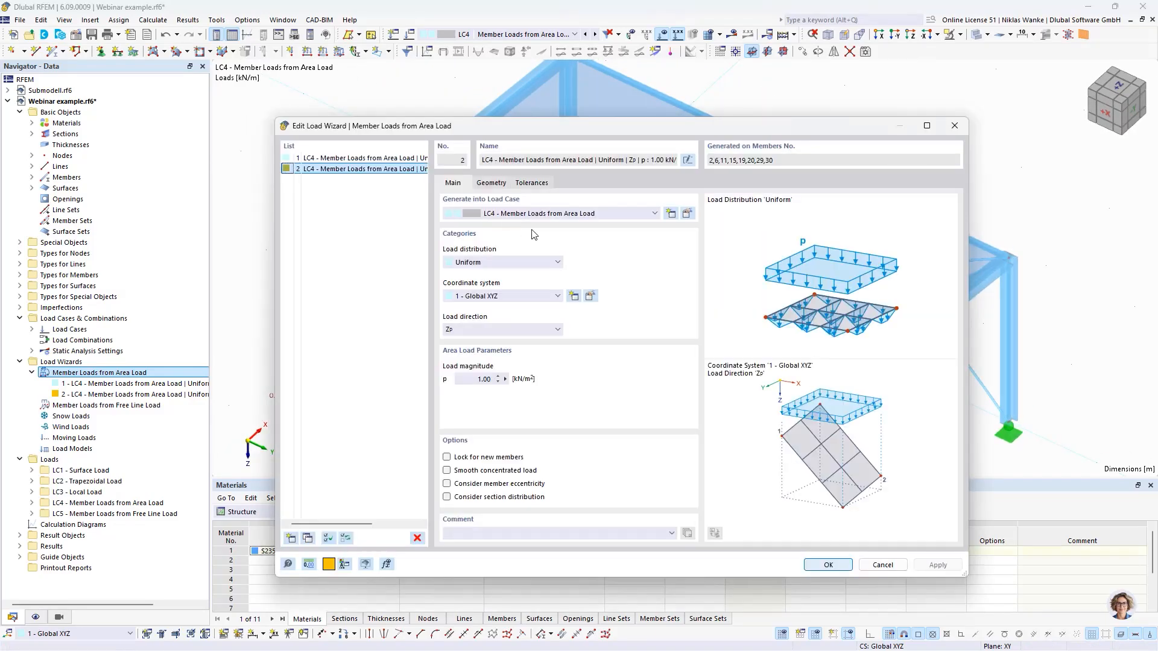
{"action": "left_click", "coordinate": [535, 185]}
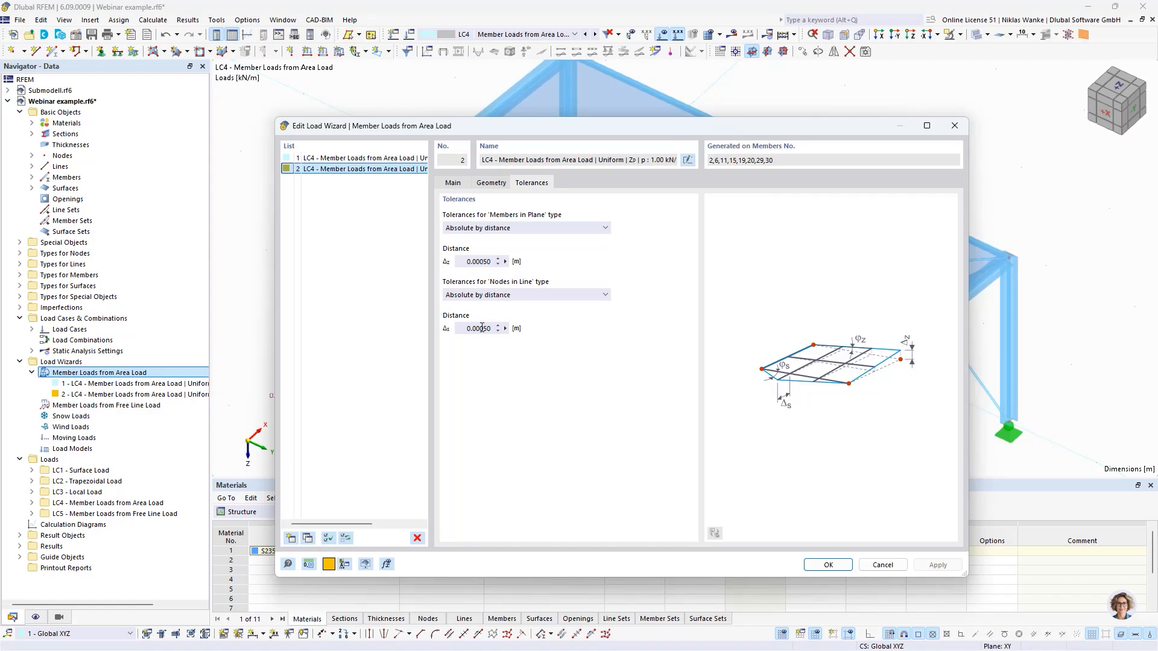
{"action": "left_click", "coordinate": [463, 328]}
{"action": "type", "text": "0,5"}
{"action": "left_click", "coordinate": [480, 261]}
{"action": "left_click_drag", "start_coordinate": [476, 328], "coordinate": [465, 328]}
{"action": "left_click", "coordinate": [828, 565]}
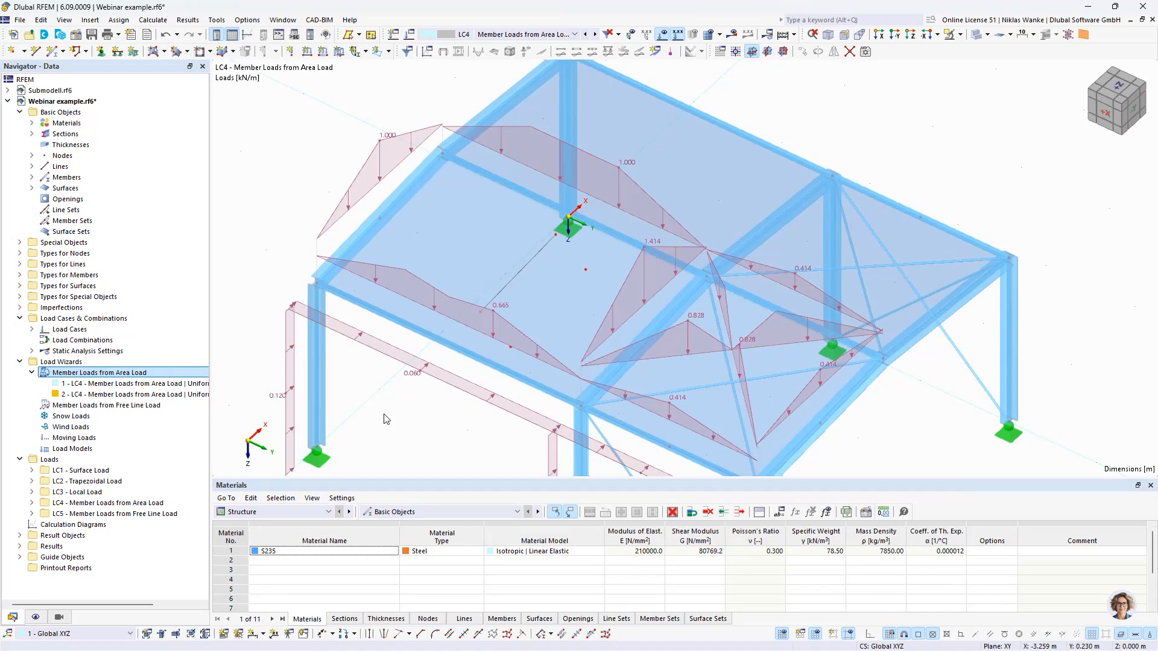
Examine the roof load's influence areas and the loads distributed to the eaves member and the outer roof members.
{"action": "middle_click_drag", "start_coordinate": [489, 398], "coordinate": [536, 330]}
{"action": "middle_click_drag", "start_coordinate": [536, 330], "coordinate": [533, 403], "text": "ctrl"}
{"action": "left_click", "coordinate": [573, 301]}
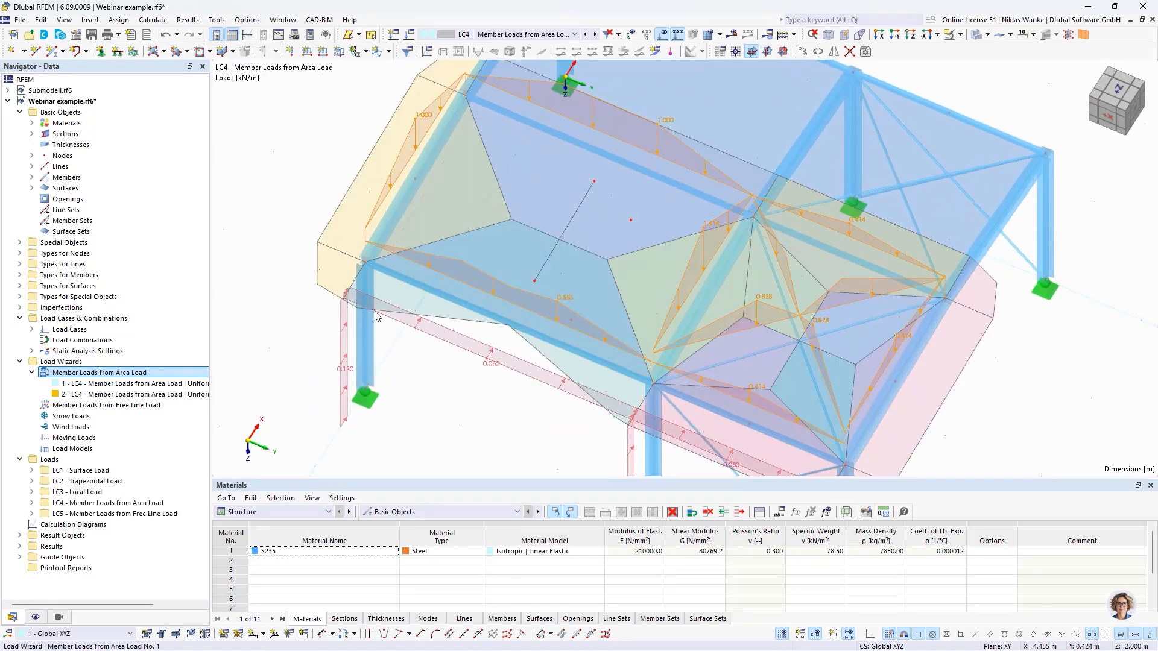
{"action": "middle_click_drag", "start_coordinate": [346, 281], "coordinate": [427, 275]}
{"action": "middle_click_drag", "start_coordinate": [427, 275], "coordinate": [430, 306], "text": "ctrl"}
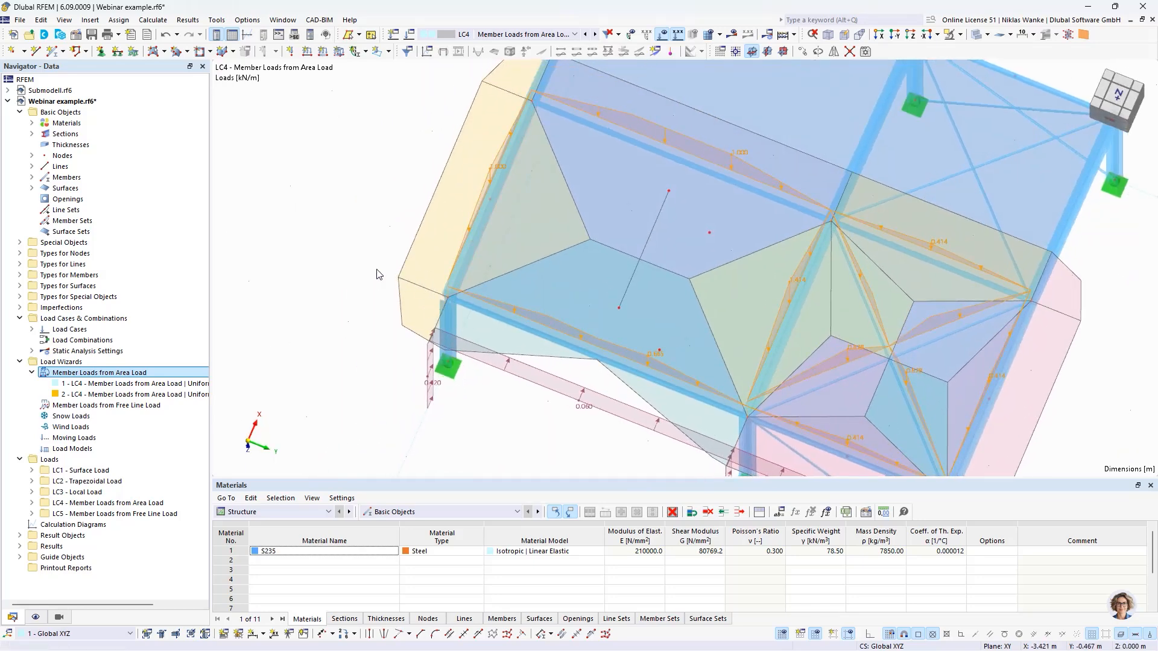
{"action": "middle_click_drag", "start_coordinate": [475, 295], "coordinate": [407, 324]}
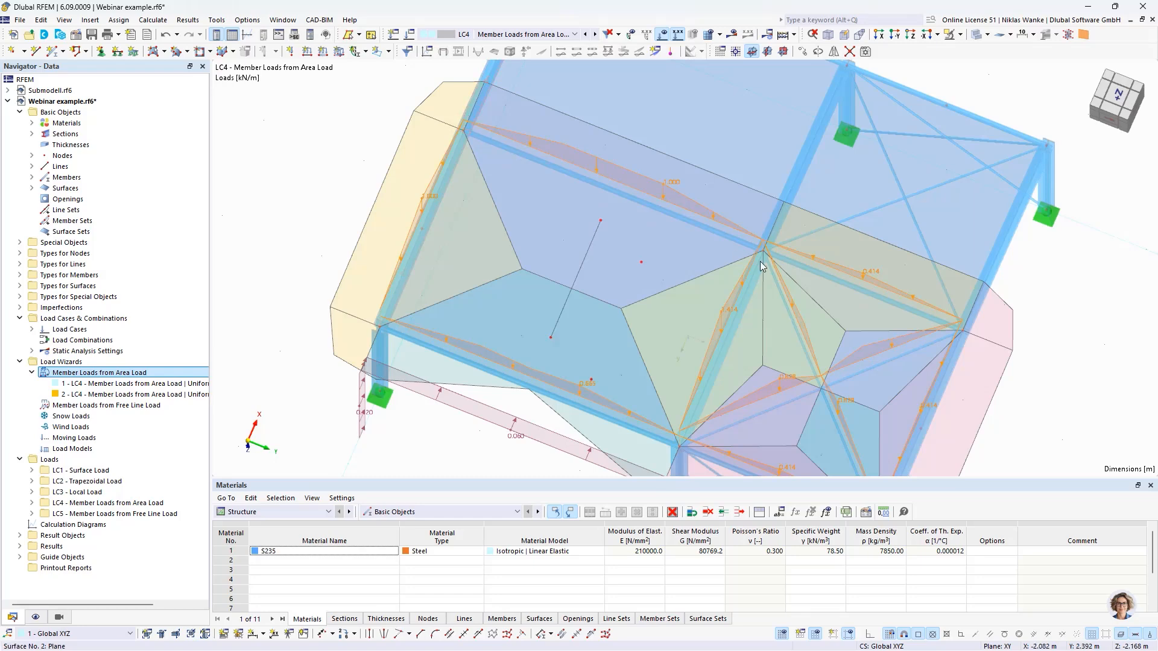
{"action": "scroll", "coordinate": [418, 411], "scroll_direction": "down", "scroll_amount": 2}
{"action": "middle_click_drag", "start_coordinate": [427, 425], "coordinate": [435, 434]}
{"action": "mouse_move", "coordinate": [435, 434]}
{"action": "middle_mouse_down", "text": "ctrl"}
{"action": "mouse_move", "coordinate": [435, 391]}
{"action": "mouse_move", "coordinate": [440, 415]}
{"action": "middle_mouse_up", "text": "ctrl"}
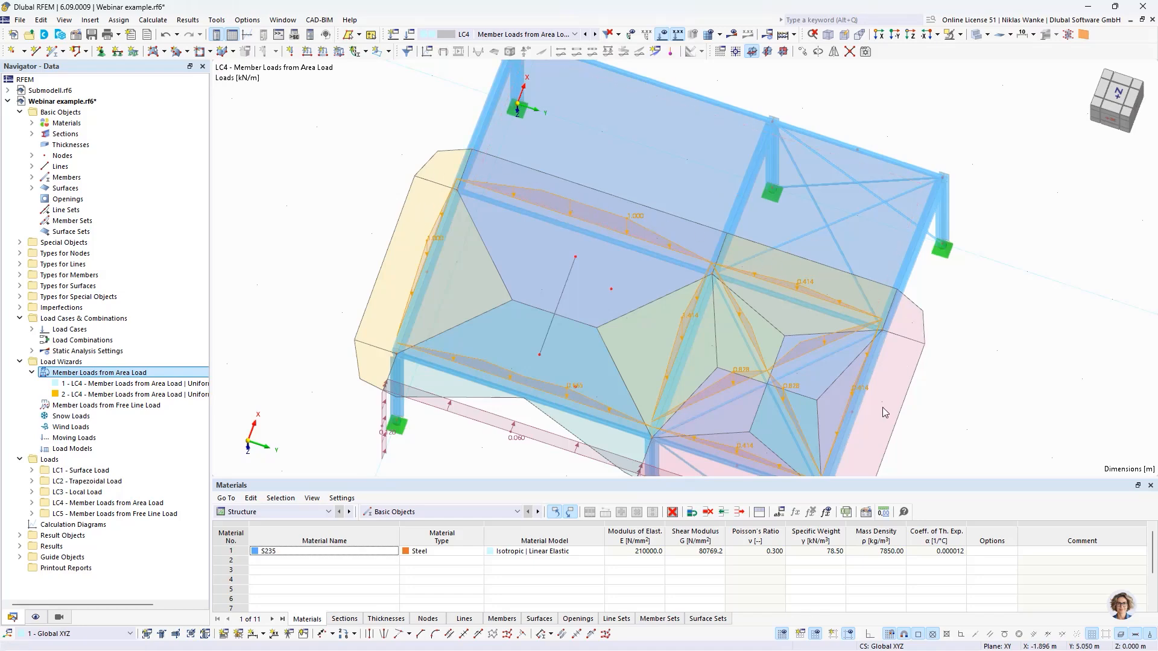
{"action": "middle_click_drag", "start_coordinate": [873, 402], "coordinate": [854, 360]}
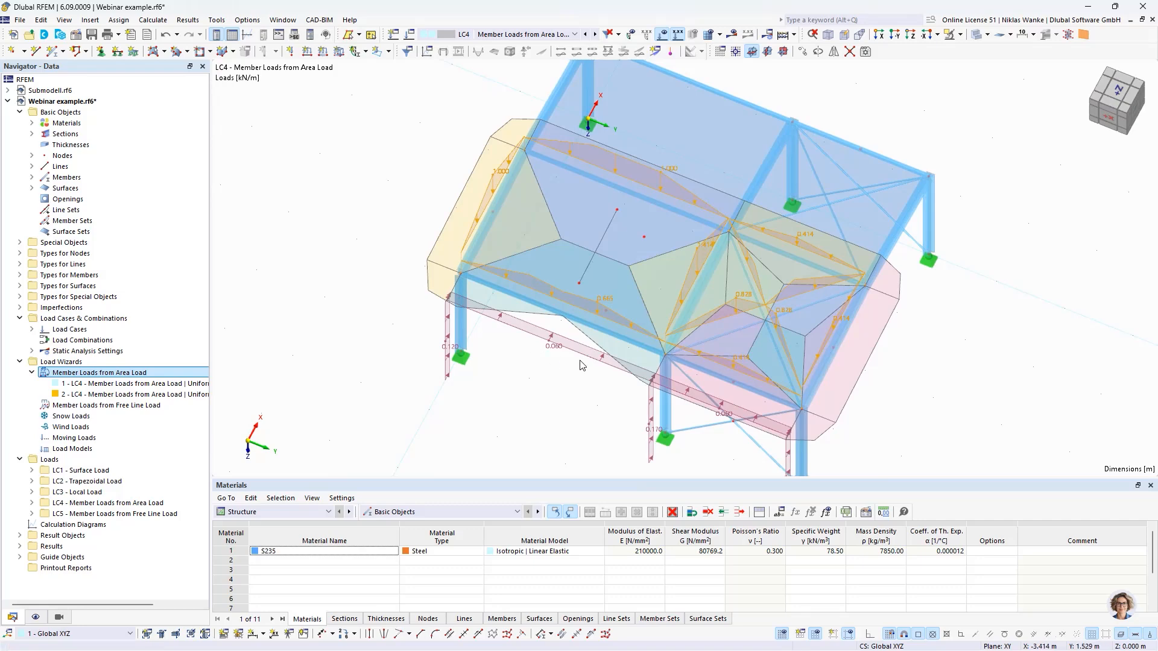
{"action": "scroll", "coordinate": [576, 365], "scroll_direction": "up", "scroll_amount": 3}
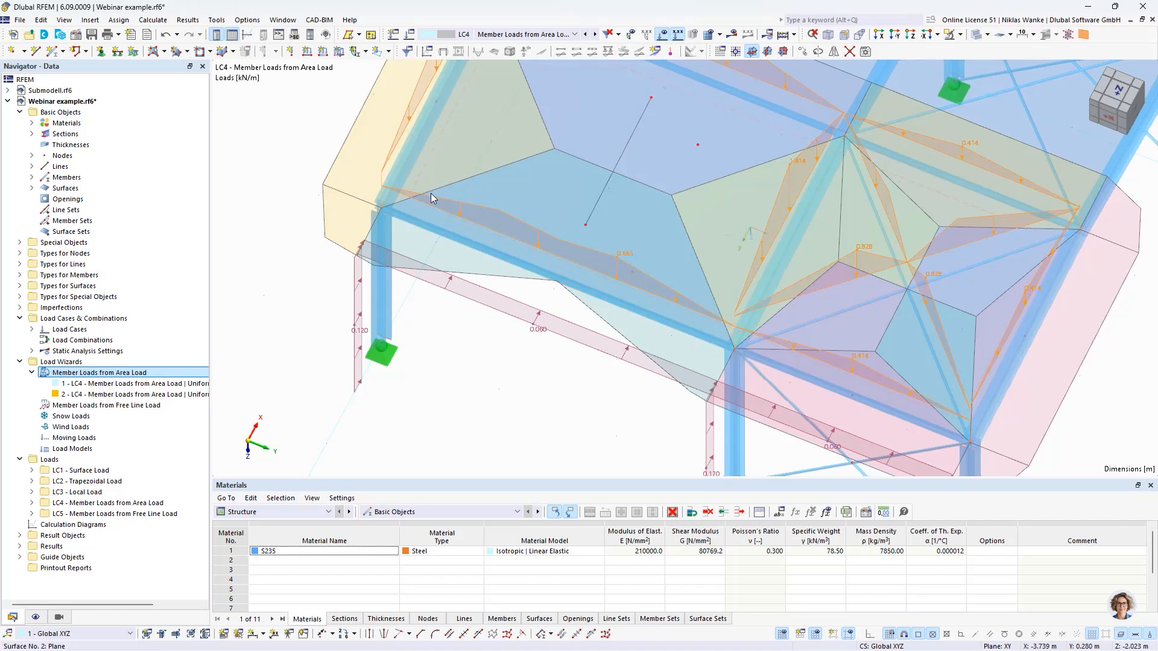
Set the 'Nodes in Line' tolerance distance of the roof area load wizard to 0.4 m.
{"action": "double_click", "coordinate": [596, 293]}
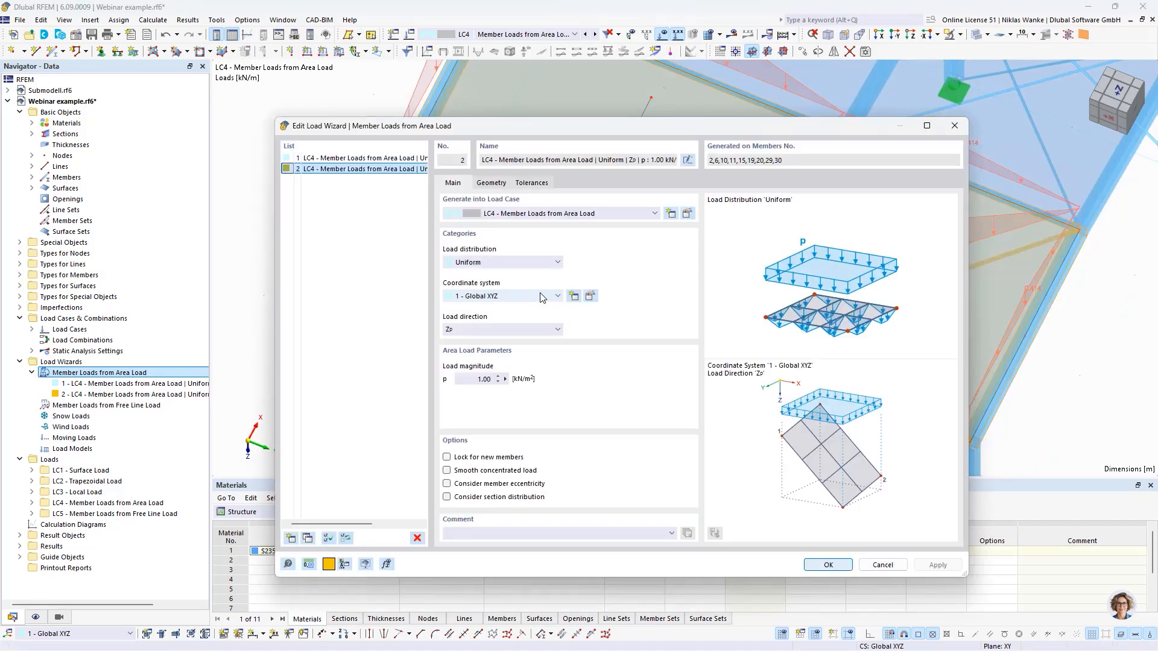
{"action": "left_click", "coordinate": [533, 183]}
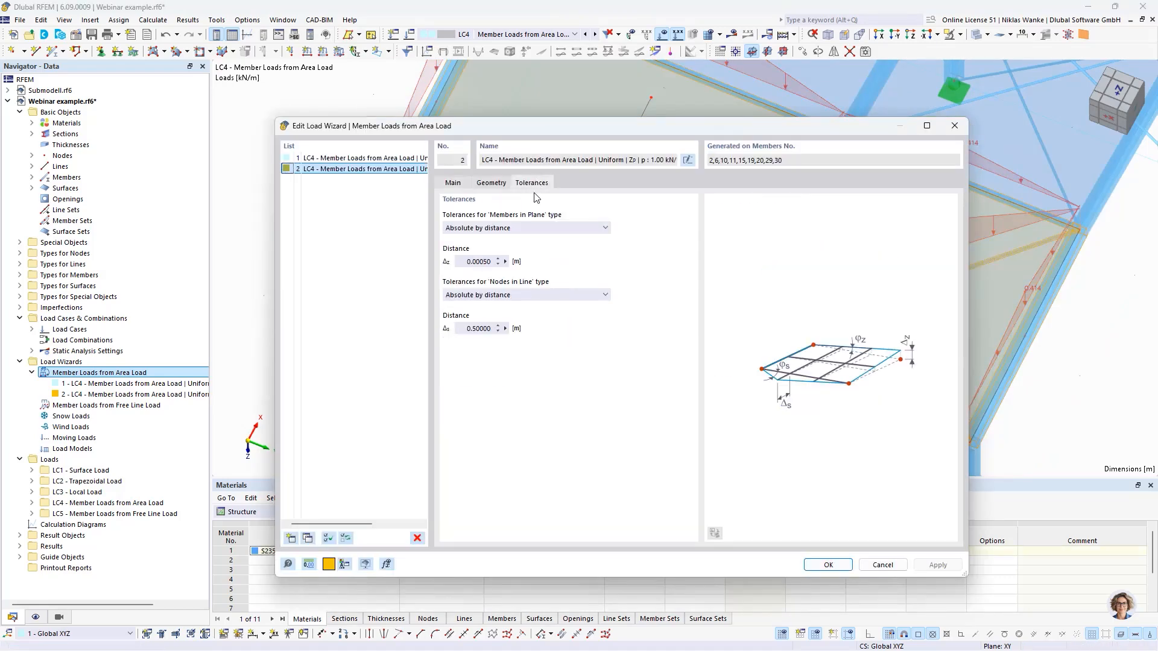
{"action": "left_click", "coordinate": [477, 329]}
{"action": "key", "text": "BackSpace"}
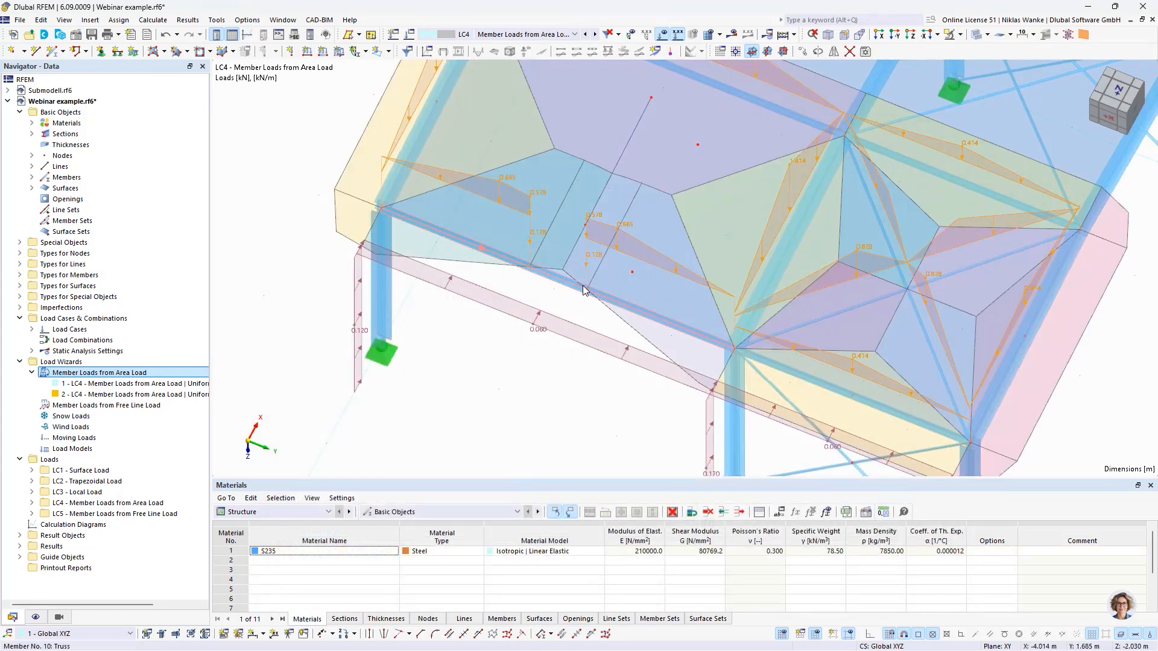
Examine the influence areas and the distributed and concentrated loads along the eaves member of the roof slope.
{"action": "scroll", "coordinate": [561, 283], "scroll_direction": "up", "scroll_amount": 3}
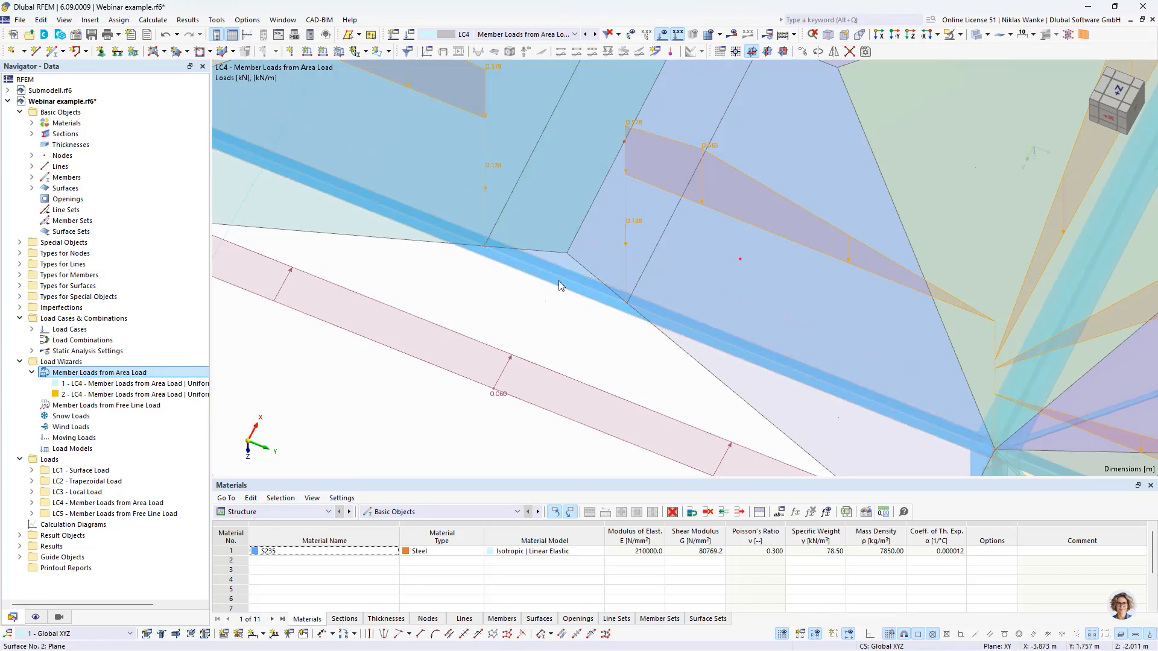
{"action": "scroll", "coordinate": [523, 331], "scroll_direction": "down", "scroll_amount": 2}
{"action": "middle_click_drag", "start_coordinate": [523, 333], "coordinate": [564, 386]}
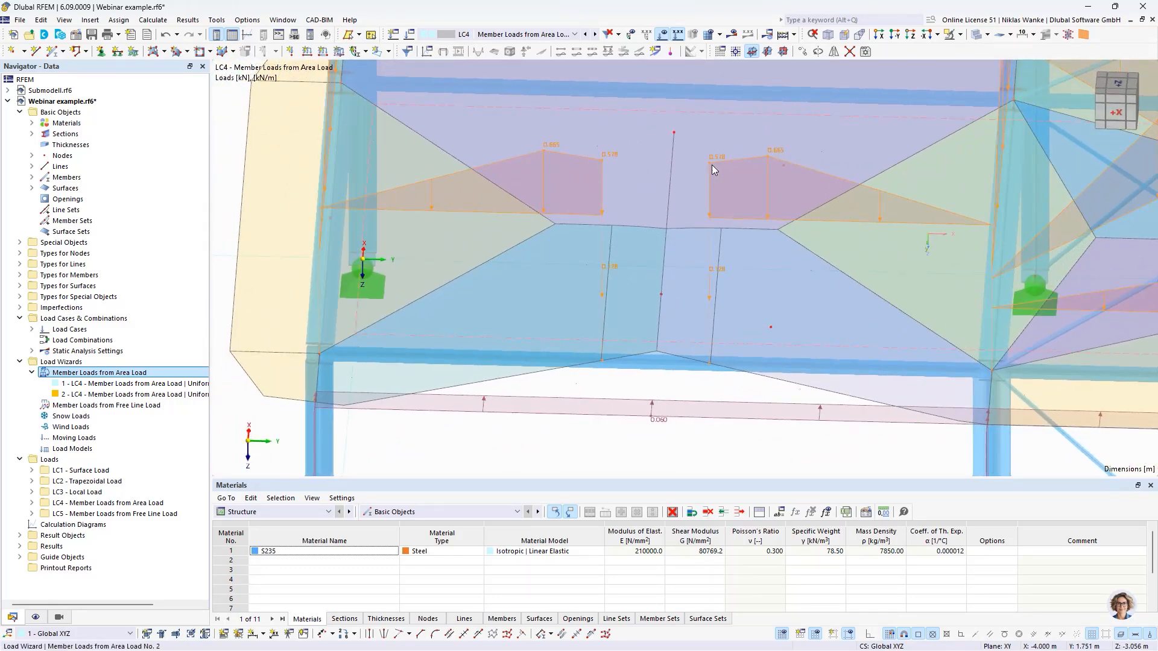
{"action": "scroll", "coordinate": [656, 399], "scroll_direction": "down", "scroll_amount": 2}
{"action": "middle_click_drag", "start_coordinate": [650, 383], "coordinate": [612, 282]}
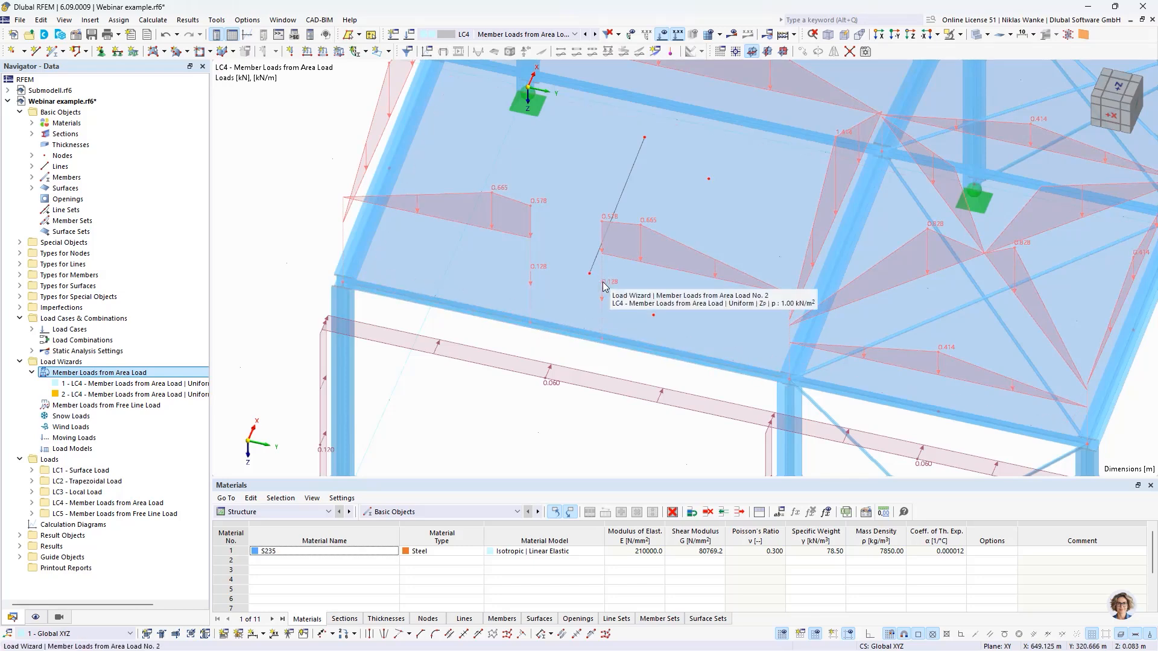
Apply the Smooth concentrated load option to the roof area load wizard, and turn the option off again.
{"action": "left_click", "coordinate": [650, 225]}
{"action": "double_click", "coordinate": [567, 248]}
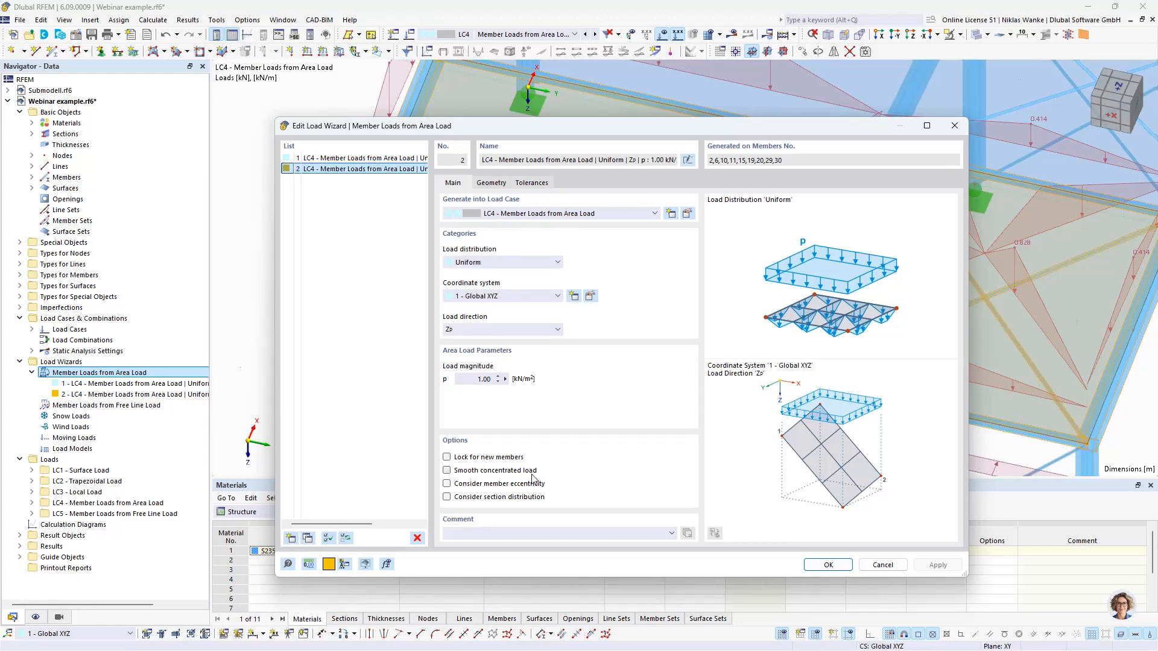
{"action": "left_click_drag", "start_coordinate": [801, 129], "coordinate": [780, 351]}
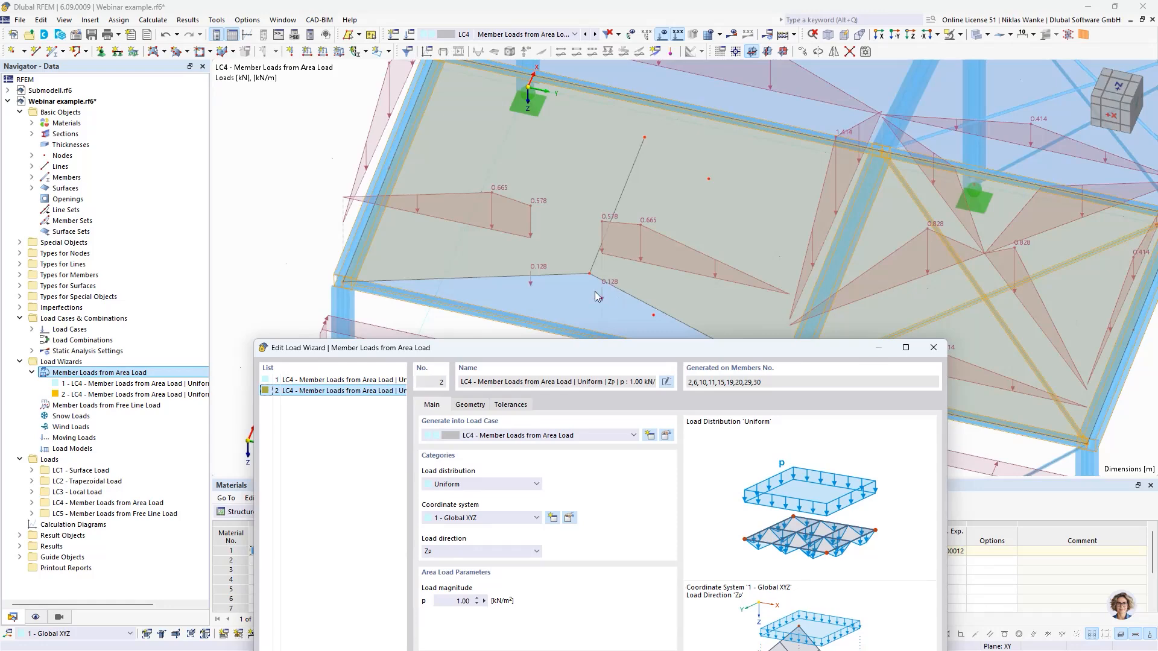
{"action": "left_click_drag", "start_coordinate": [604, 346], "coordinate": [649, 141]}
{"action": "left_click", "coordinate": [471, 487]}
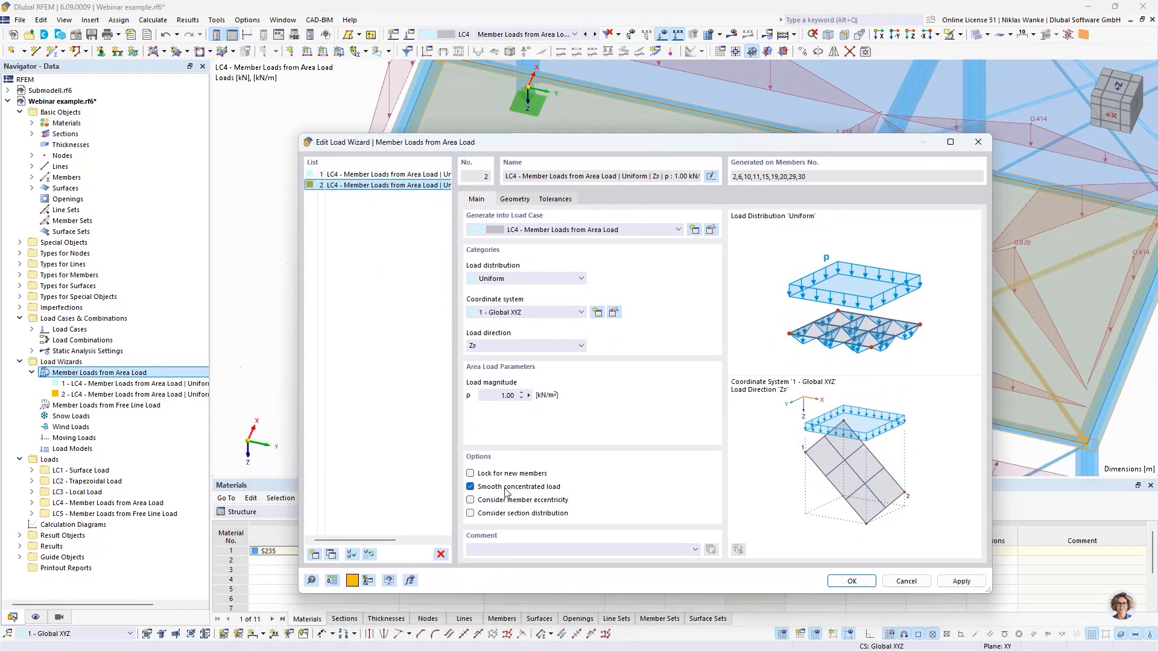
{"action": "key", "text": "Return"}
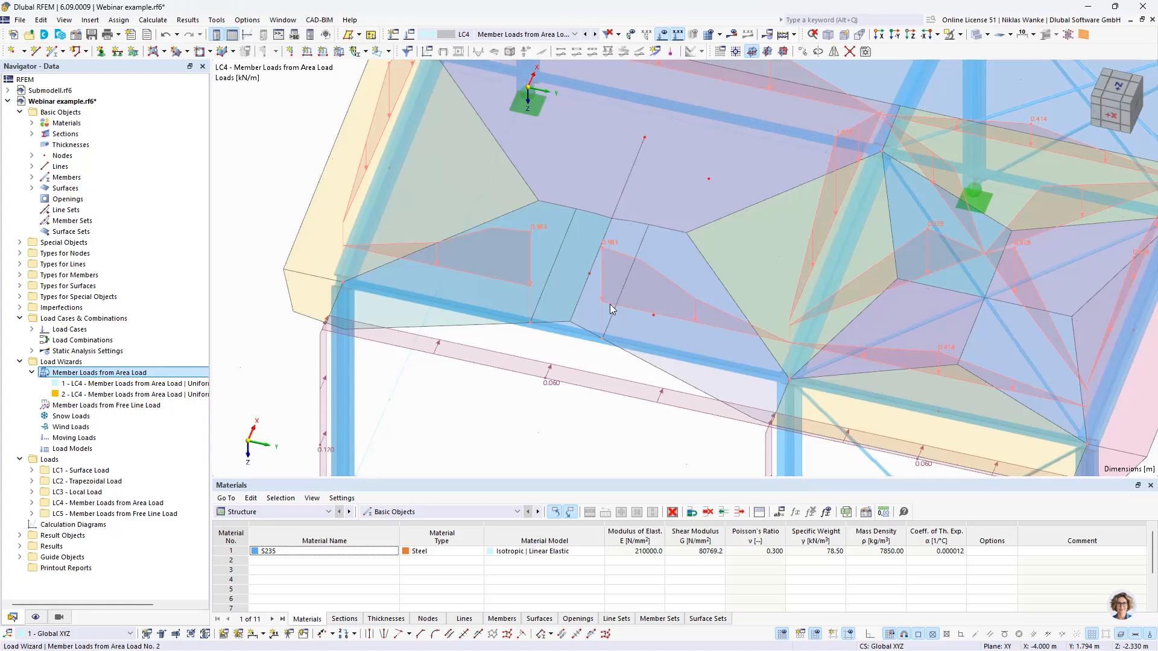
{"action": "double_click", "coordinate": [612, 241]}
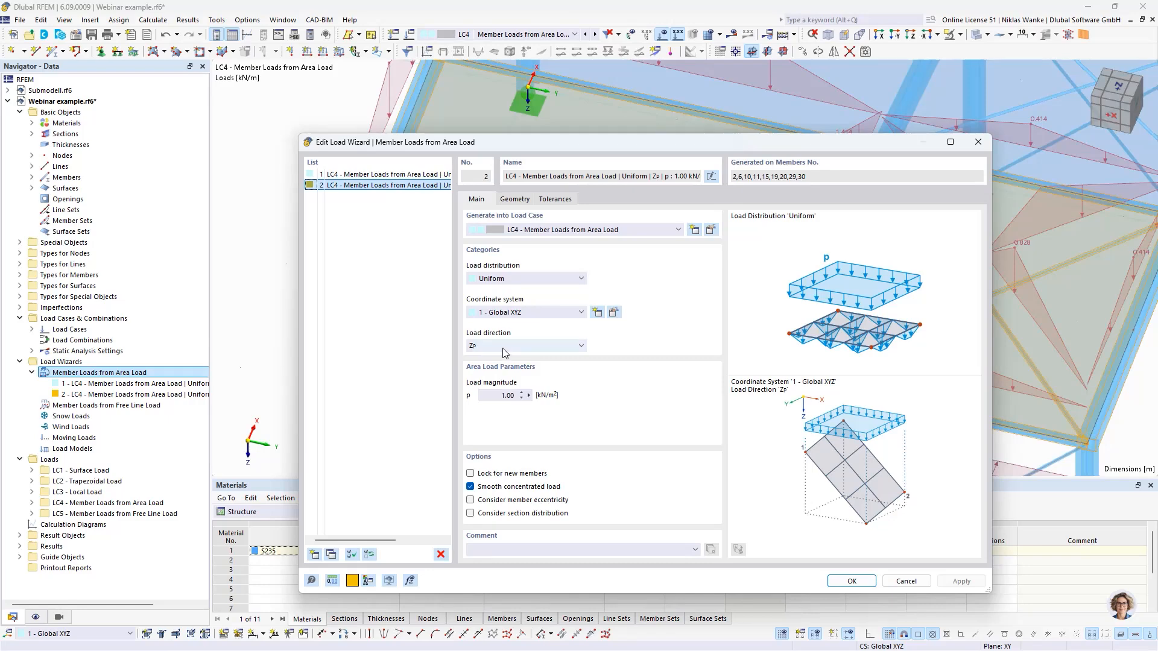
{"action": "left_click", "coordinate": [851, 581]}
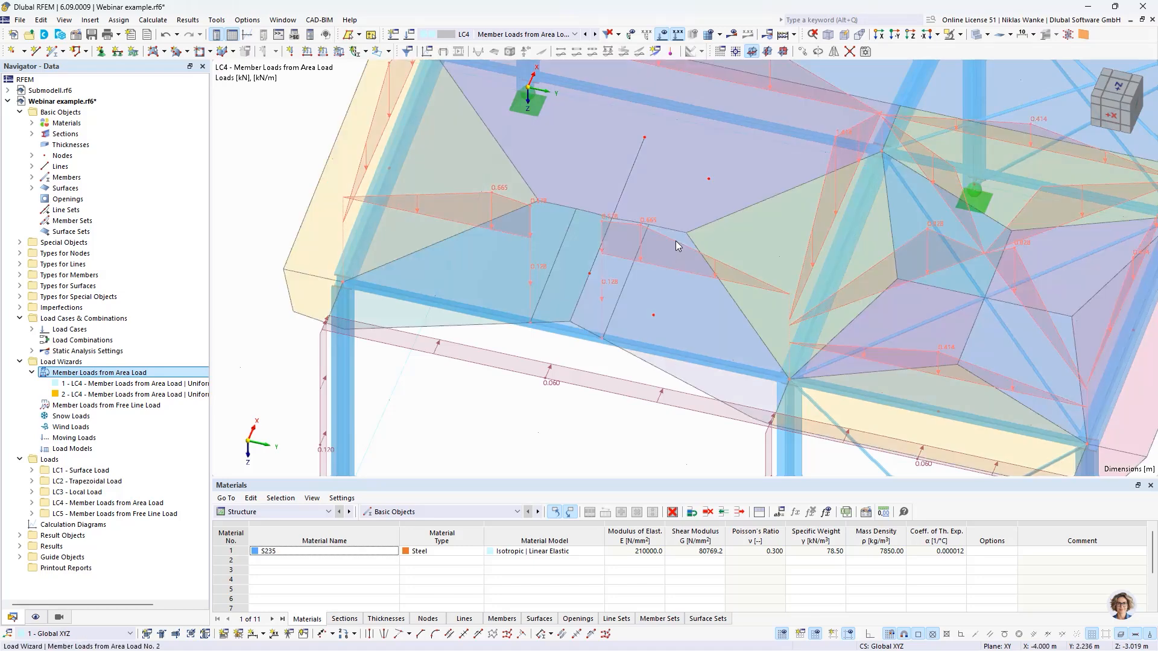
Review the tolerances, boundary geometry and main settings of the roof area load wizard against the loads shown on the model.
{"action": "double_click", "coordinate": [525, 181]}
{"action": "left_click", "coordinate": [557, 199]}
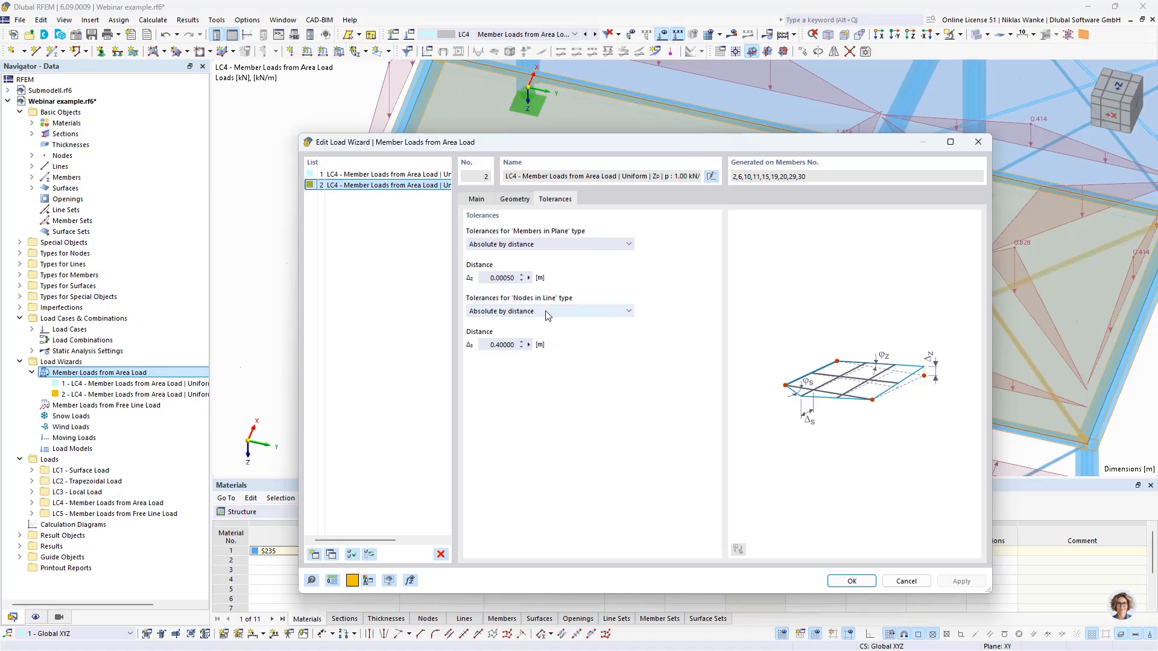
{"action": "left_click", "coordinate": [494, 277]}
{"action": "left_click_drag", "start_coordinate": [931, 146], "coordinate": [851, 389]}
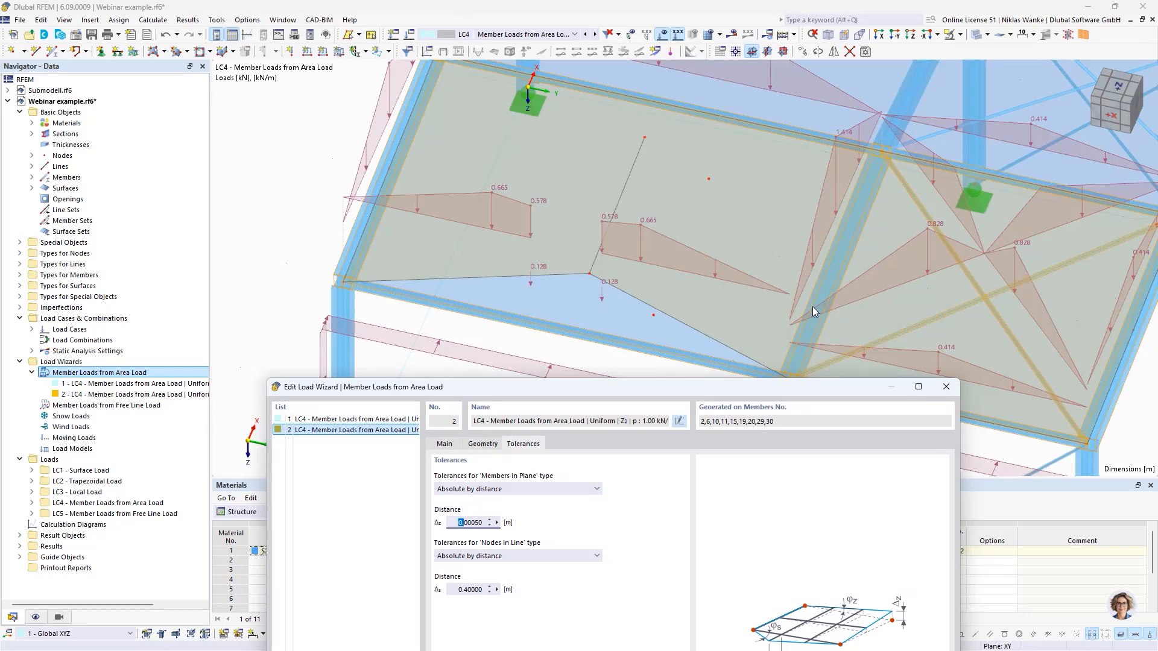
{"action": "left_click_drag", "start_coordinate": [748, 390], "coordinate": [934, 420]}
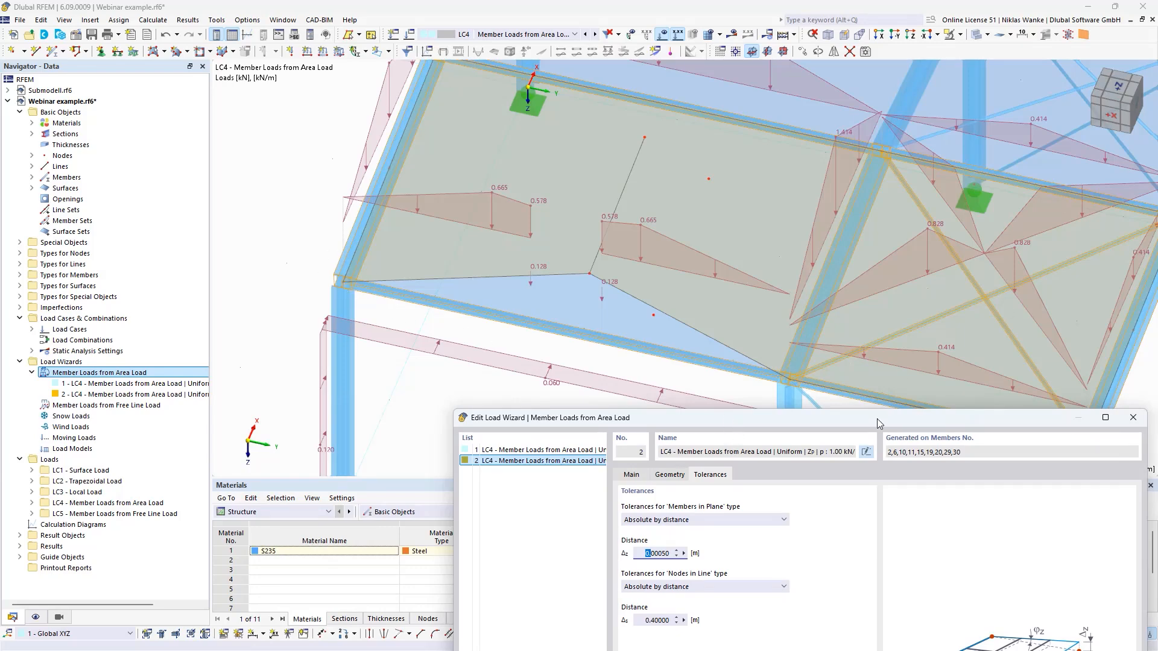
{"action": "left_click_drag", "start_coordinate": [876, 418], "coordinate": [764, 176]}
{"action": "left_click_drag", "start_coordinate": [530, 311], "coordinate": [605, 316]}
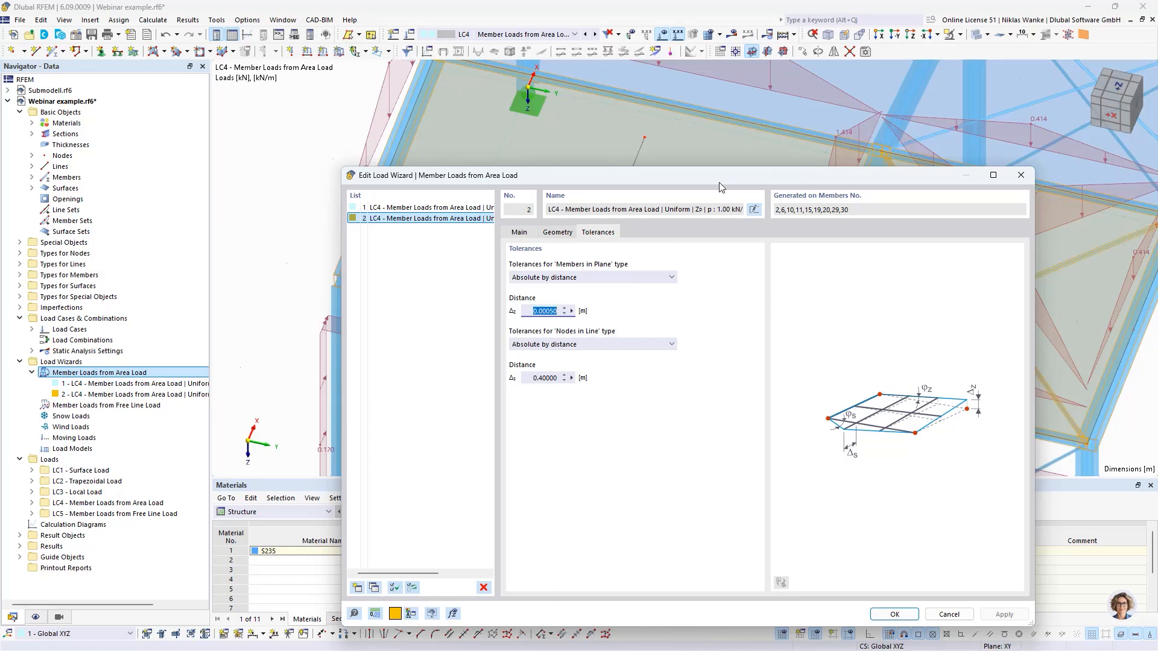
{"action": "left_click_drag", "start_coordinate": [720, 180], "coordinate": [666, 100]}
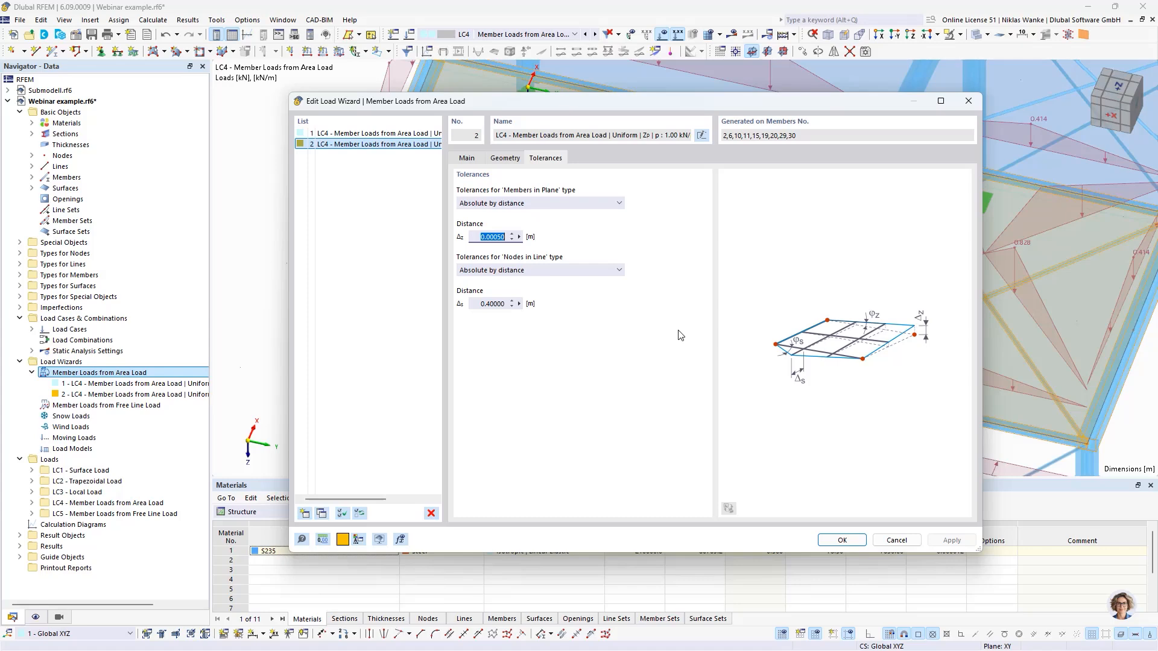
{"action": "left_click", "coordinate": [506, 158]}
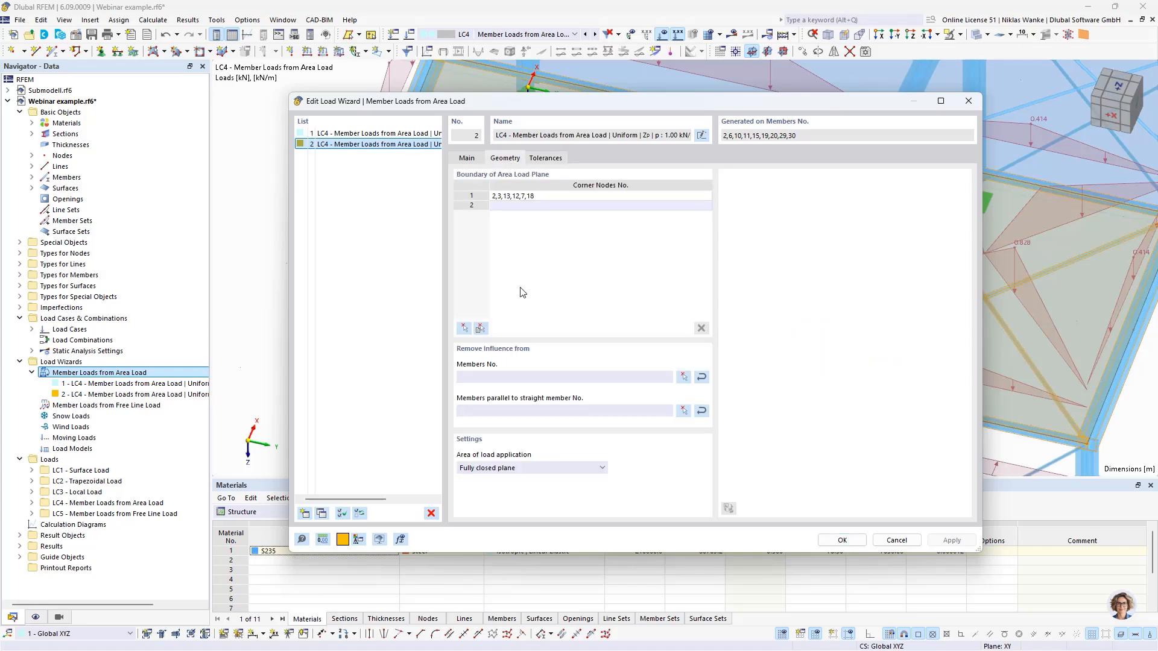
{"action": "left_click", "coordinate": [467, 159]}
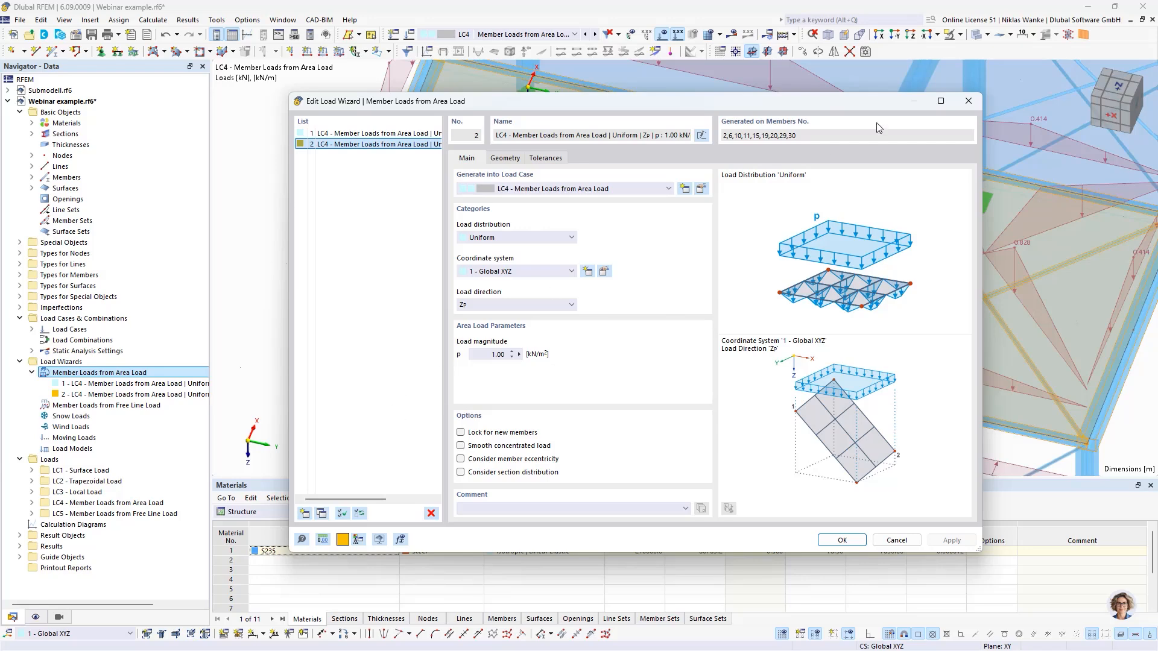
Close the roof area load wizard and switch the model to load case LC5 - Member Loads from Free Line Load.
{"action": "left_click", "coordinate": [976, 102]}
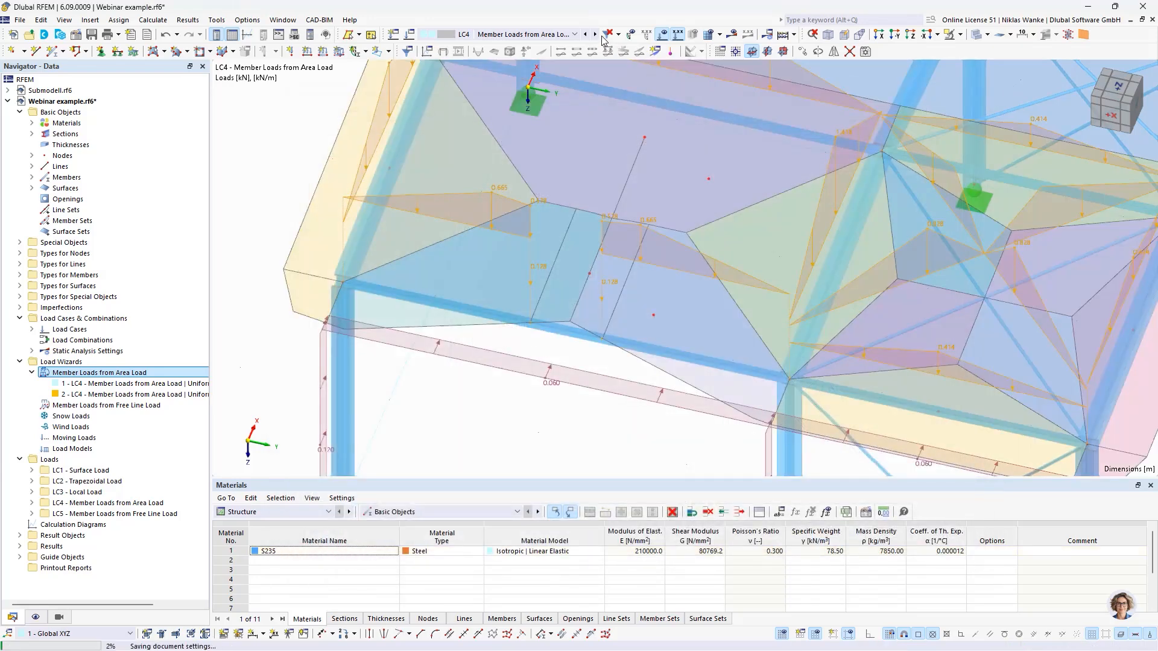
{"action": "left_click", "coordinate": [595, 34]}
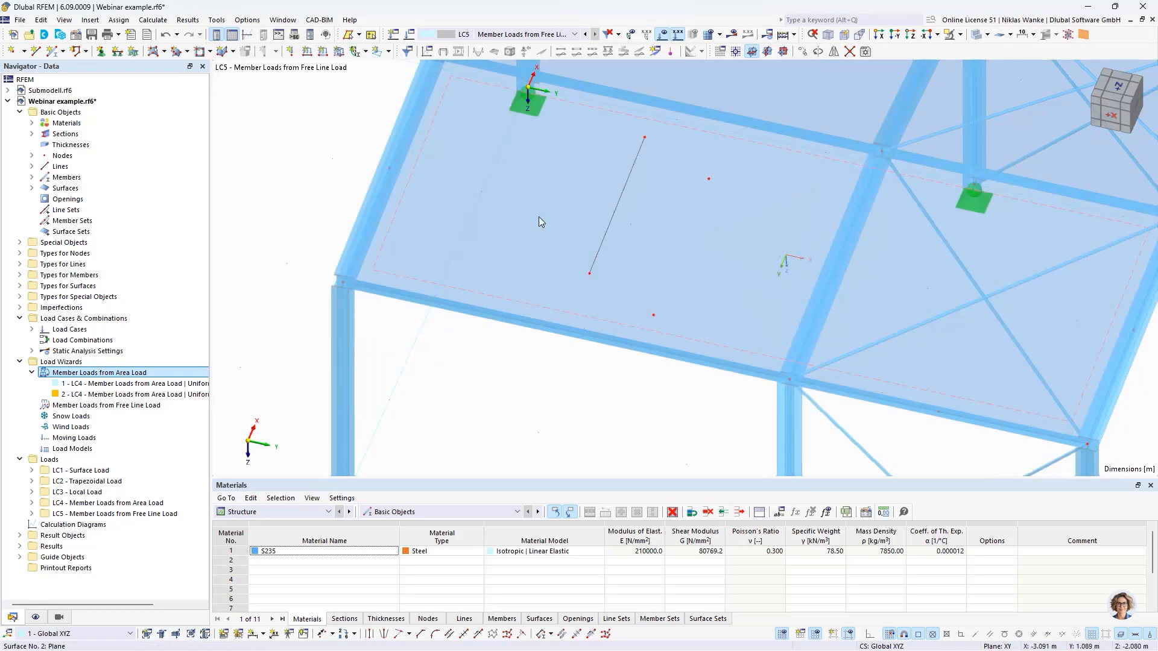
{"action": "scroll", "coordinate": [530, 222], "scroll_direction": "down", "scroll_amount": 2}
{"action": "scroll", "coordinate": [530, 222], "scroll_direction": "down", "scroll_amount": 3}
{"action": "scroll", "coordinate": [490, 310], "scroll_direction": "up", "scroll_amount": 2}
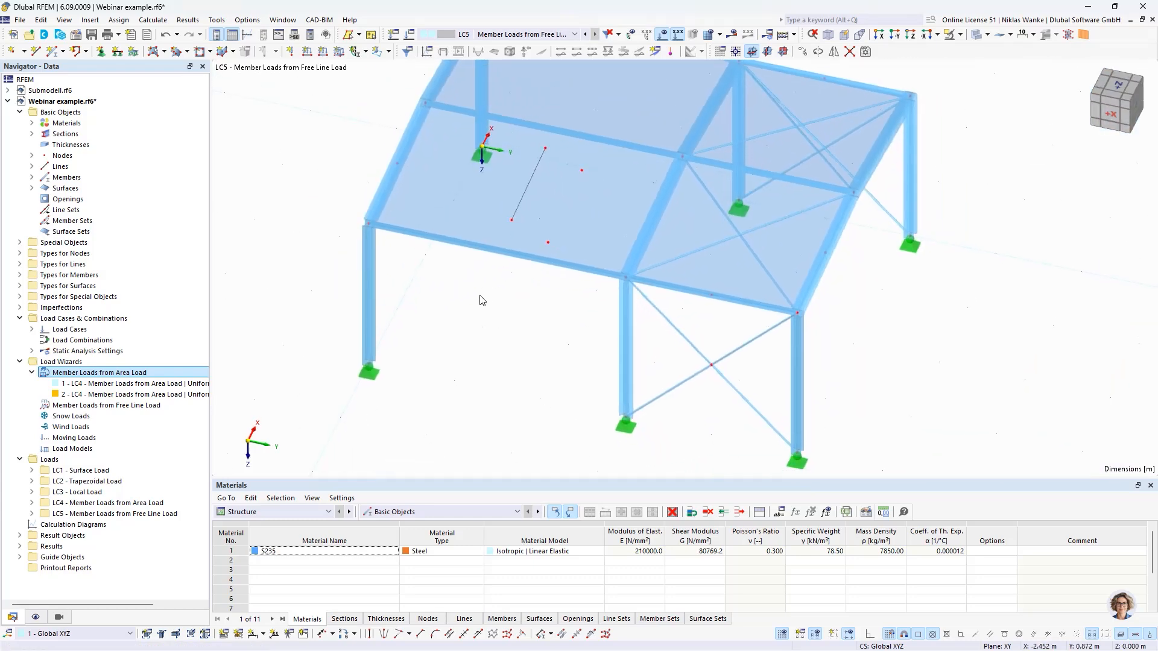
Create a Member Loads from Free Line Load wizard with a uniform 1 kN/m load acting global in Z on projected length.
{"action": "left_click", "coordinate": [134, 410]}
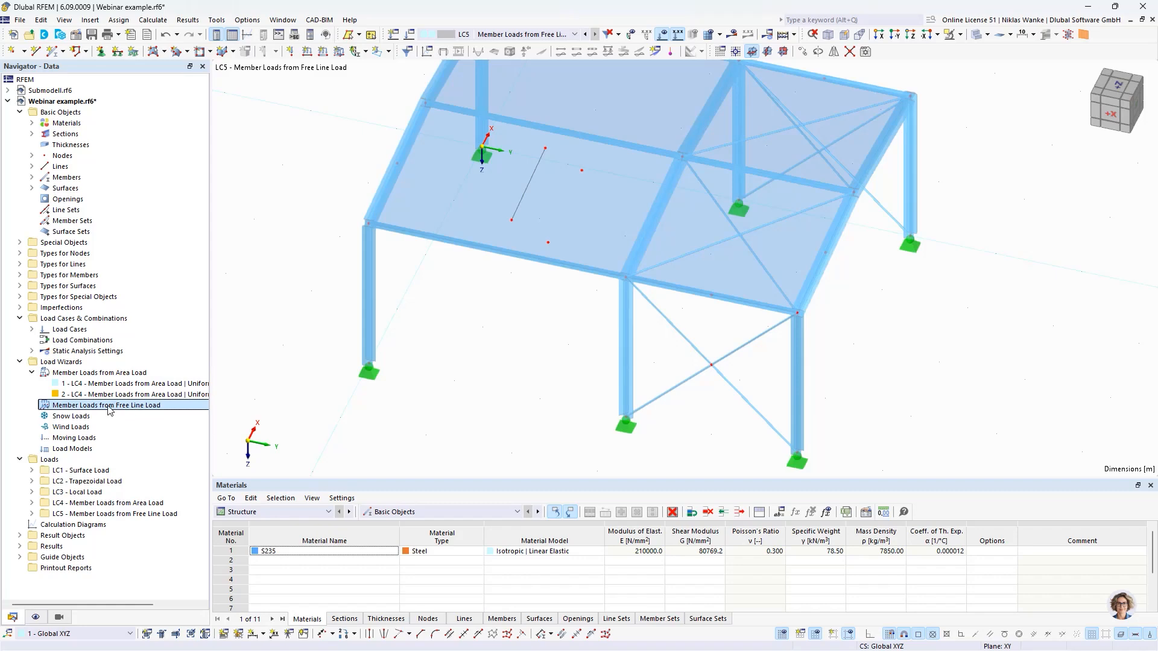
{"action": "right_click", "coordinate": [110, 410]}
{"action": "left_click", "coordinate": [175, 428]}
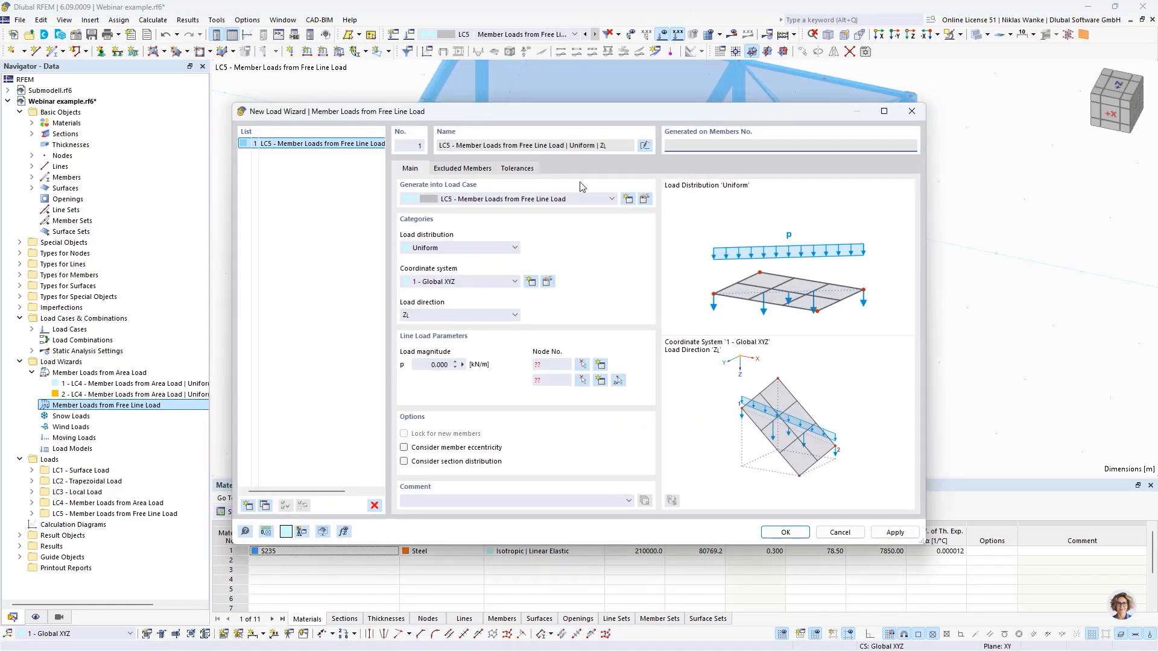
{"action": "left_click_drag", "start_coordinate": [588, 115], "coordinate": [612, 101]}
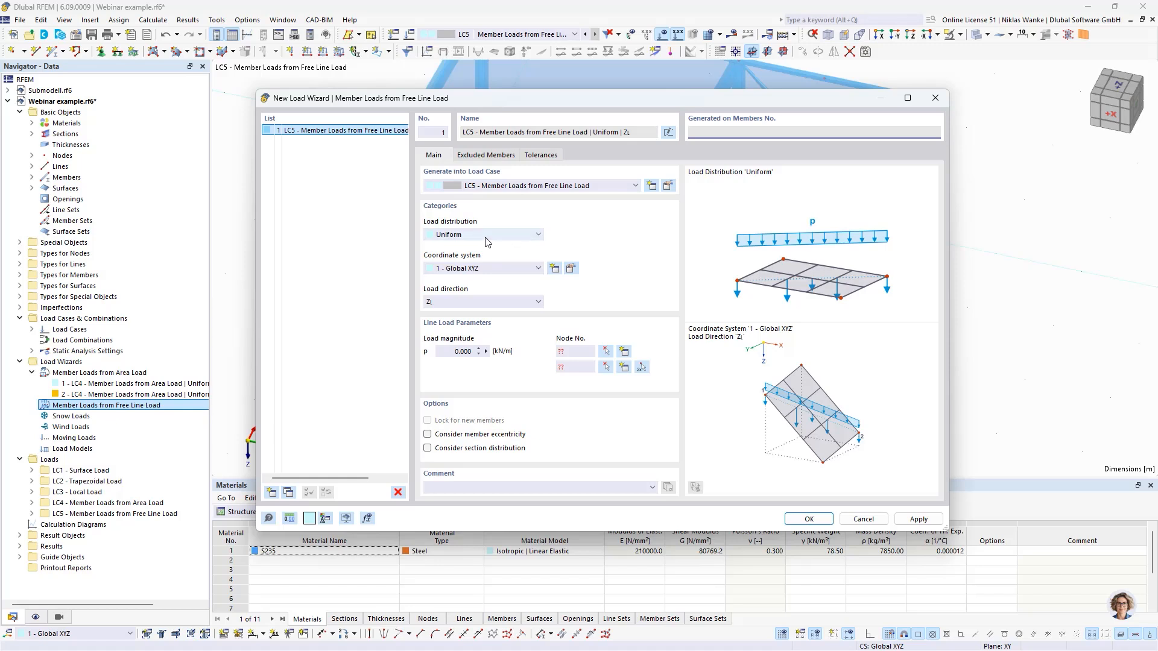
{"action": "left_click", "coordinate": [462, 303]}
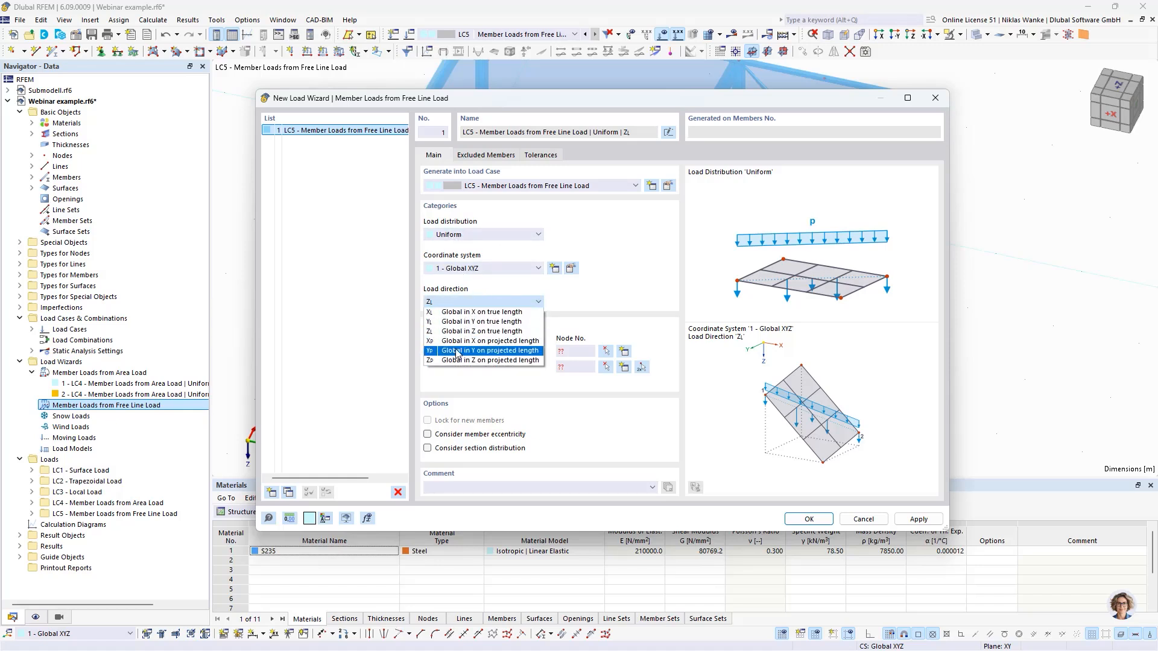
{"action": "left_click", "coordinate": [462, 361]}
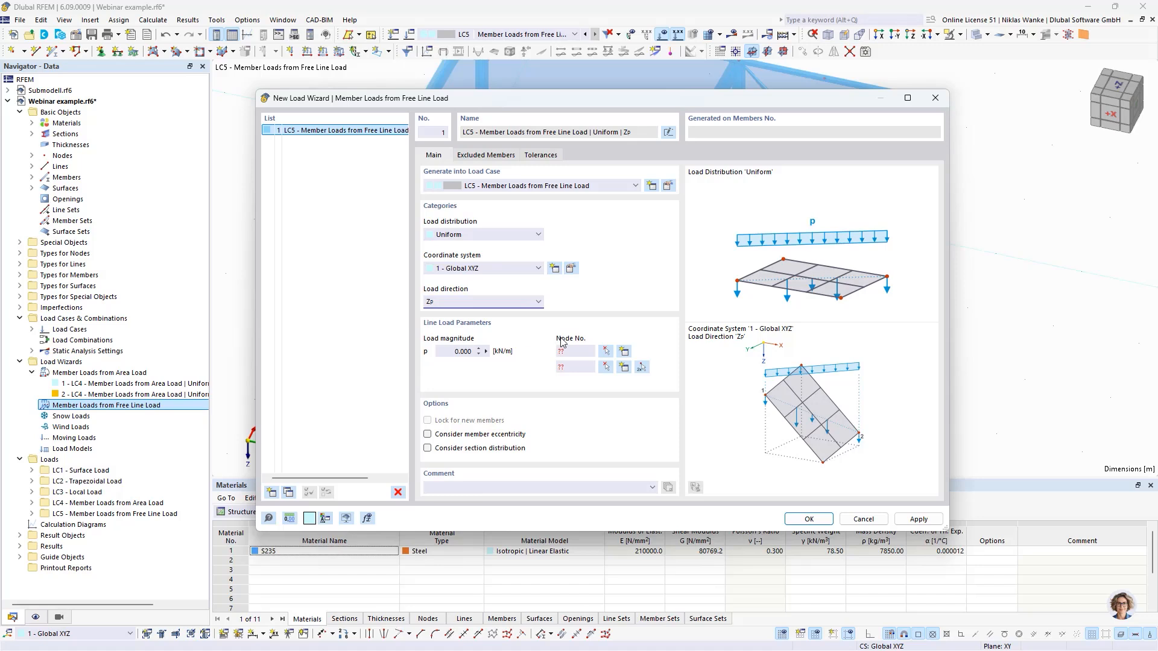
{"action": "left_click", "coordinate": [458, 352]}
{"action": "type", "text": "1"}
Run the load line across the roof slope between nodes 25 and 24 on the two outer rafters, and generate the member loads.
{"action": "left_click", "coordinate": [643, 368]}
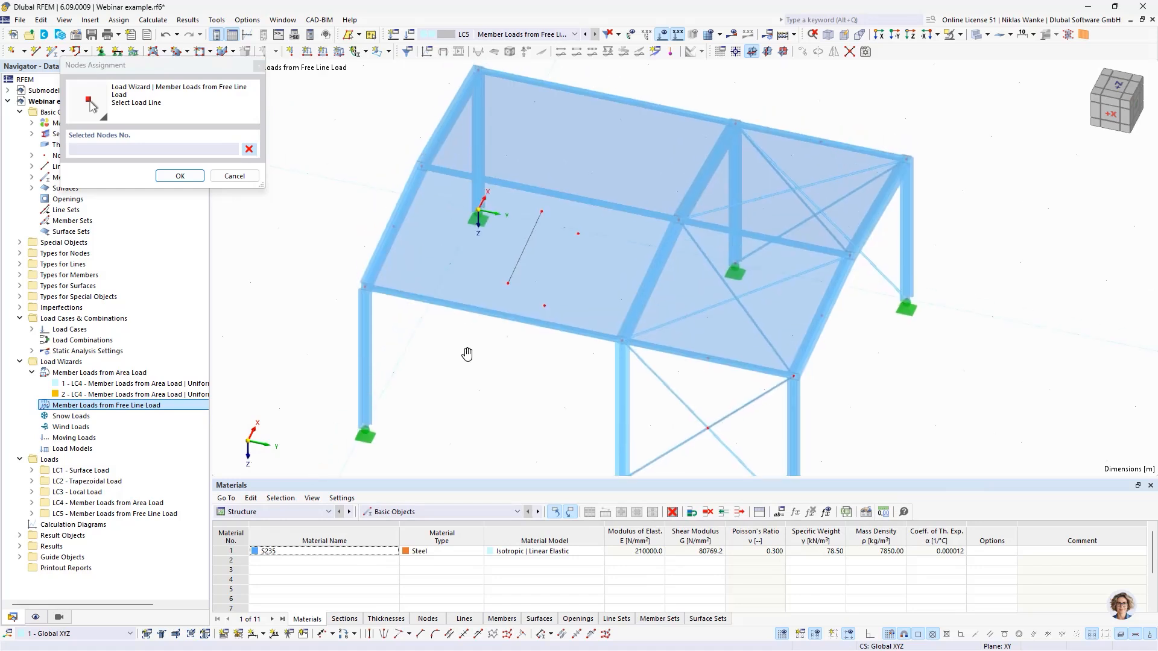
{"action": "scroll", "coordinate": [467, 354], "scroll_direction": "down", "scroll_amount": 1}
{"action": "mouse_move", "coordinate": [467, 354]}
{"action": "middle_mouse_down"}
{"action": "mouse_move", "coordinate": [468, 324]}
{"action": "mouse_move", "coordinate": [467, 357]}
{"action": "middle_mouse_up"}
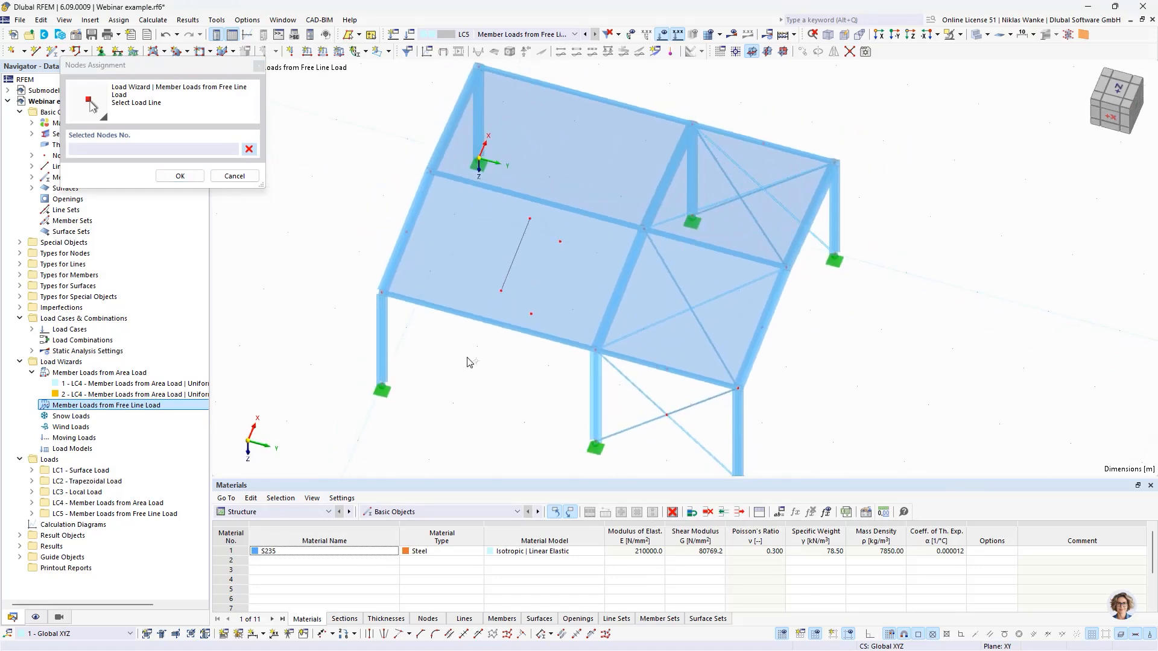
{"action": "left_click", "coordinate": [407, 231]}
{"action": "left_click", "coordinate": [760, 327]}
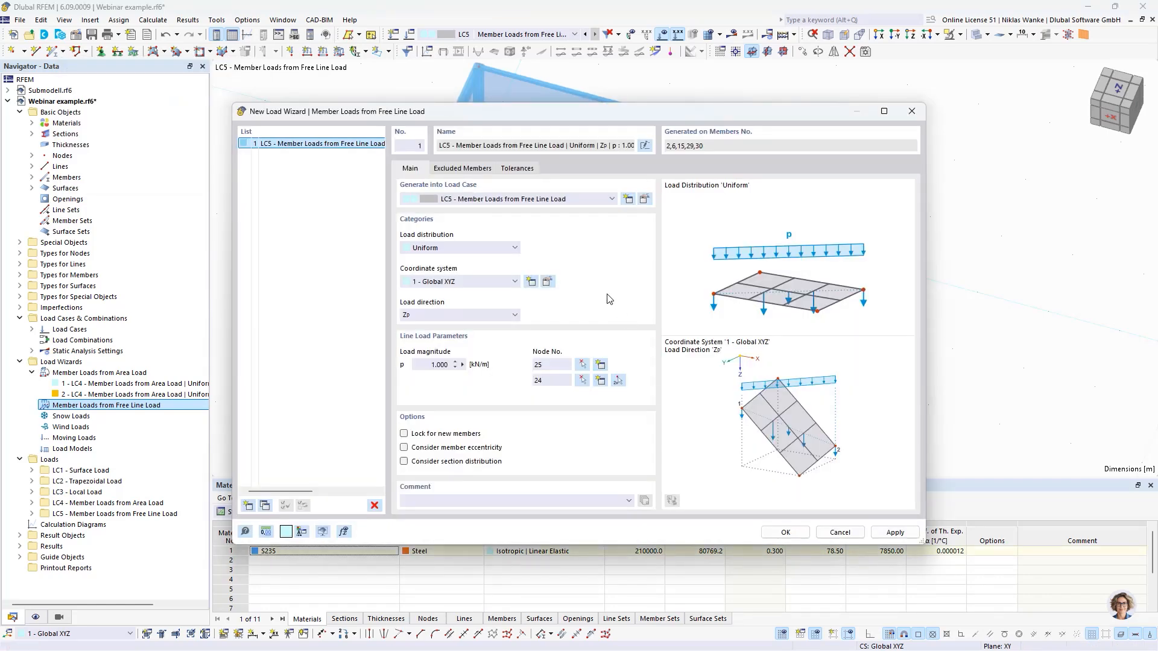
{"action": "left_click_drag", "start_coordinate": [628, 116], "coordinate": [663, 396]}
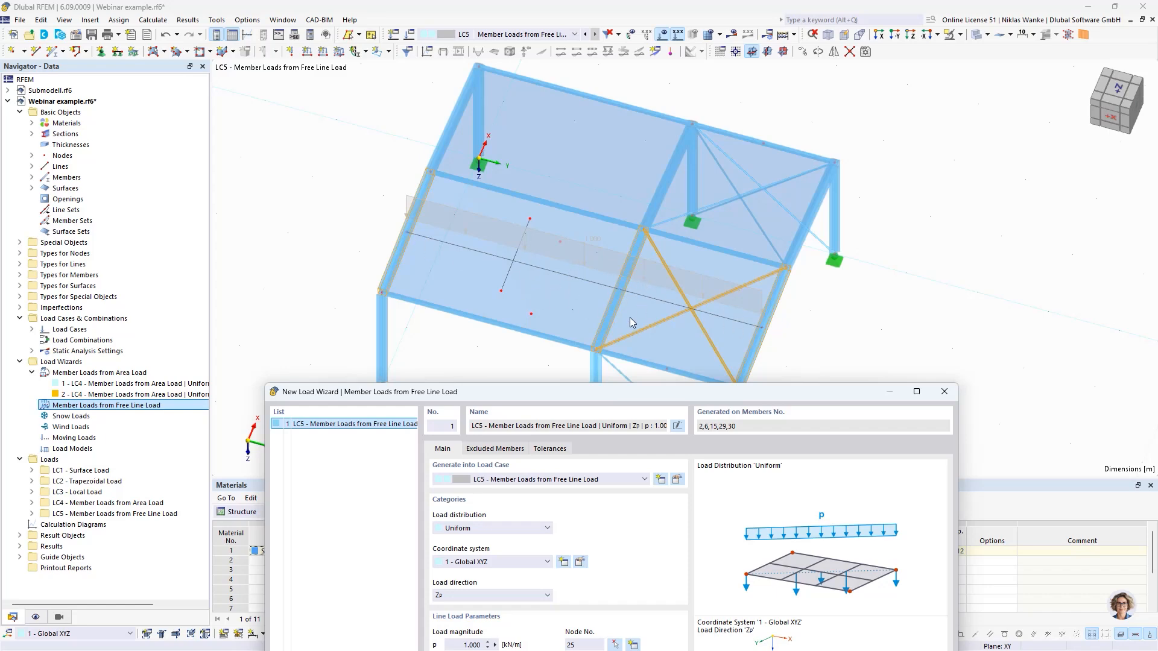
{"action": "left_click_drag", "start_coordinate": [655, 397], "coordinate": [646, 133]}
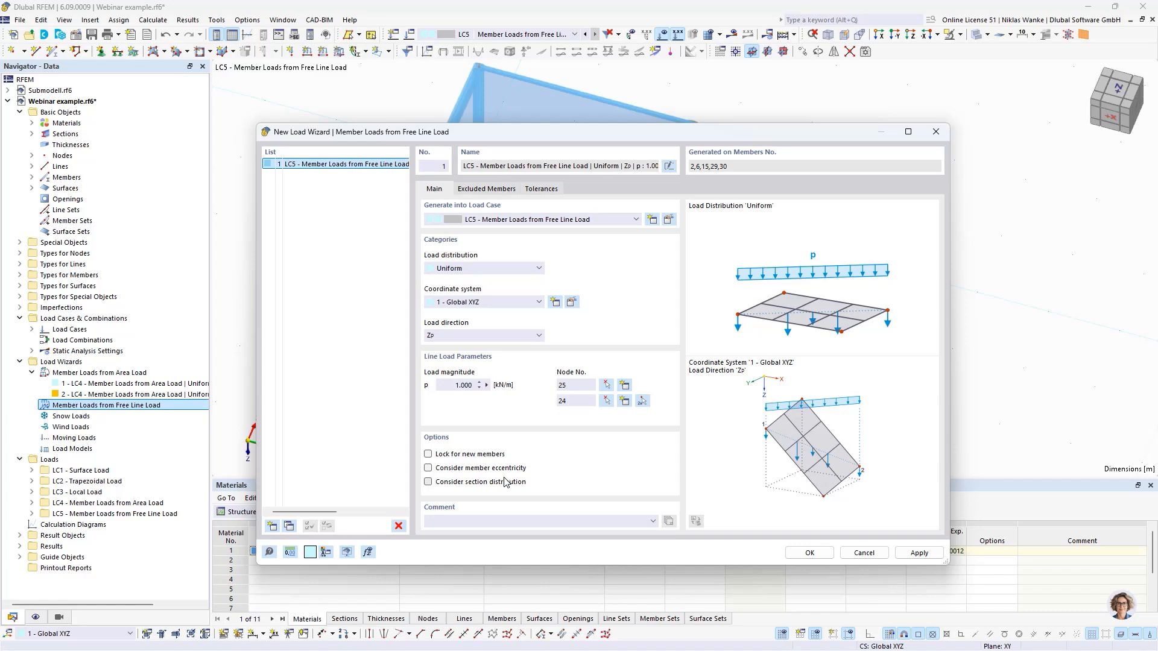
{"action": "left_click", "coordinate": [809, 553]}
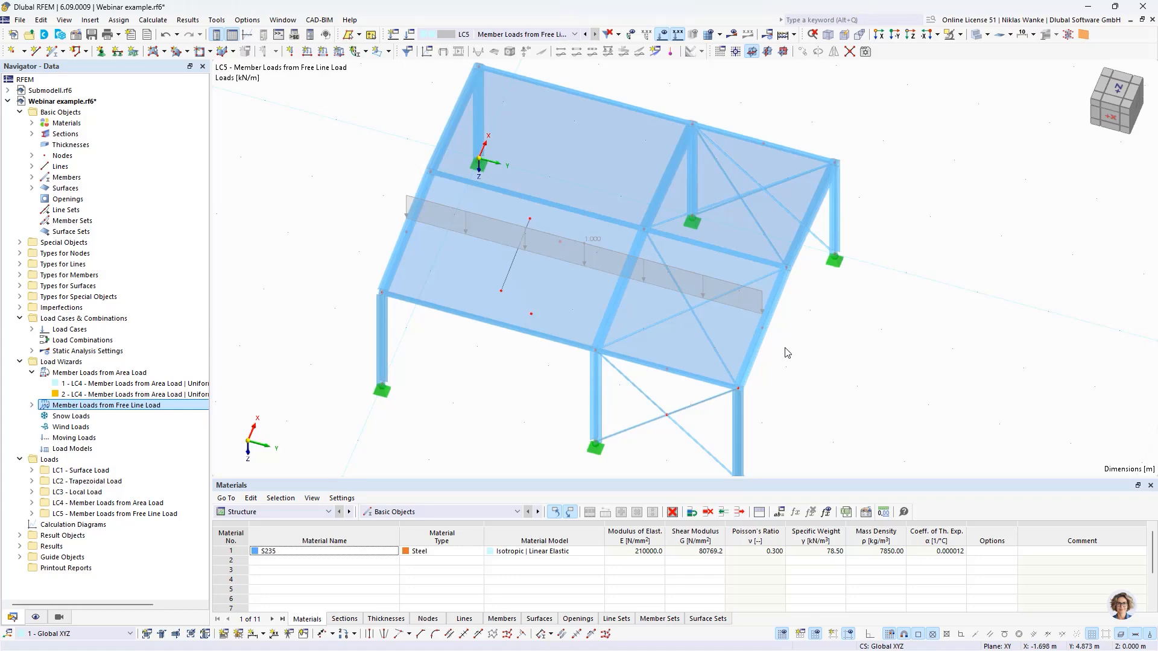
Display the loads generated from the free line load separately, as concentrated loads on the individual members.
{"action": "scroll", "coordinate": [773, 364], "scroll_direction": "up", "scroll_amount": 2}
{"action": "middle_click_drag", "start_coordinate": [773, 364], "coordinate": [735, 375], "text": "ctrl"}
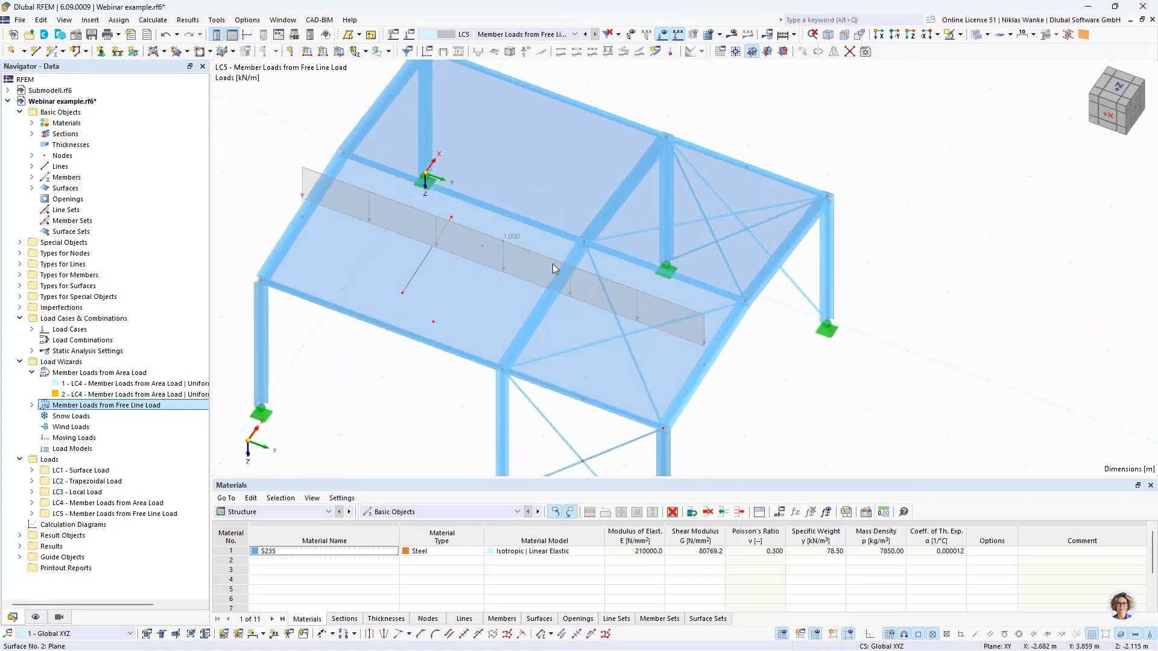
{"action": "right_click", "coordinate": [508, 237]}
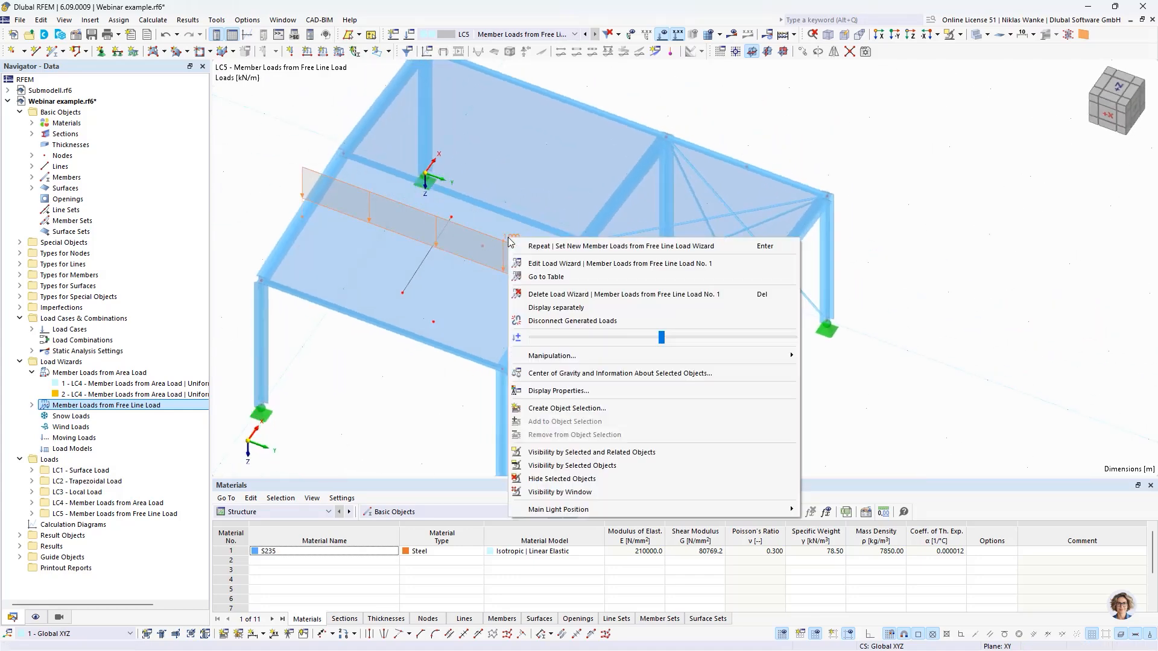
{"action": "left_click", "coordinate": [556, 308]}
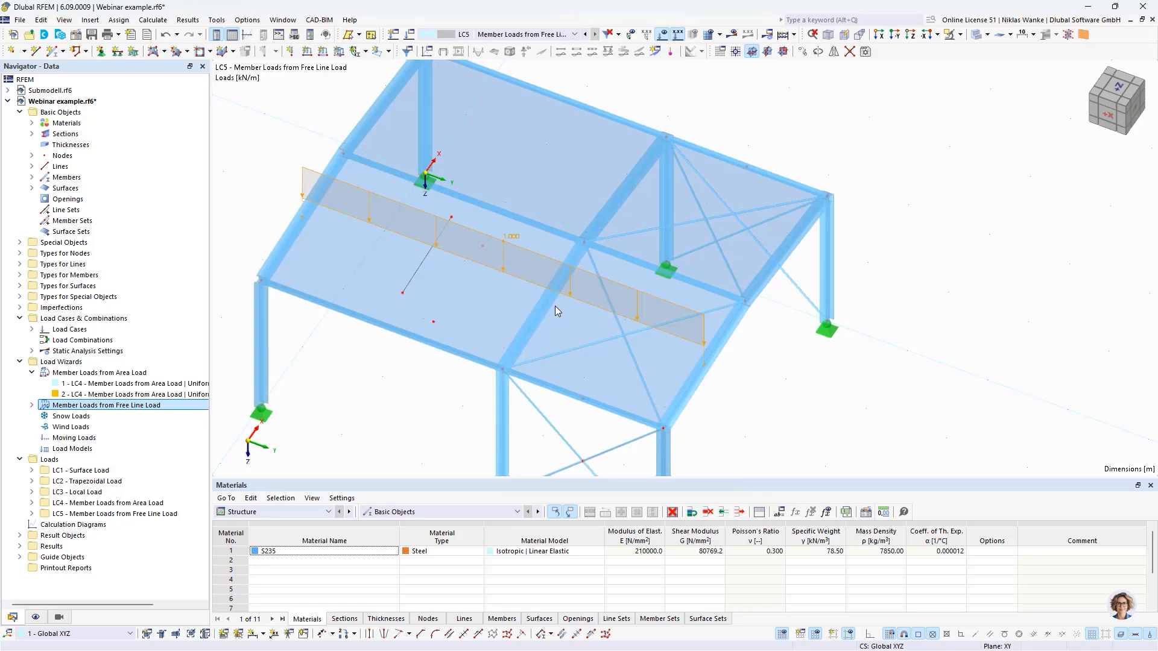
{"action": "left_click", "coordinate": [799, 365]}
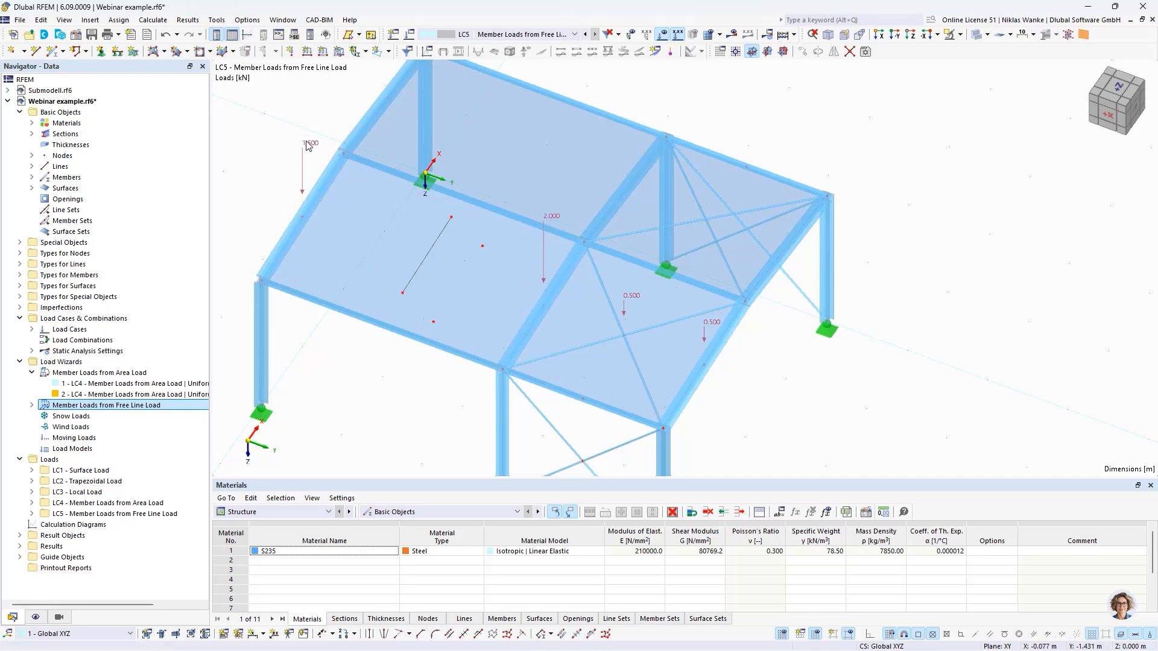
{"action": "middle_click_drag", "start_coordinate": [420, 386], "coordinate": [512, 386]}
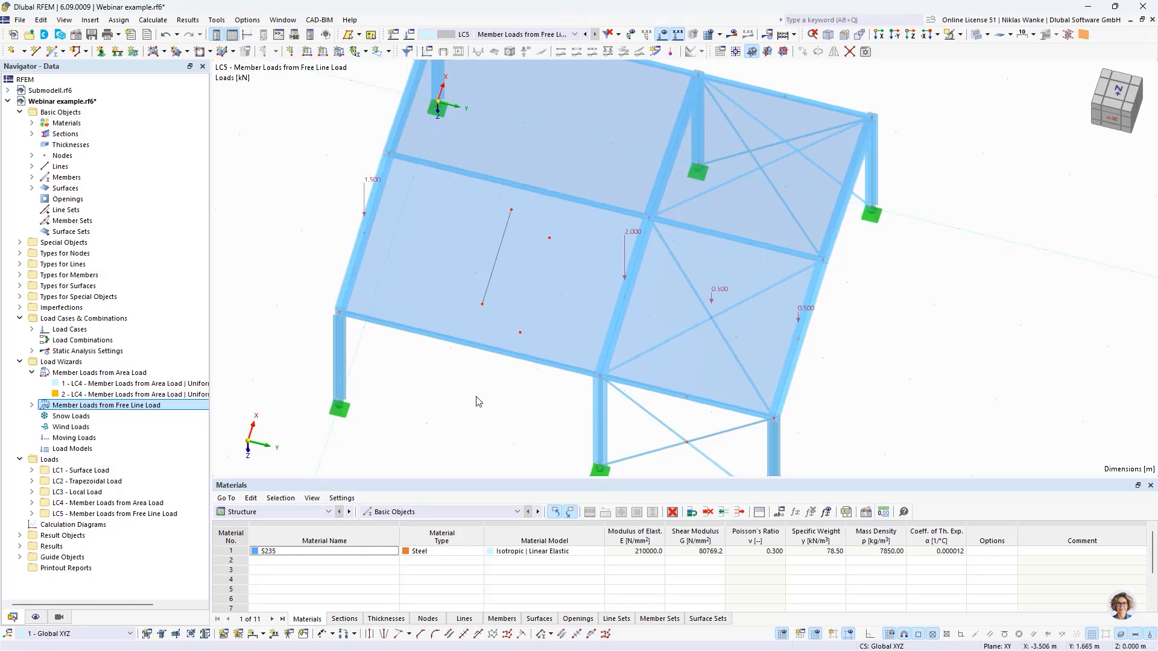
{"action": "middle_click_drag", "start_coordinate": [522, 416], "coordinate": [510, 374], "text": "ctrl"}
{"action": "scroll", "coordinate": [510, 370], "scroll_direction": "down", "scroll_amount": 2}
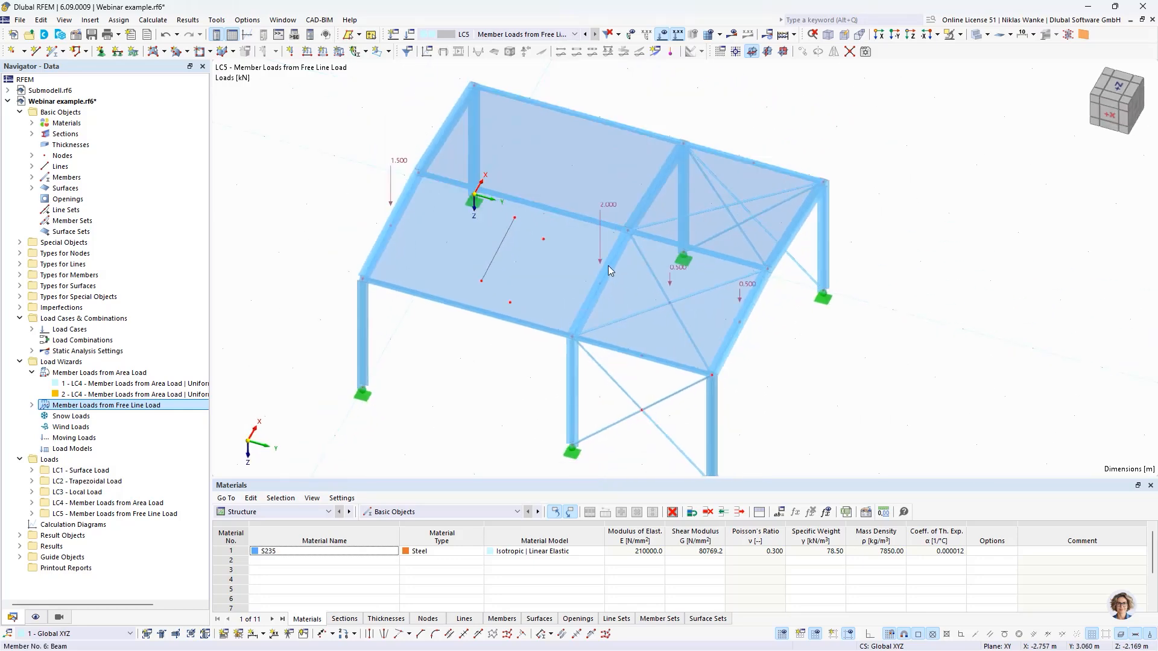
Review the 'Members in Plane' and 'Nodes in Line' tolerances of the free line load wizard and close it without changes.
{"action": "double_click", "coordinate": [510, 228]}
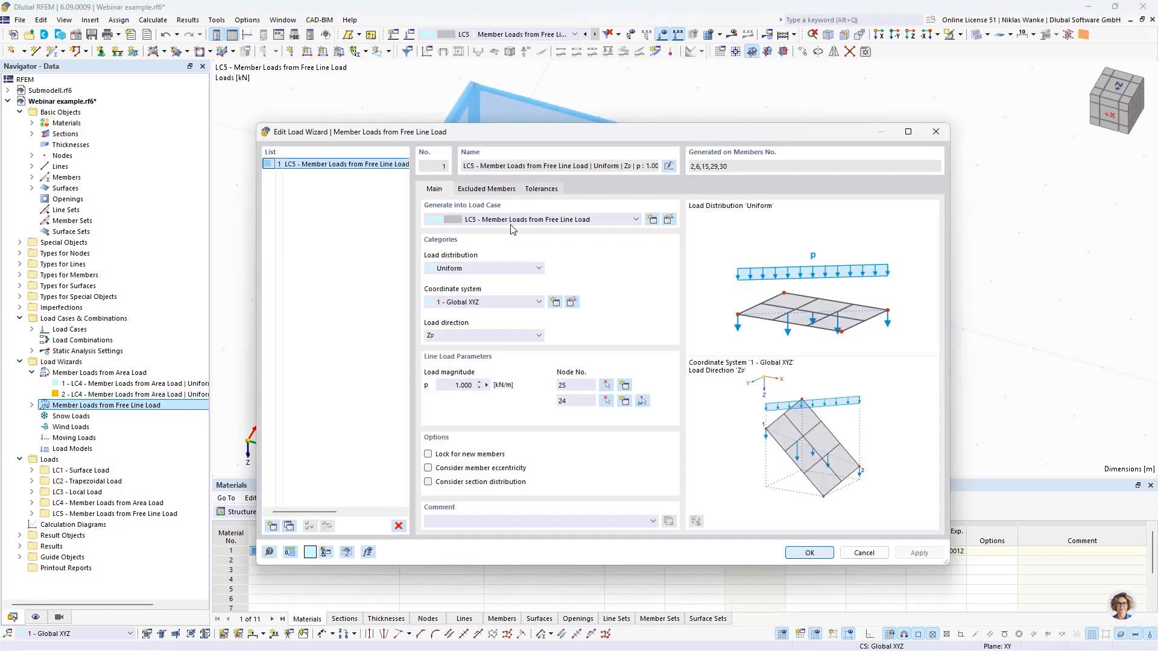
{"action": "left_click", "coordinate": [552, 190]}
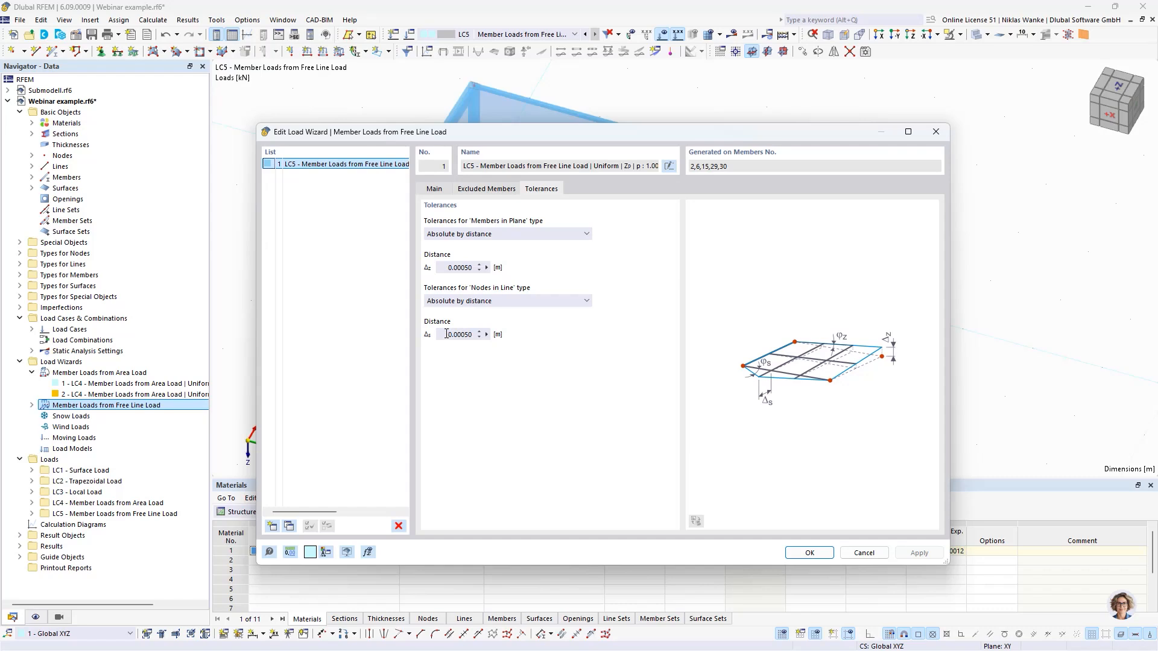
{"action": "left_click_drag", "start_coordinate": [447, 334], "coordinate": [479, 334]}
{"action": "left_click", "coordinate": [935, 131]}
{"action": "scroll", "coordinate": [739, 322], "scroll_direction": "up", "scroll_amount": 3}
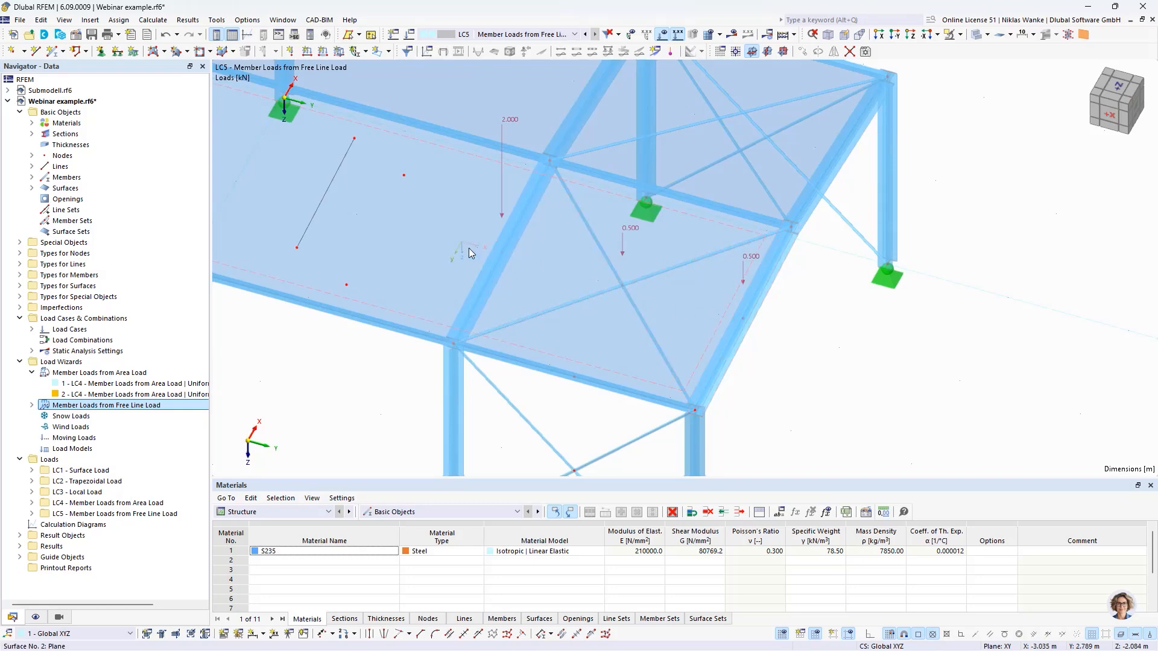
{"action": "scroll", "coordinate": [469, 247], "scroll_direction": "down", "scroll_amount": 3}
{"action": "scroll", "coordinate": [397, 242], "scroll_direction": "up", "scroll_amount": 2}
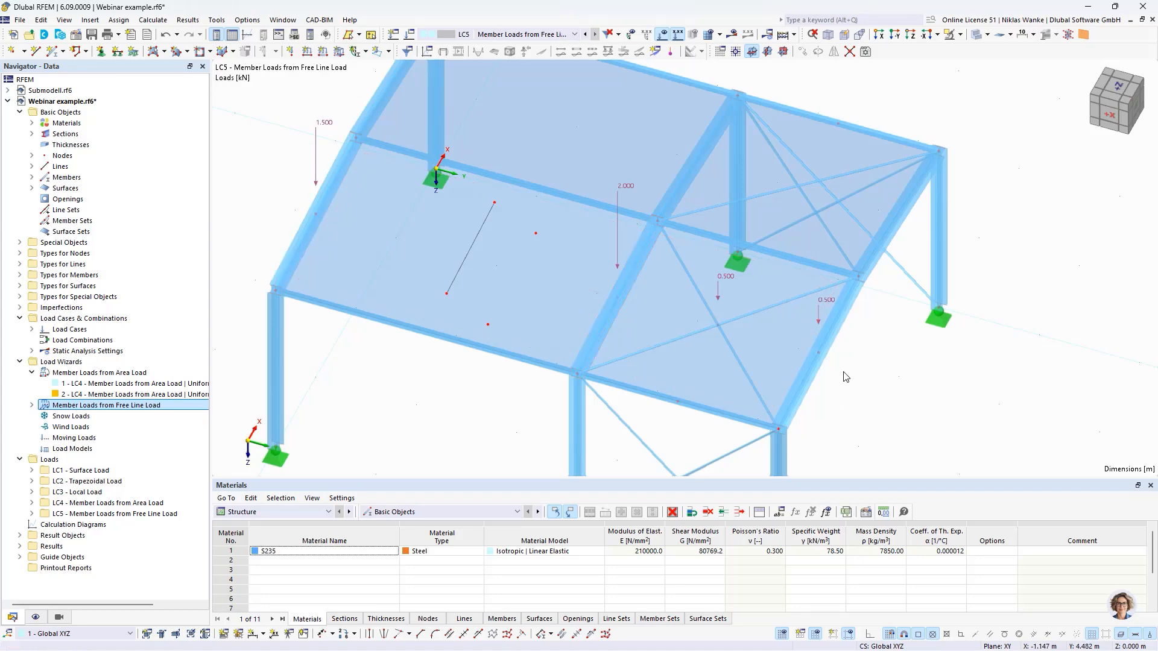
Exclude the crossing roof bracing members 29 and 30 from the free line load wizard and regenerate the loads.
{"action": "double_click", "coordinate": [819, 306]}
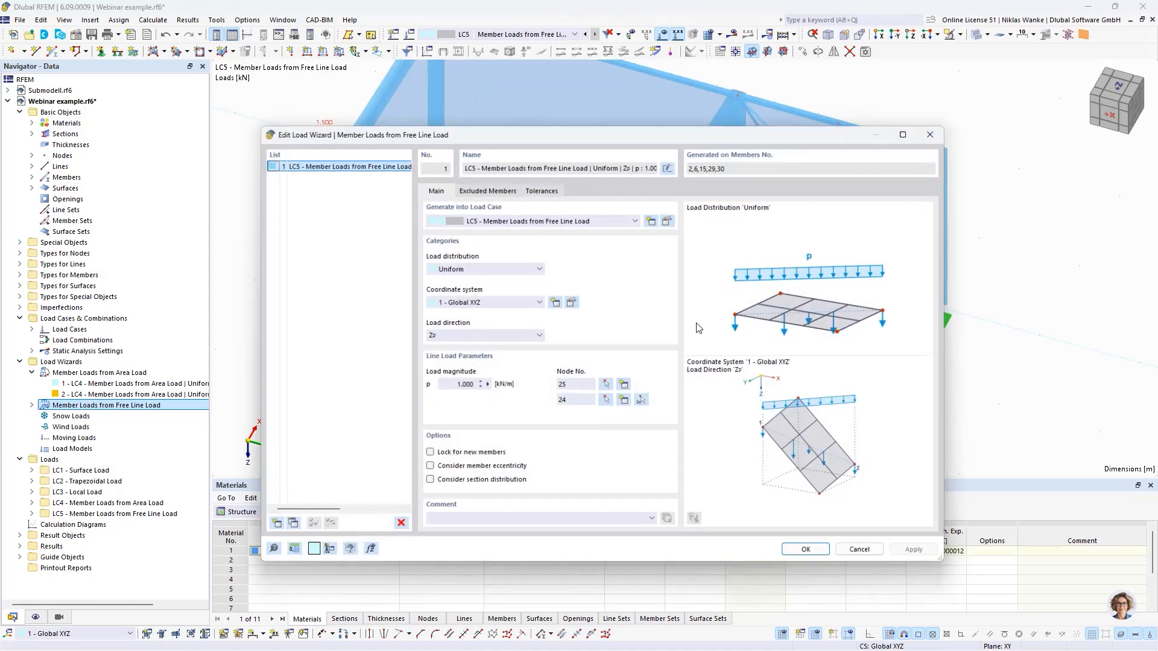
{"action": "left_click", "coordinate": [487, 190]}
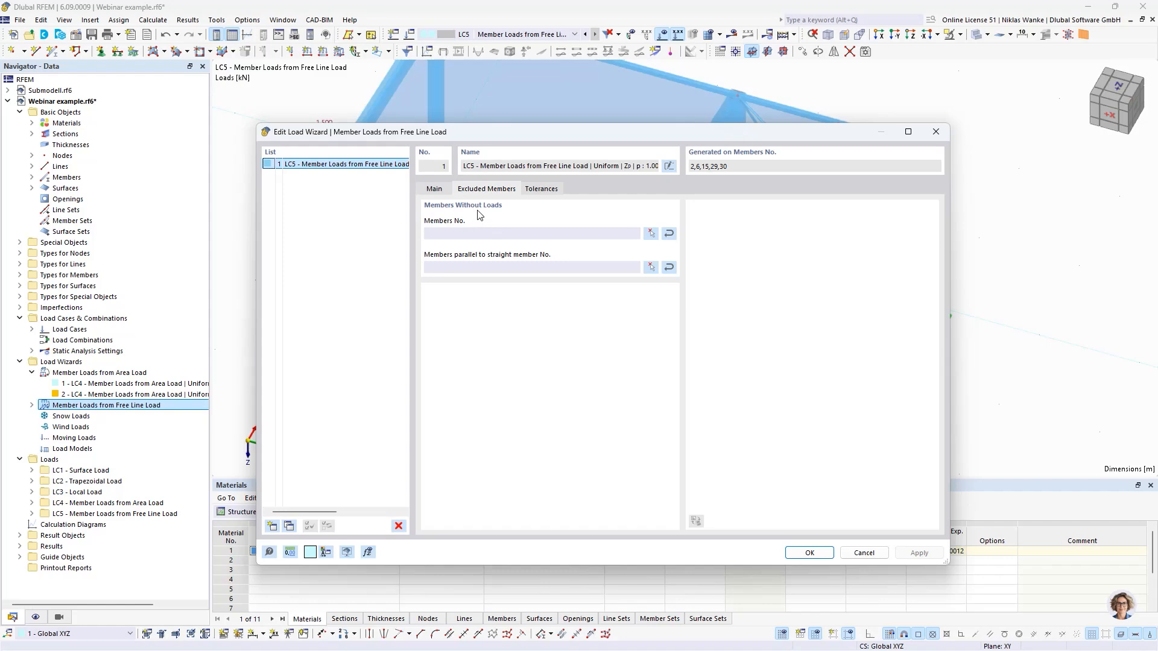
{"action": "left_click", "coordinate": [651, 234]}
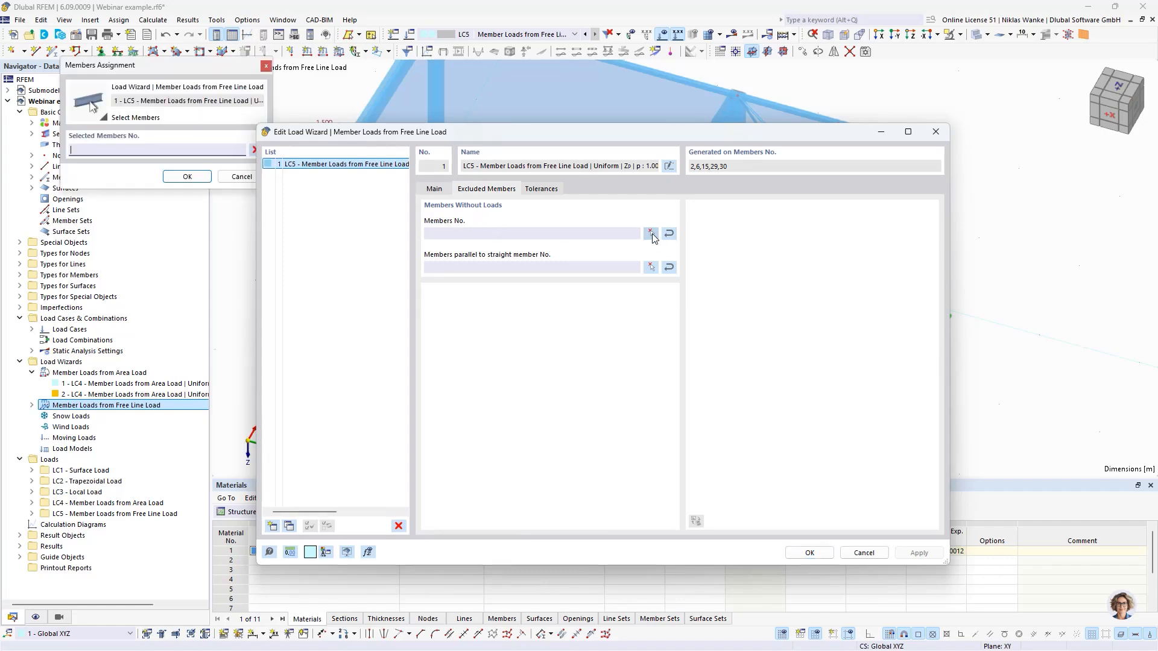
{"action": "scroll", "coordinate": [604, 321], "scroll_direction": "up", "scroll_amount": 2}
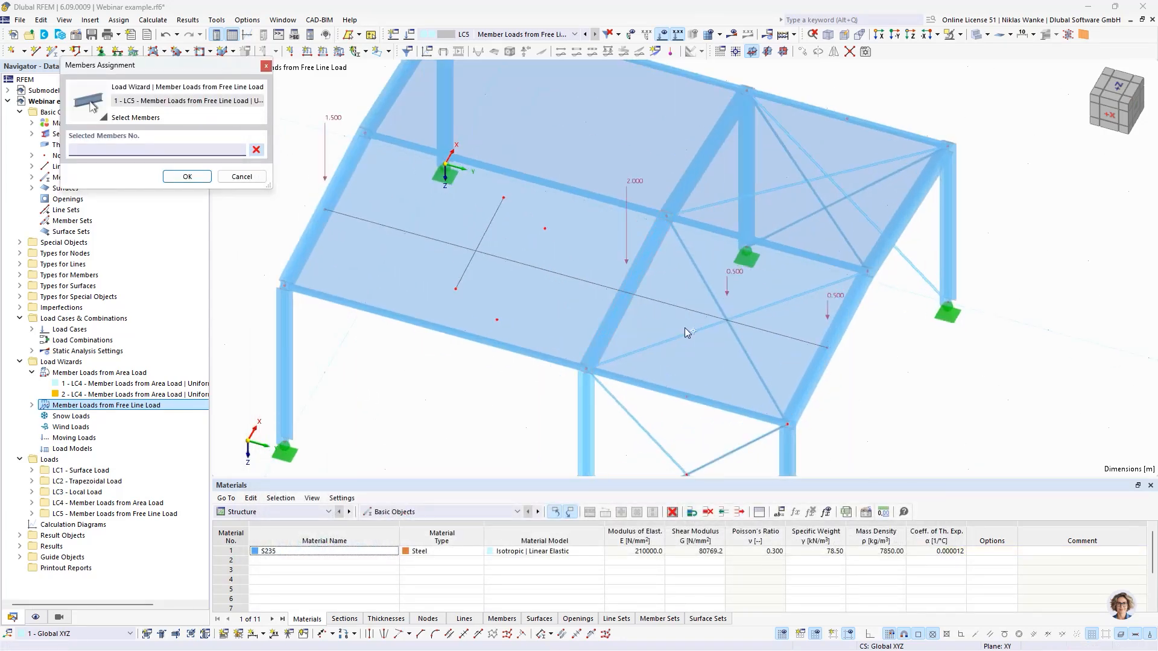
{"action": "left_click", "coordinate": [697, 332]}
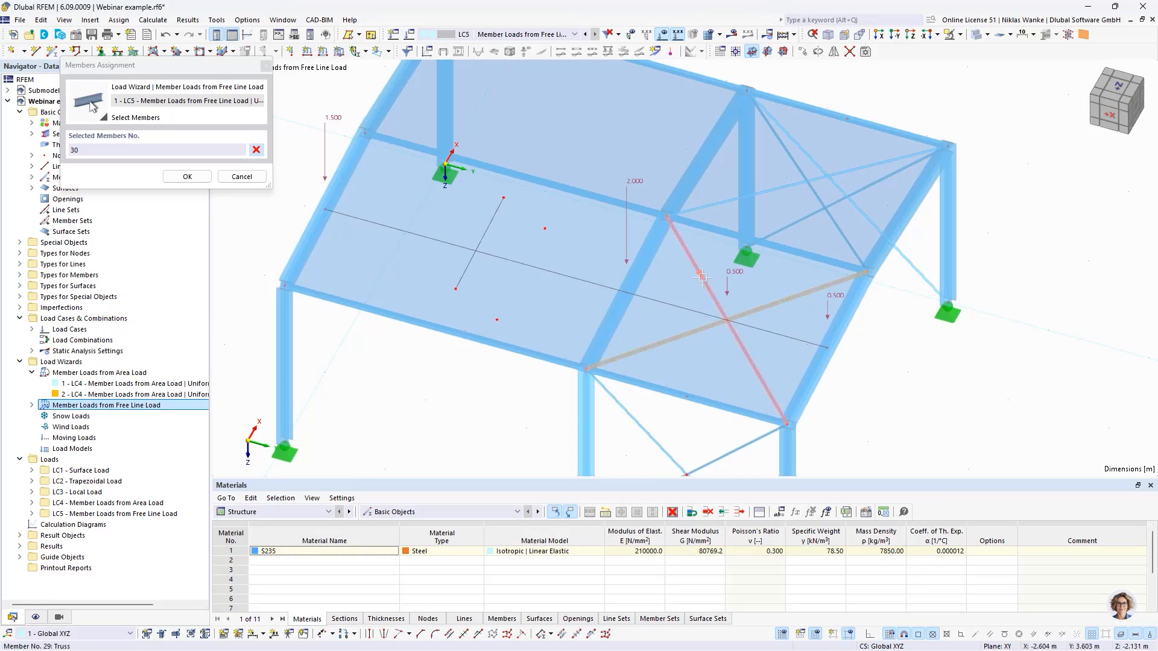
{"action": "left_click", "coordinate": [718, 305]}
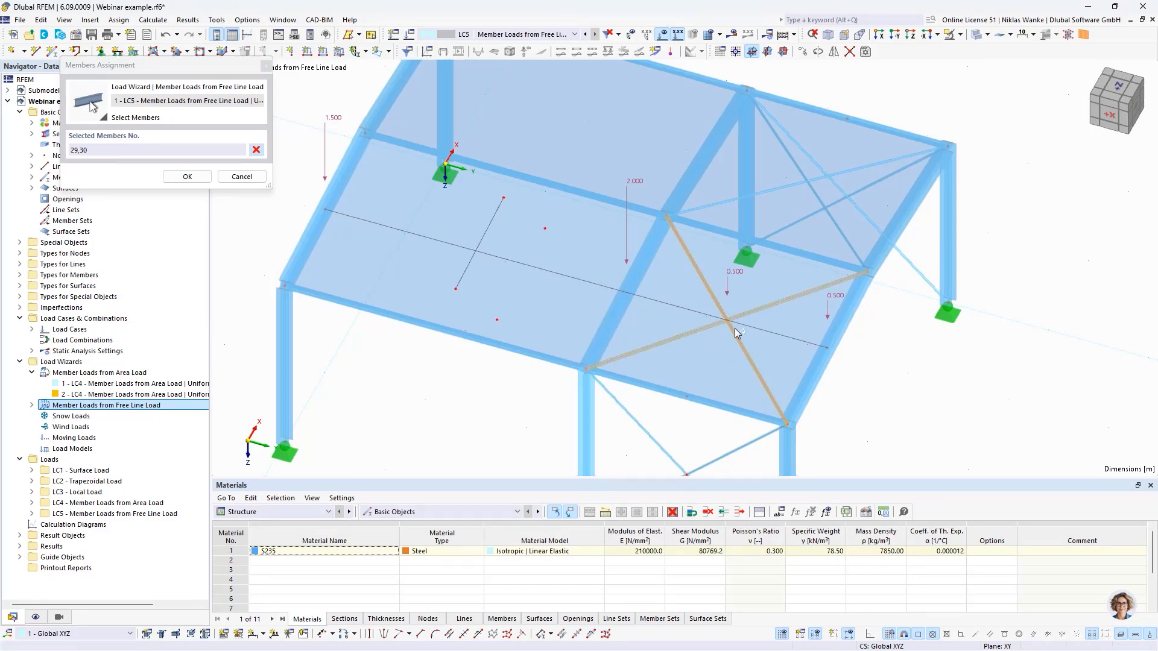
{"action": "left_click", "coordinate": [189, 177]}
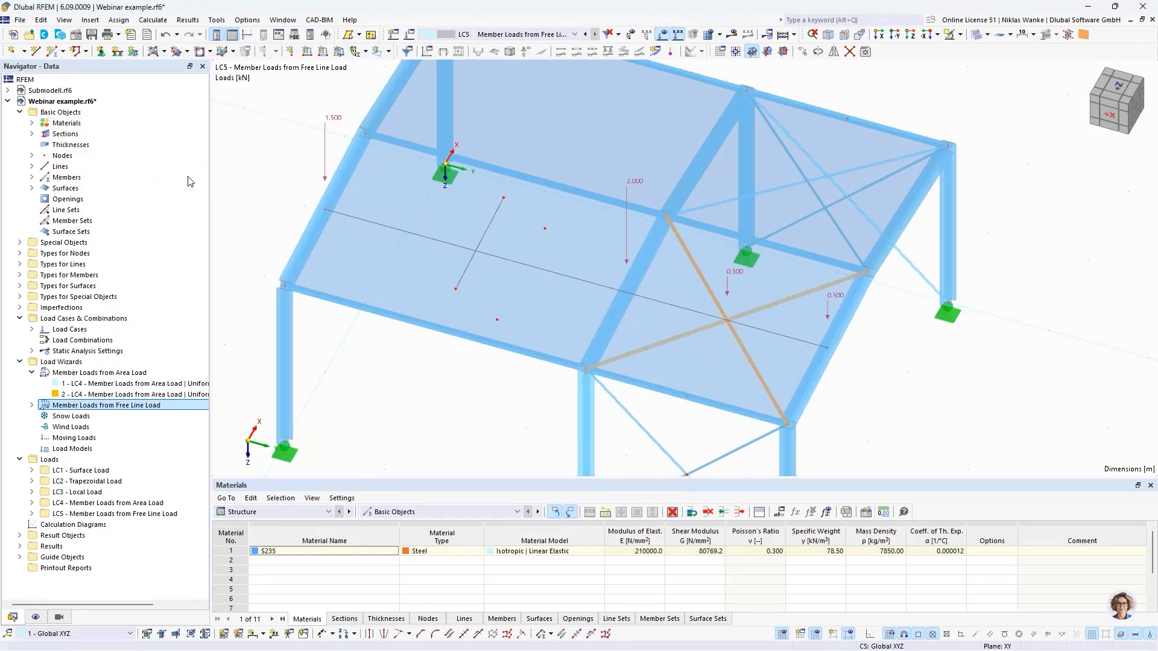
{"action": "left_click", "coordinate": [810, 553]}
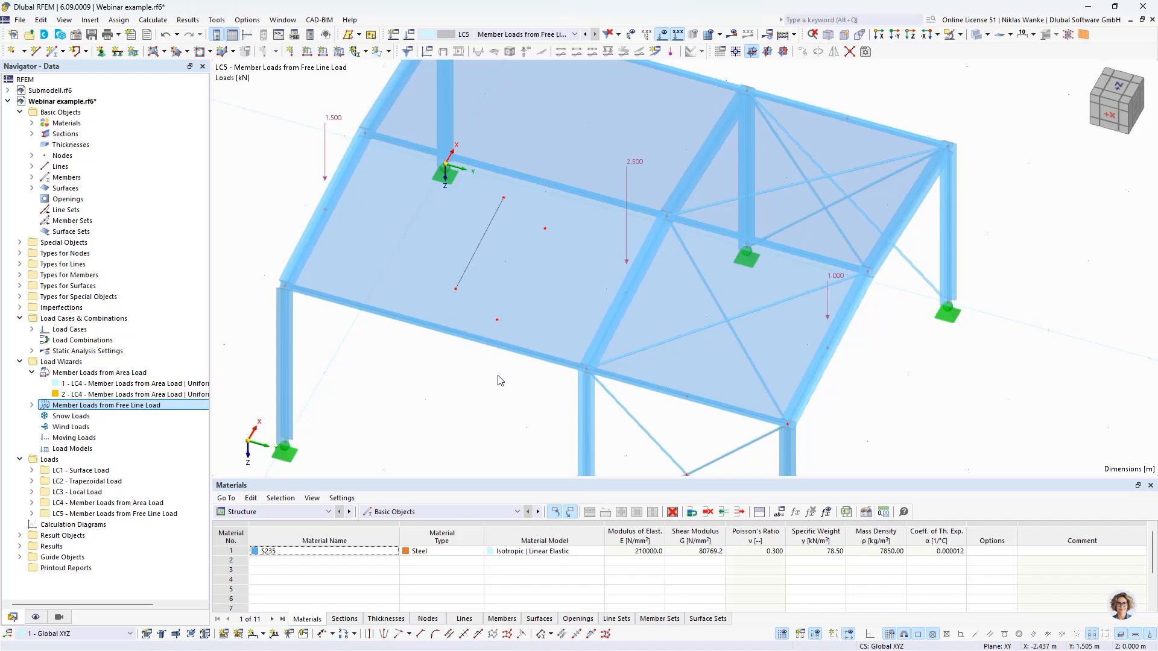
{"action": "scroll", "coordinate": [499, 380], "scroll_direction": "down", "scroll_amount": 2}
{"action": "middle_click_drag", "start_coordinate": [499, 380], "coordinate": [530, 343]}
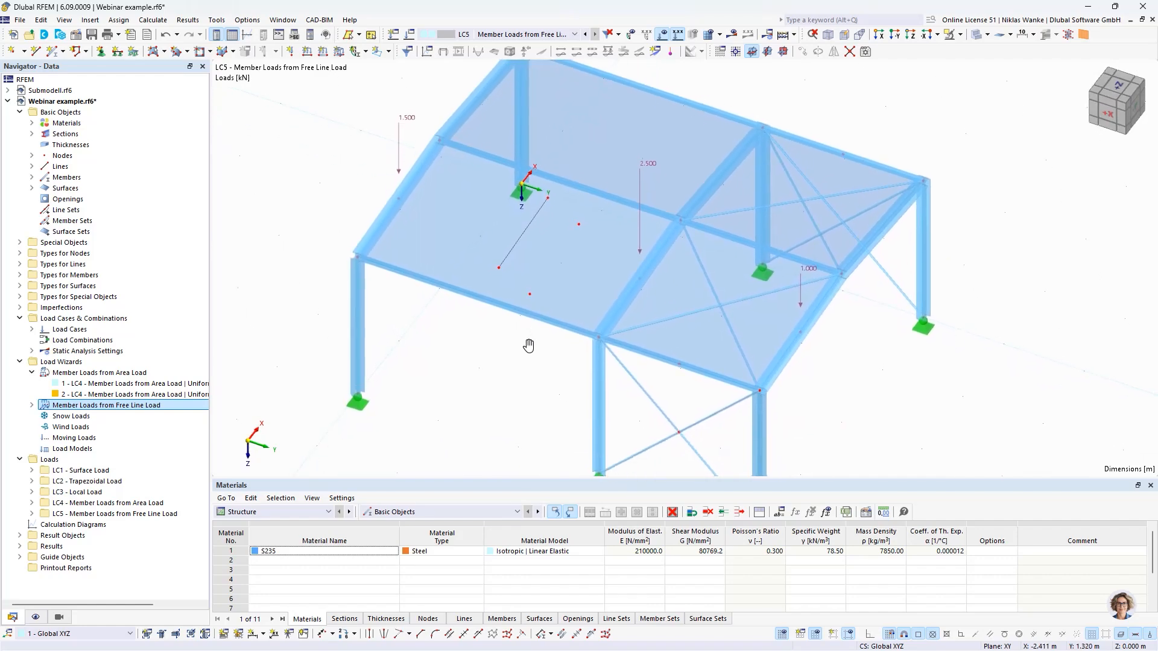
{"action": "scroll", "coordinate": [530, 353], "scroll_direction": "down", "scroll_amount": 1}
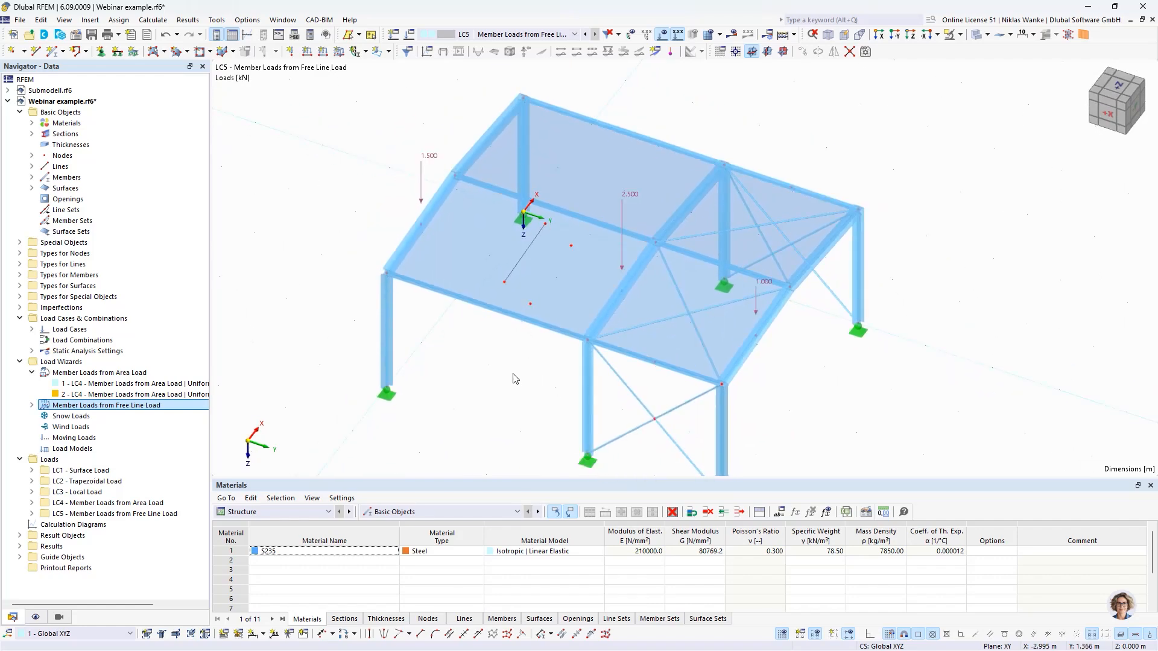